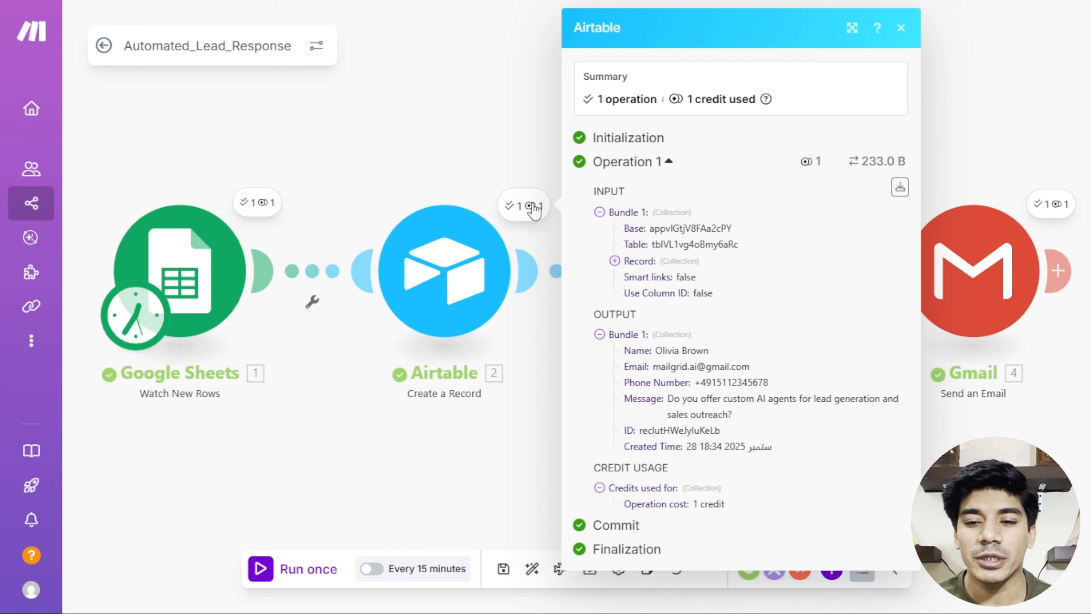
Close the Airtable module's operation output to show the full Automated_Lead_Response scenario.
{"action": "left_click", "coordinate": [533, 207]}
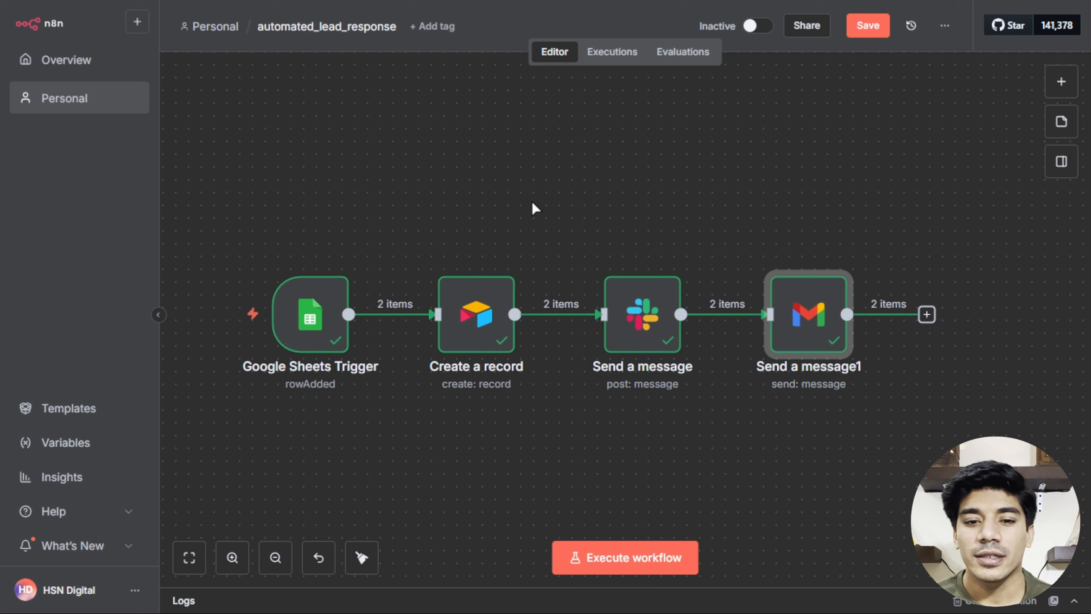
{"action": "mouse_move", "coordinate": [282, 277]}
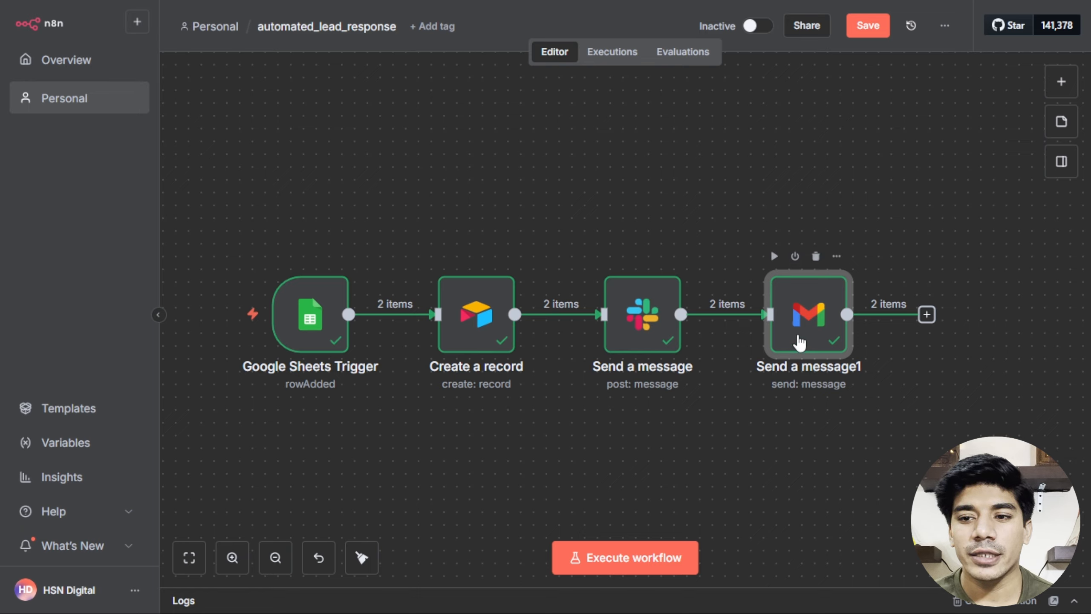
{"action": "double_click", "coordinate": [809, 296]}
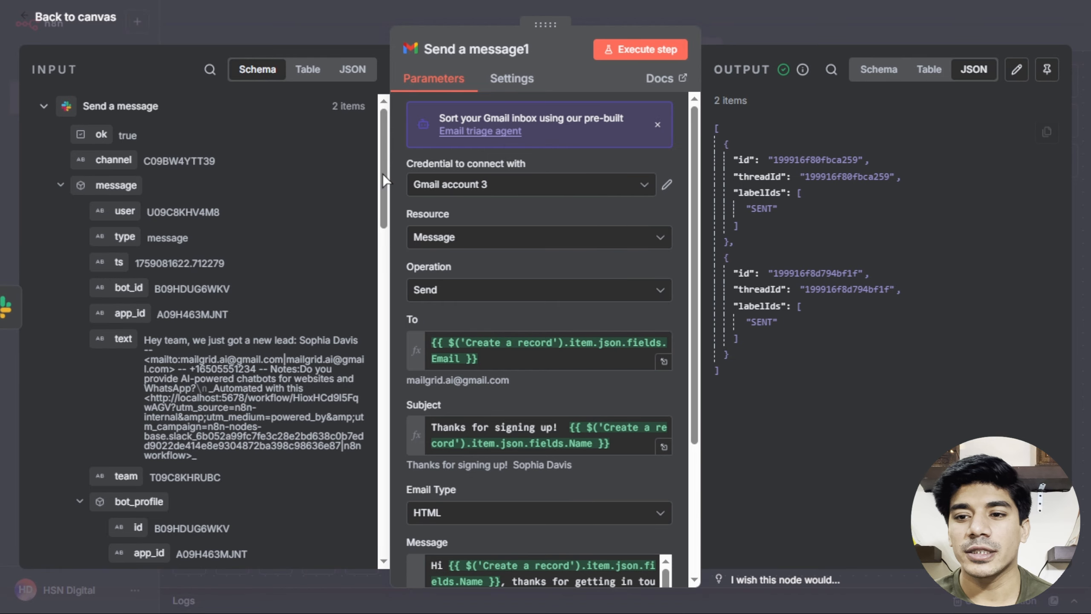
{"action": "key", "text": "Escape"}
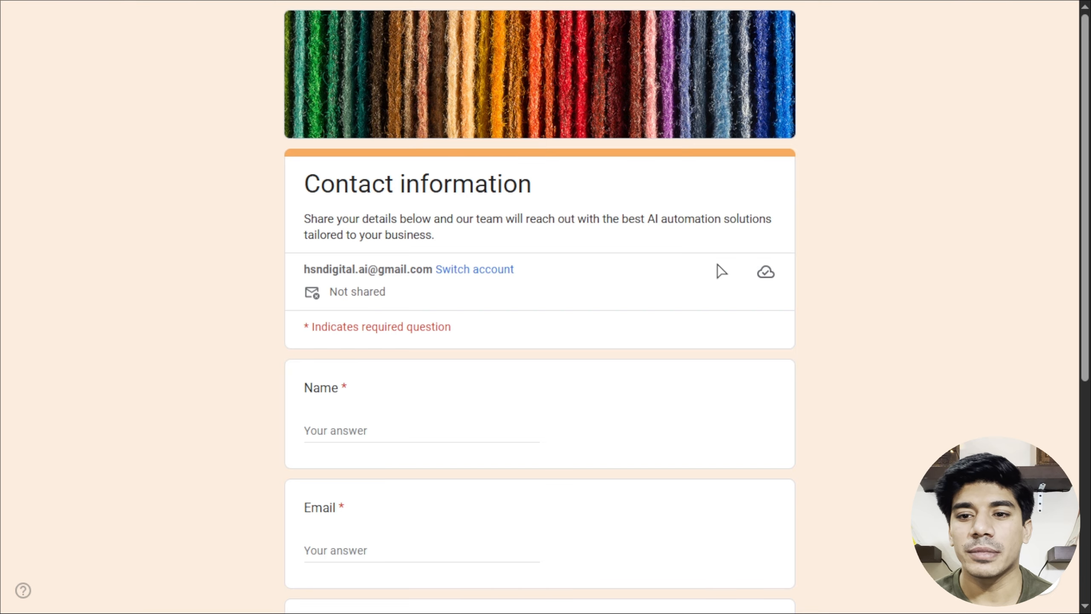
{"action": "key", "text": "F5"}
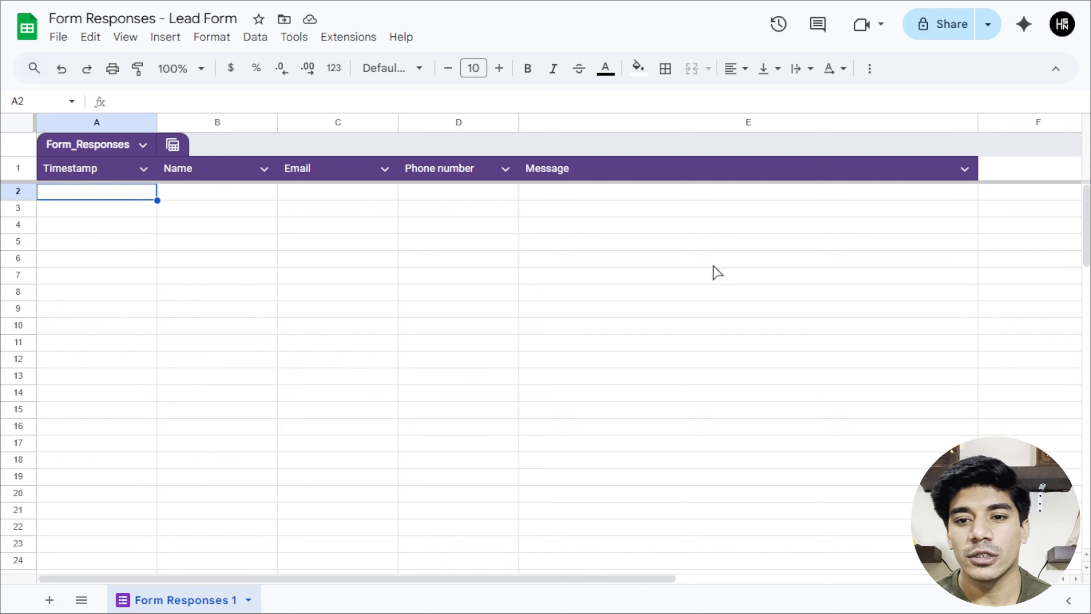
{"action": "key", "text": "ctrl+u"}
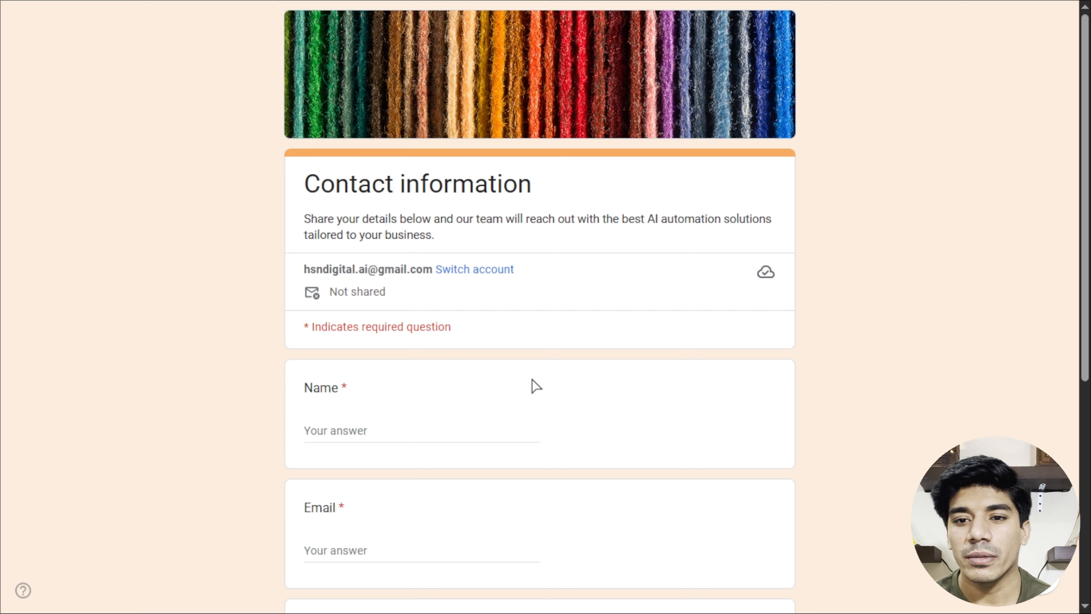
{"action": "scroll", "coordinate": [533, 385], "scroll_direction": "down", "scroll_amount": 3}
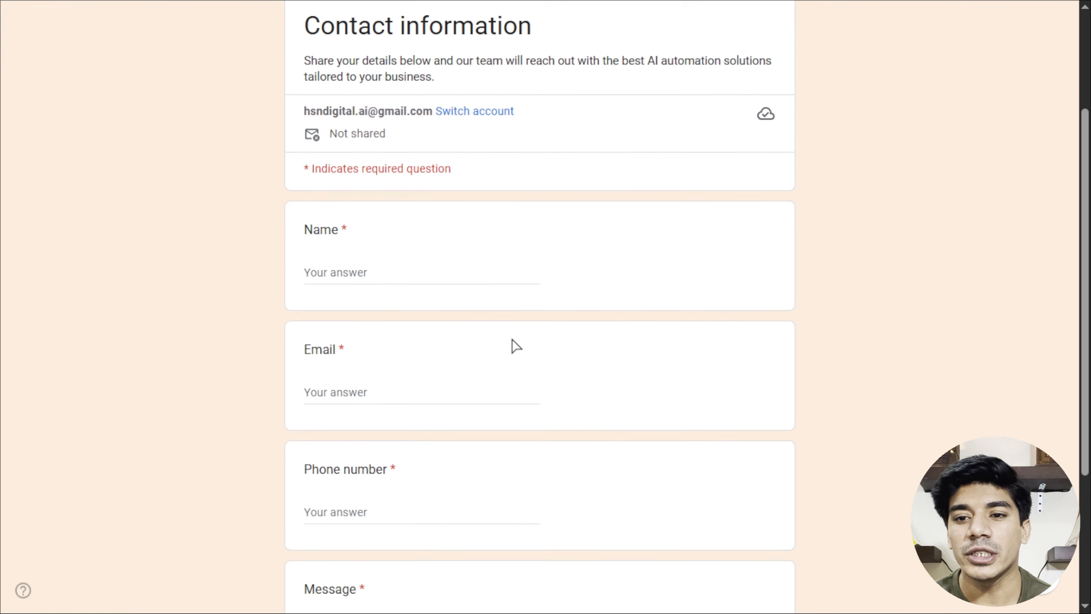
Fill the lead form with a test lead's name, e-mail and phone number, then submit it.
{"action": "scroll", "coordinate": [528, 306], "scroll_direction": "down", "scroll_amount": 2}
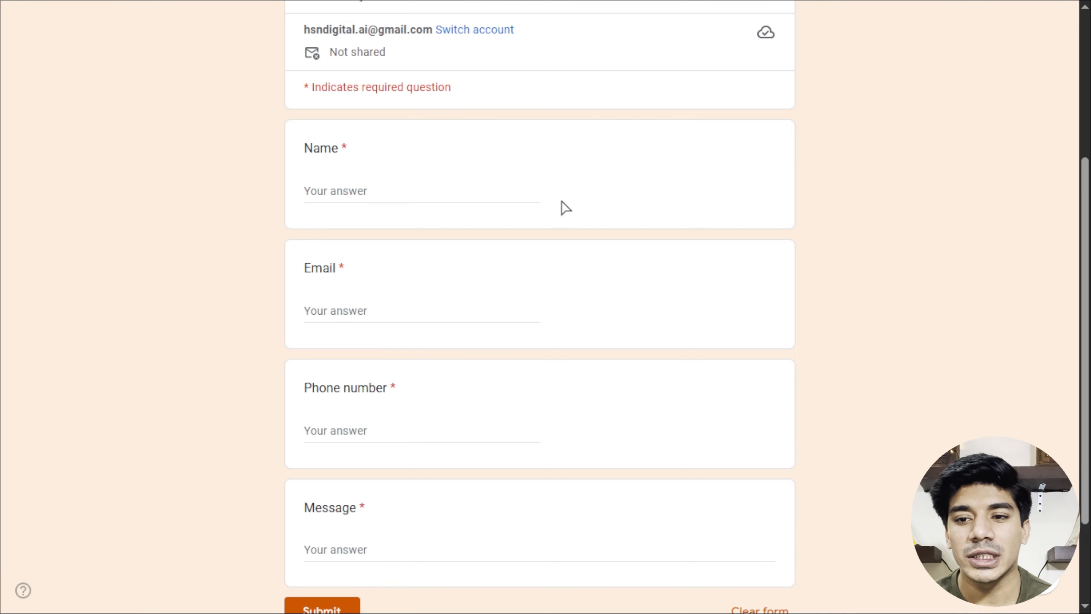
{"action": "left_click", "coordinate": [498, 193]}
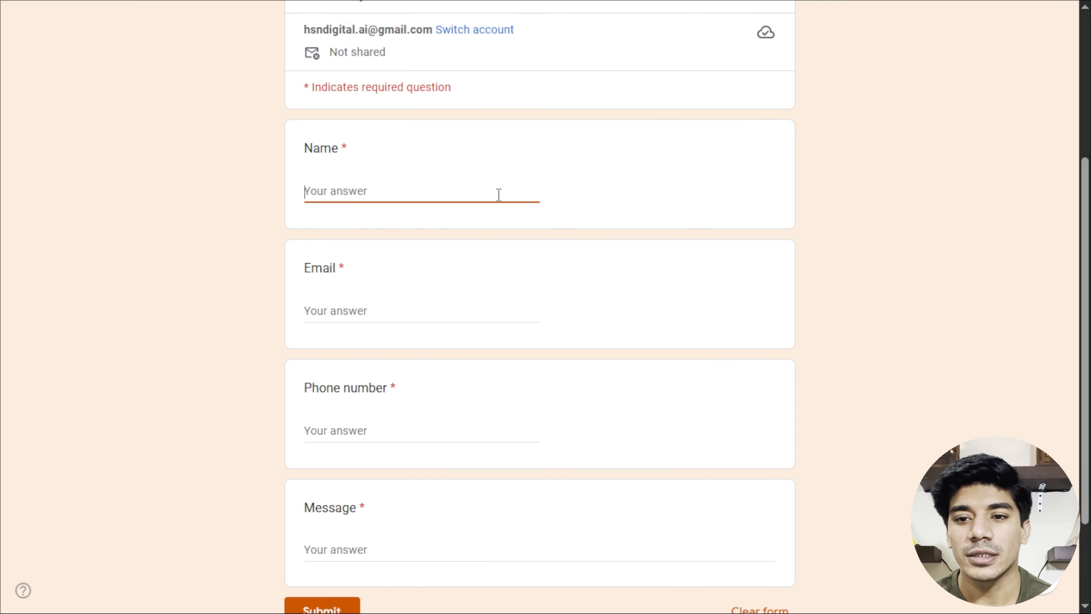
{"action": "type", "text": "Simon"}
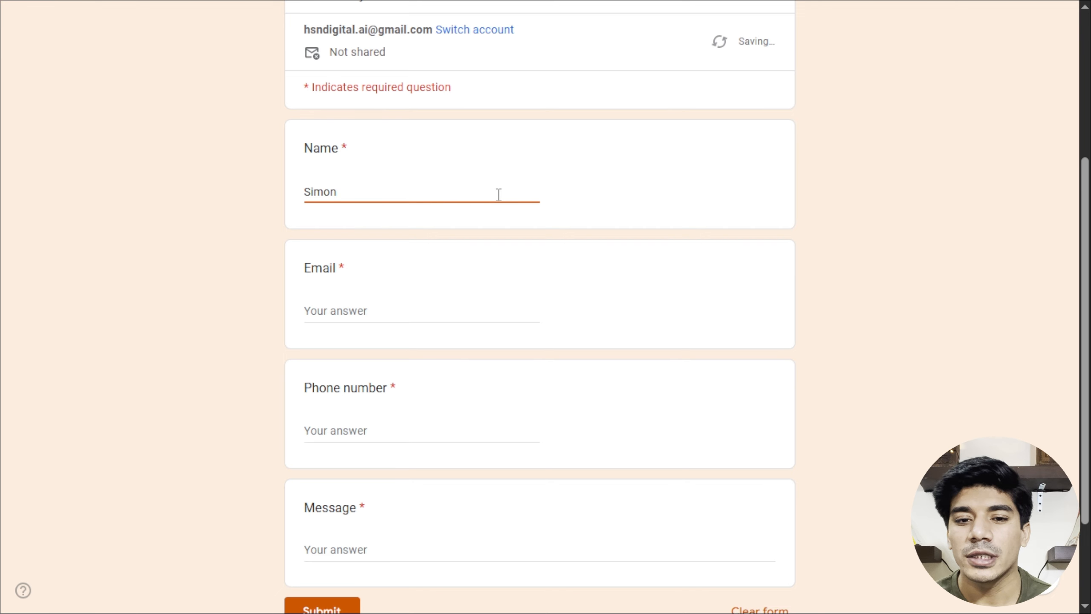
{"action": "key", "text": "Tab"}
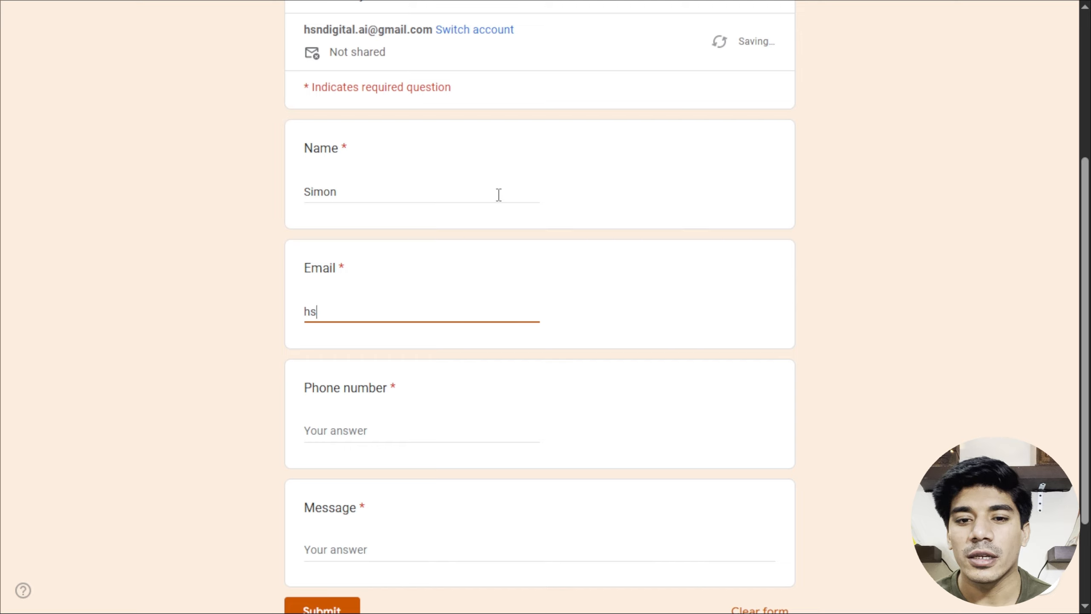
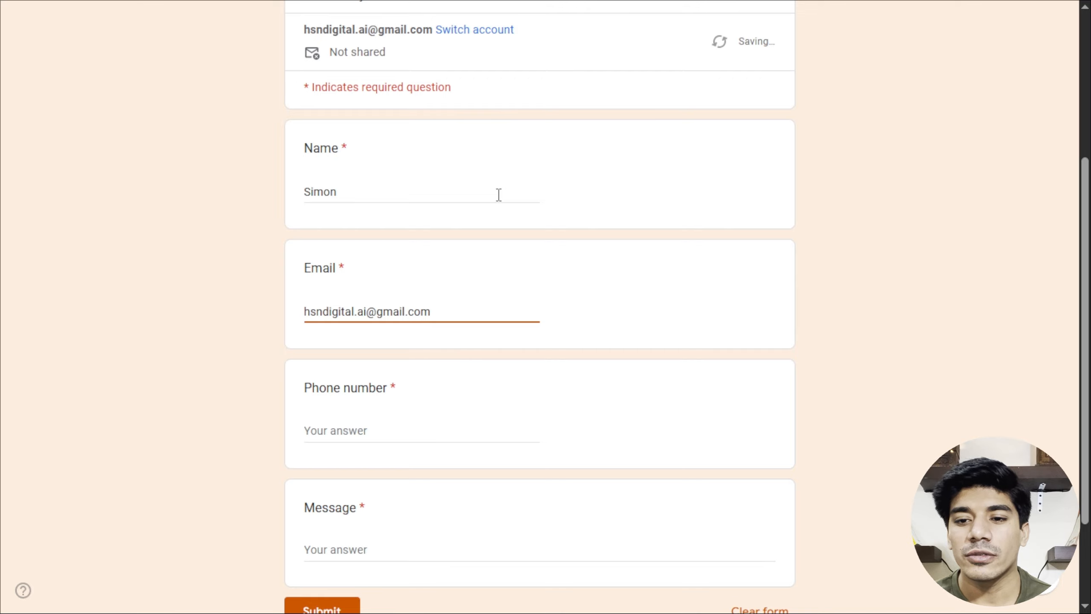
{"action": "key", "text": "Tab"}
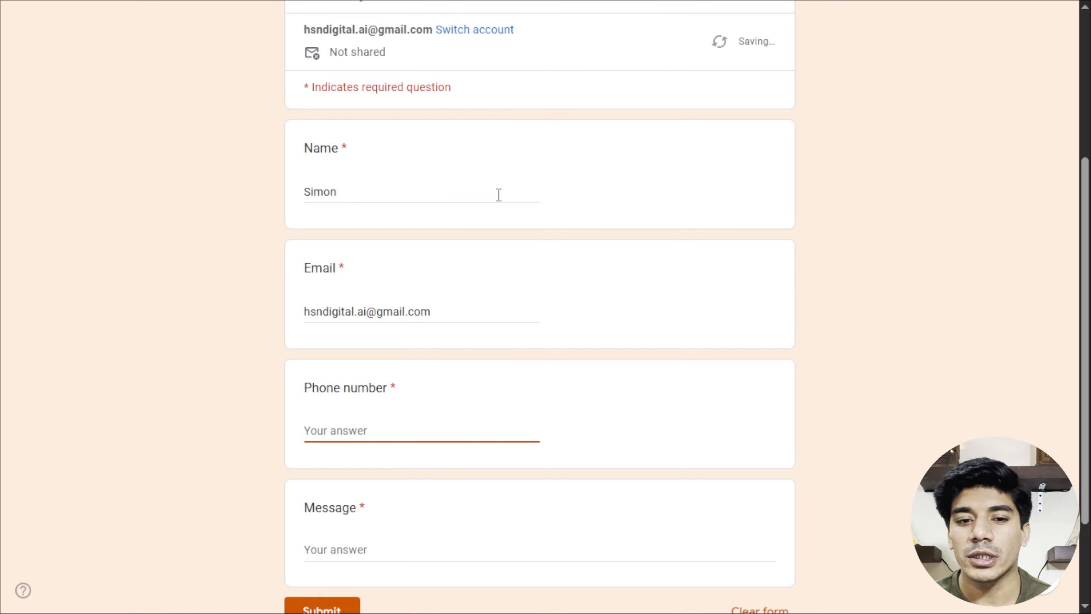
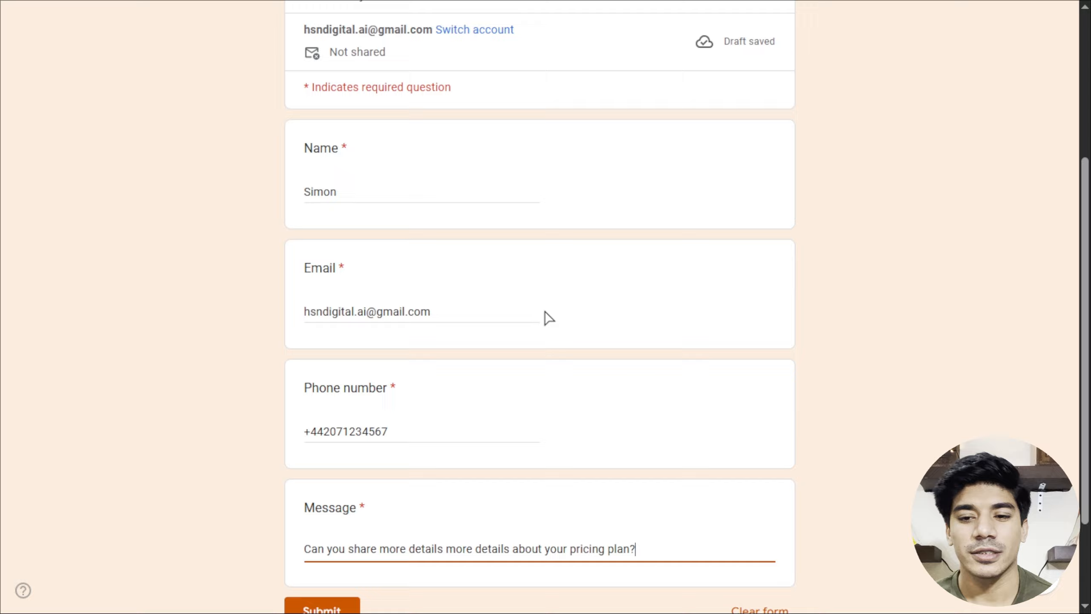
{"action": "scroll", "coordinate": [547, 317], "scroll_direction": "down", "scroll_amount": 3}
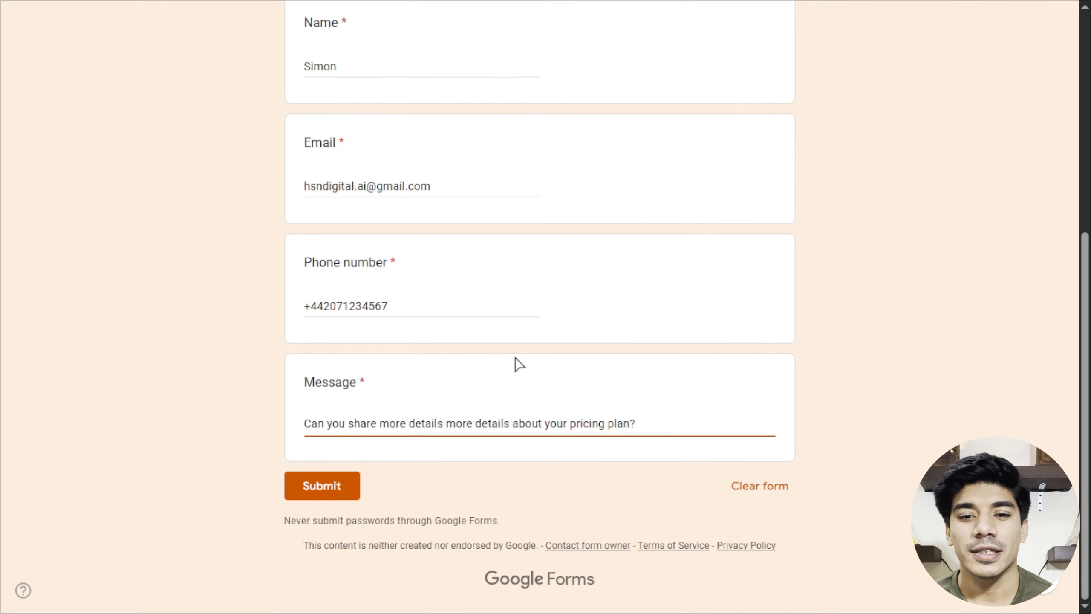
{"action": "left_click", "coordinate": [336, 490]}
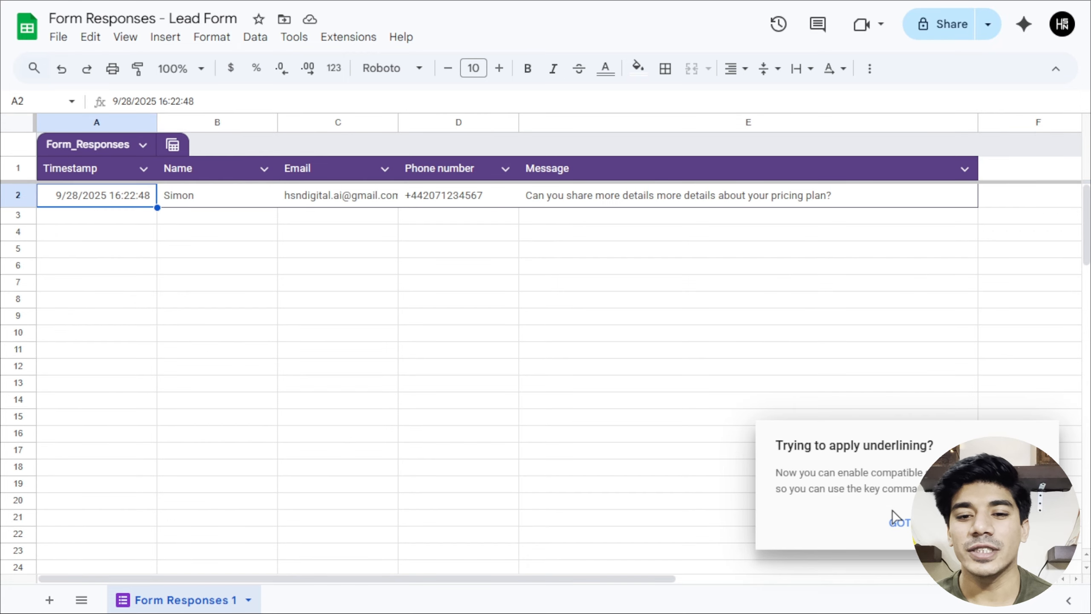
Dismiss the 'Trying to apply underlining?' tip in the lead responses sheet.
{"action": "left_click", "coordinate": [898, 520]}
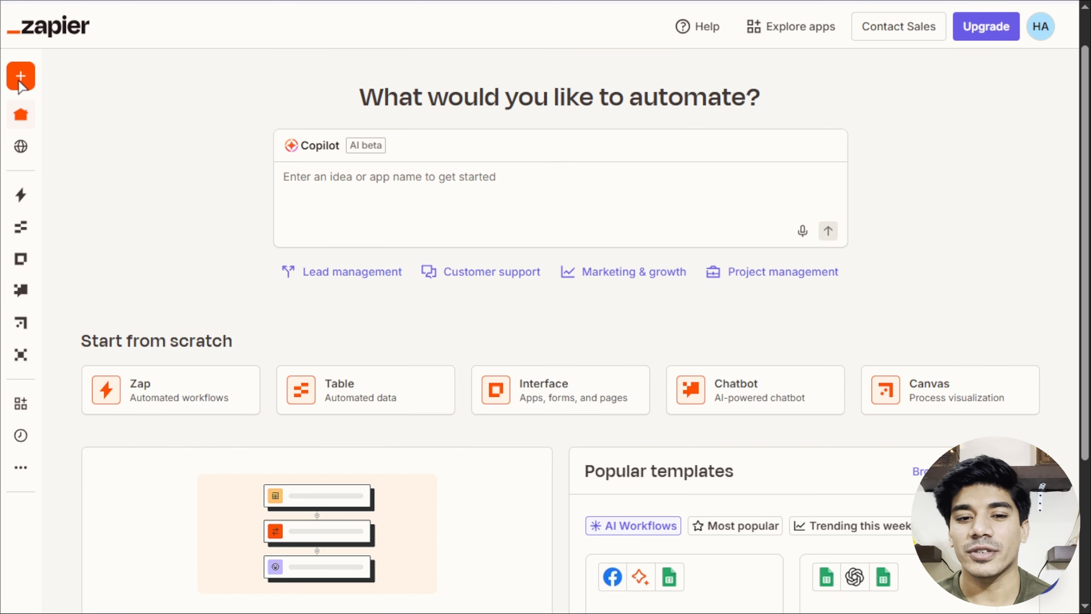
{"action": "mouse_move", "coordinate": [19, 82]}
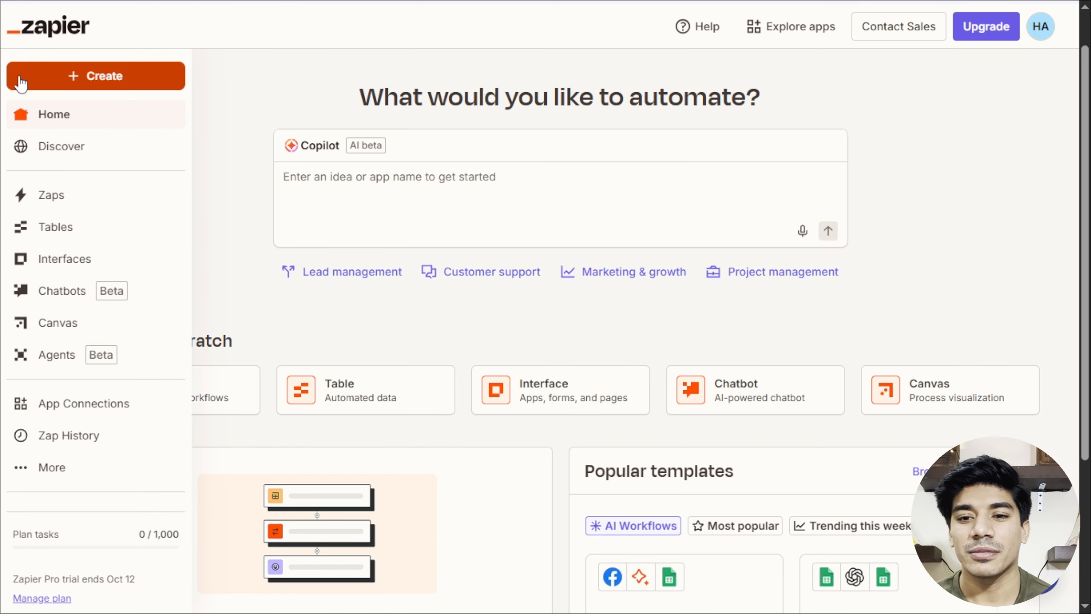
Create a new Zap and choose Google Sheets as its trigger app.
{"action": "left_click", "coordinate": [104, 82]}
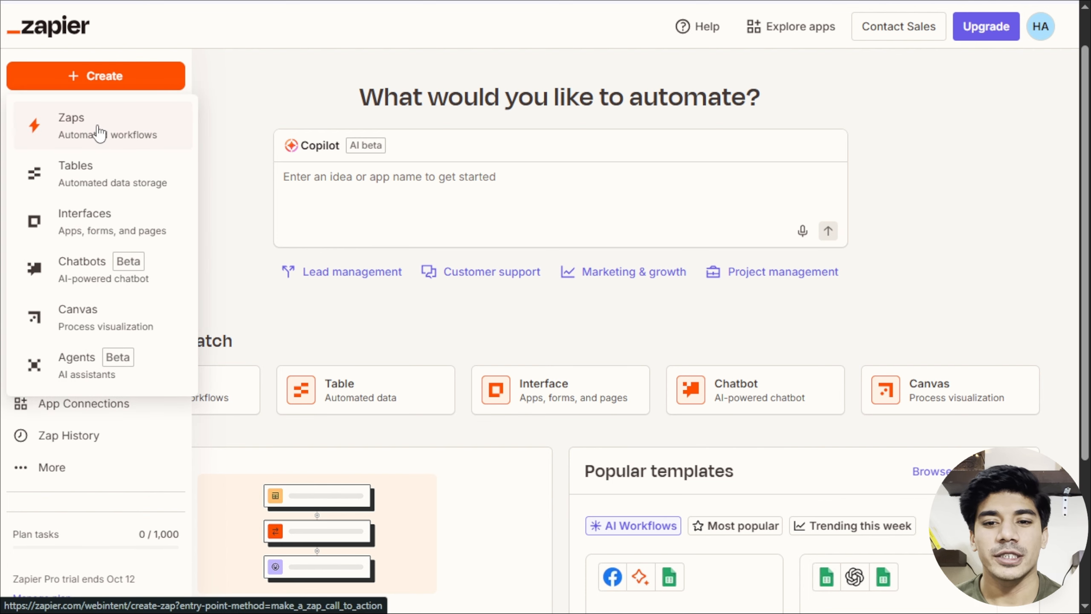
{"action": "left_click", "coordinate": [99, 129]}
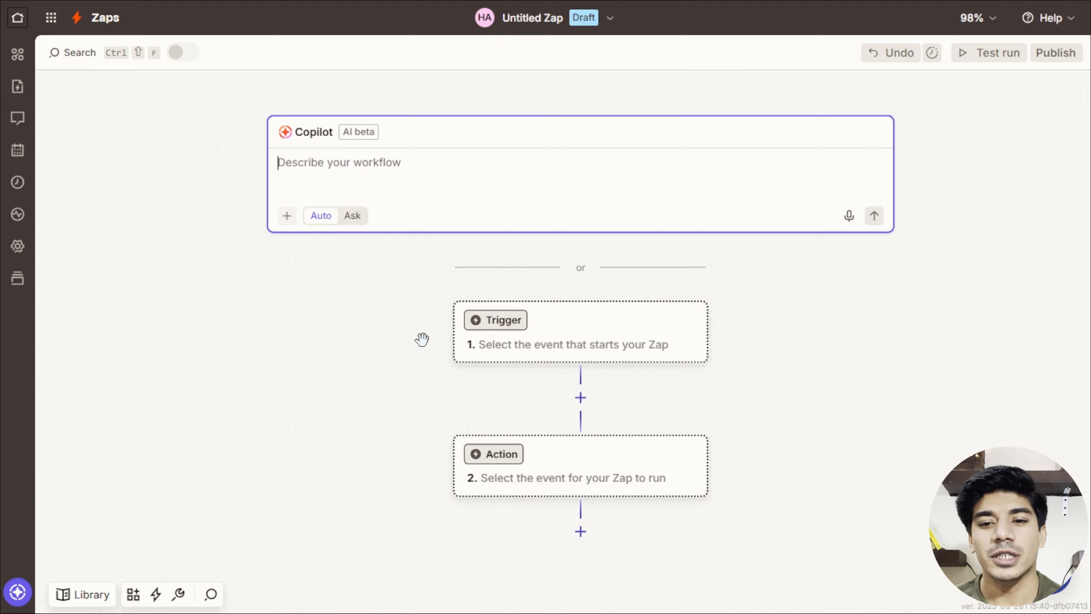
{"action": "left_click", "coordinate": [496, 328]}
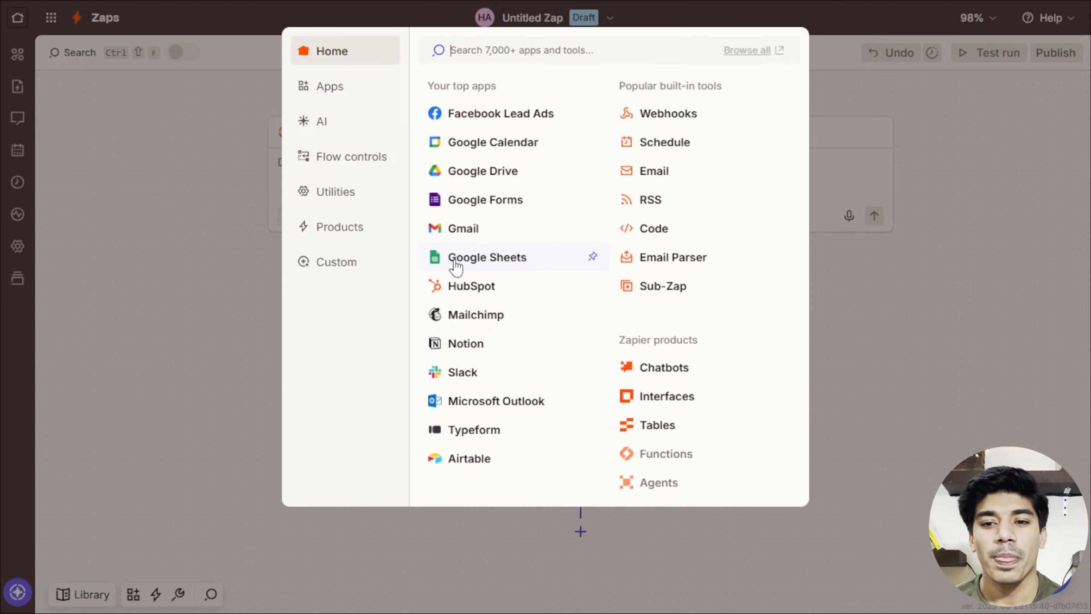
{"action": "left_click", "coordinate": [453, 257]}
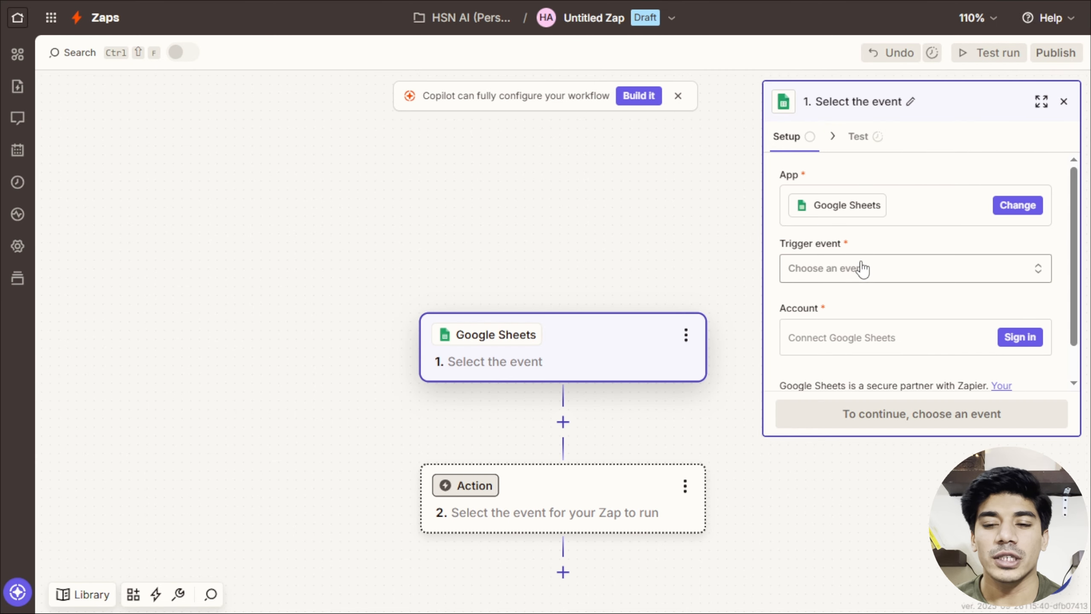
Set the Google Sheets trigger event to New or Updated Spreadsheet Row.
{"action": "left_click", "coordinate": [863, 270]}
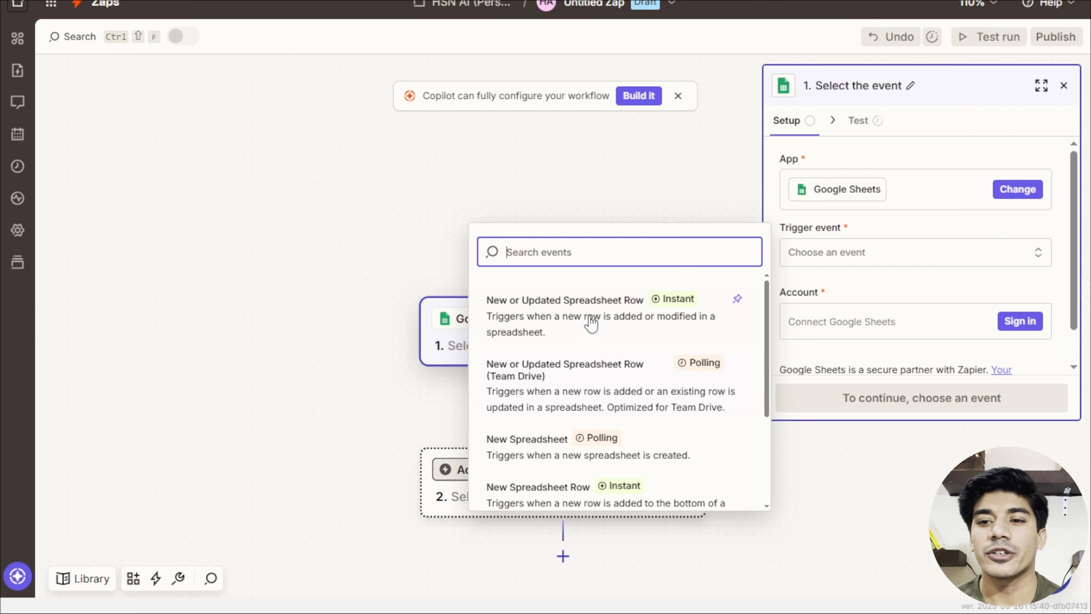
{"action": "left_click", "coordinate": [579, 308]}
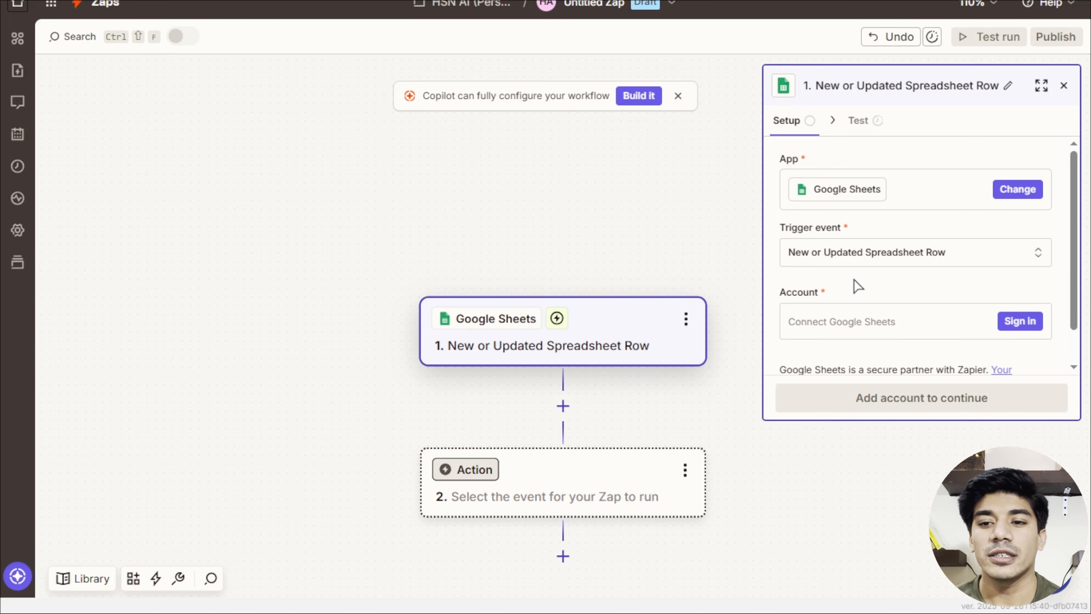
{"action": "scroll", "coordinate": [855, 284], "scroll_direction": "down", "scroll_amount": 1}
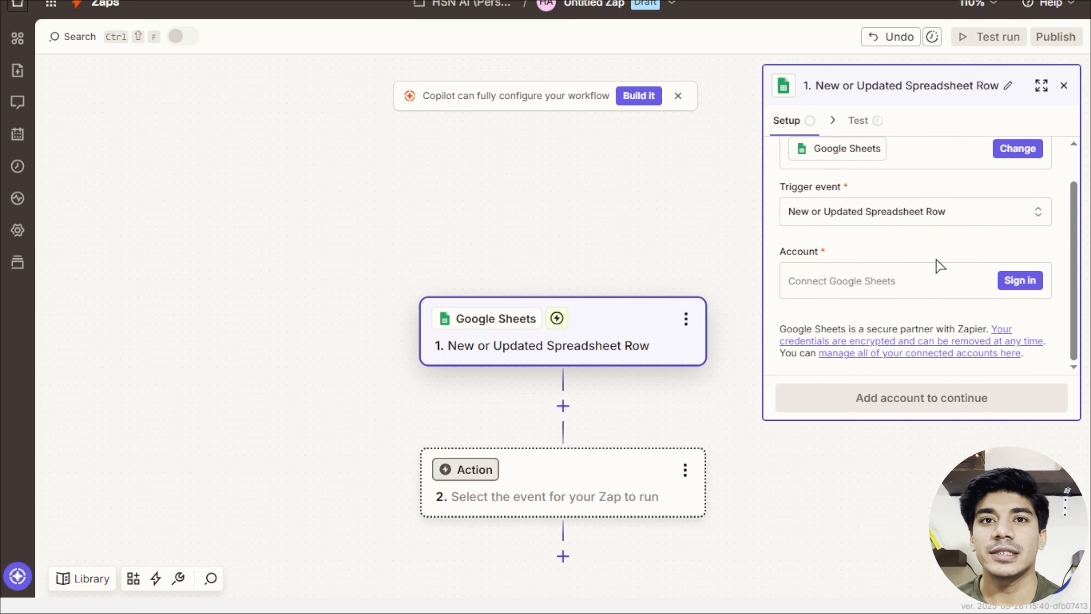
Sign in with a Google account and approve Zapier's access for the Sheets trigger.
{"action": "left_click", "coordinate": [1019, 281]}
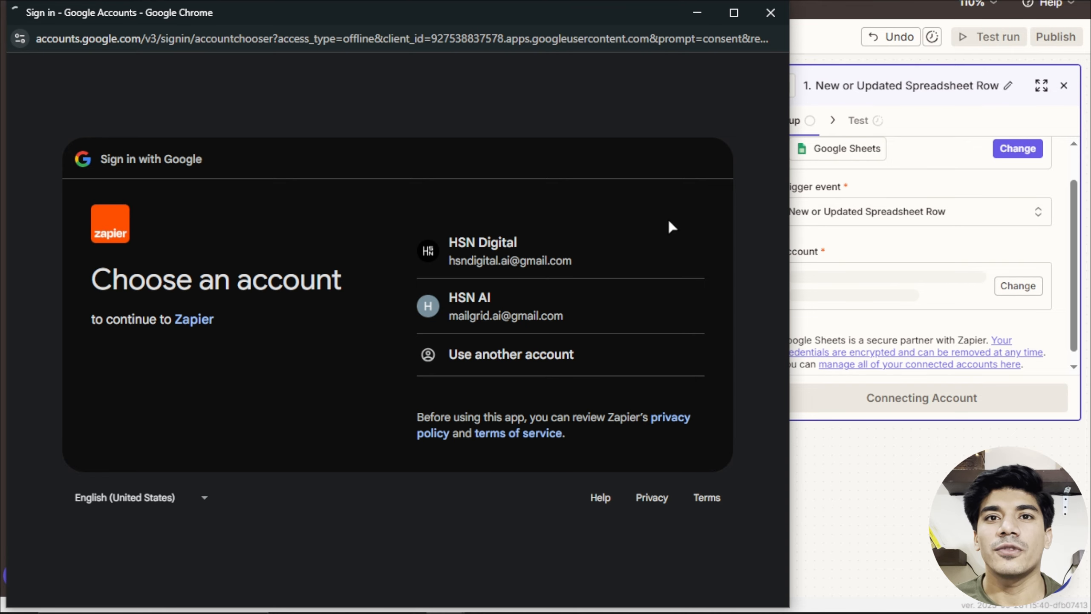
{"action": "left_click", "coordinate": [534, 236]}
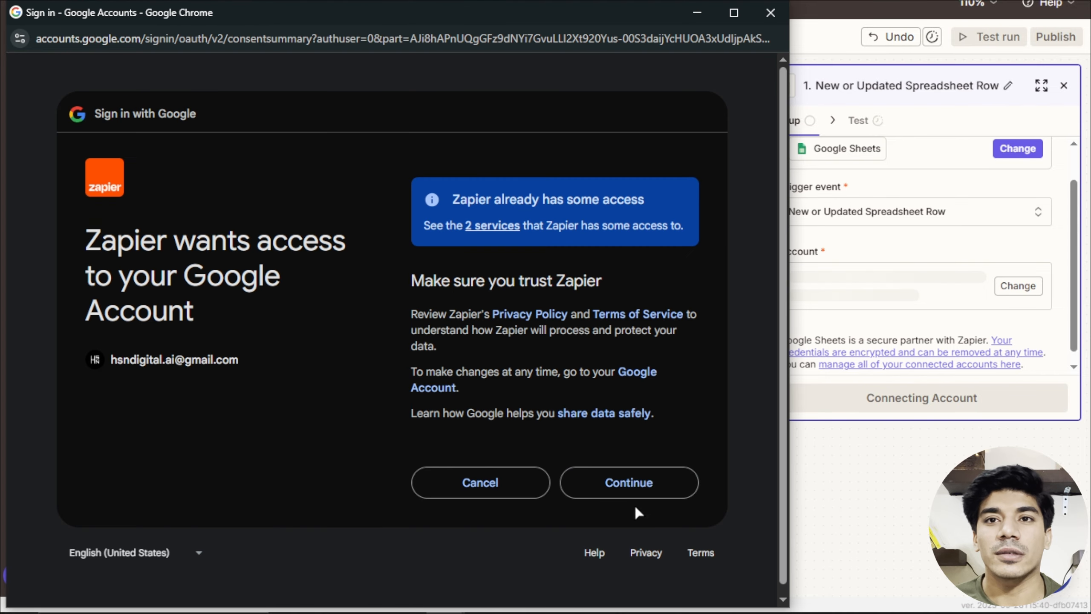
{"action": "left_click", "coordinate": [635, 494]}
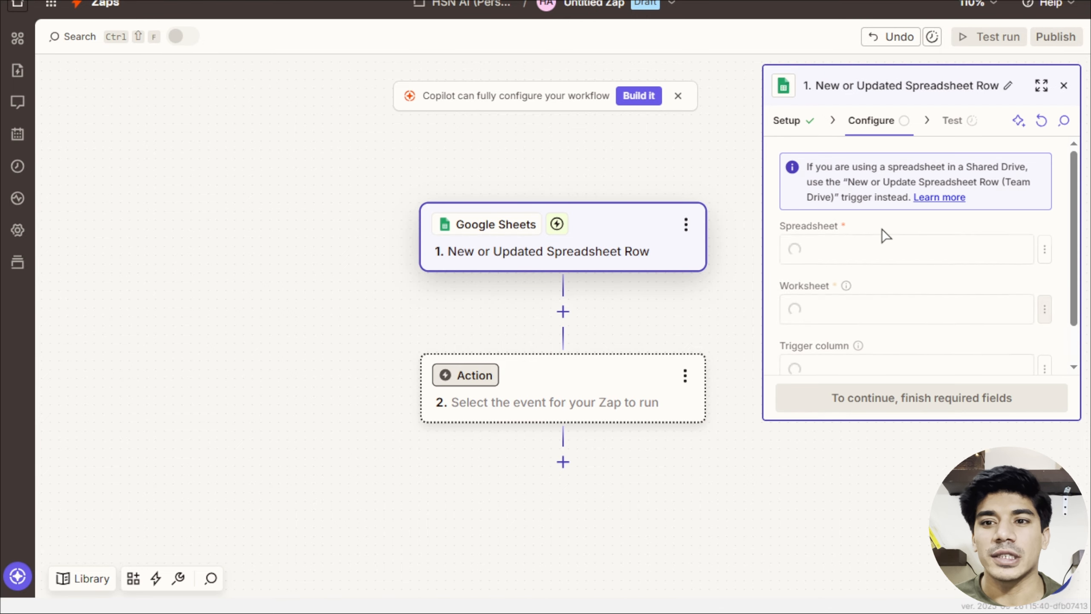
Point the trigger at Form Responses - Lead Form, worksheet Form Responses 1, no trigger column.
{"action": "left_click", "coordinate": [855, 248]}
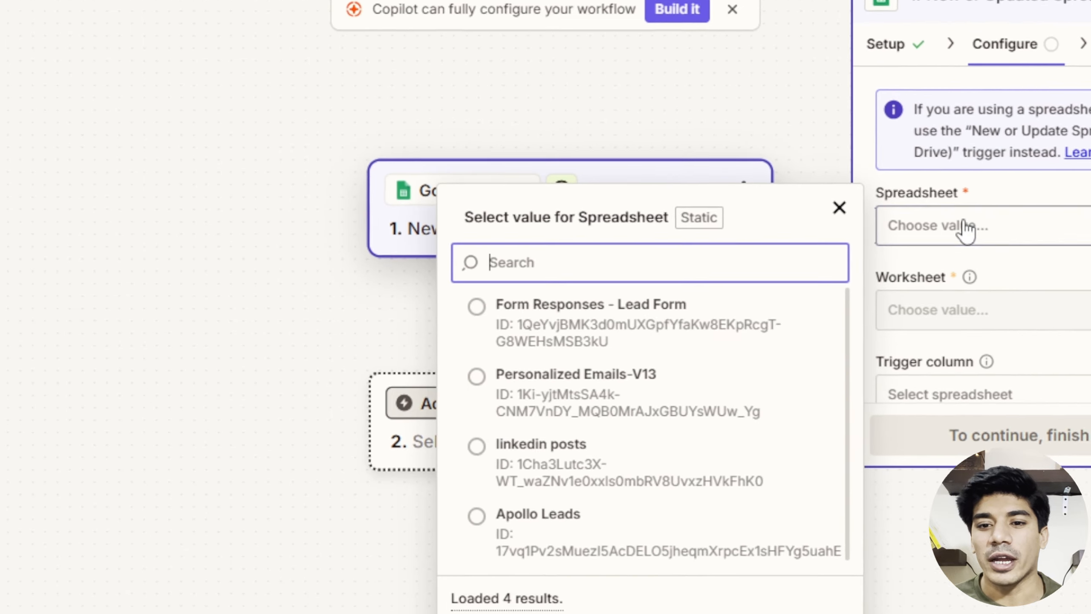
{"action": "left_click", "coordinate": [597, 322]}
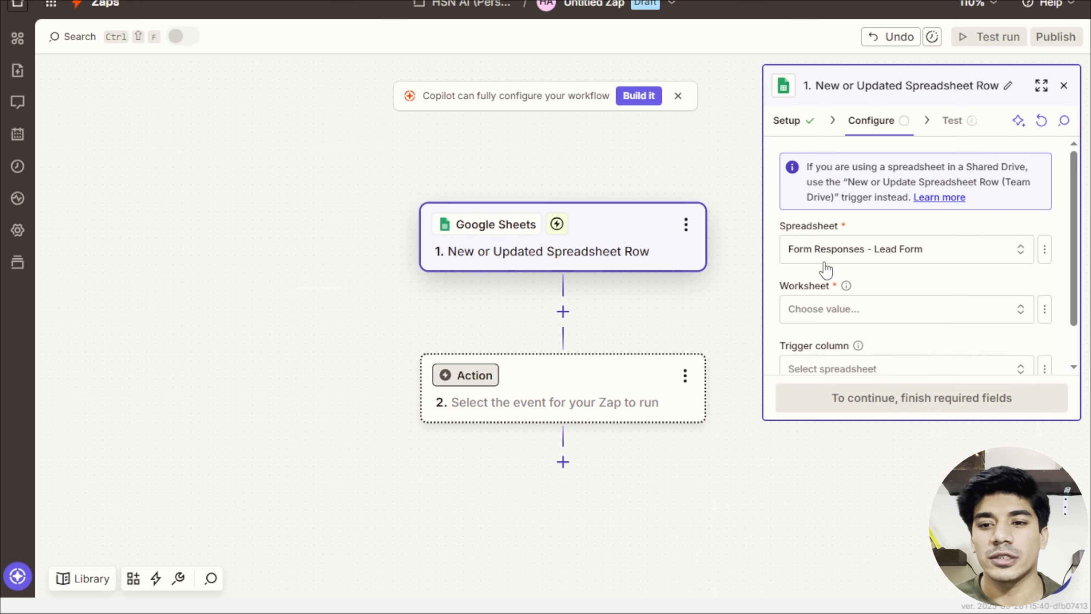
{"action": "left_click", "coordinate": [879, 310]}
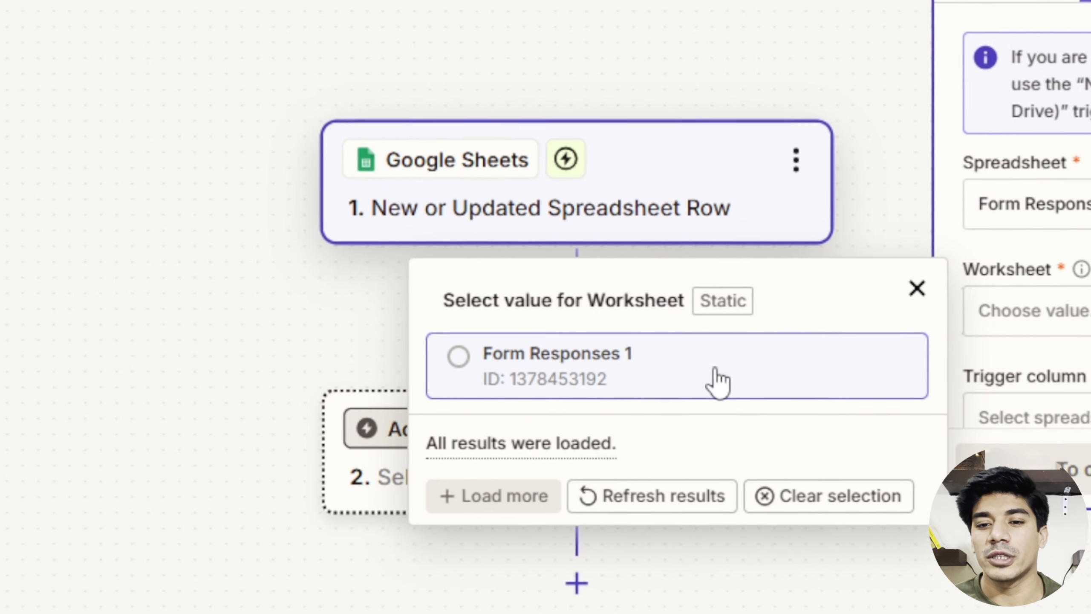
{"action": "left_click", "coordinate": [731, 378]}
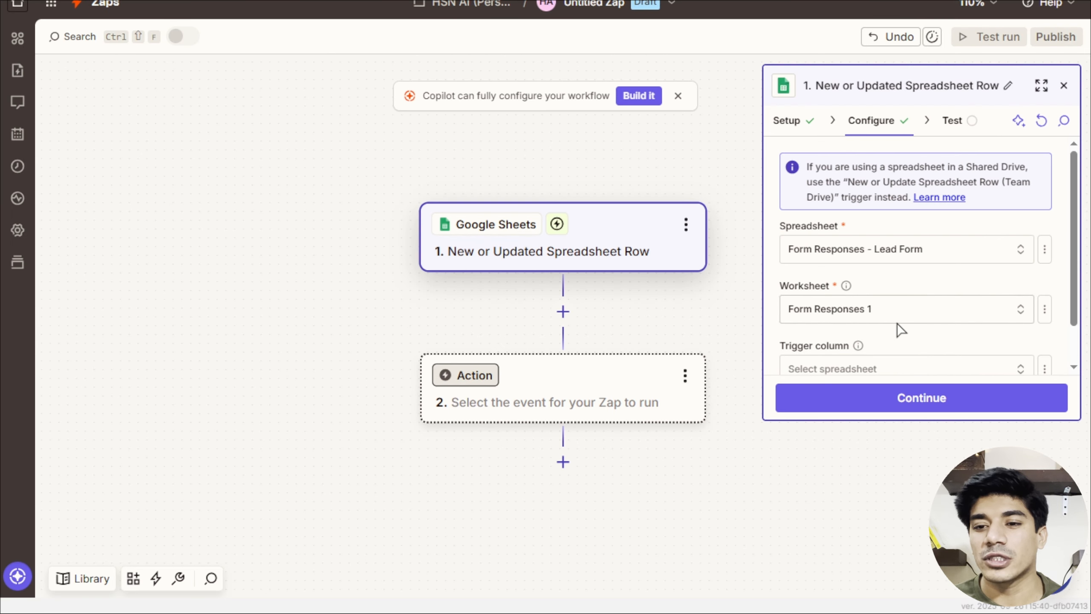
{"action": "scroll", "coordinate": [918, 323], "scroll_direction": "down", "scroll_amount": 1}
{"action": "left_click", "coordinate": [917, 322]}
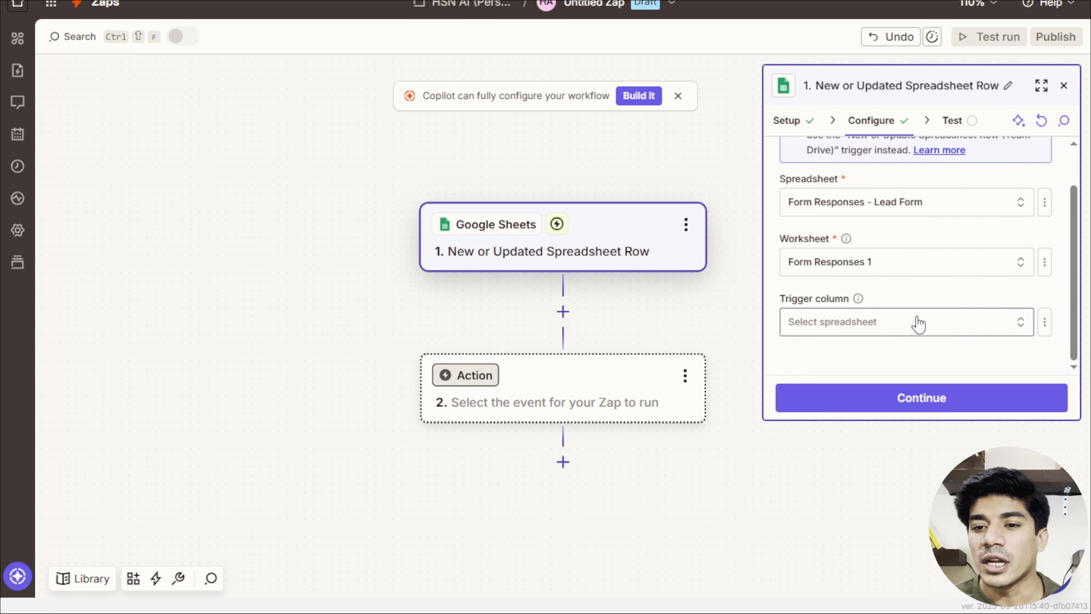
{"action": "left_click", "coordinate": [918, 323]}
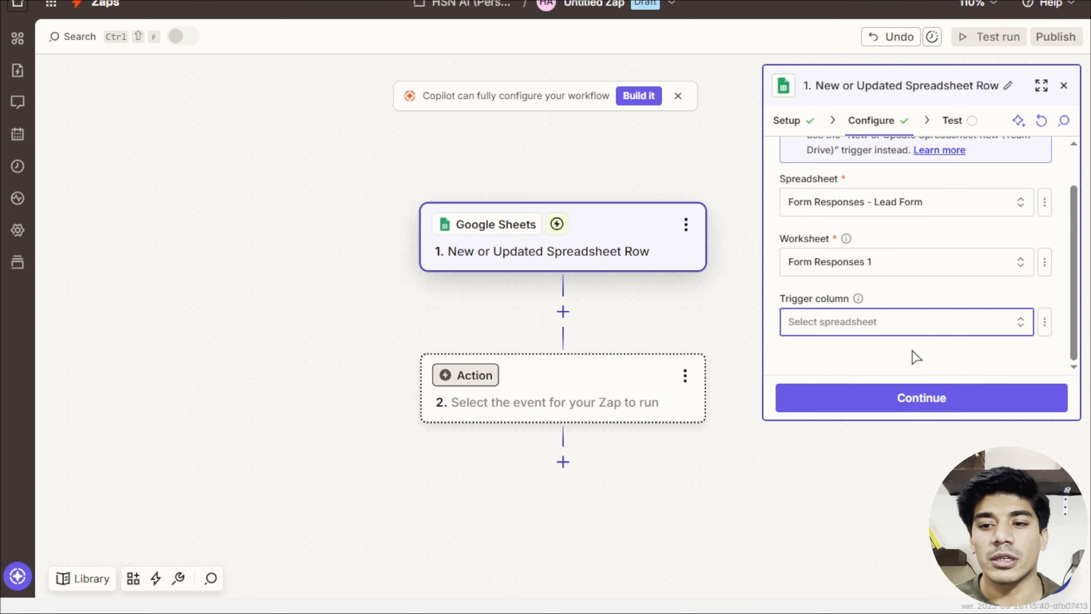
{"action": "left_click", "coordinate": [917, 395]}
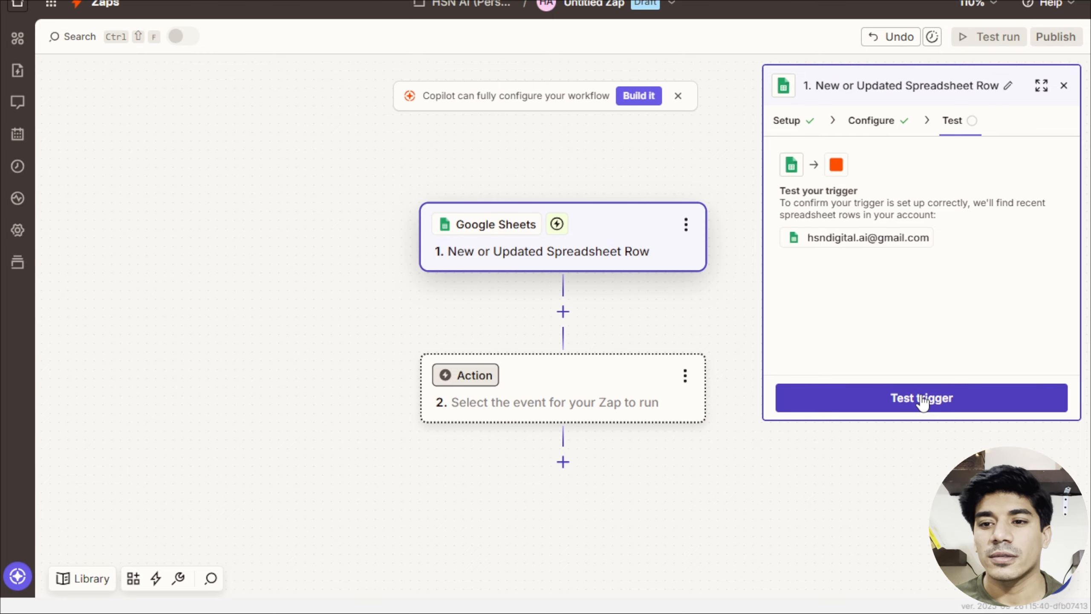
Test the trigger to fetch Spreadsheet Row A as a sample record.
{"action": "left_click", "coordinate": [922, 402]}
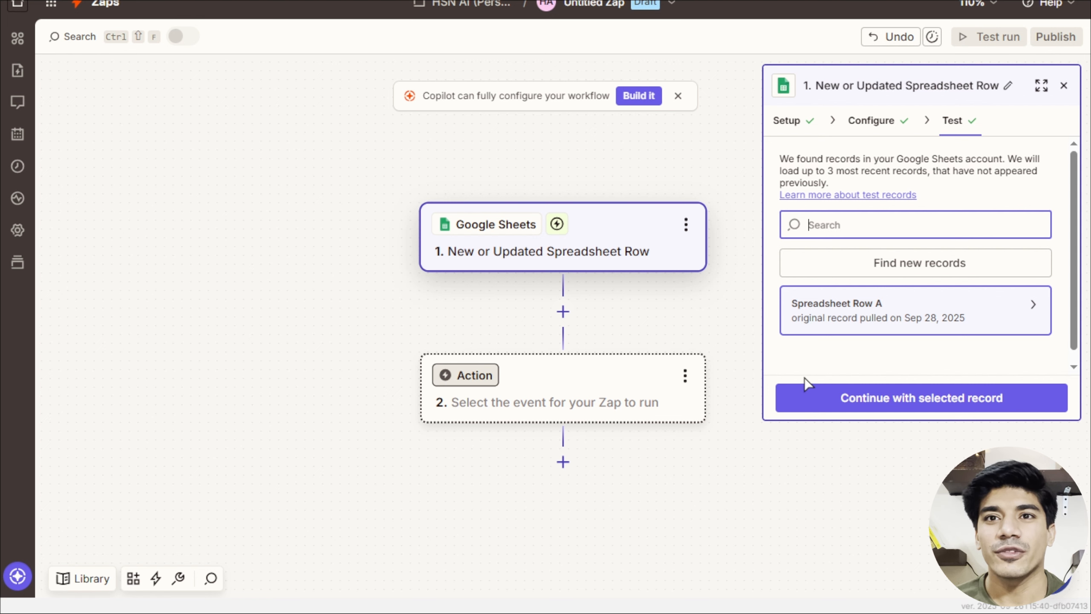
Add an Airtable step using the Create Record action event.
{"action": "left_click", "coordinate": [825, 398]}
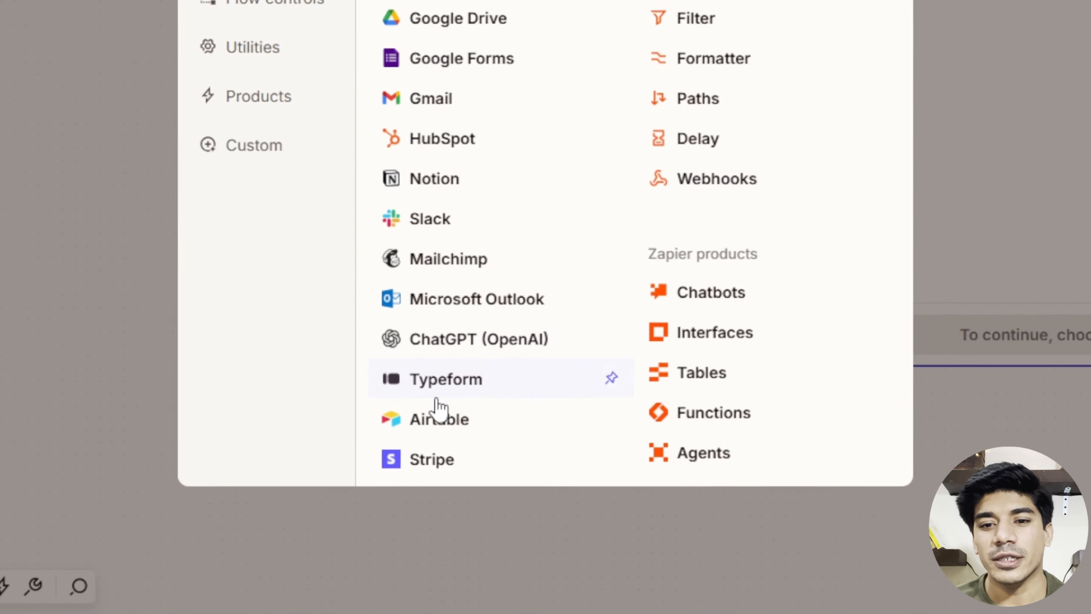
{"action": "left_click", "coordinate": [438, 419]}
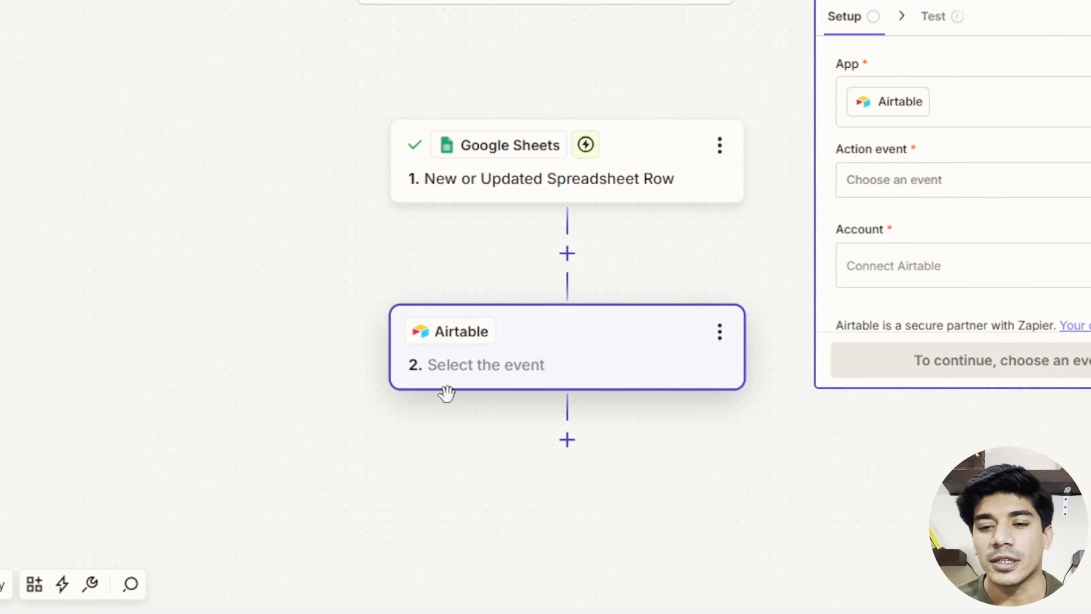
{"action": "left_click", "coordinate": [895, 144]}
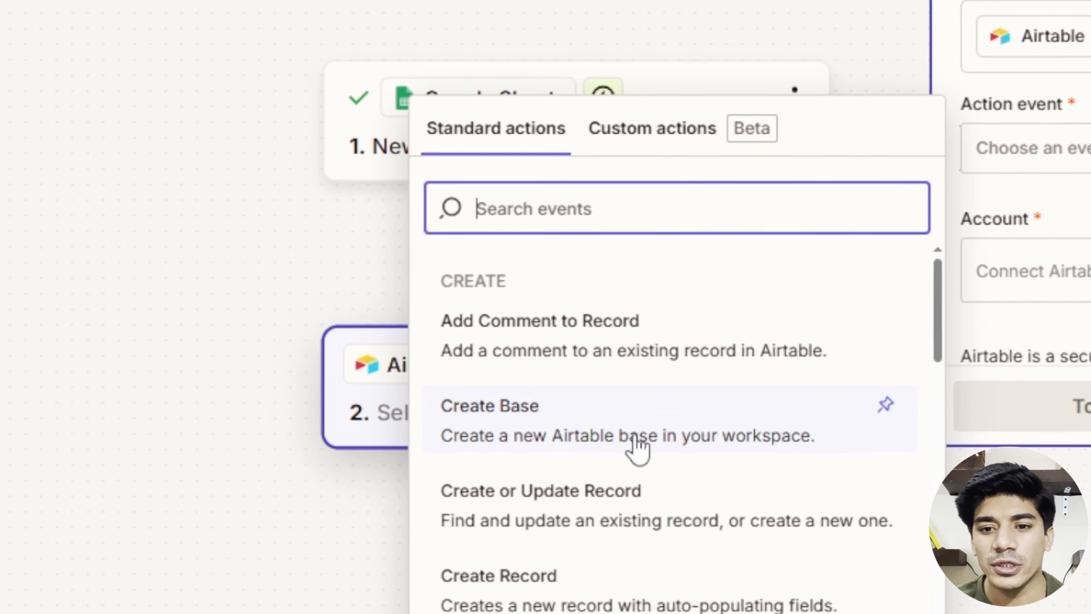
{"action": "scroll", "coordinate": [630, 402], "scroll_direction": "down", "scroll_amount": 3}
{"action": "left_click", "coordinate": [640, 485]}
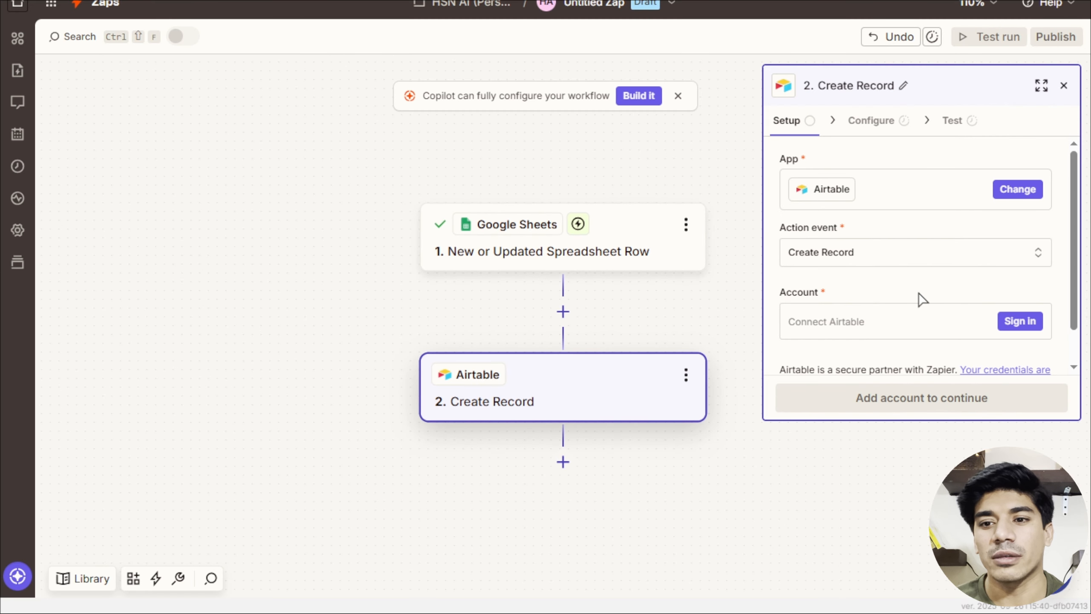
{"action": "scroll", "coordinate": [921, 299], "scroll_direction": "down", "scroll_amount": 2}
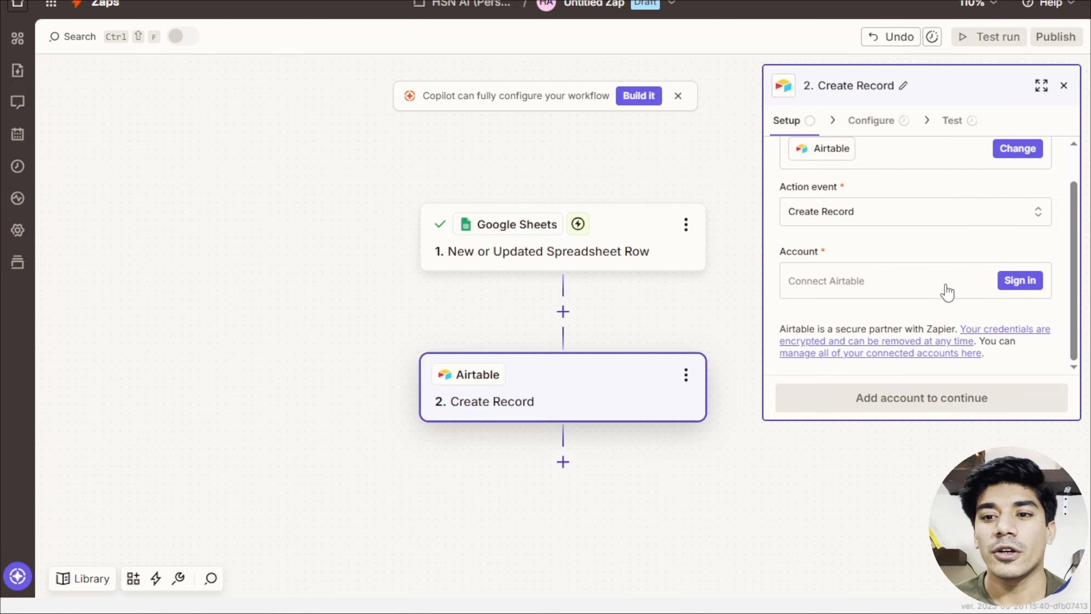
Sign in to Airtable, granting Zapier all resources plus the Leads base.
{"action": "left_click", "coordinate": [1027, 282]}
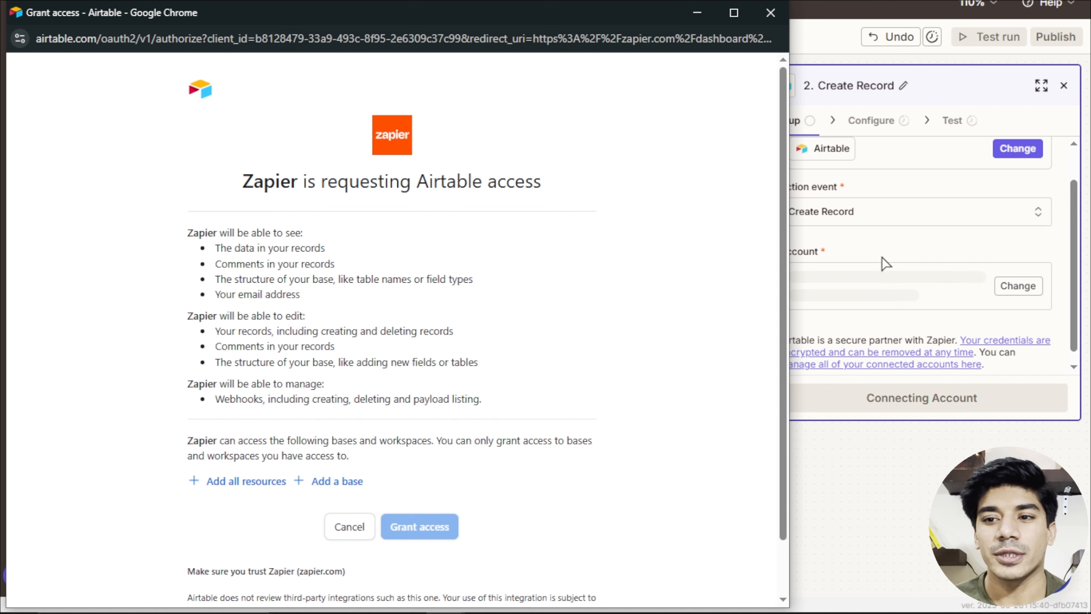
{"action": "left_click", "coordinate": [256, 481]}
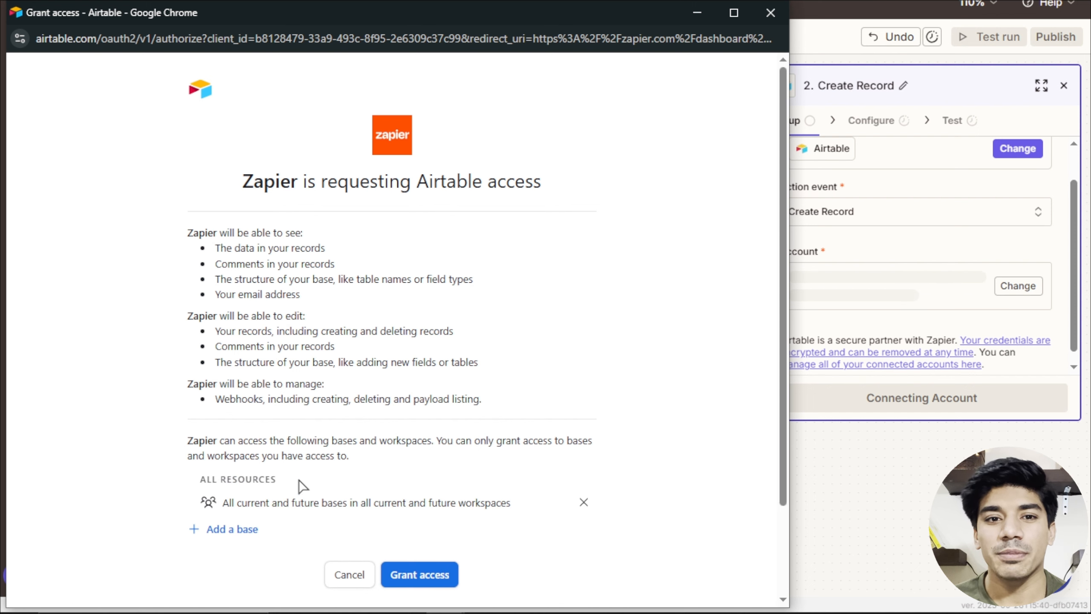
{"action": "scroll", "coordinate": [263, 505], "scroll_direction": "down", "scroll_amount": 2}
{"action": "left_click", "coordinate": [237, 462]}
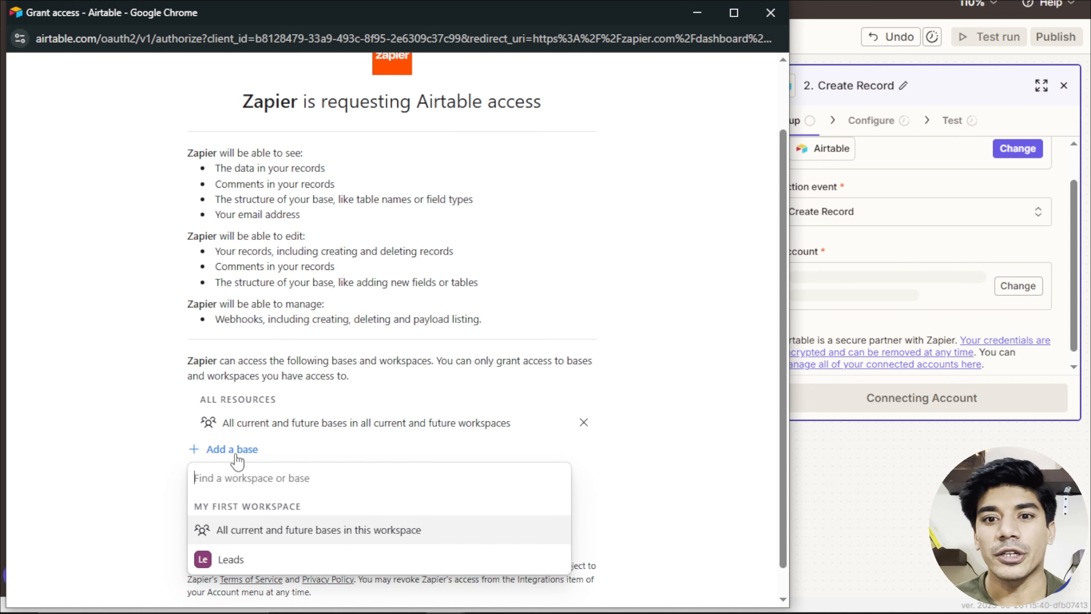
{"action": "left_click", "coordinate": [245, 558]}
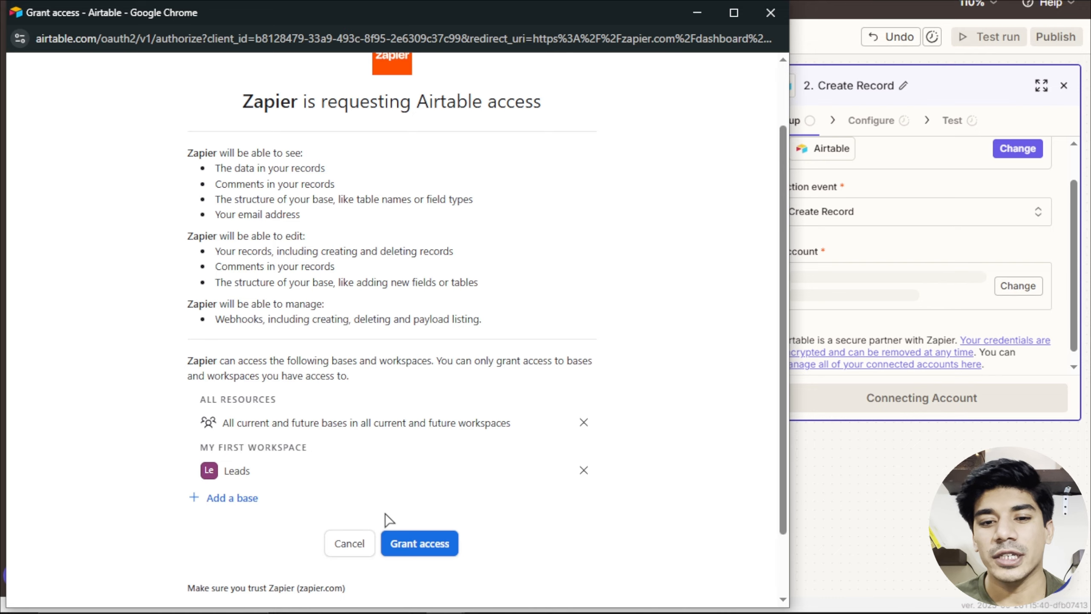
{"action": "left_click", "coordinate": [423, 546]}
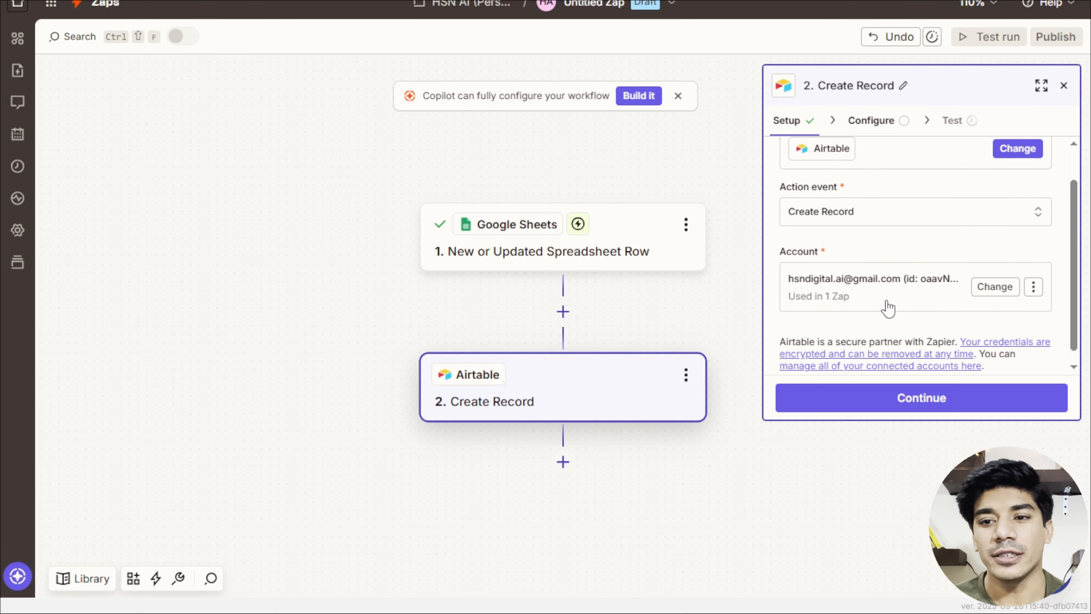
Point the Airtable Create Record step at the Leads base and its Leads table.
{"action": "left_click", "coordinate": [891, 397]}
{"action": "left_click", "coordinate": [861, 192]}
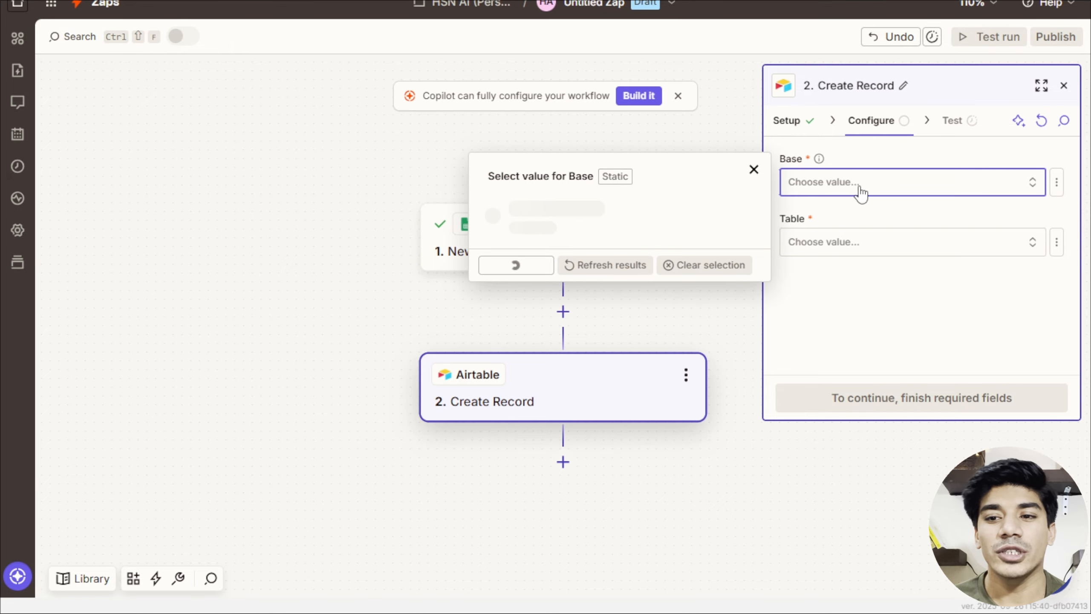
{"action": "left_click", "coordinate": [704, 229]}
{"action": "left_click", "coordinate": [904, 255]}
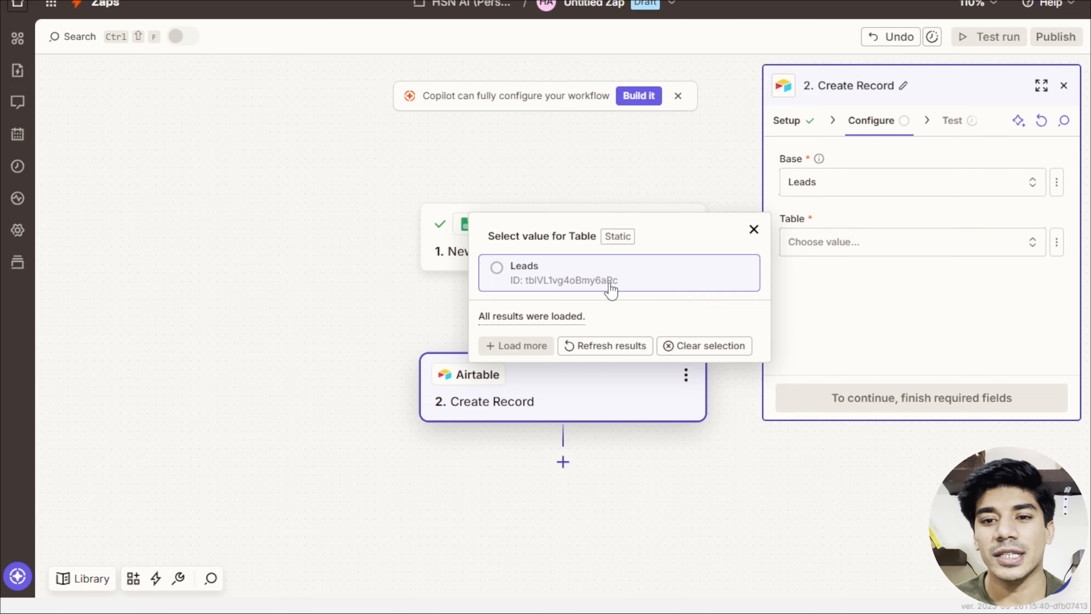
{"action": "left_click", "coordinate": [607, 284]}
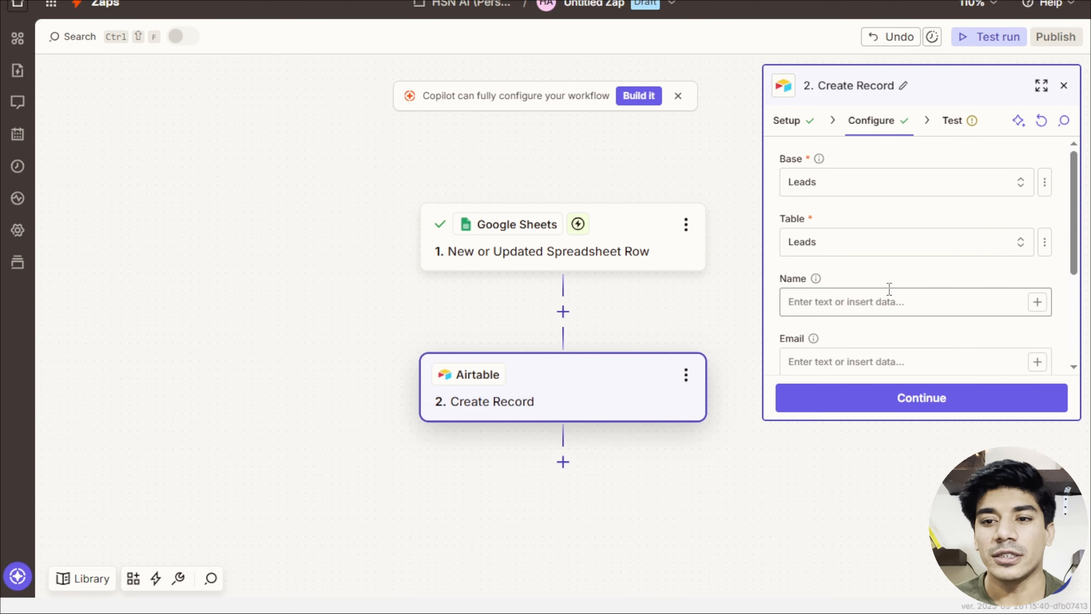
Map the record's Name and Email fields to the form's Name and Email answers.
{"action": "scroll", "coordinate": [964, 312], "scroll_direction": "down", "scroll_amount": 2}
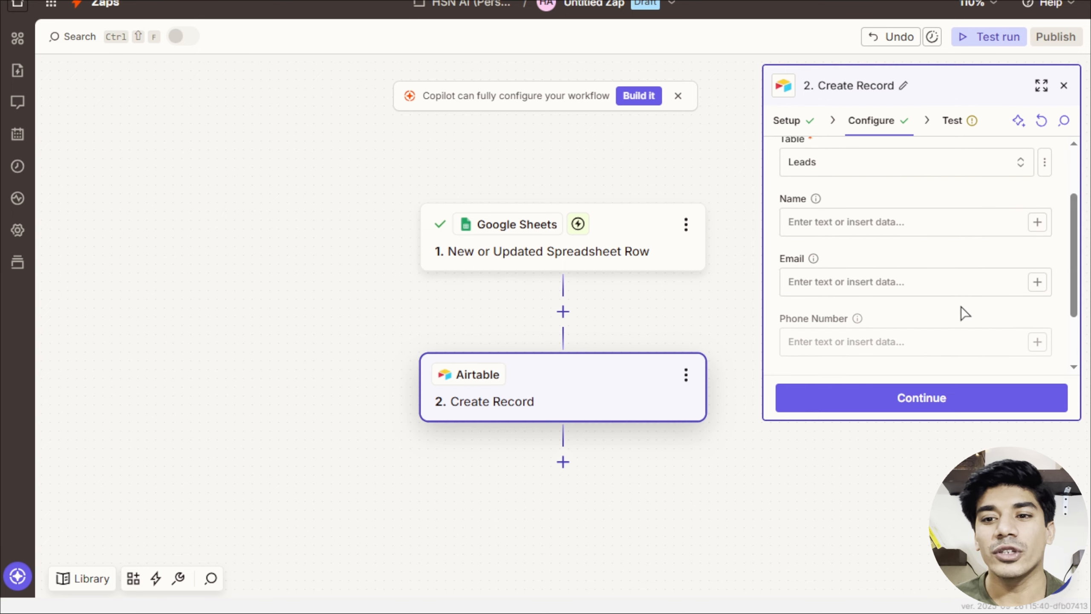
{"action": "left_click", "coordinate": [920, 223]}
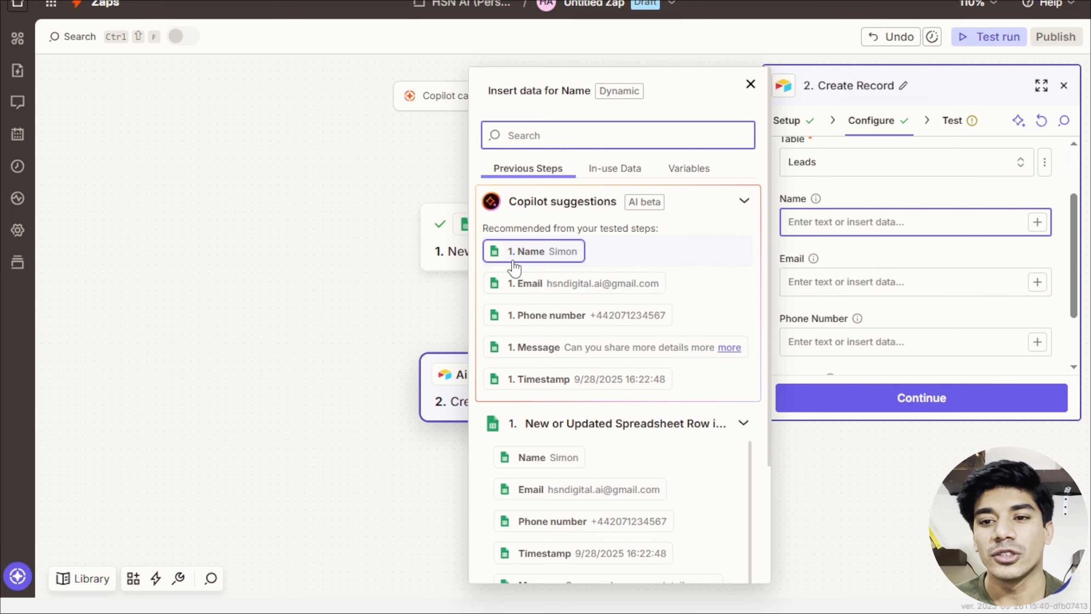
{"action": "left_click", "coordinate": [510, 458]}
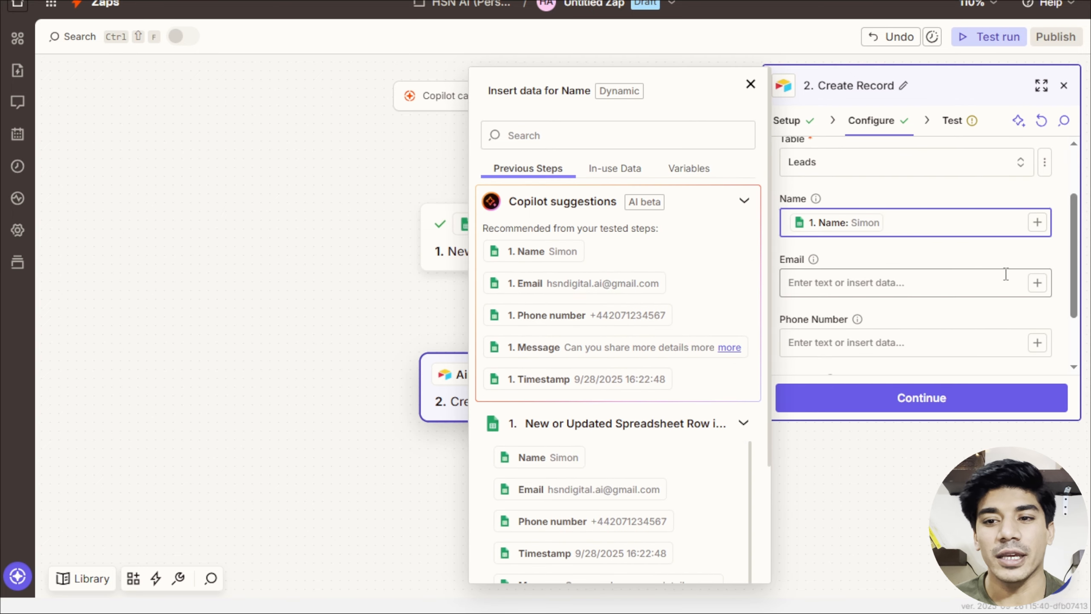
{"action": "left_click", "coordinate": [1036, 283]}
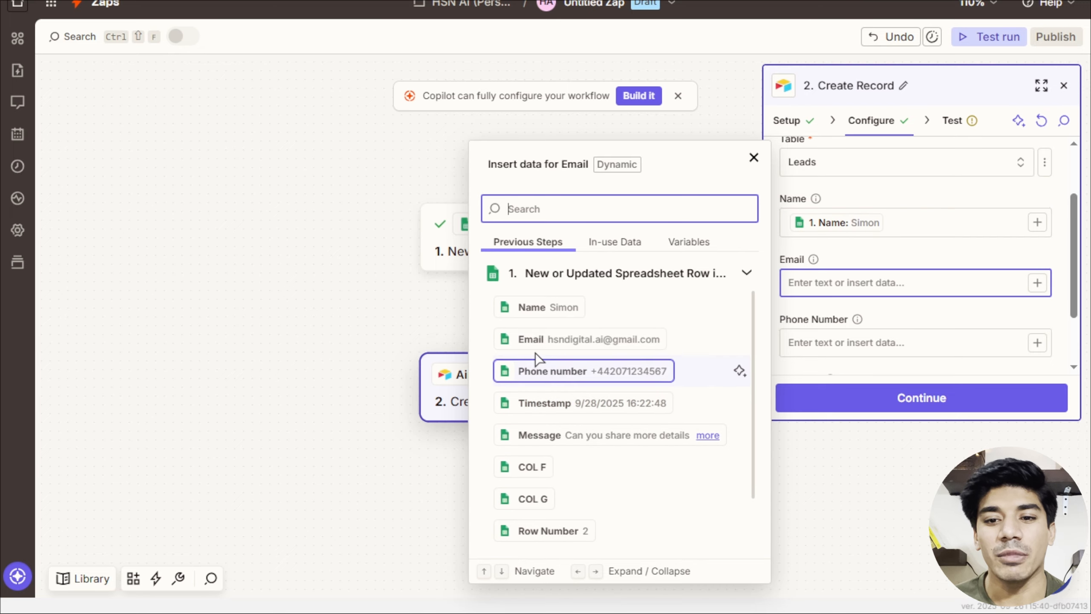
{"action": "left_click", "coordinate": [520, 340]}
Map Phone Number and Message to the sheet's phone and message data, then continue to testing.
{"action": "left_click", "coordinate": [1037, 342]}
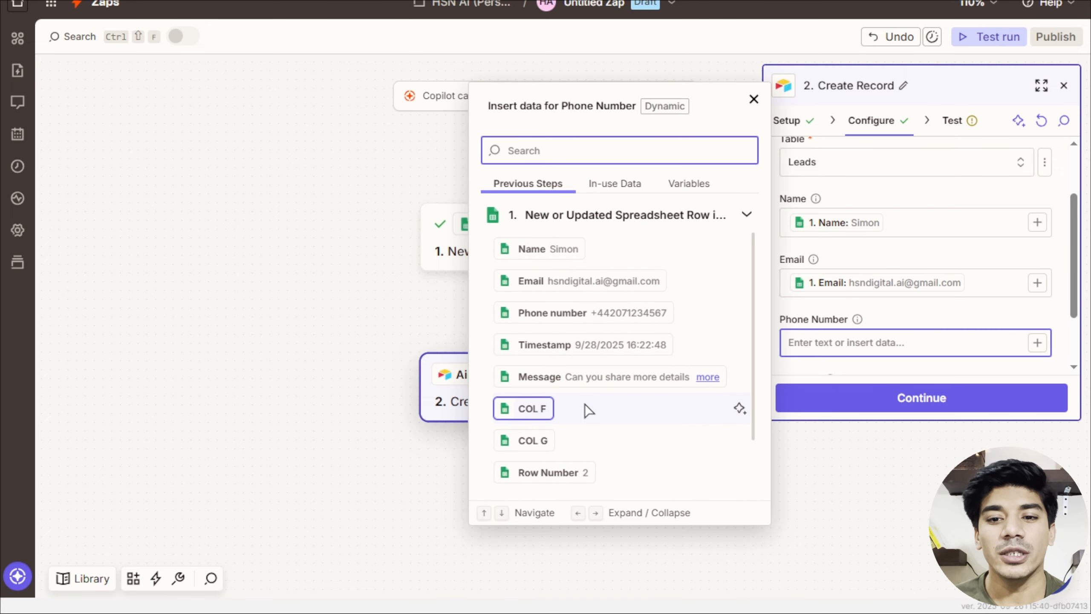
{"action": "left_click", "coordinate": [558, 312]}
{"action": "scroll", "coordinate": [906, 292], "scroll_direction": "down", "scroll_amount": 2}
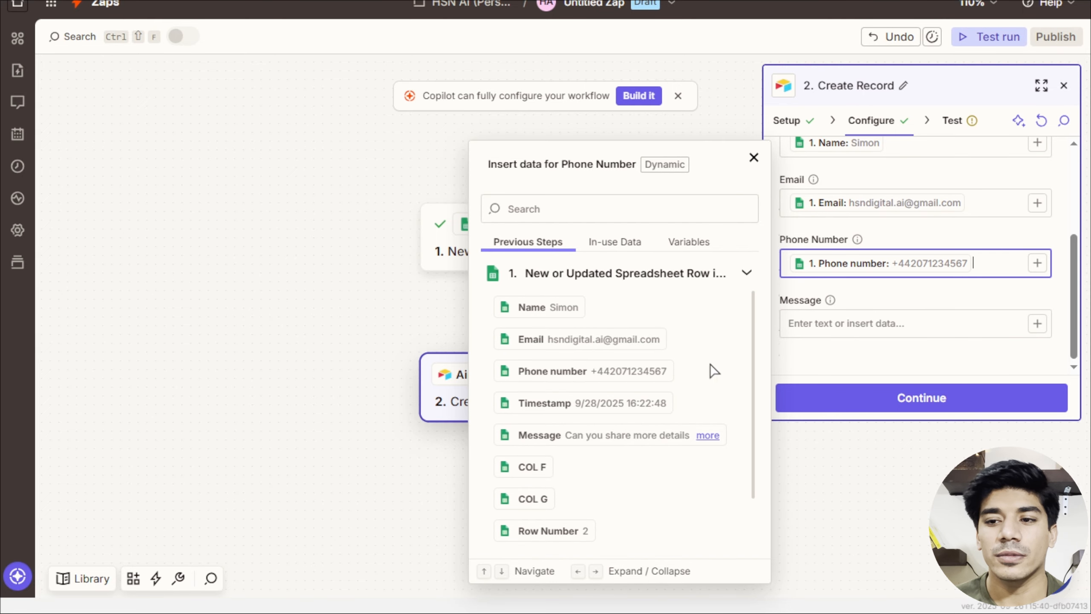
{"action": "left_click", "coordinate": [1036, 324]}
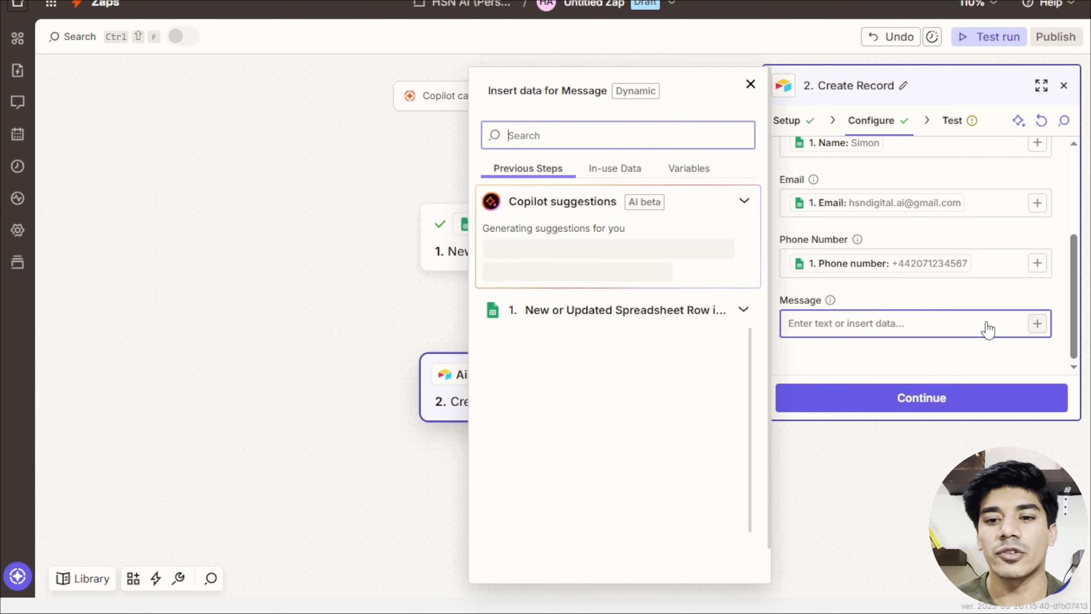
{"action": "left_click", "coordinate": [567, 468]}
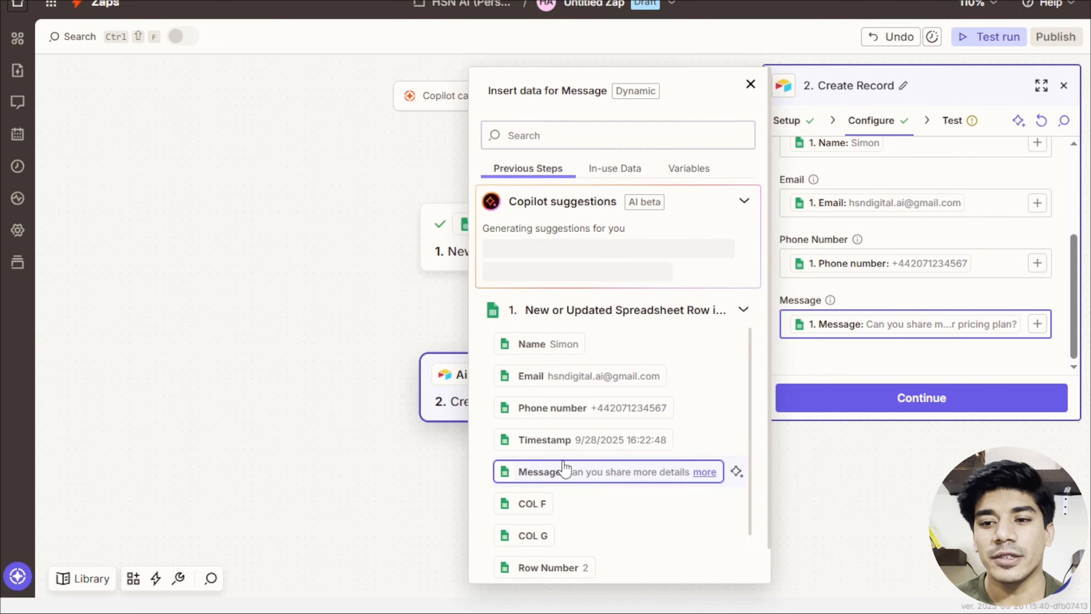
{"action": "left_click", "coordinate": [850, 411]}
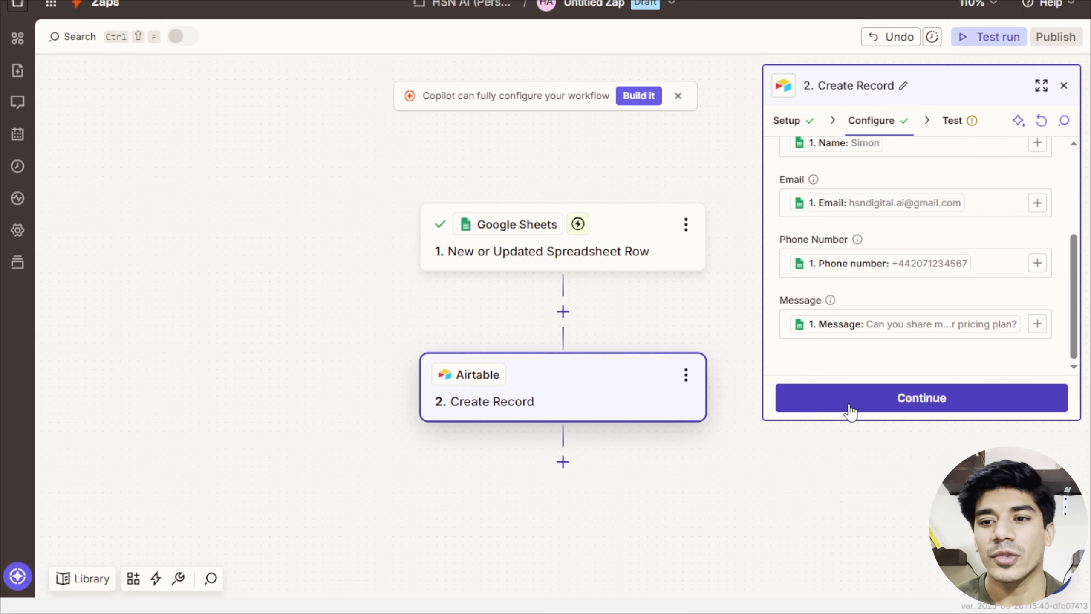
{"action": "left_click", "coordinate": [848, 410]}
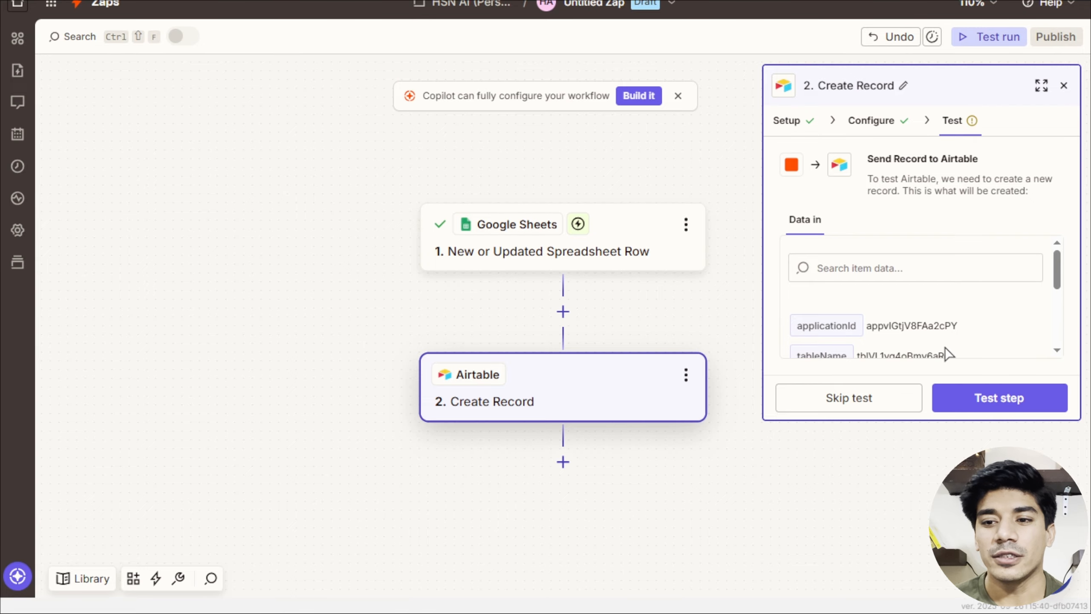
Run the Create Record test and check the sample lead in the Airtable Leads table.
{"action": "scroll", "coordinate": [947, 351], "scroll_direction": "down", "scroll_amount": 2}
{"action": "left_click", "coordinate": [952, 386]}
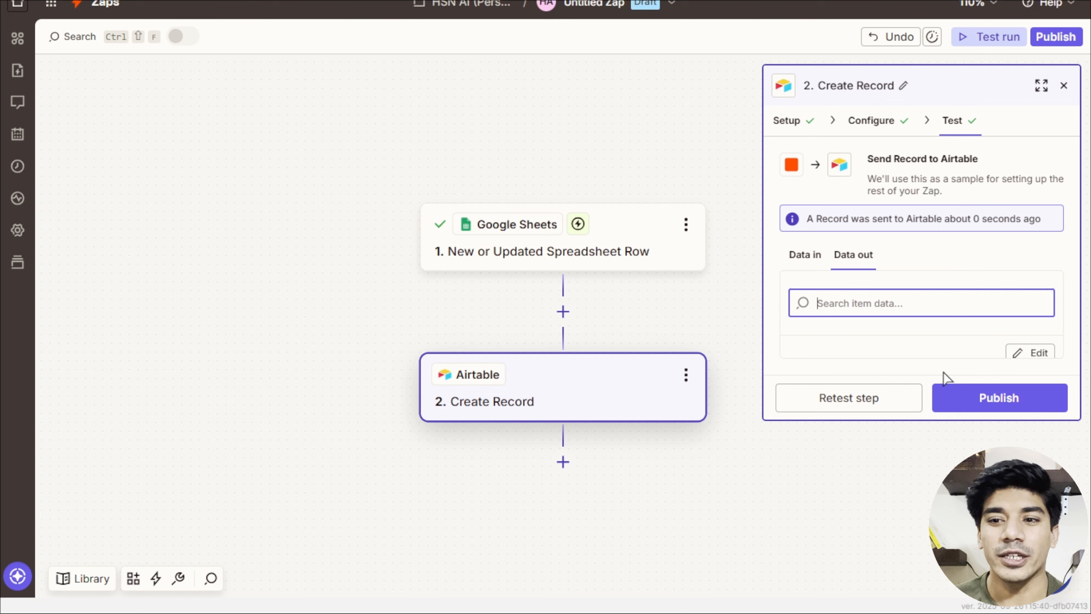
{"action": "key", "text": "ctrl+Tab"}
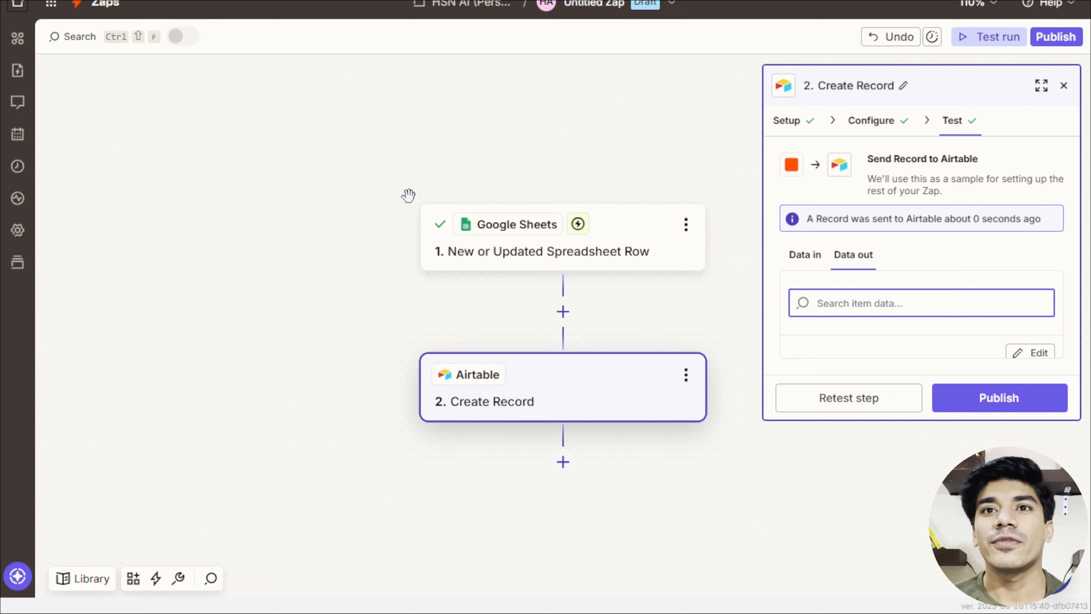
Add Slack as step 3 with the Send Channel Message action event.
{"action": "left_click", "coordinate": [563, 462]}
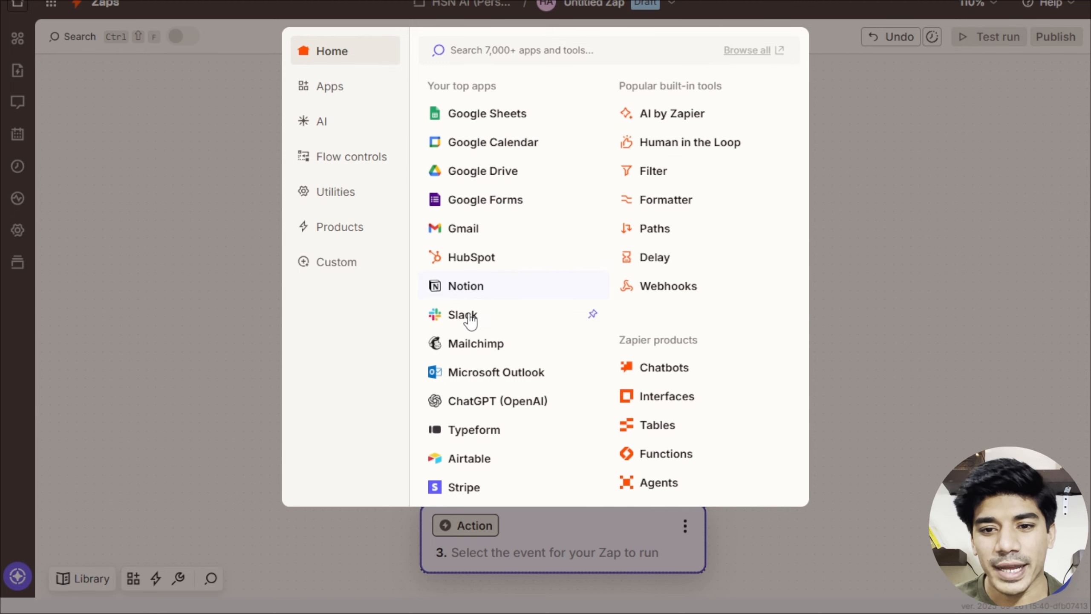
{"action": "left_click", "coordinate": [463, 315]}
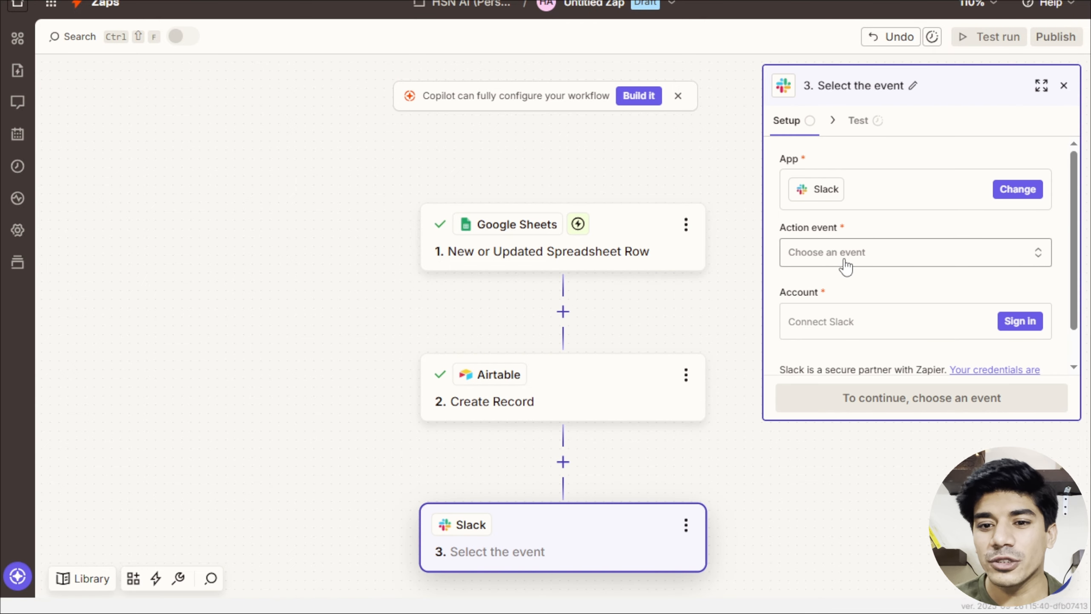
{"action": "left_click", "coordinate": [845, 267]}
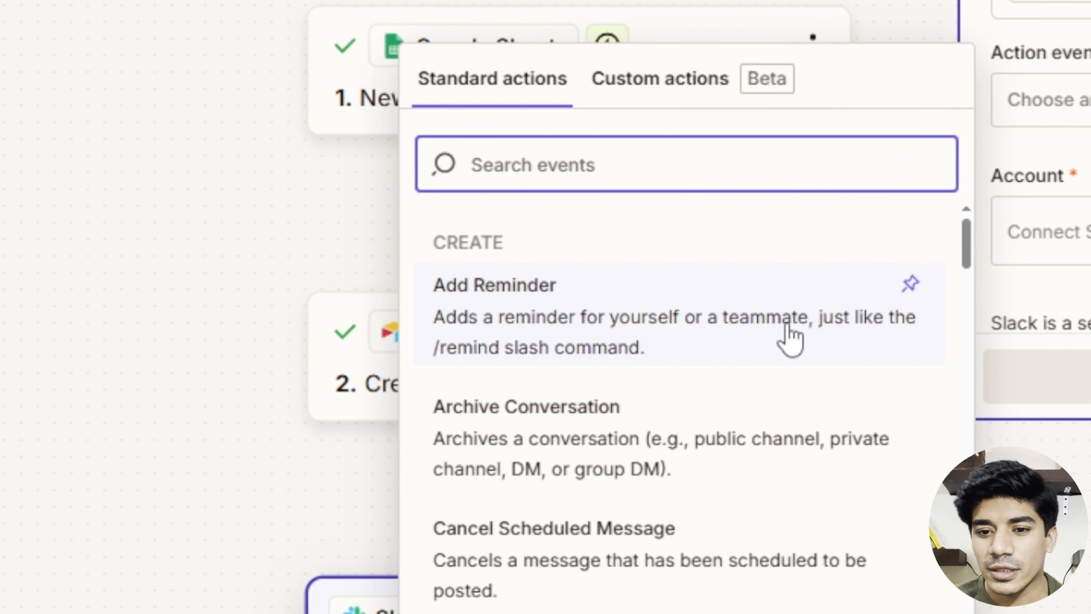
{"action": "scroll", "coordinate": [687, 449], "scroll_direction": "down", "scroll_amount": 6}
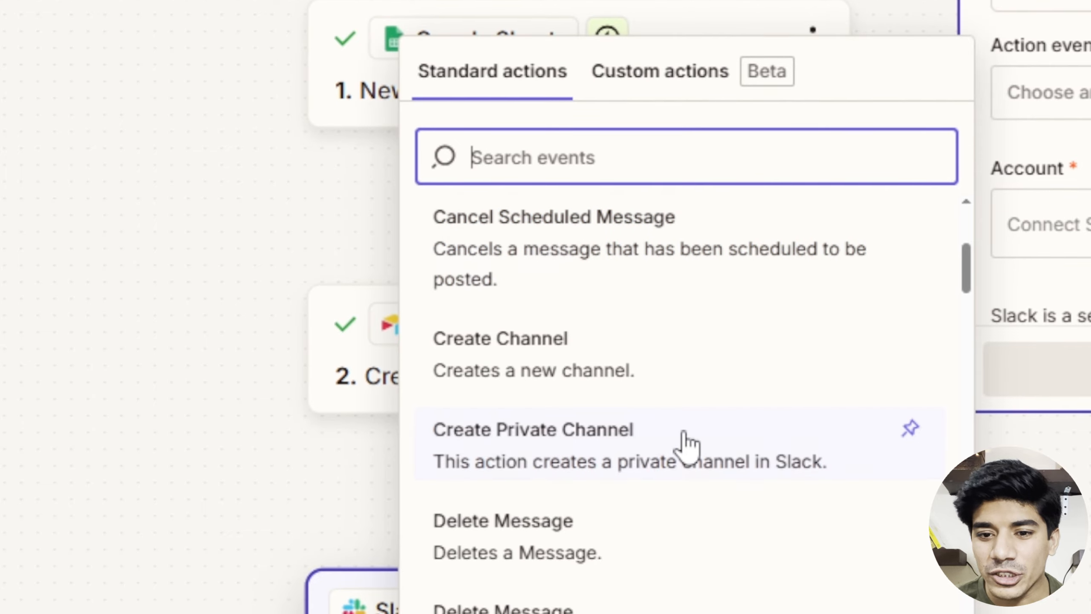
{"action": "scroll", "coordinate": [686, 442], "scroll_direction": "down", "scroll_amount": 8}
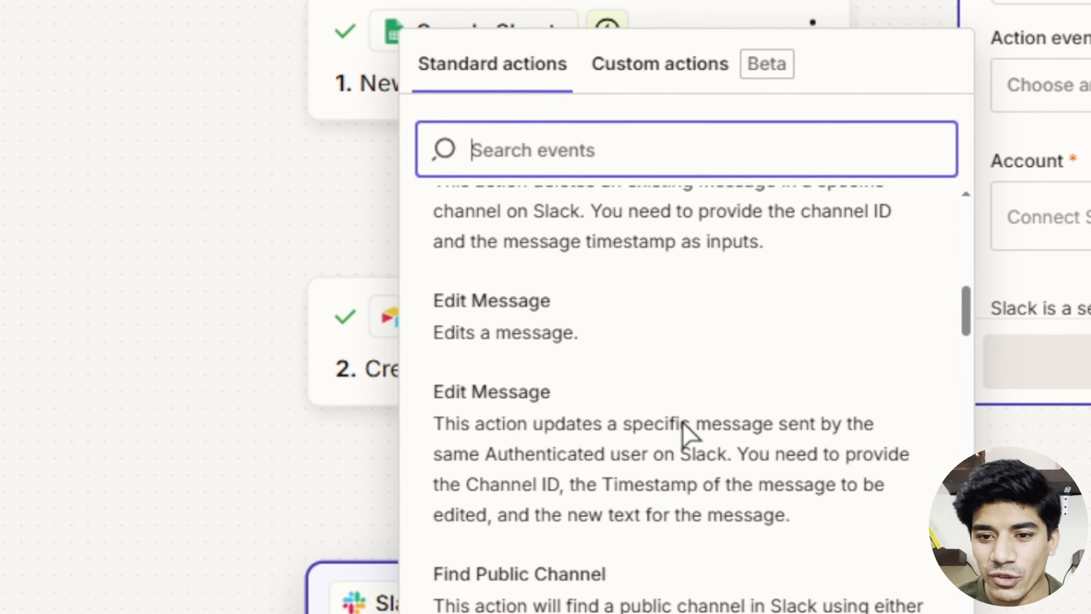
{"action": "scroll", "coordinate": [683, 423], "scroll_direction": "down", "scroll_amount": 8}
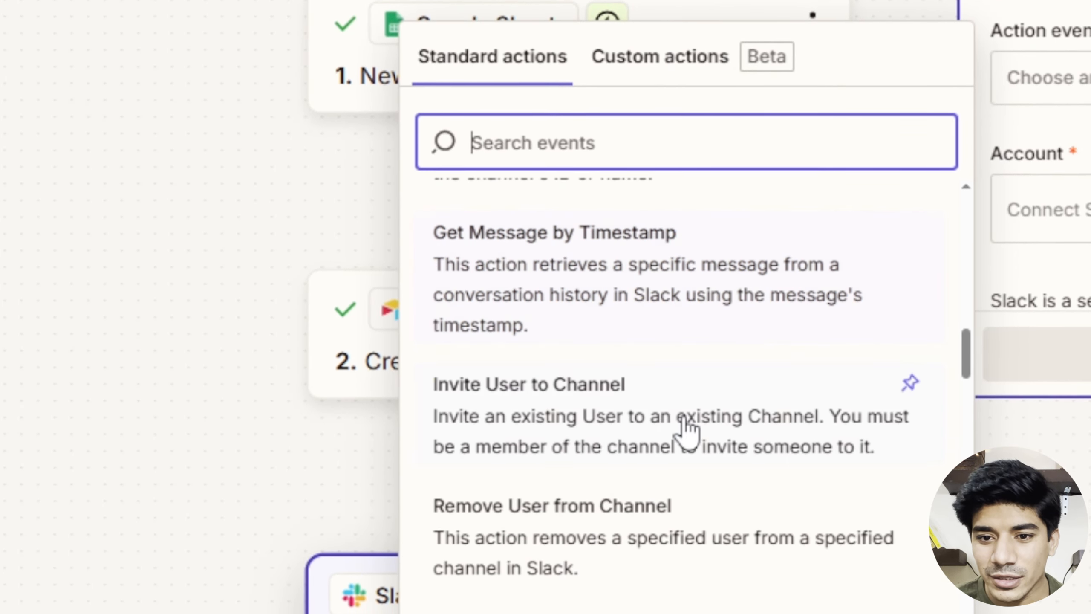
{"action": "scroll", "coordinate": [686, 423], "scroll_direction": "down", "scroll_amount": 8}
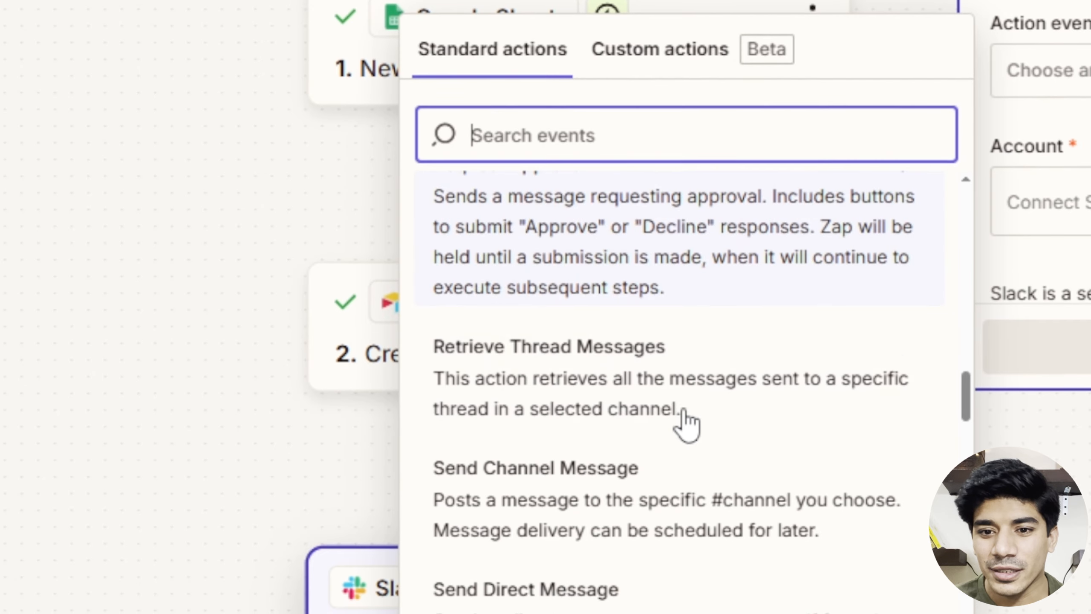
{"action": "scroll", "coordinate": [686, 423], "scroll_direction": "down", "scroll_amount": 3}
{"action": "left_click", "coordinate": [573, 317]}
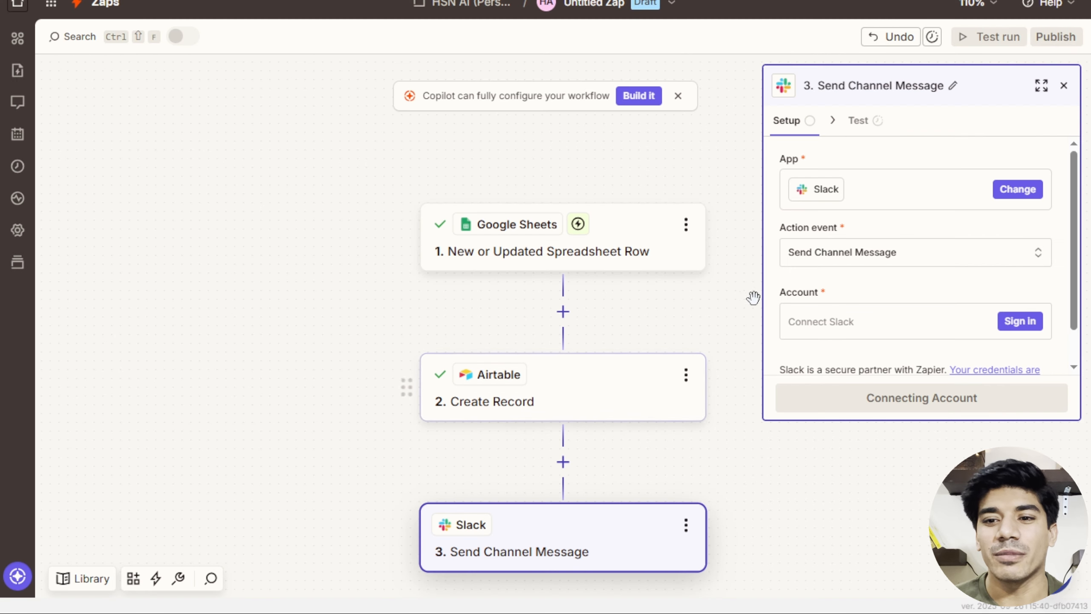
Sign in to Slack, allow Zapier access to the workspace, and proceed to configuration.
{"action": "left_click", "coordinate": [1017, 321]}
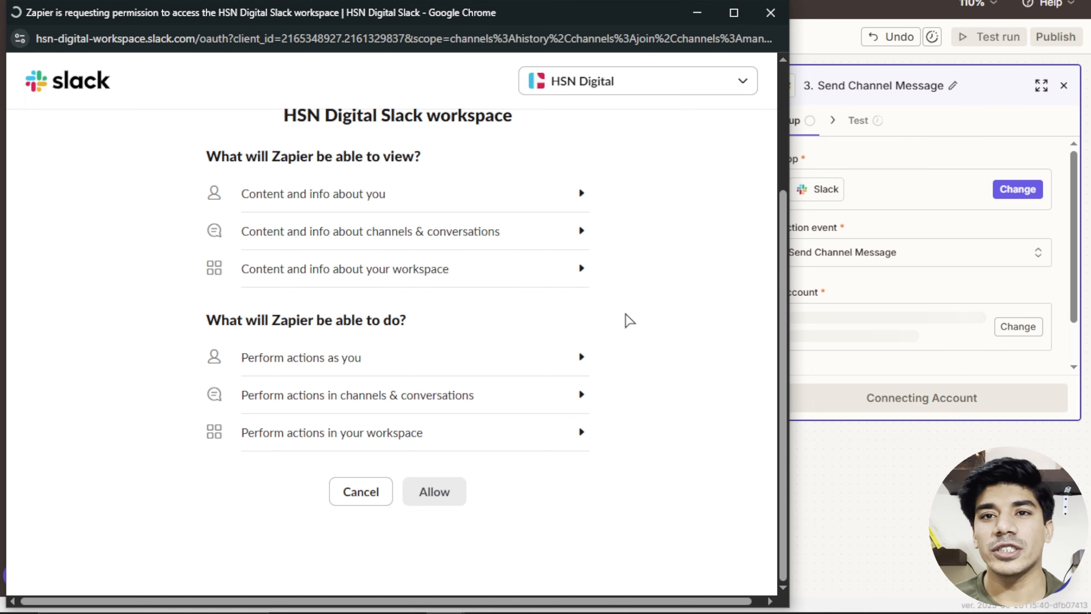
{"action": "left_click", "coordinate": [436, 492]}
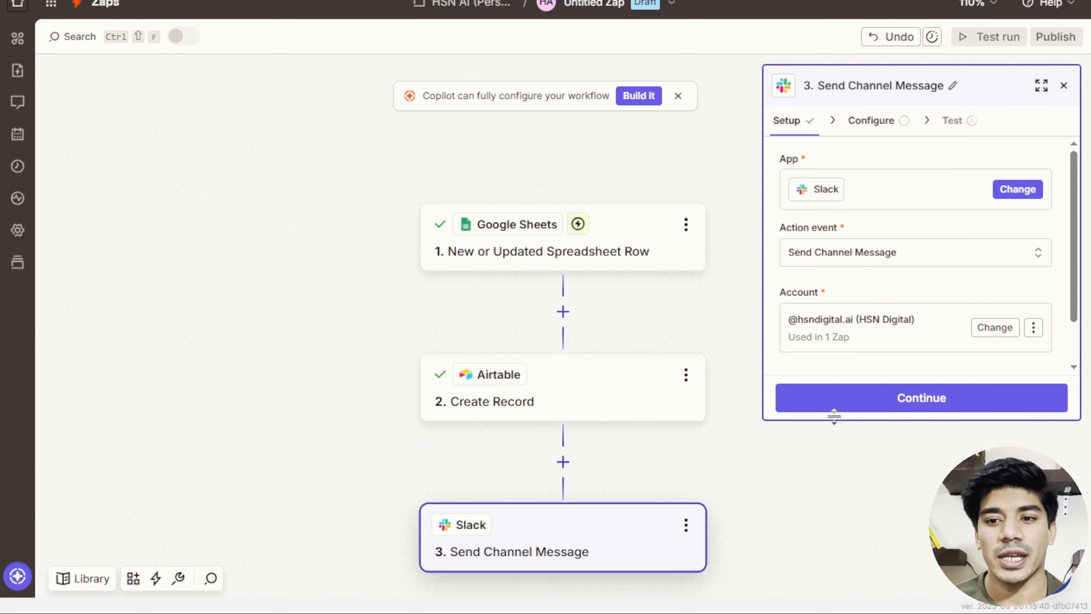
{"action": "left_click", "coordinate": [870, 401]}
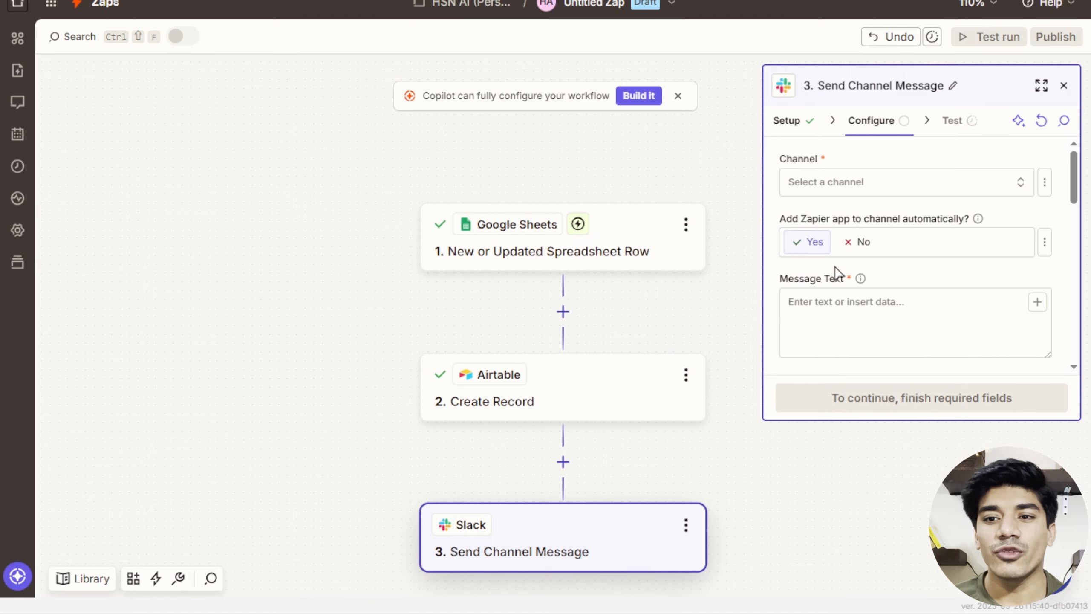
Post to the lead-alert channel with 'Add Zapier app to channel automatically?' set to No.
{"action": "left_click", "coordinate": [855, 199]}
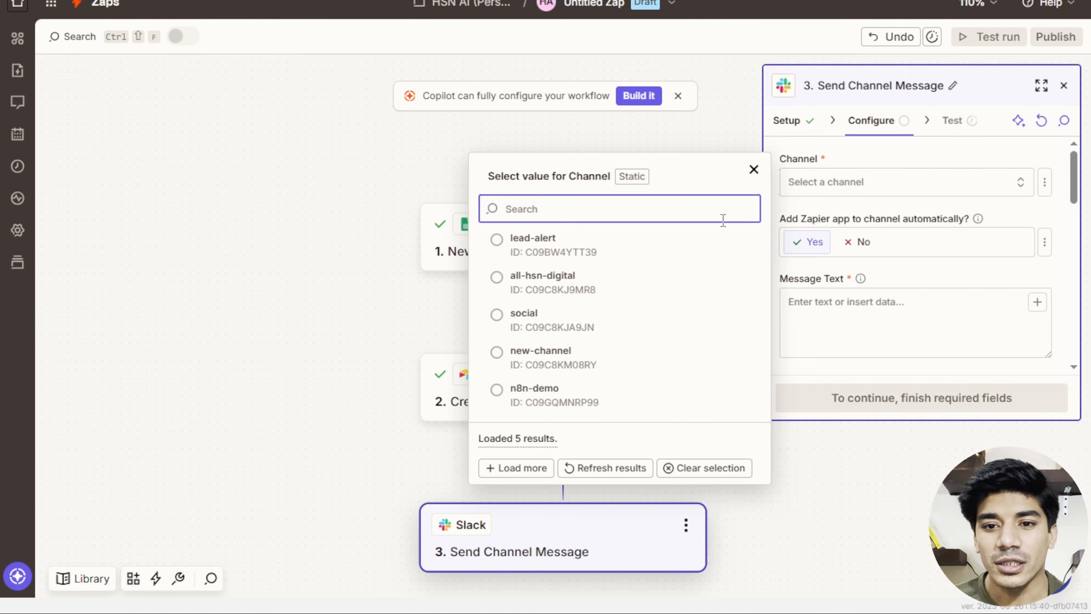
{"action": "left_click", "coordinate": [557, 251]}
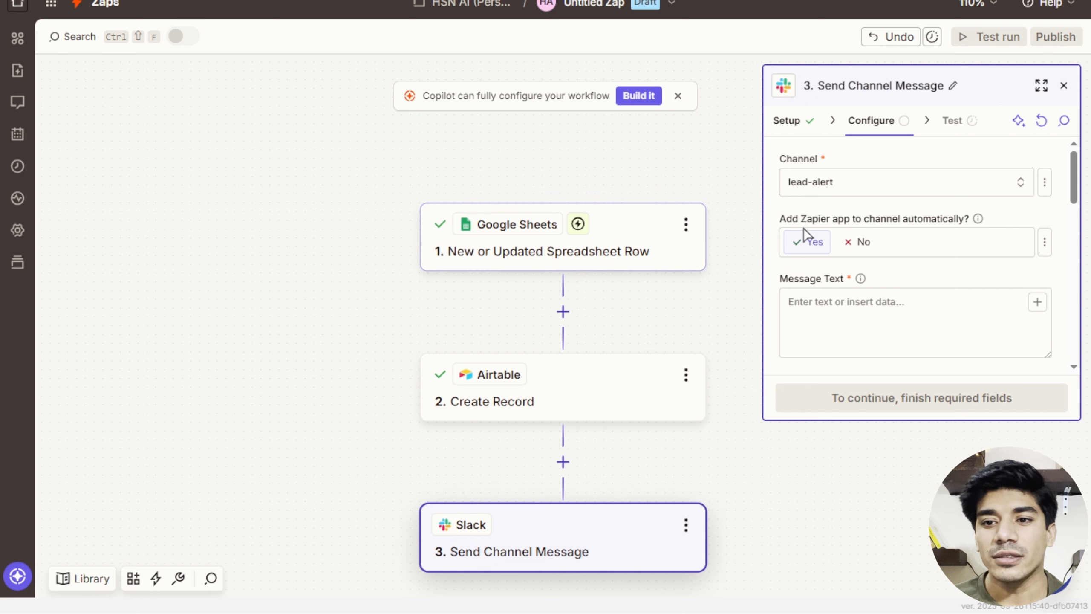
{"action": "left_click", "coordinate": [857, 244]}
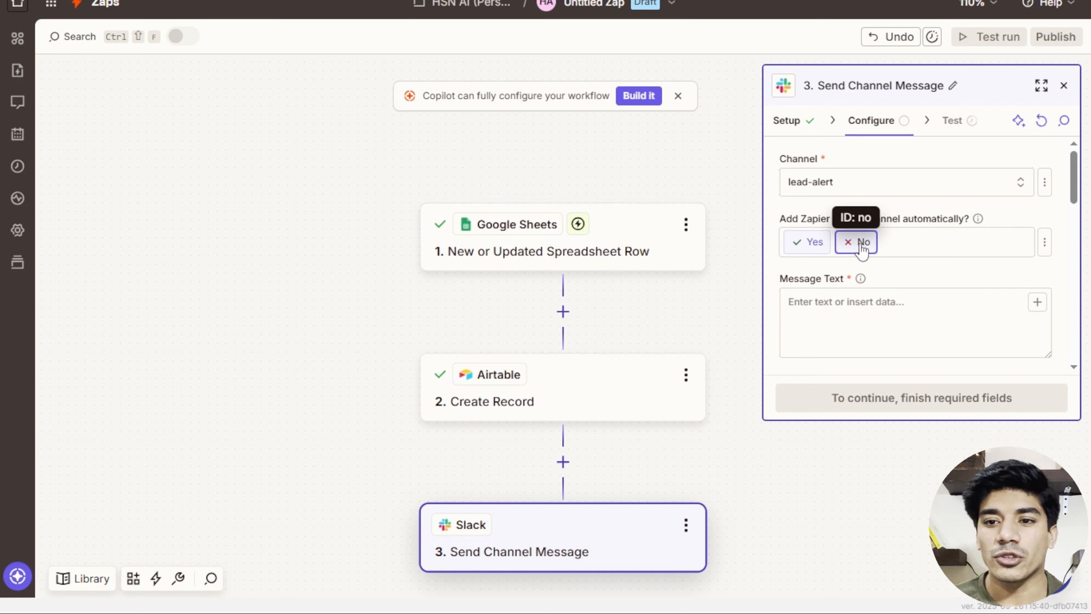
{"action": "left_click", "coordinate": [829, 300]}
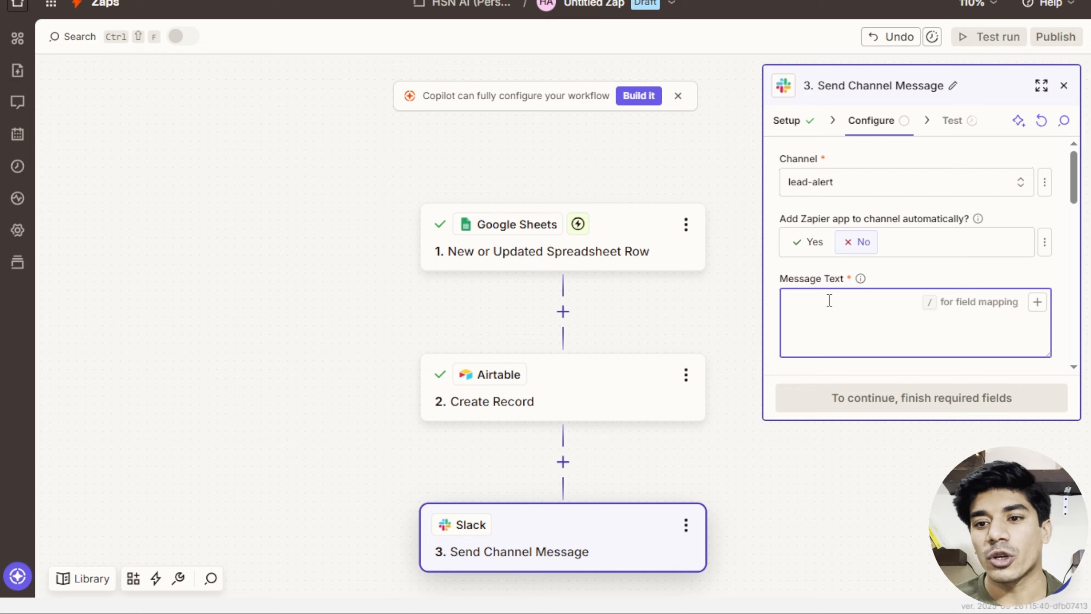
Compose the new-lead Message Text with the lead's mapped Name, Email, Phone number and Message.
{"action": "type", "text": "He"}
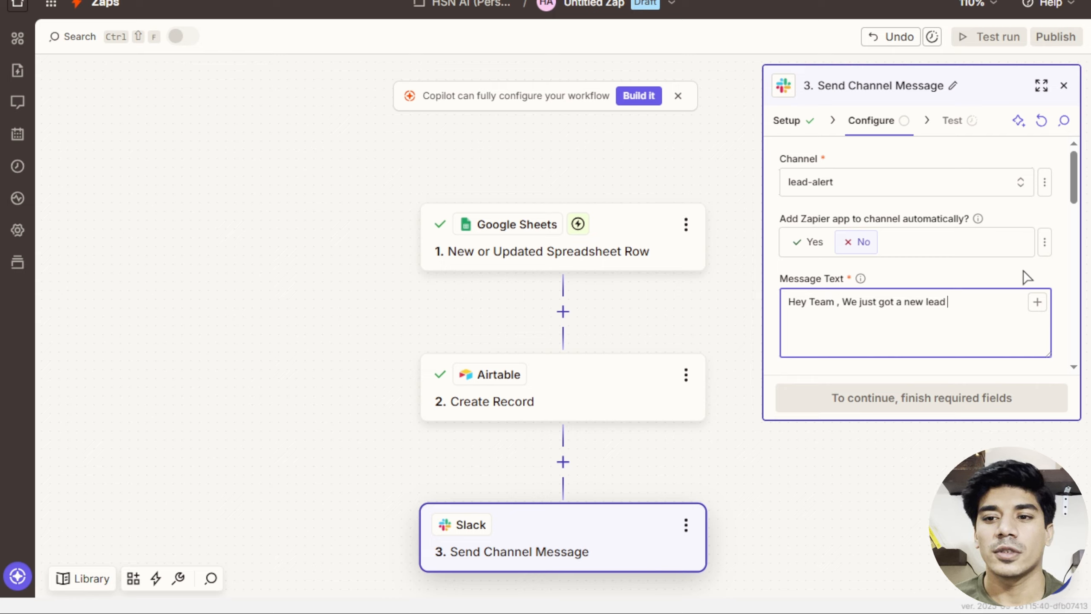
{"action": "left_click", "coordinate": [1037, 303]}
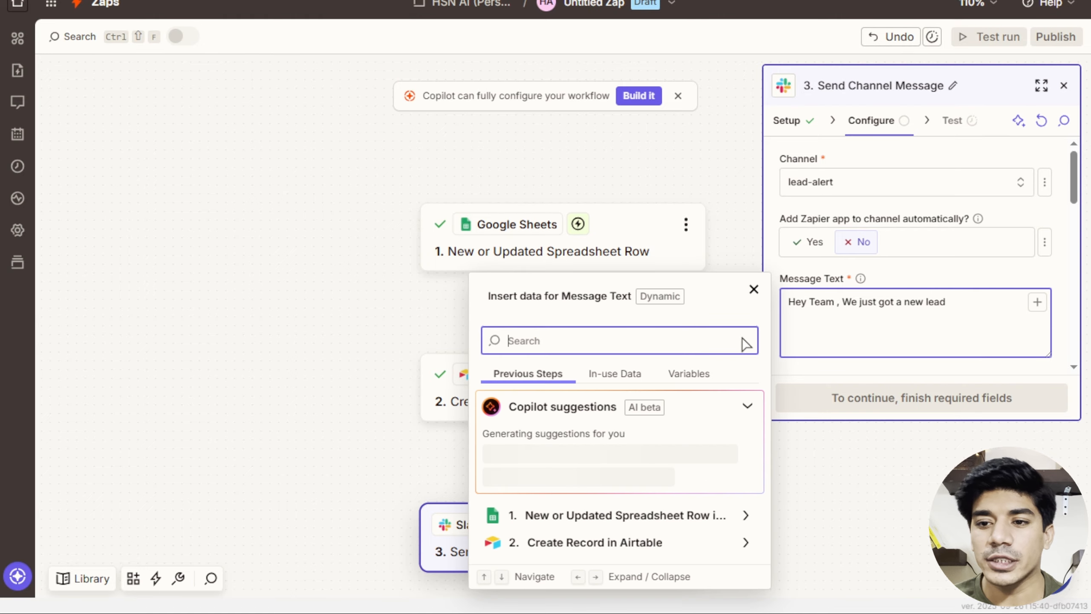
{"action": "left_click", "coordinate": [625, 381]}
{"action": "left_click", "coordinate": [554, 448]}
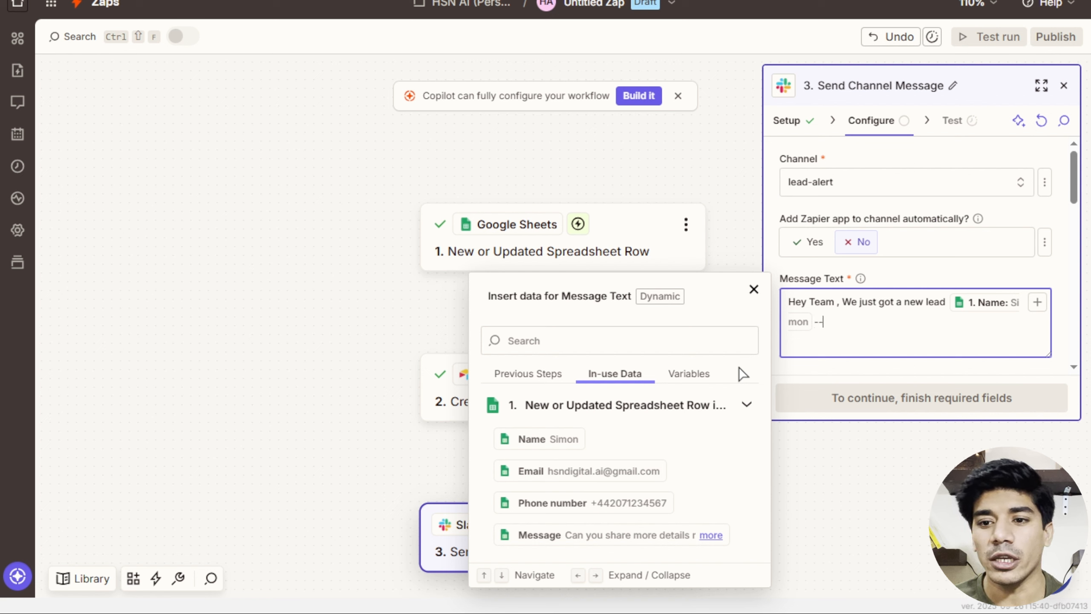
{"action": "left_click", "coordinate": [587, 473]}
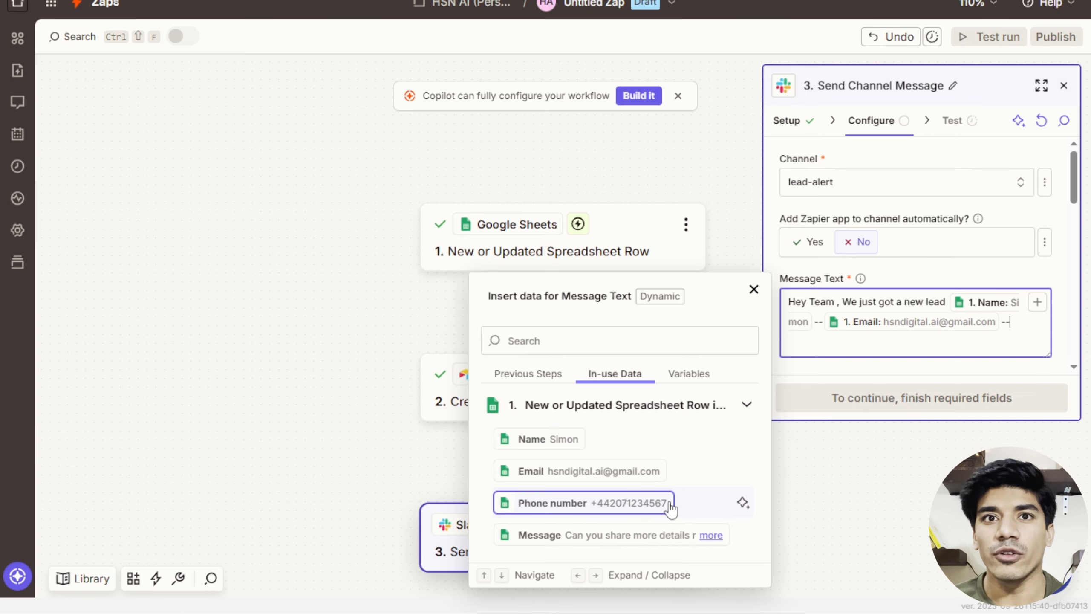
{"action": "left_click", "coordinate": [654, 509]}
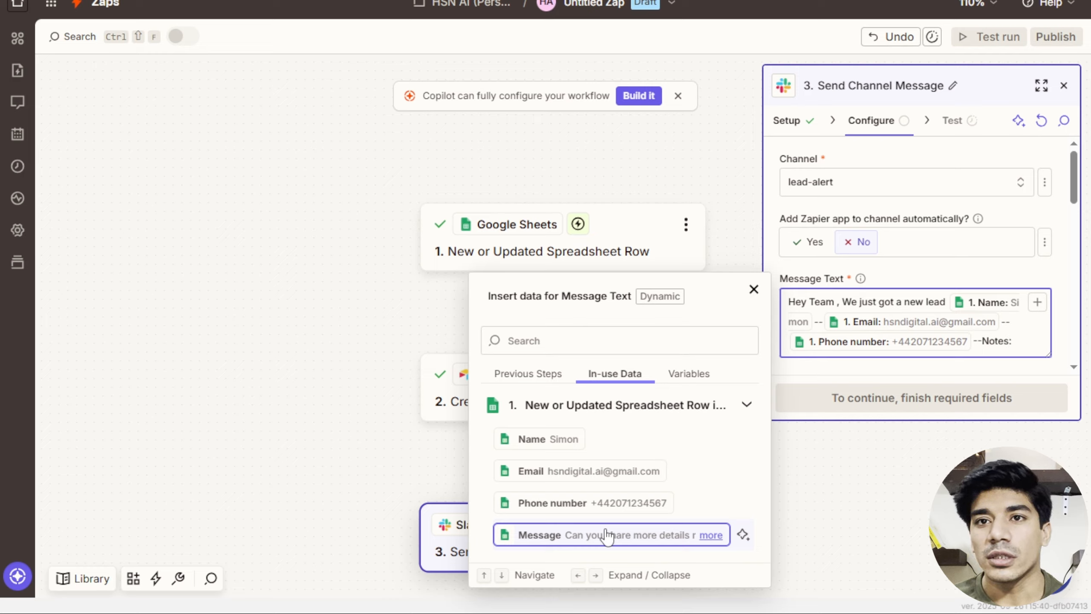
{"action": "left_click", "coordinate": [589, 542]}
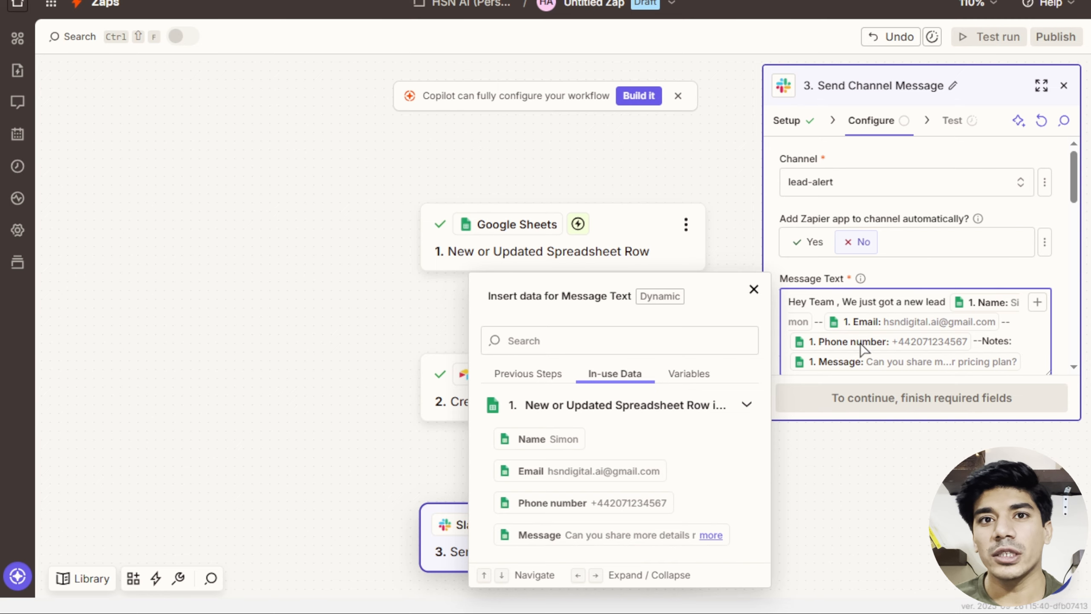
{"action": "left_click", "coordinate": [885, 274]}
Send the message as the user rather than a bot, then continue to testing.
{"action": "scroll", "coordinate": [915, 307], "scroll_direction": "down", "scroll_amount": 4}
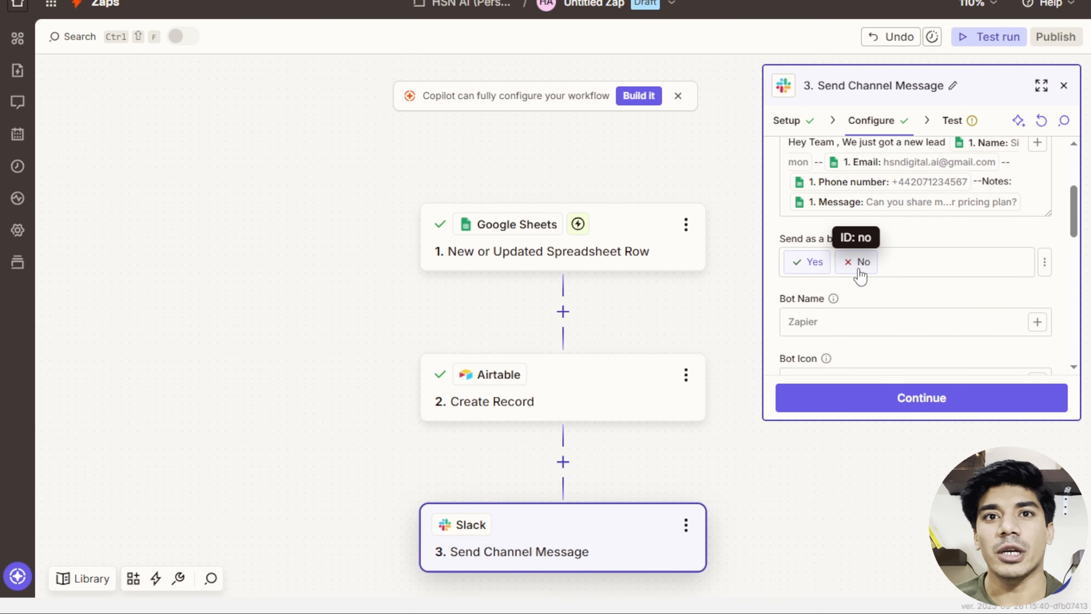
{"action": "left_click", "coordinate": [859, 270]}
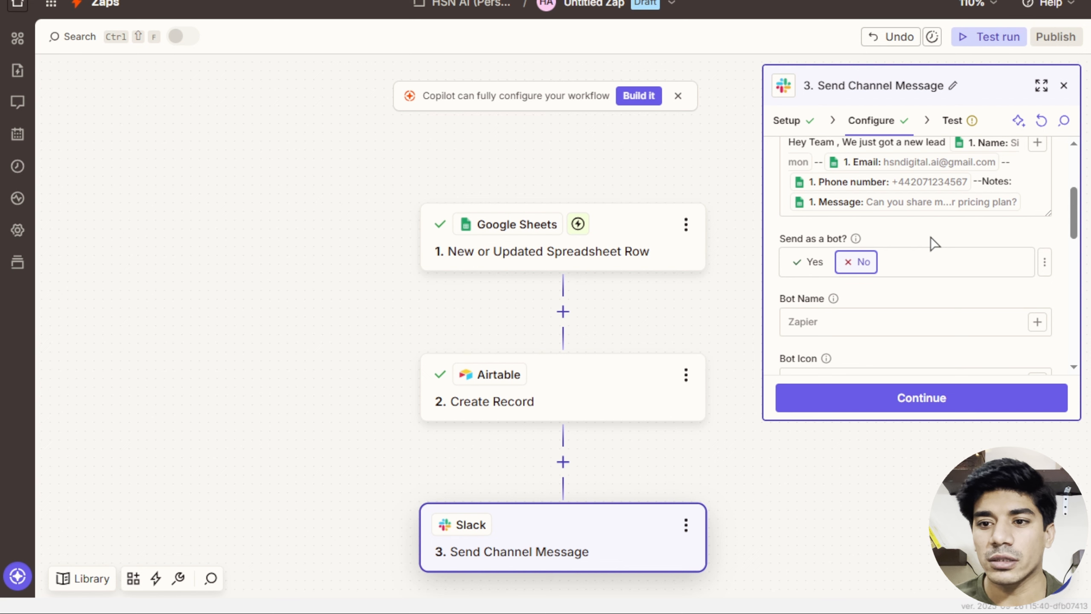
{"action": "scroll", "coordinate": [934, 244], "scroll_direction": "down", "scroll_amount": 5}
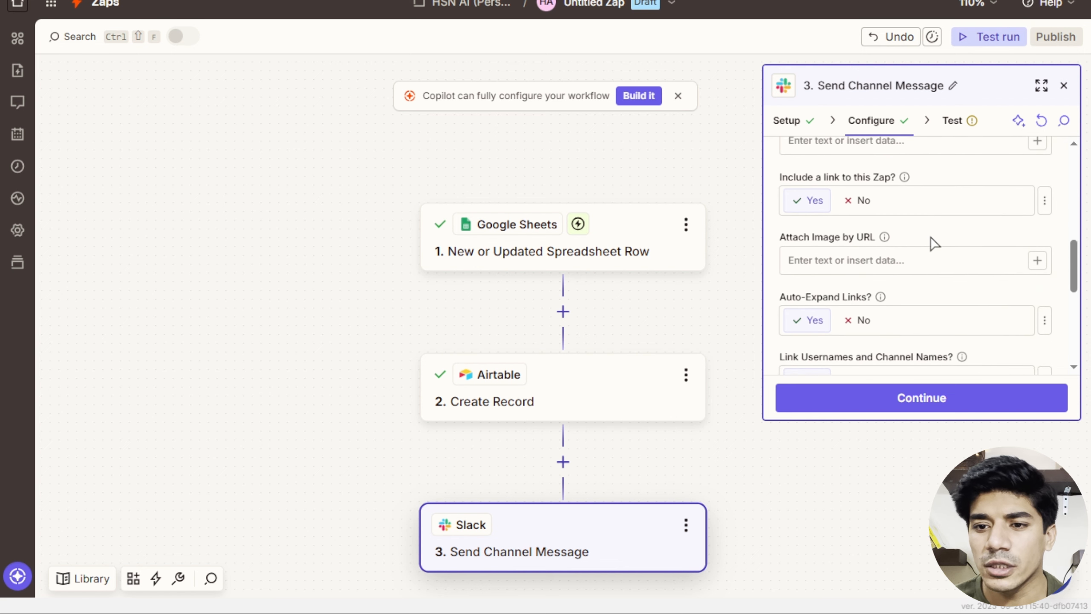
{"action": "scroll", "coordinate": [934, 244], "scroll_direction": "down", "scroll_amount": 3}
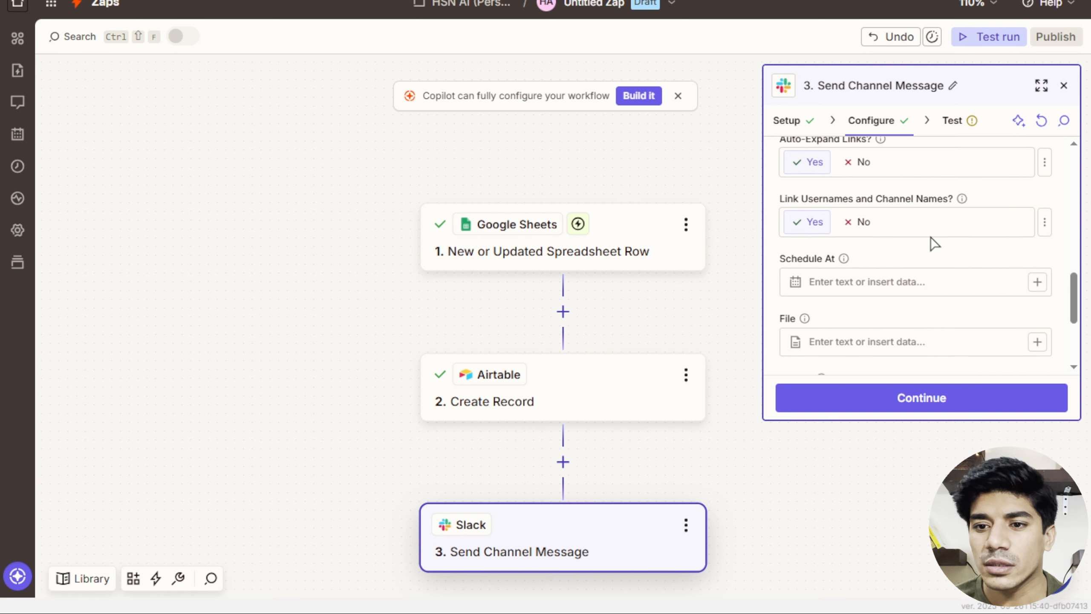
{"action": "scroll", "coordinate": [885, 282], "scroll_direction": "down", "scroll_amount": 4}
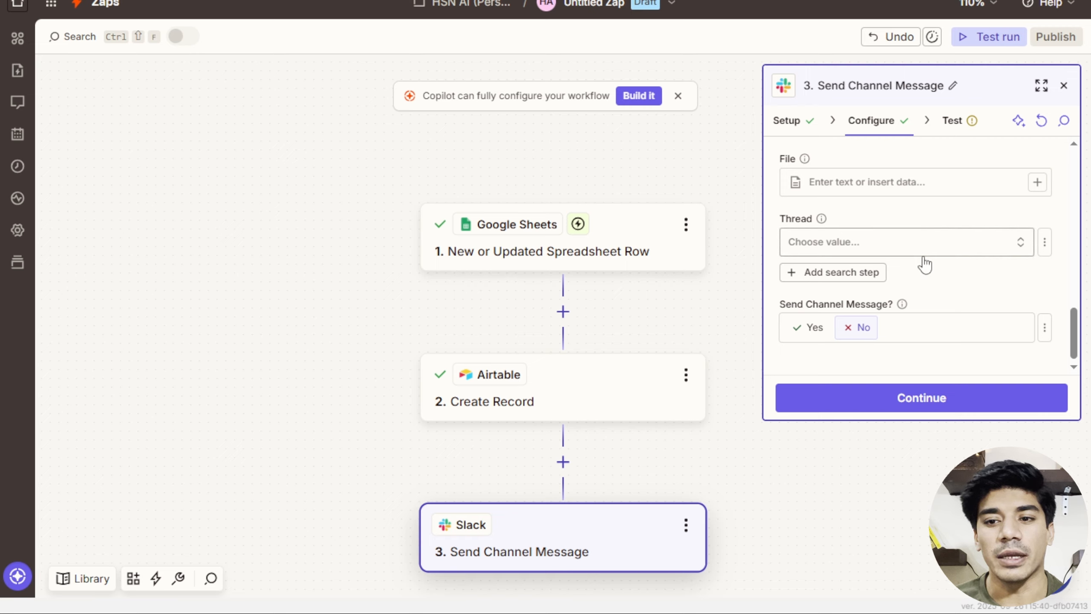
{"action": "scroll", "coordinate": [922, 260], "scroll_direction": "down", "scroll_amount": 1}
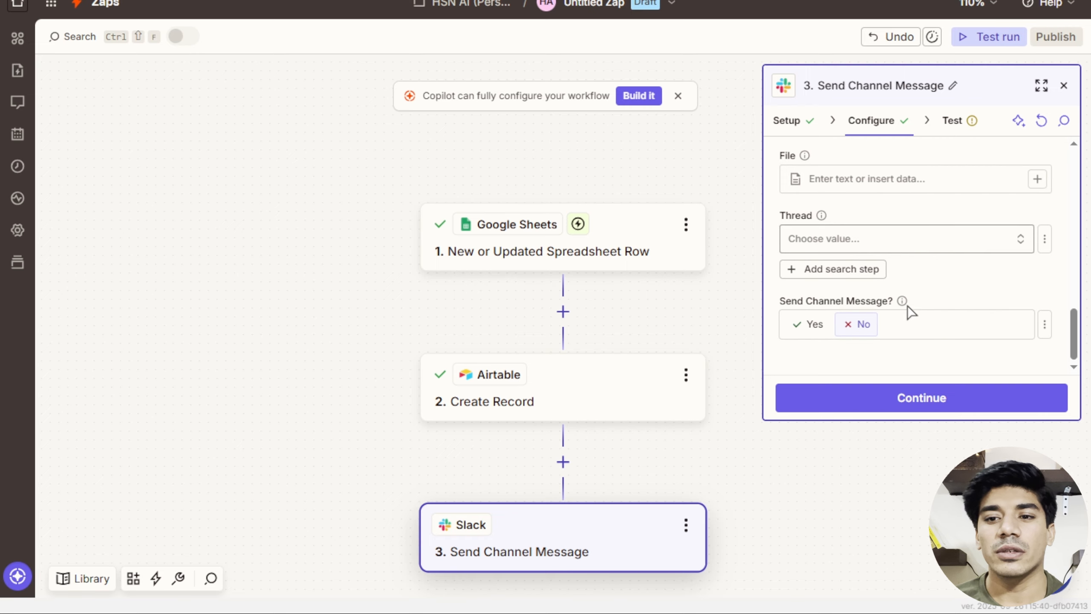
{"action": "left_click", "coordinate": [899, 393]}
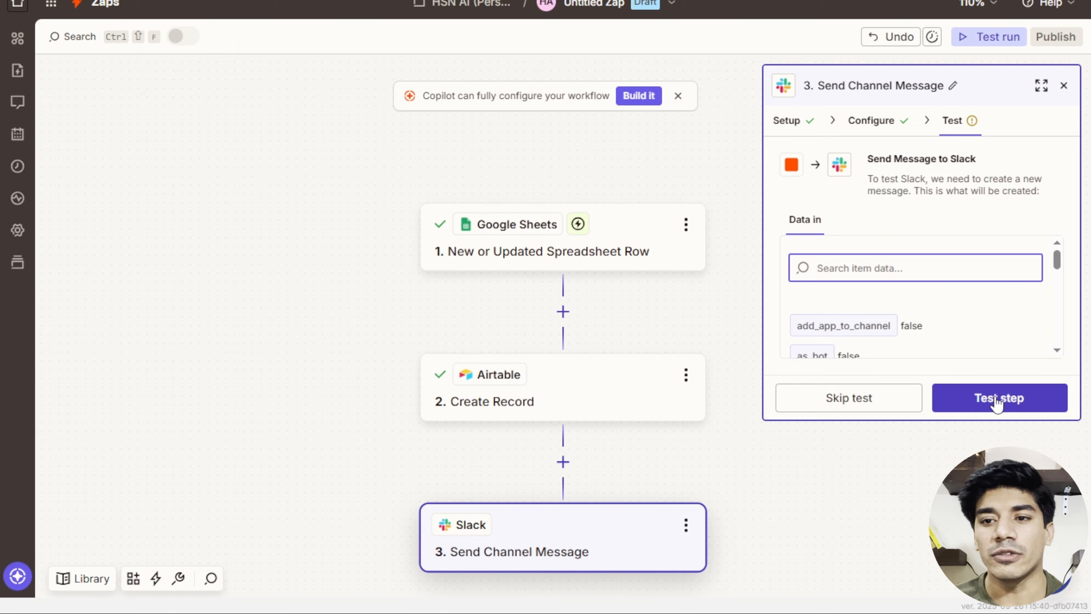
Test the Slack step and verify the new-lead alert posted in #lead-alert.
{"action": "left_click", "coordinate": [995, 400]}
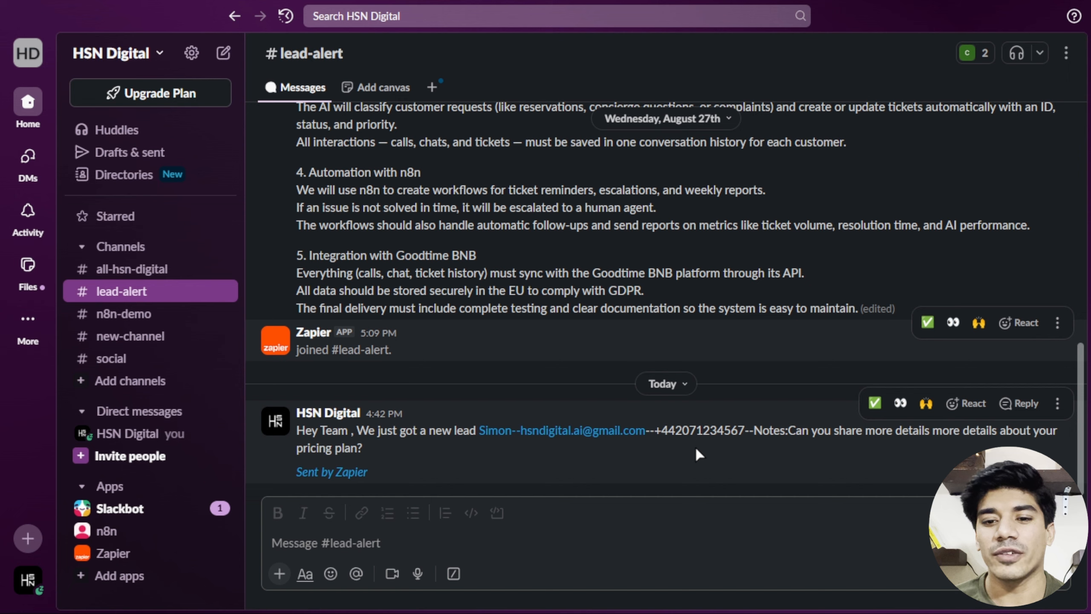
{"action": "key", "text": "alt+Tab"}
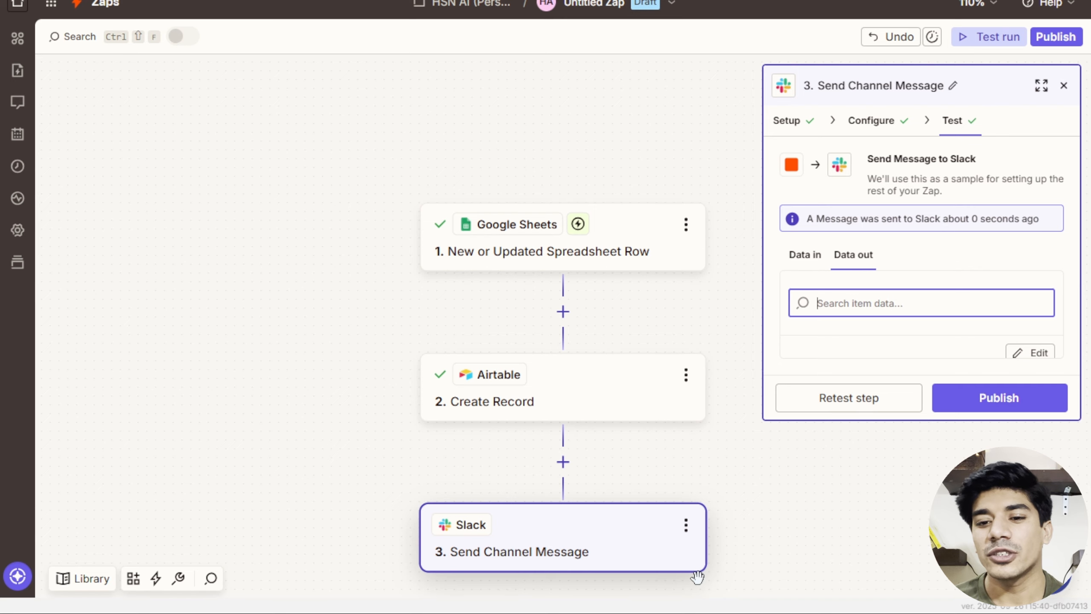
Add a Gmail step after Slack using the Send Email action event.
{"action": "scroll", "coordinate": [623, 584], "scroll_direction": "down", "scroll_amount": 3}
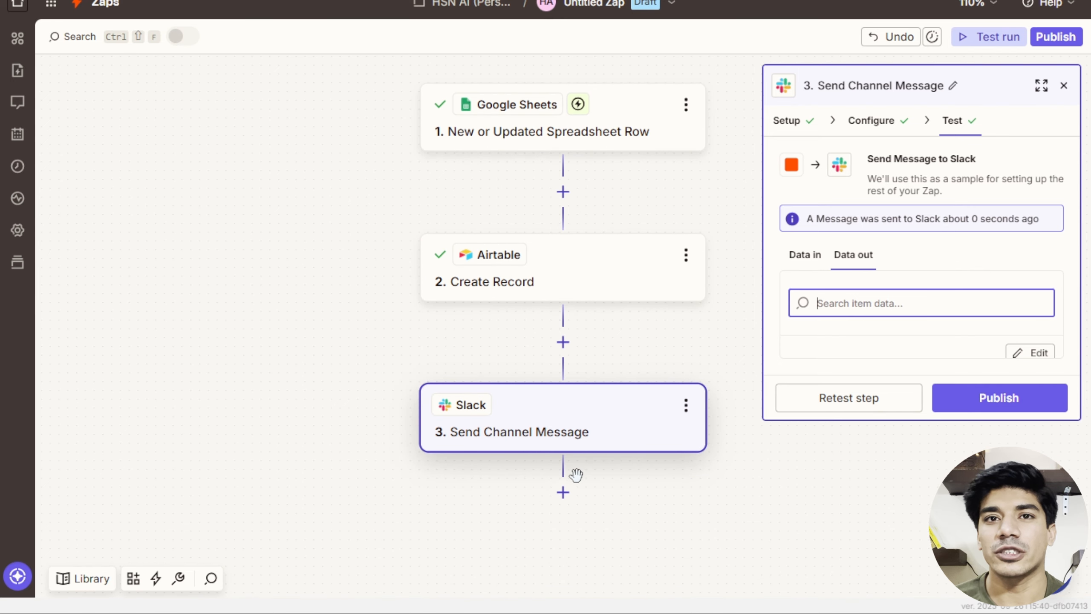
{"action": "left_click", "coordinate": [562, 492]}
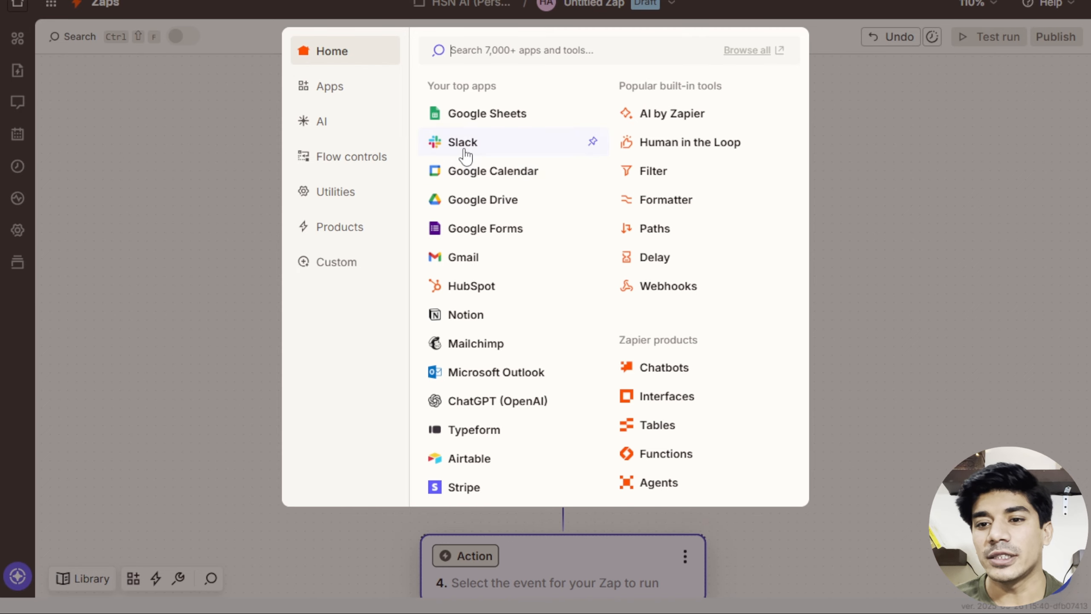
{"action": "left_click", "coordinate": [451, 257]}
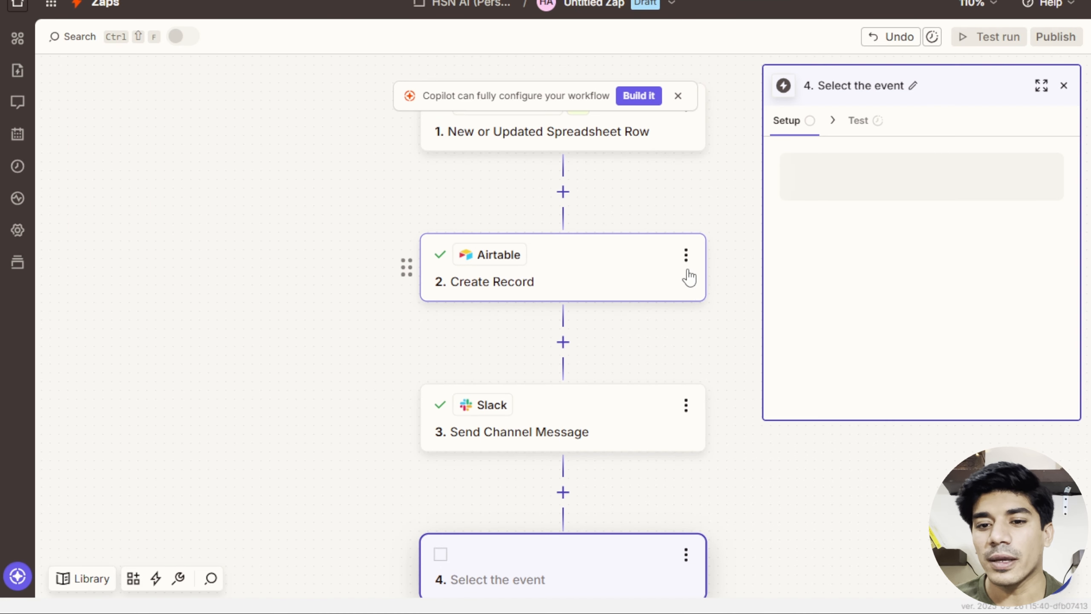
{"action": "left_click", "coordinate": [828, 254]}
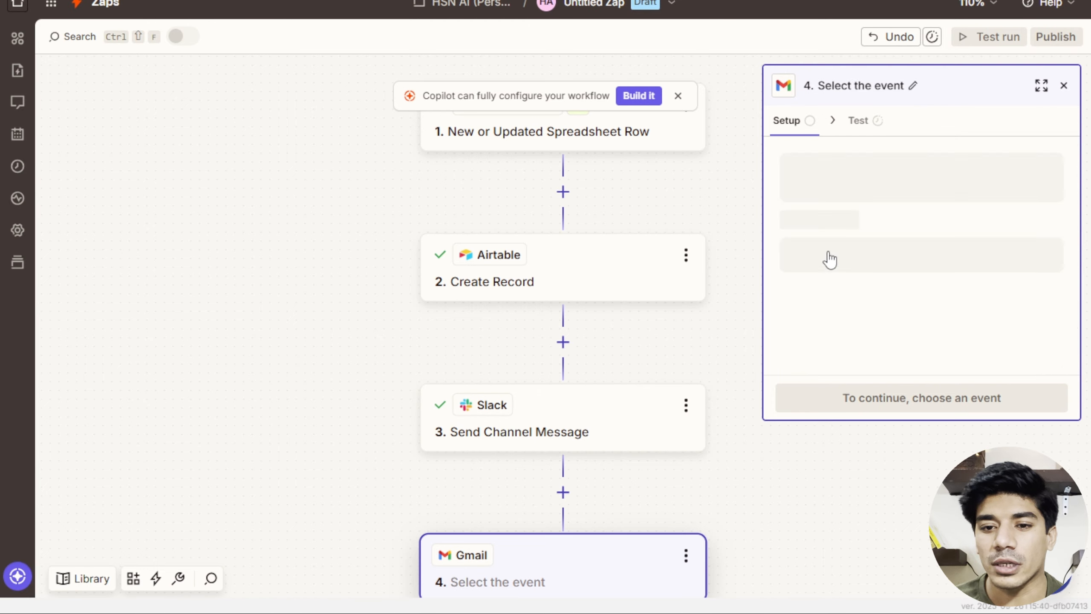
{"action": "scroll", "coordinate": [644, 413], "scroll_direction": "down", "scroll_amount": 3}
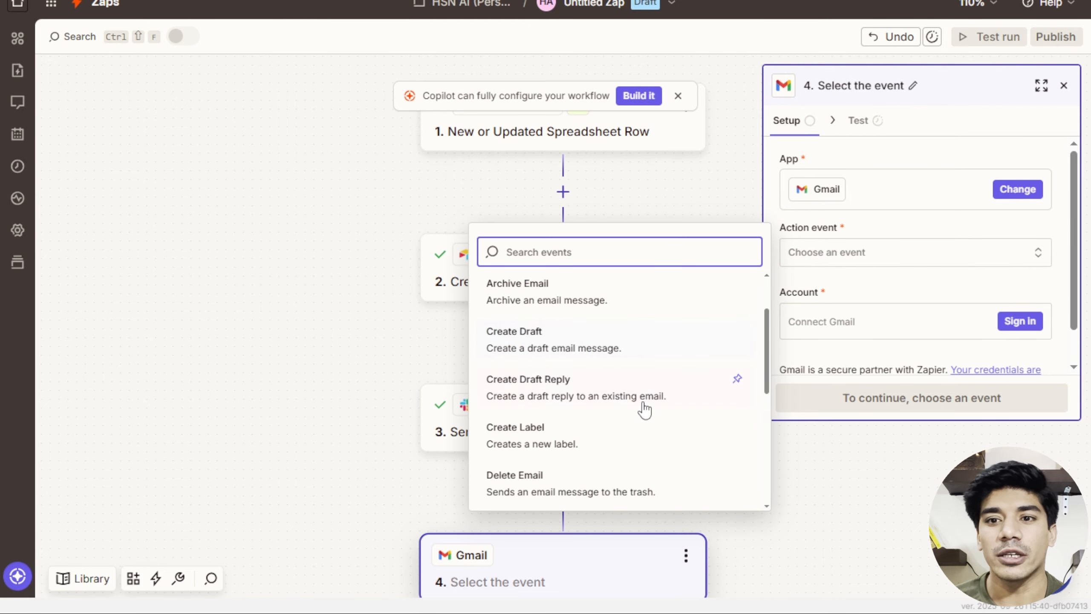
{"action": "scroll", "coordinate": [661, 410], "scroll_direction": "down", "scroll_amount": 4}
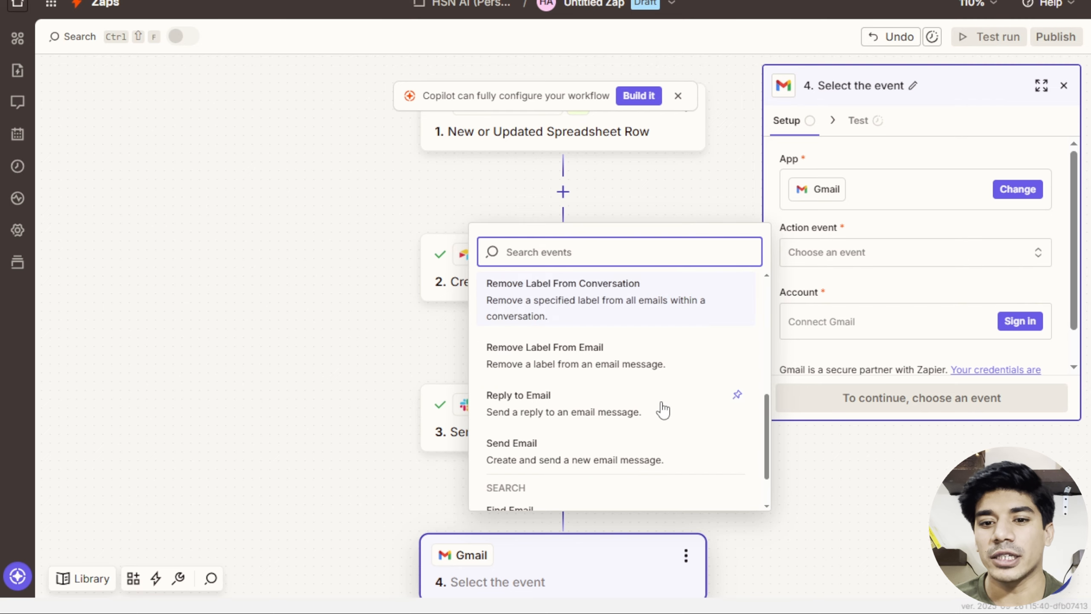
{"action": "left_click", "coordinate": [559, 449]}
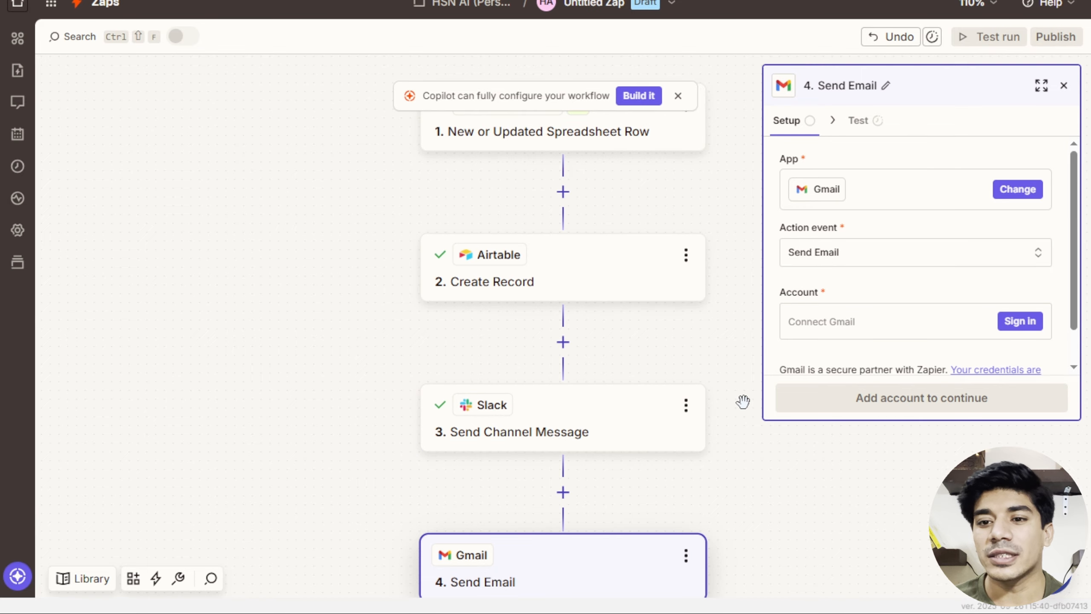
Connect the Google account to the Gmail step and approve Zapier's sign-in.
{"action": "scroll", "coordinate": [738, 404], "scroll_direction": "down", "scroll_amount": 1}
{"action": "scroll", "coordinate": [738, 404], "scroll_direction": "down", "scroll_amount": 1}
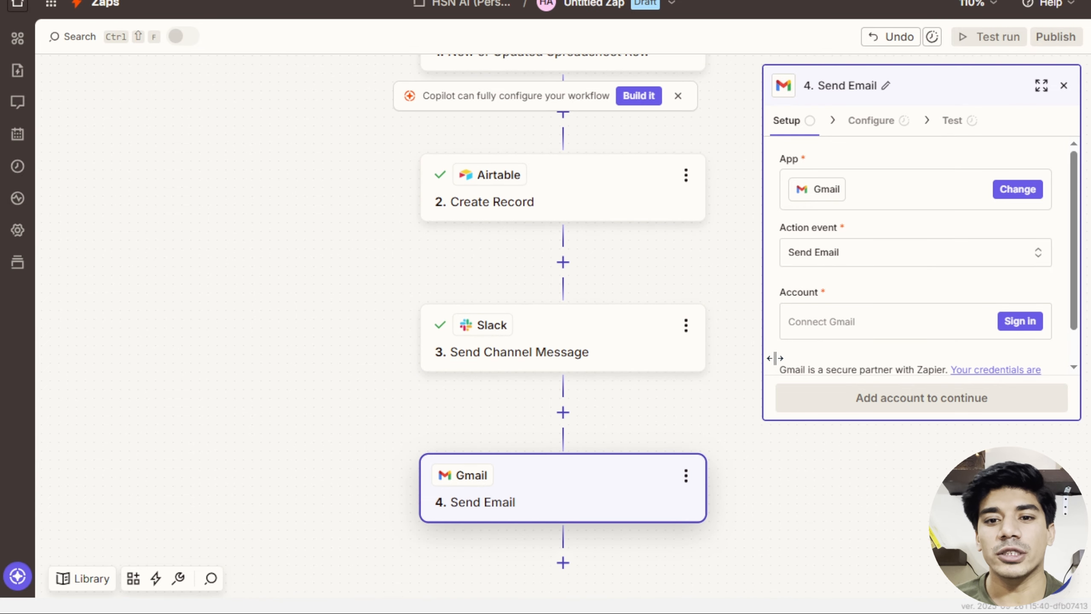
{"action": "left_click", "coordinate": [1035, 322]}
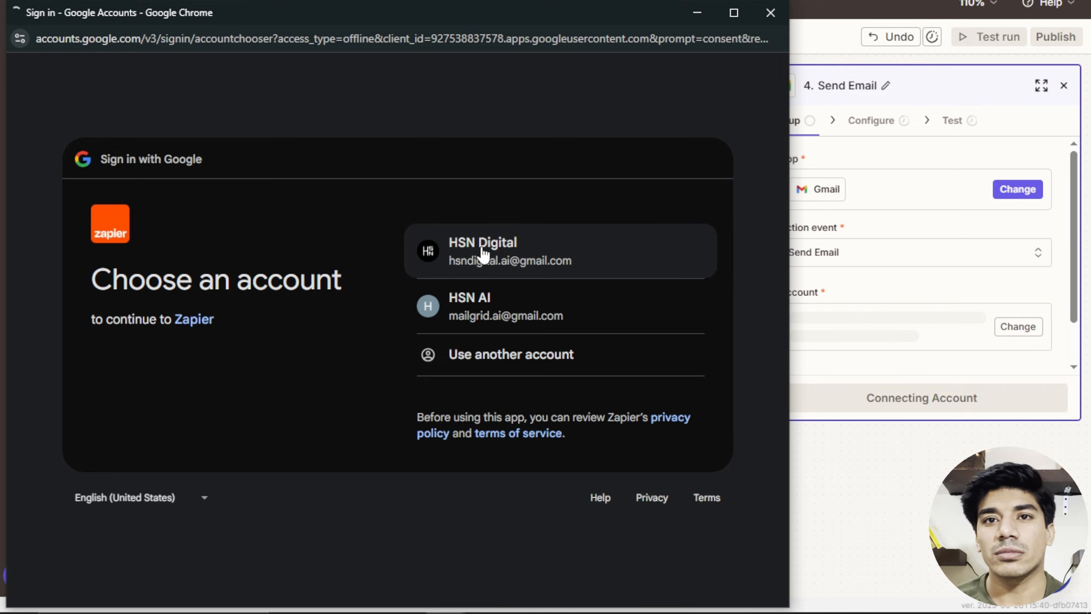
{"action": "left_click", "coordinate": [483, 253]}
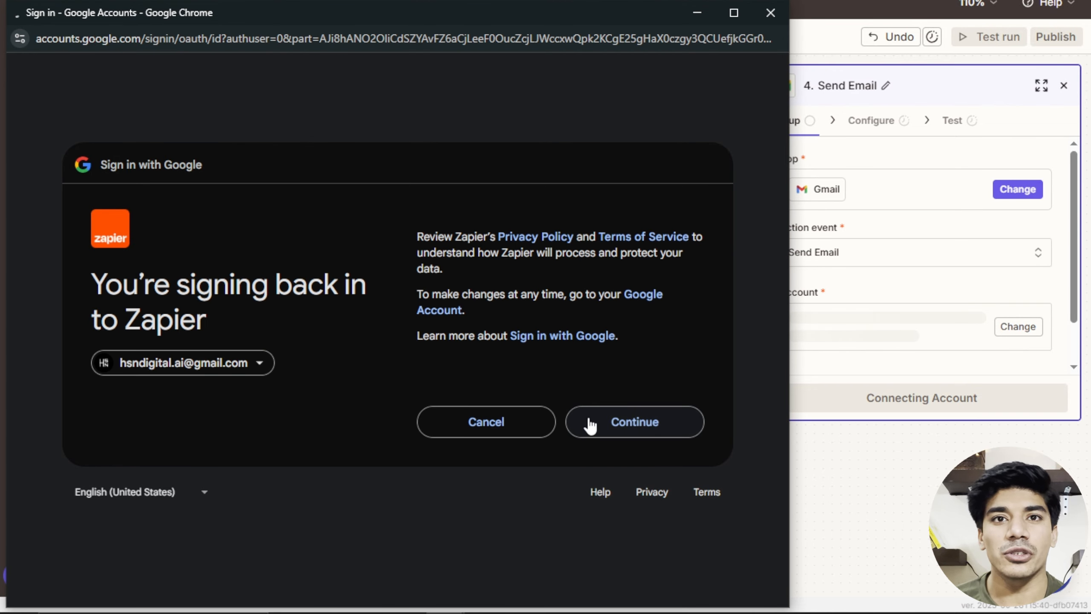
{"action": "left_click", "coordinate": [590, 423]}
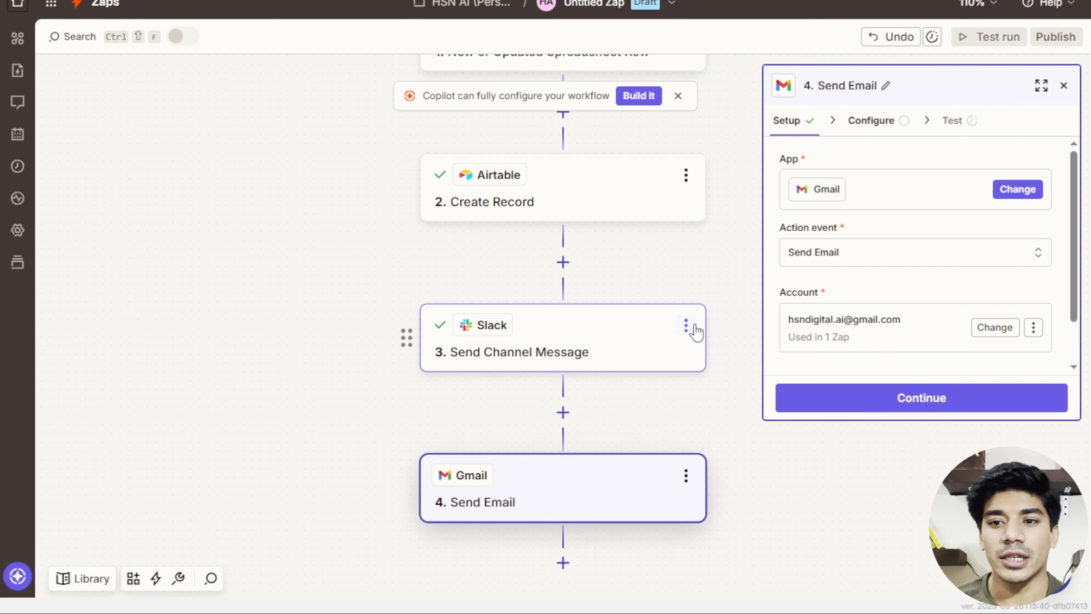
Set the email recipient to the lead's Email from the sheet.
{"action": "left_click", "coordinate": [838, 397]}
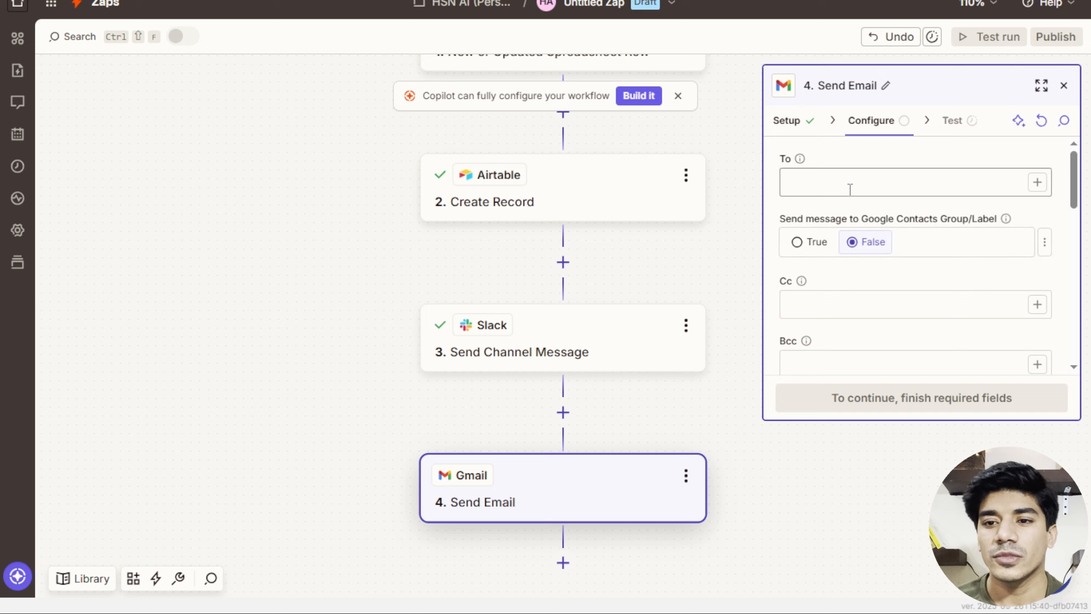
{"action": "left_click", "coordinate": [850, 190]}
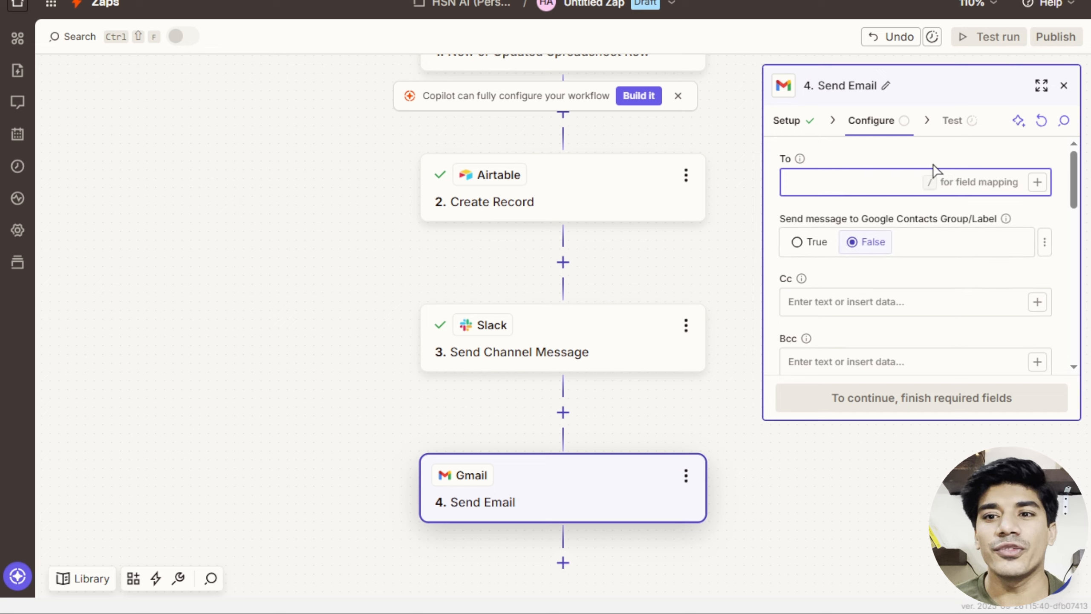
{"action": "left_click", "coordinate": [1037, 182]}
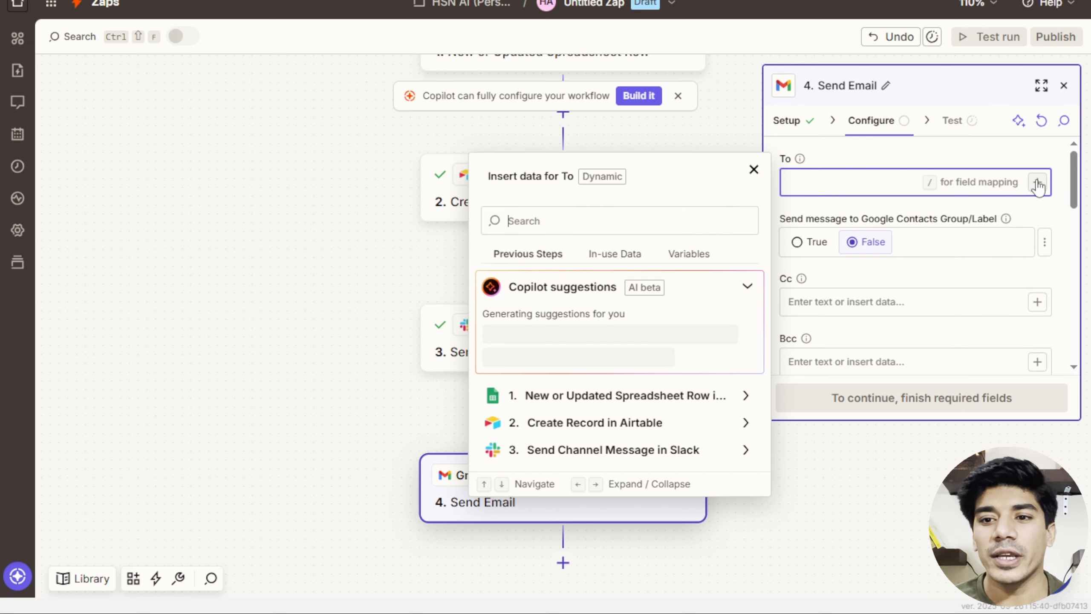
{"action": "left_click", "coordinate": [605, 258]}
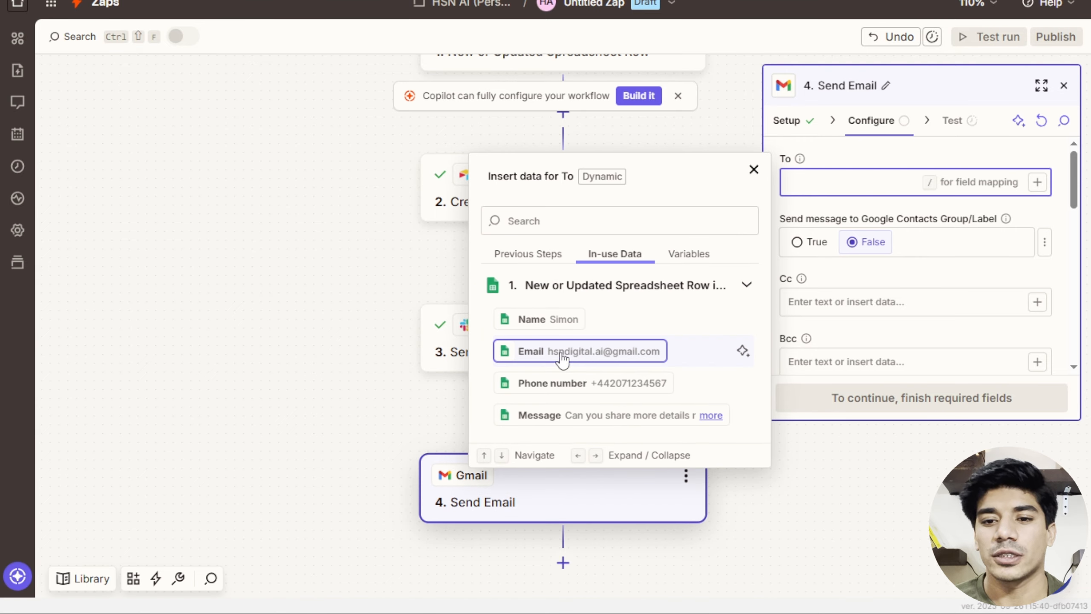
{"action": "left_click", "coordinate": [551, 357]}
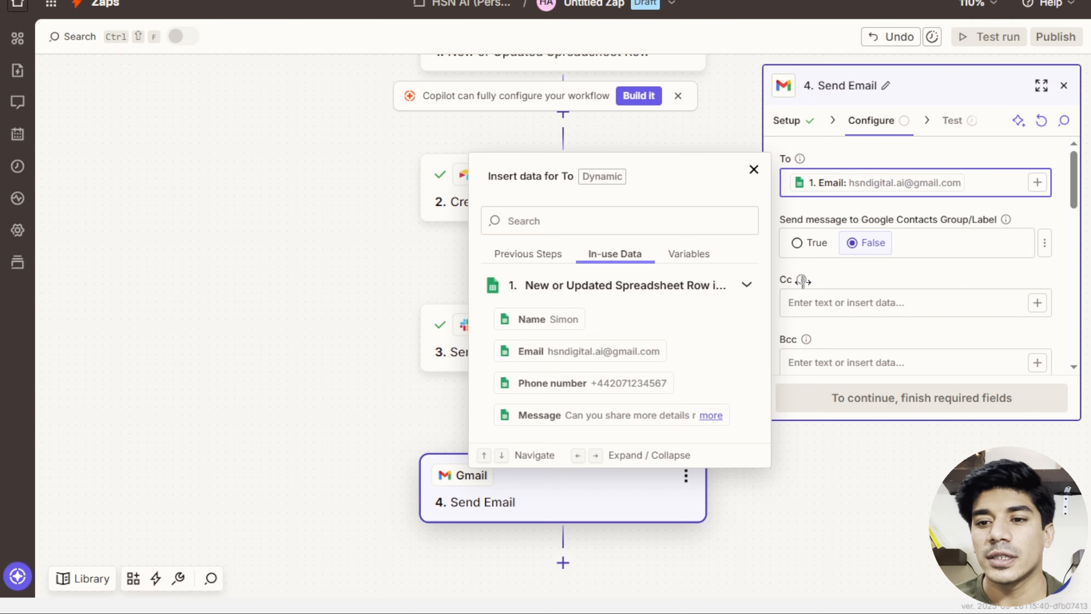
{"action": "scroll", "coordinate": [846, 332], "scroll_direction": "down", "scroll_amount": 2}
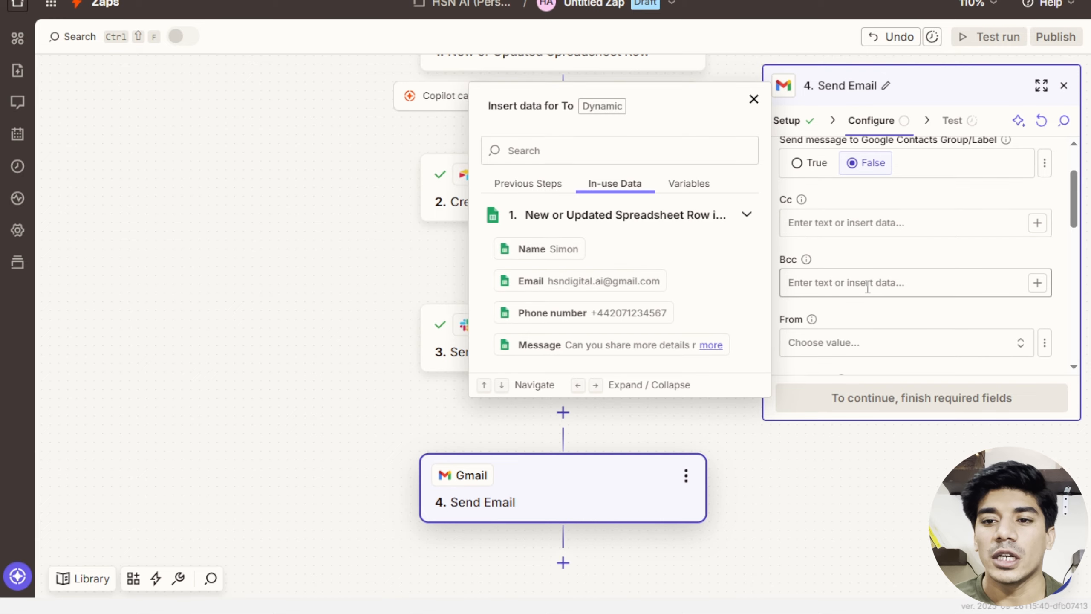
{"action": "scroll", "coordinate": [867, 288], "scroll_direction": "down", "scroll_amount": 1}
{"action": "left_click", "coordinate": [864, 243]}
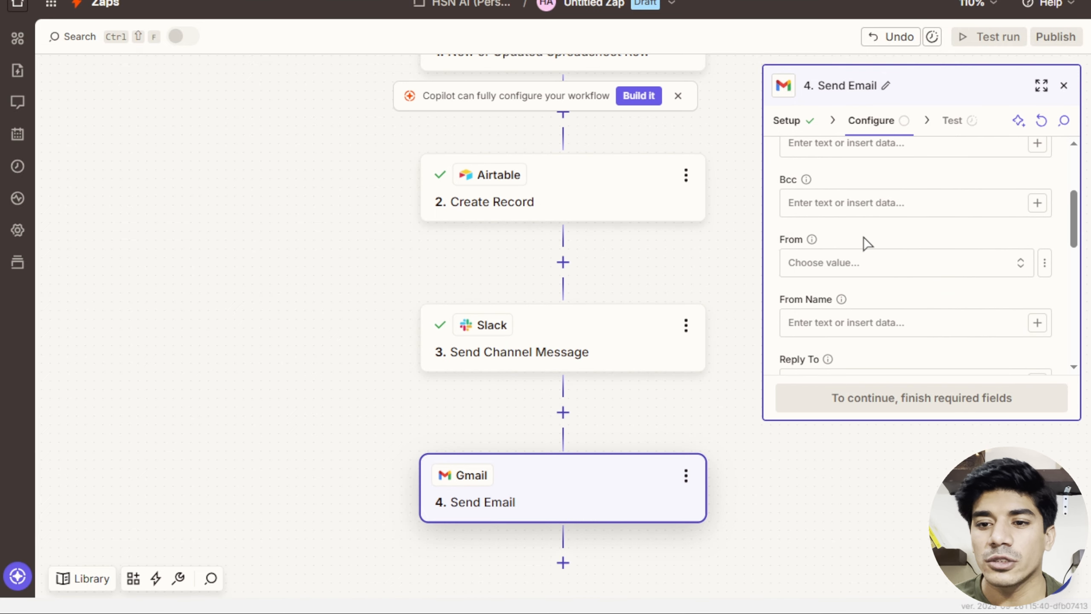
Choose the connected Gmail address as the sender.
{"action": "left_click", "coordinate": [852, 272]}
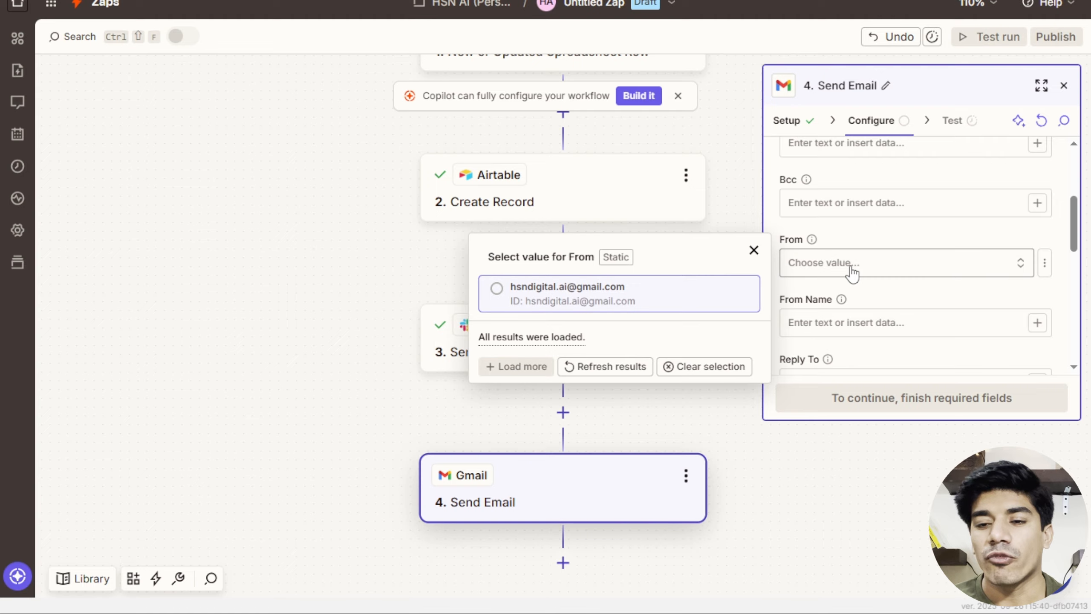
{"action": "left_click", "coordinate": [638, 302]}
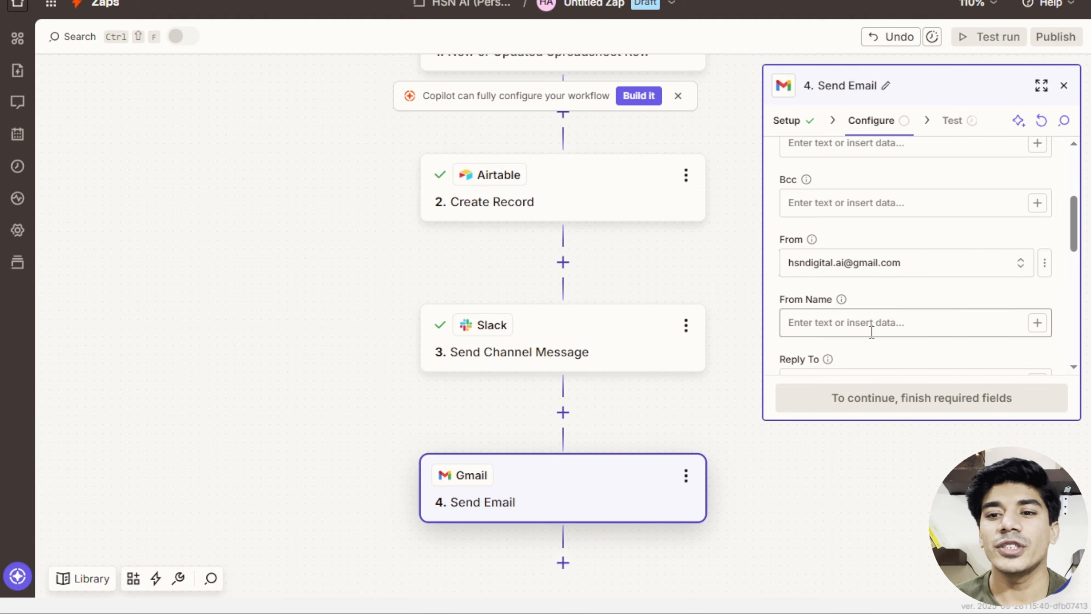
{"action": "scroll", "coordinate": [872, 331], "scroll_direction": "down", "scroll_amount": 2}
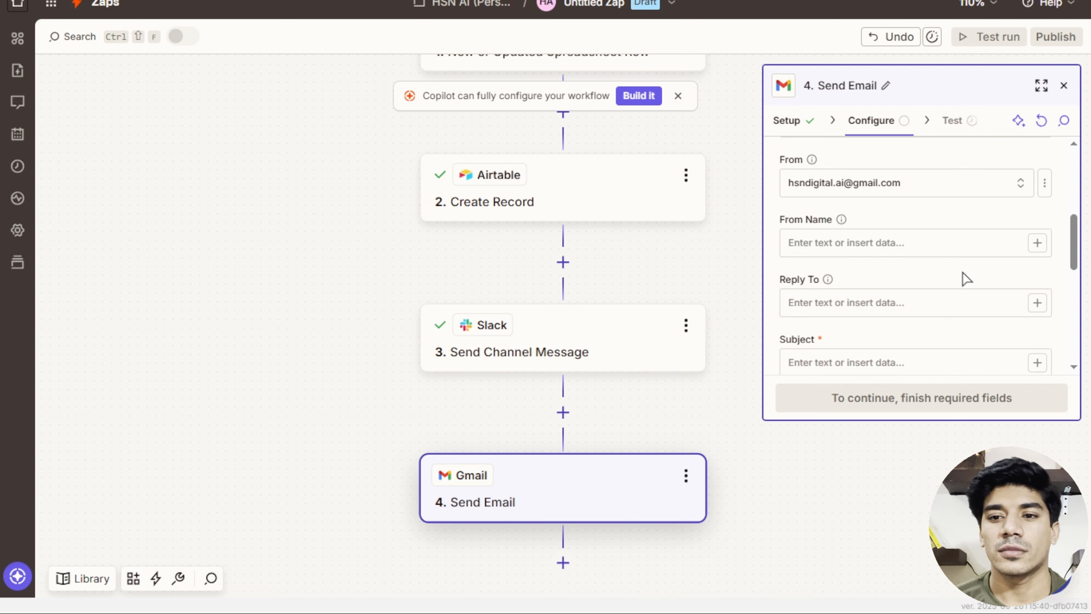
{"action": "scroll", "coordinate": [962, 278], "scroll_direction": "down", "scroll_amount": 2}
Paste the plain thank-you body with the lead's Name after 'Hi', then continue to testing.
{"action": "left_click", "coordinate": [912, 290]}
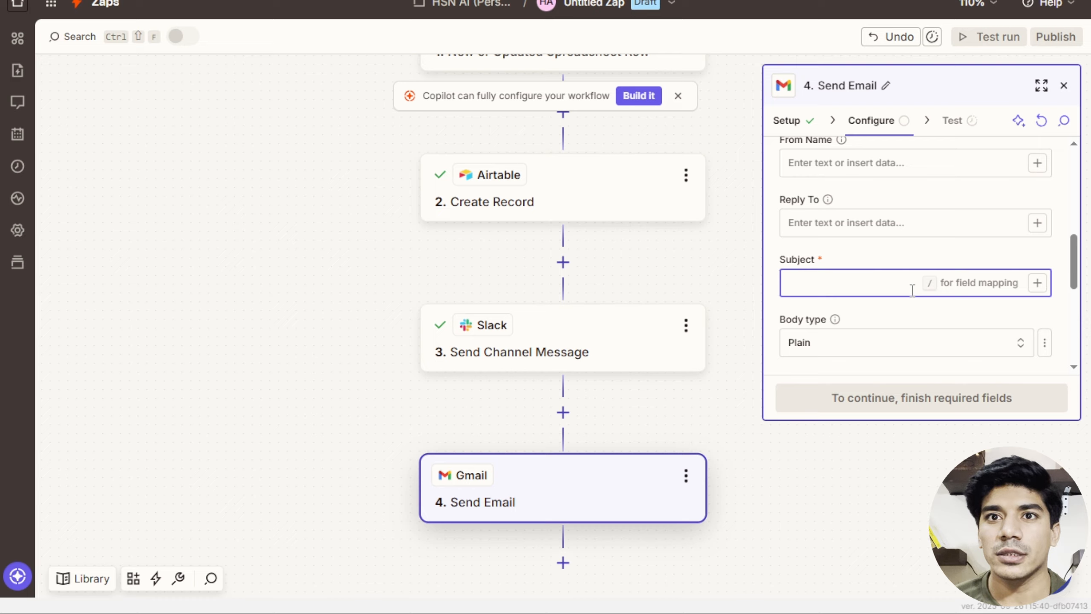
{"action": "scroll", "coordinate": [912, 291], "scroll_direction": "down", "scroll_amount": 4}
{"action": "left_click", "coordinate": [885, 247]}
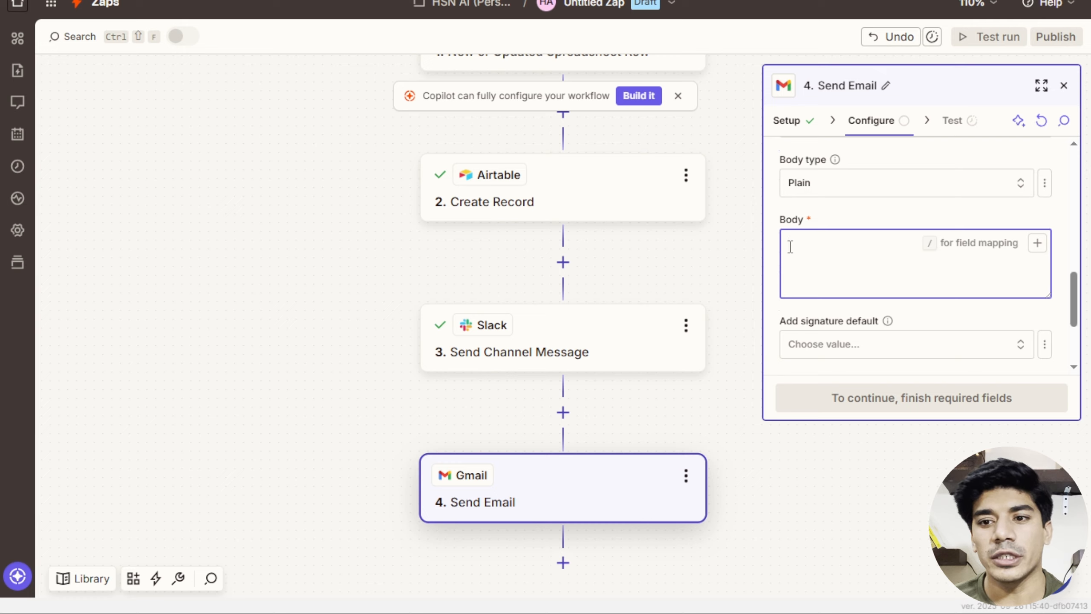
{"action": "type", "text": "Hi, Thanks for getting in touch — we received your message We'll review and get back to you within 24 hours.  Best Regards, HSN Digital"}
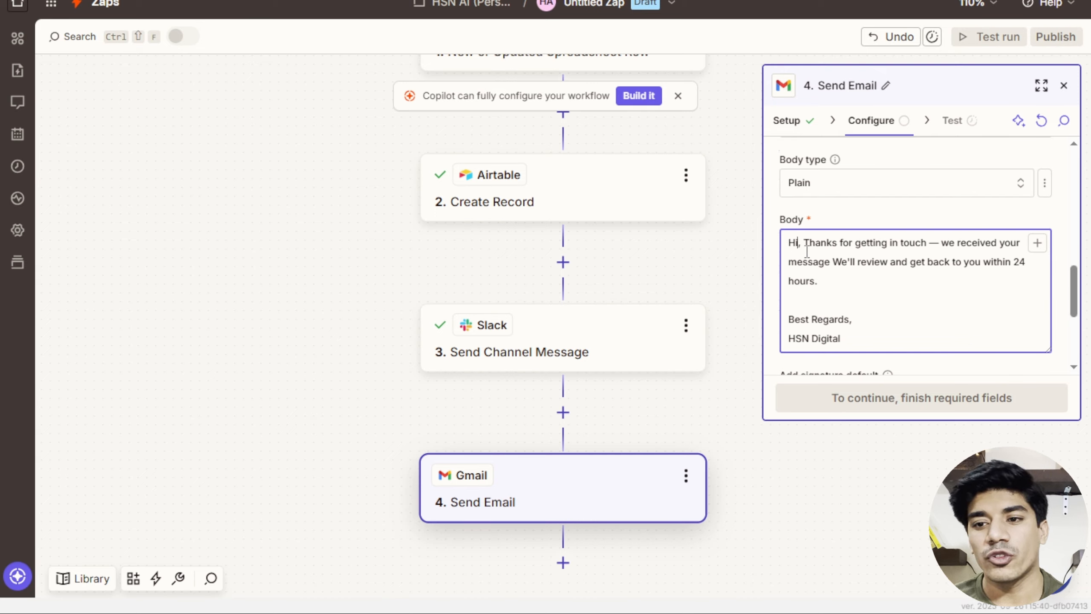
{"action": "left_click", "coordinate": [1037, 243]}
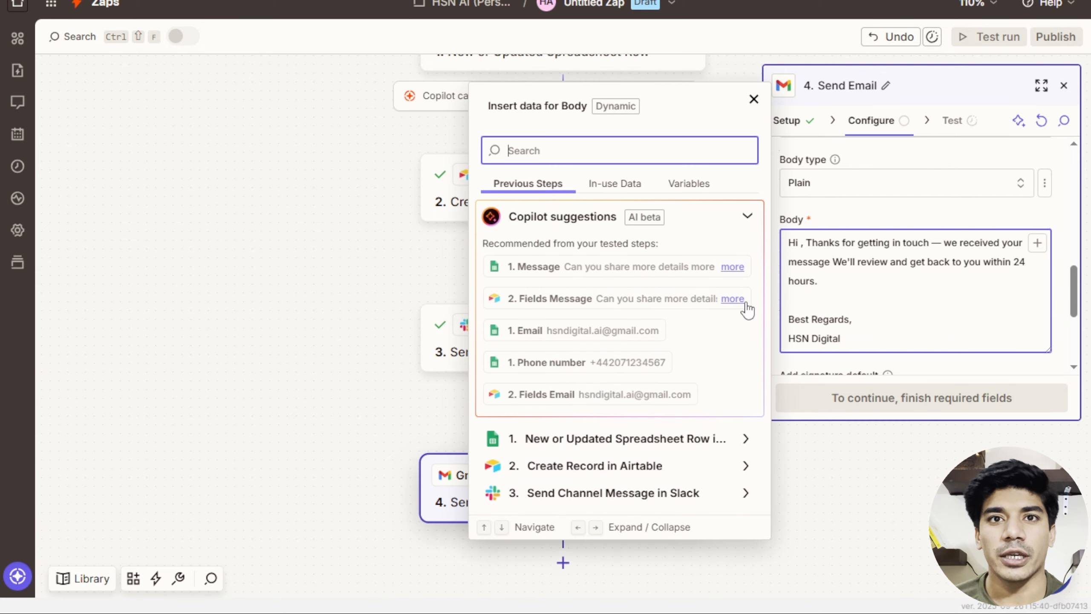
{"action": "left_click", "coordinate": [610, 184]}
{"action": "left_click", "coordinate": [556, 380]}
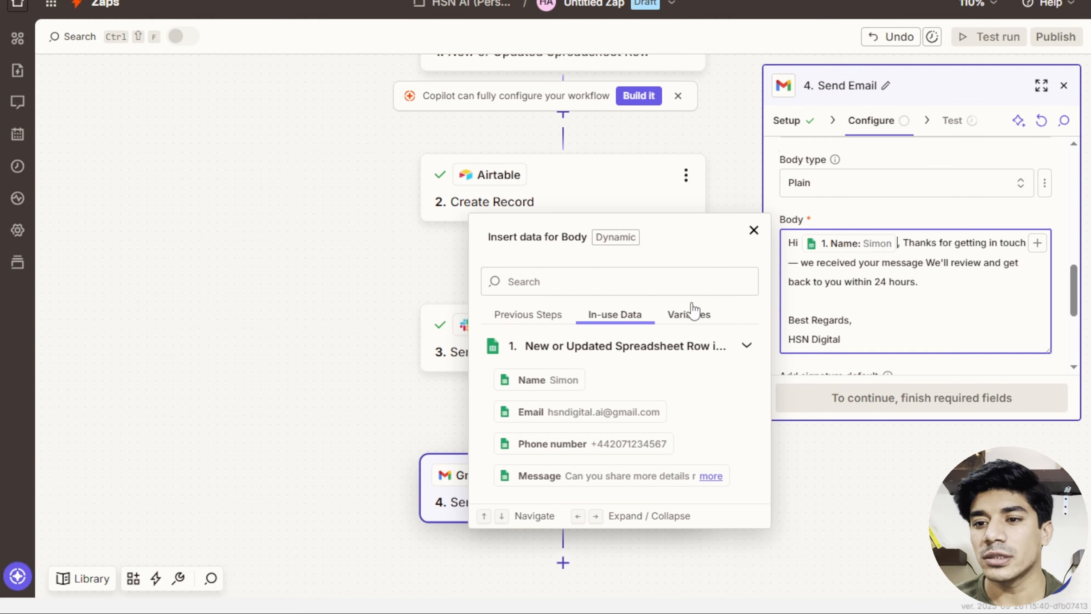
{"action": "left_click", "coordinate": [754, 230]}
{"action": "scroll", "coordinate": [1018, 305], "scroll_direction": "down", "scroll_amount": 3}
{"action": "scroll", "coordinate": [1018, 306], "scroll_direction": "down", "scroll_amount": 1}
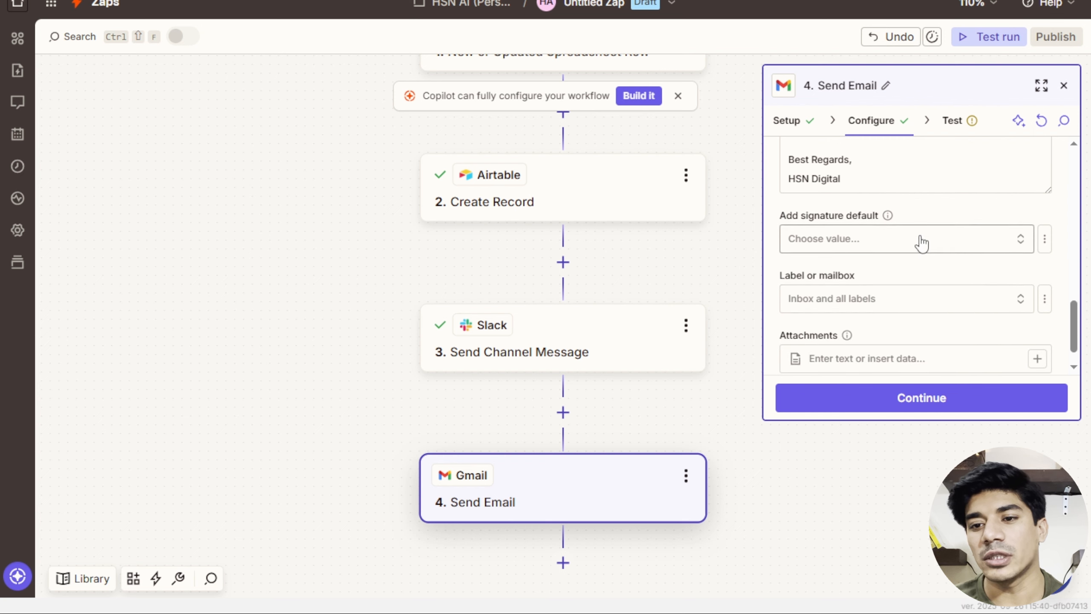
{"action": "scroll", "coordinate": [898, 275], "scroll_direction": "down", "scroll_amount": 1}
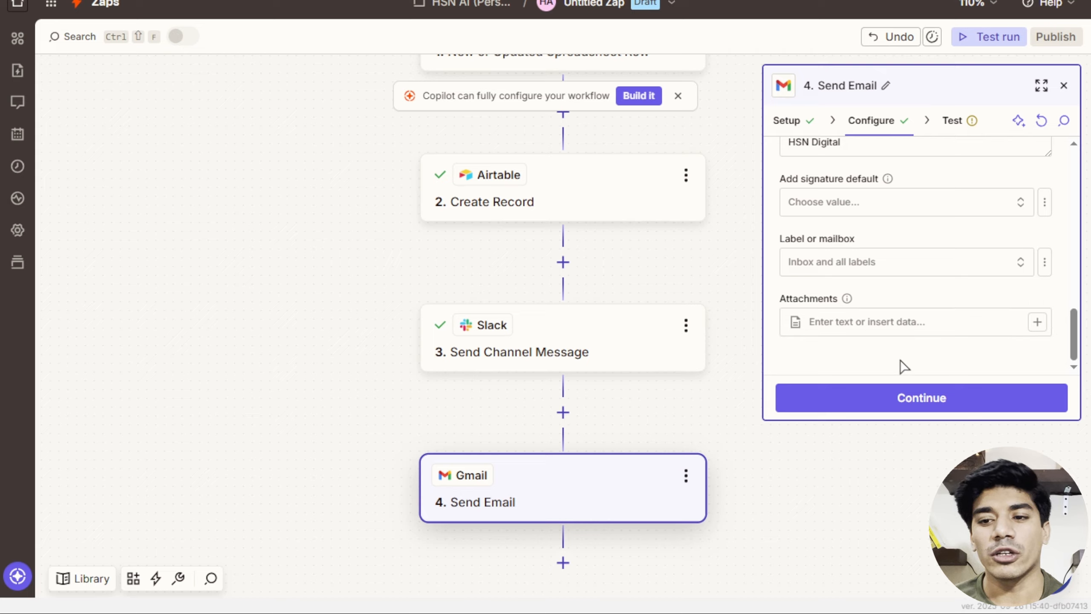
{"action": "left_click", "coordinate": [903, 400]}
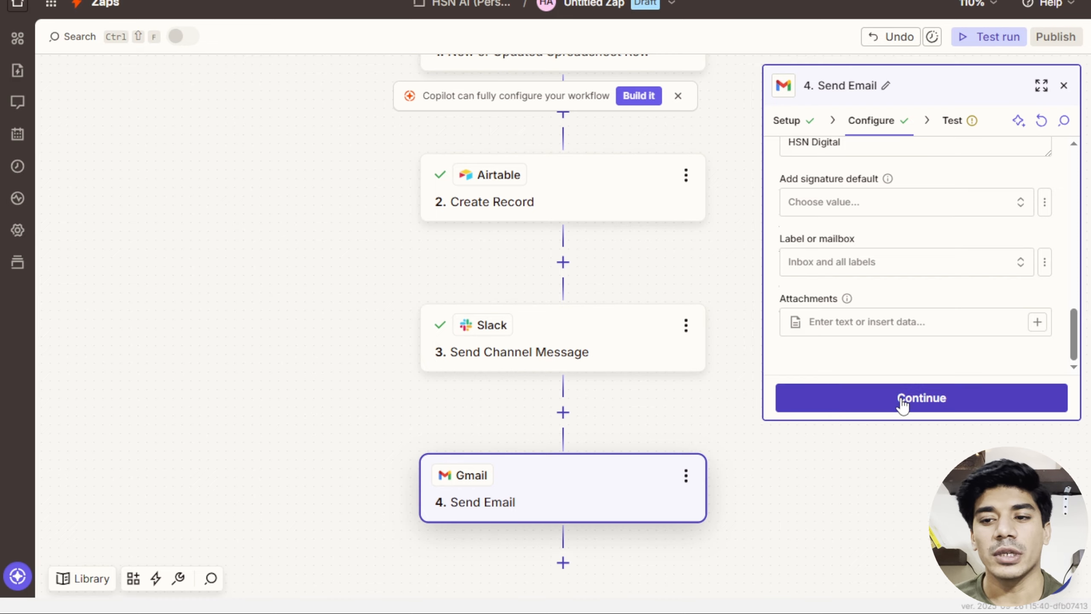
Send the Gmail step's test email, then open the 'Thanks for Signing up' message in Gmail.
{"action": "left_click", "coordinate": [951, 398]}
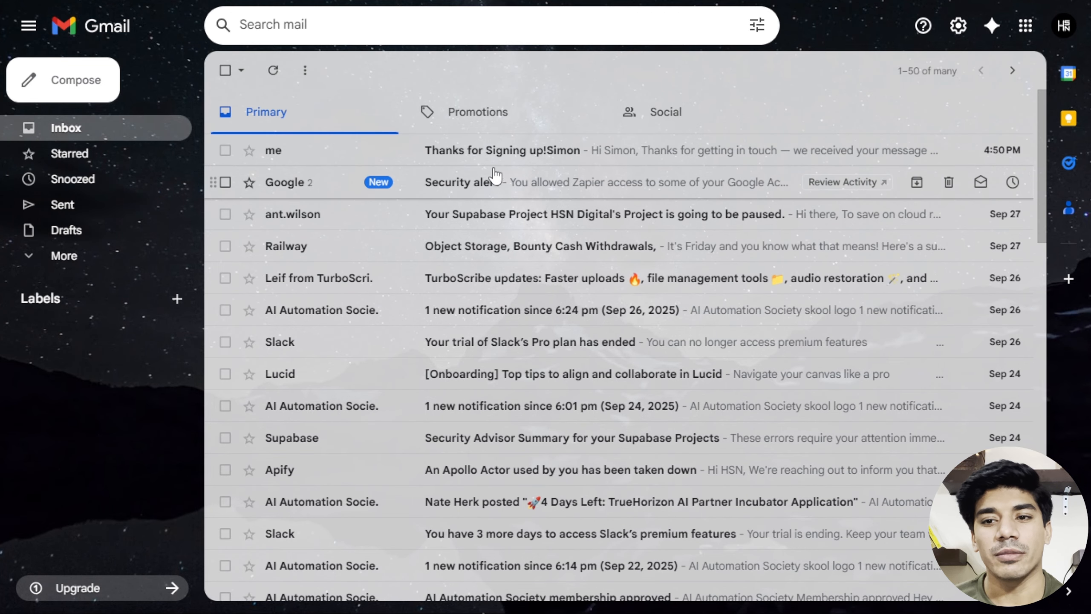
{"action": "left_click", "coordinate": [470, 161]}
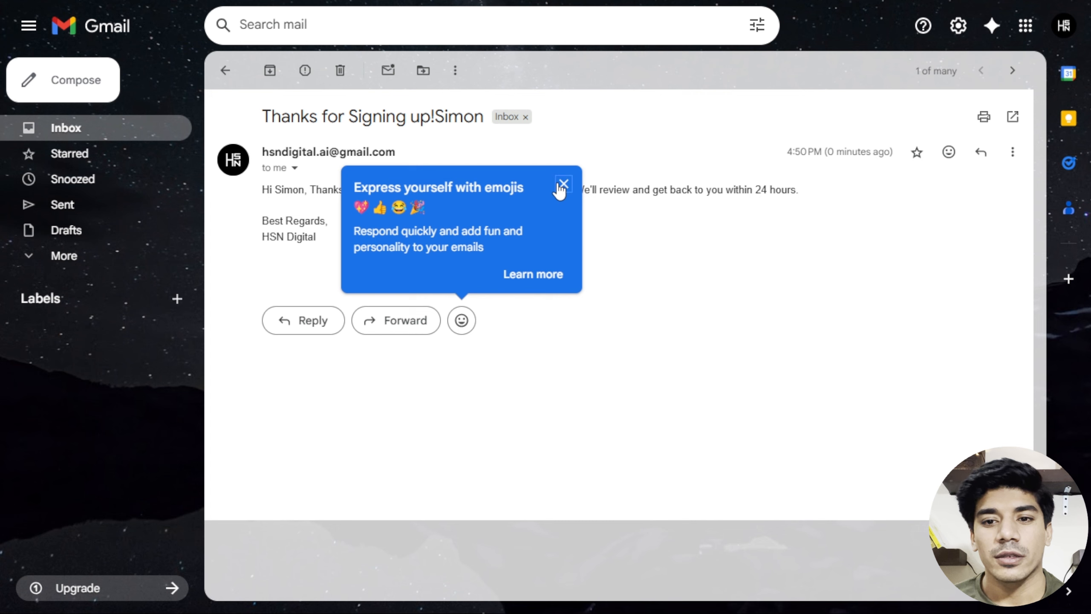
{"action": "left_click", "coordinate": [561, 184]}
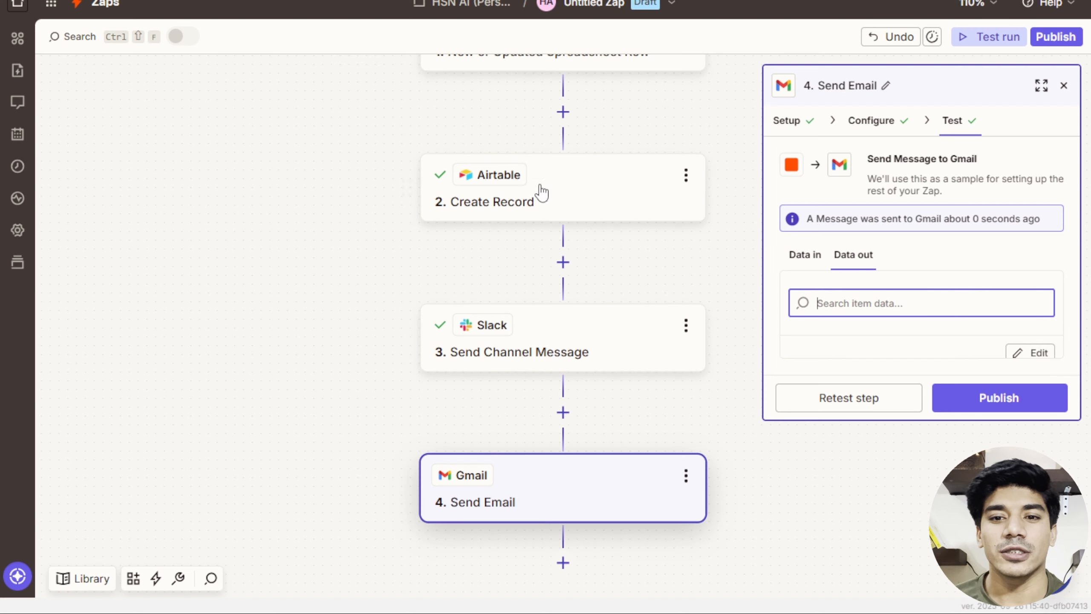
Publish the four-step Sheets, Airtable, Slack and Gmail Zap so it runs live as v1.
{"action": "scroll", "coordinate": [604, 300], "scroll_direction": "up", "scroll_amount": 1}
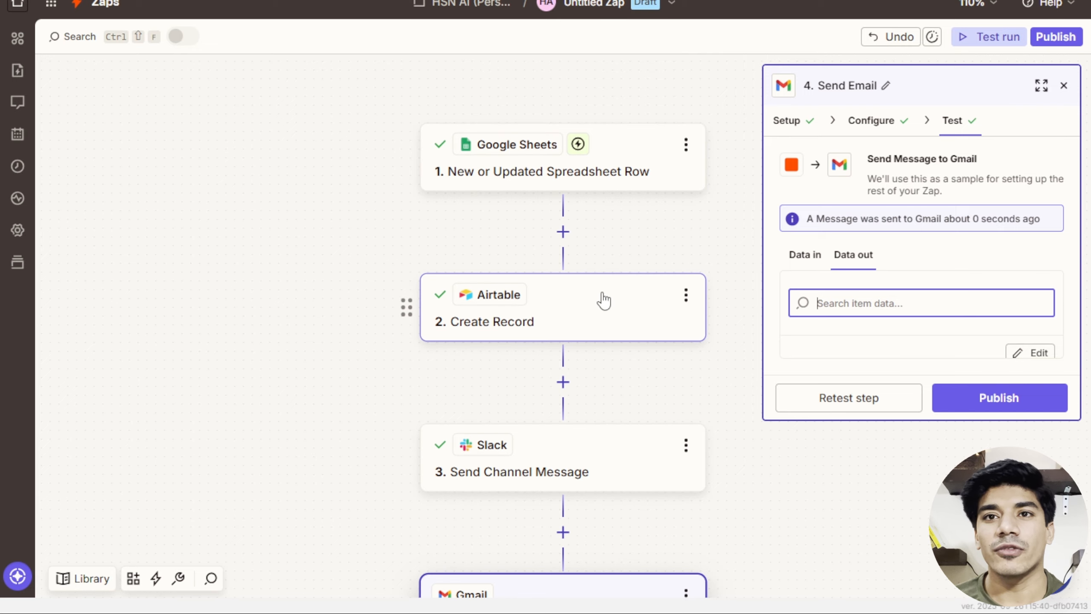
{"action": "scroll", "coordinate": [700, 168], "scroll_direction": "up", "scroll_amount": 2}
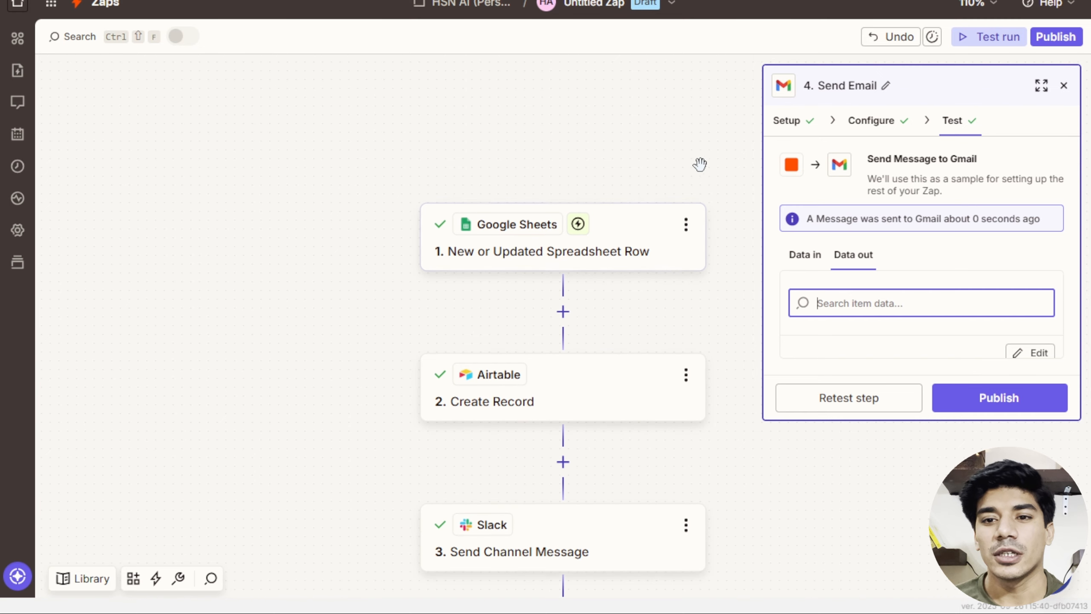
{"action": "left_click", "coordinate": [1060, 38]}
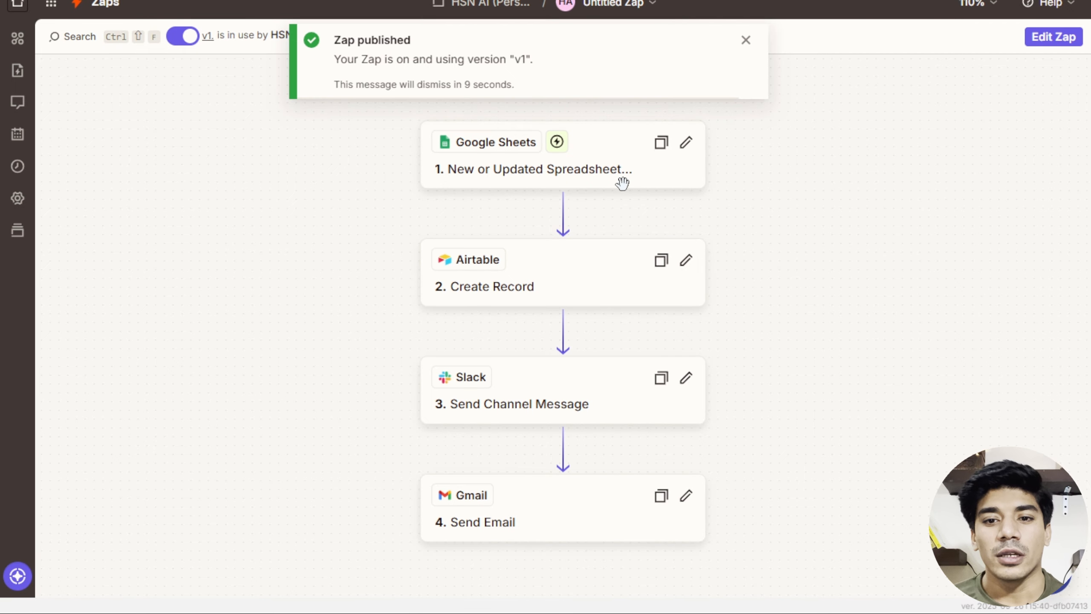
Dismiss the 'Zap published' notification.
{"action": "left_click", "coordinate": [746, 40]}
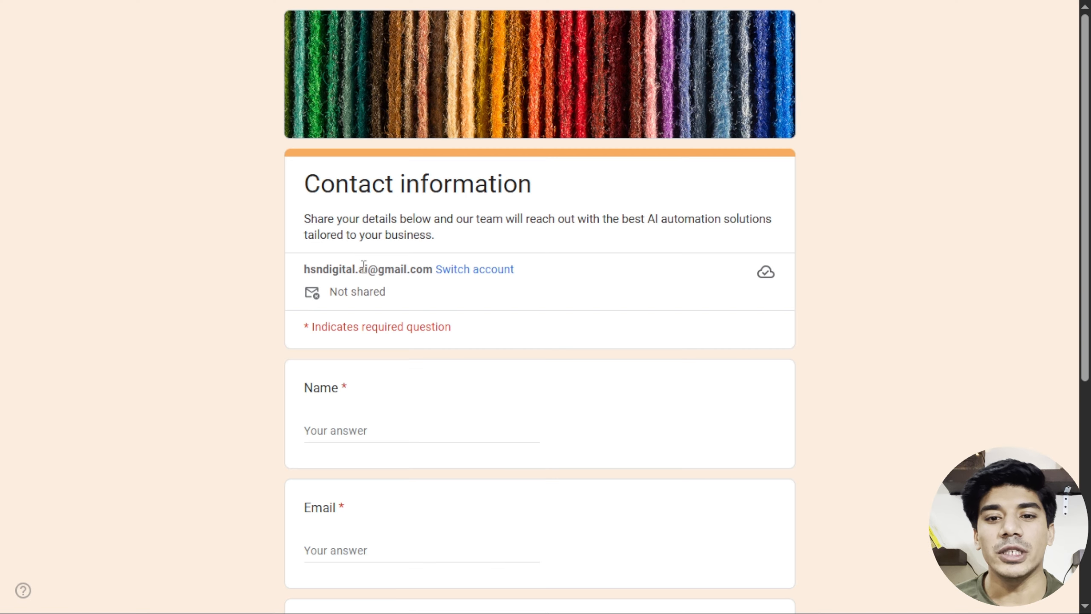
Submit the filled Contact information form asking about enterprise-level support packages as a test lead.
{"action": "scroll", "coordinate": [422, 407], "scroll_direction": "down", "scroll_amount": 5}
{"action": "scroll", "coordinate": [421, 366], "scroll_direction": "down", "scroll_amount": 3}
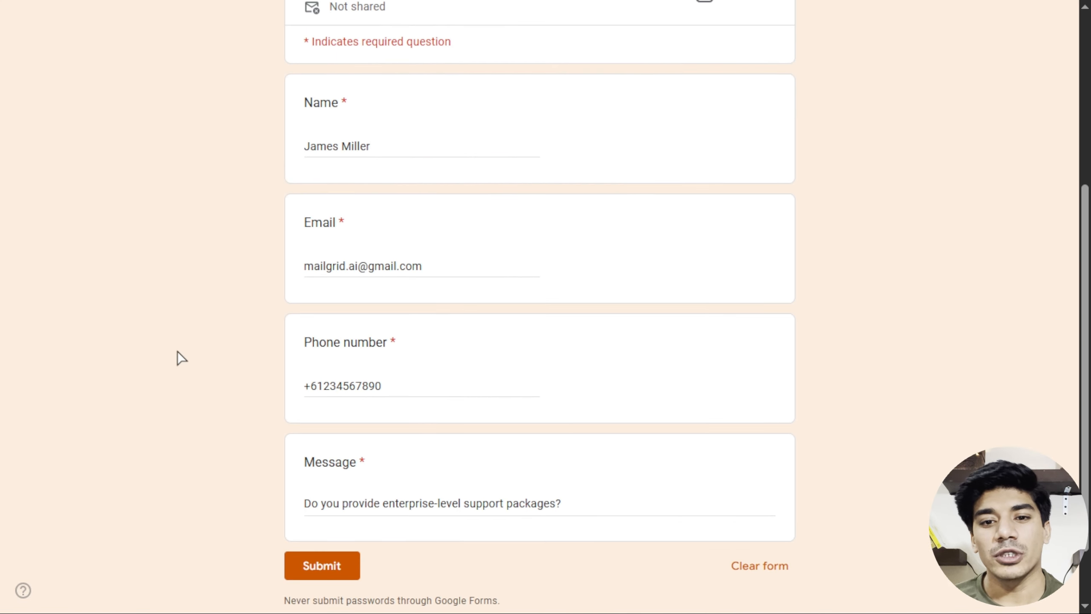
{"action": "left_click", "coordinate": [326, 562]}
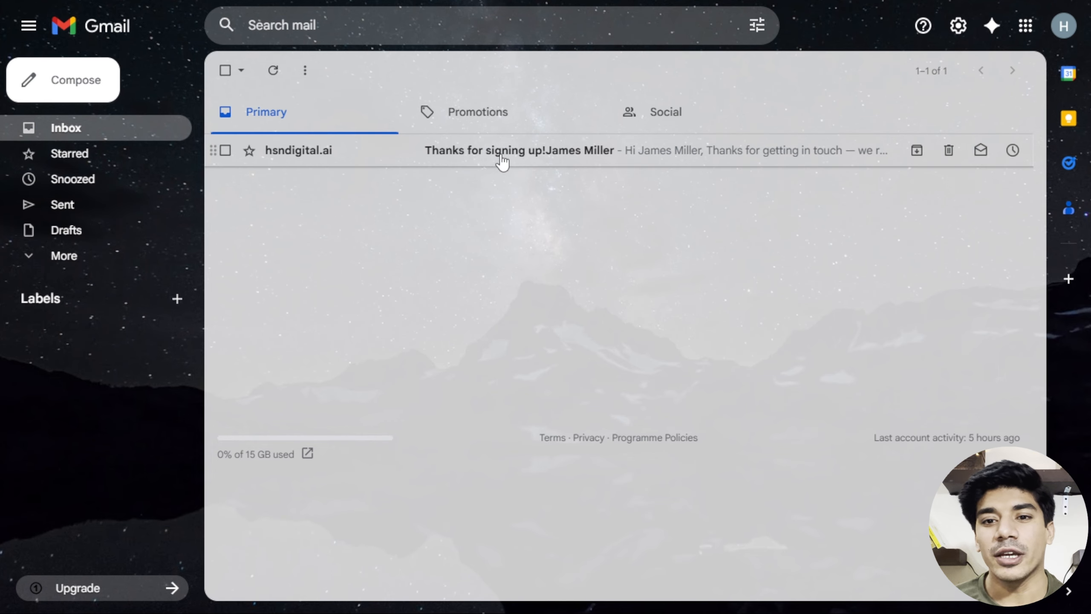
Open the 'Thanks for signing up' email in the test lead's inbox.
{"action": "left_click", "coordinate": [540, 152]}
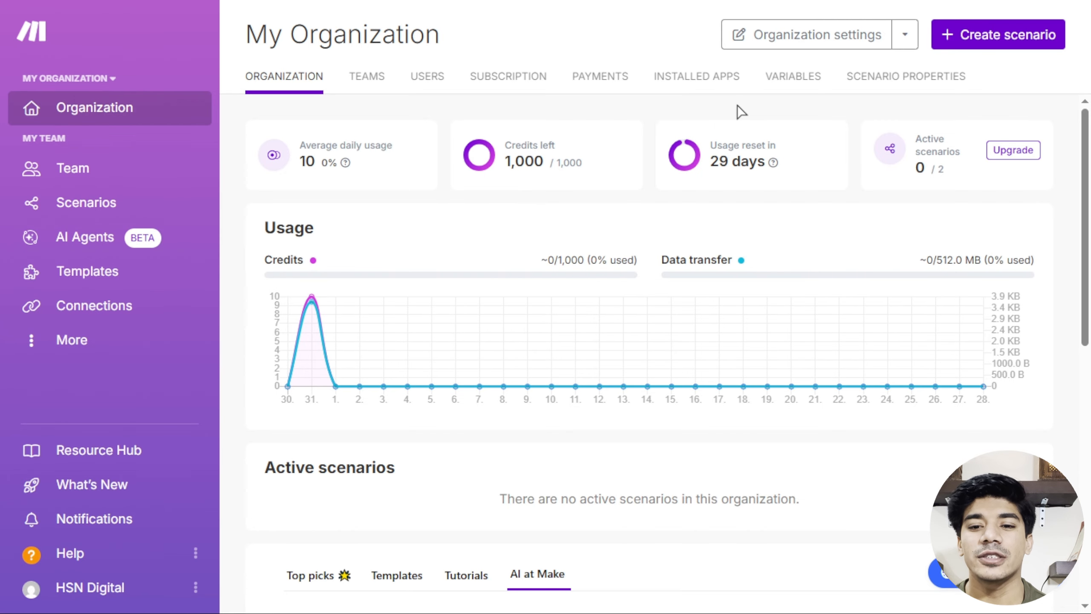
Create a new Make scenario starting with a Google Sheets Watch New Rows trigger.
{"action": "left_click", "coordinate": [974, 37]}
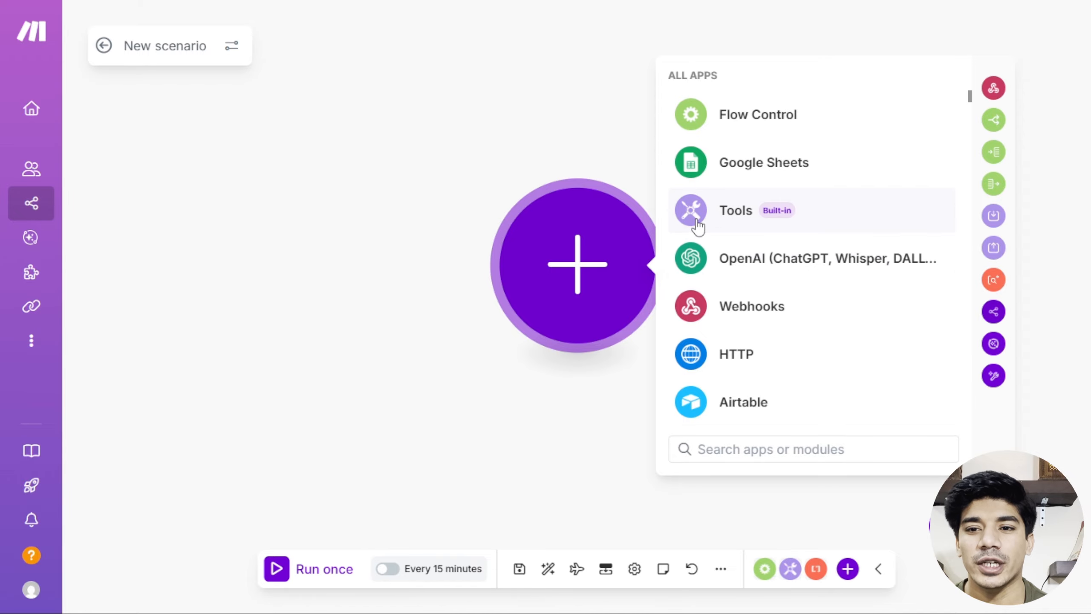
{"action": "left_click", "coordinate": [744, 162]}
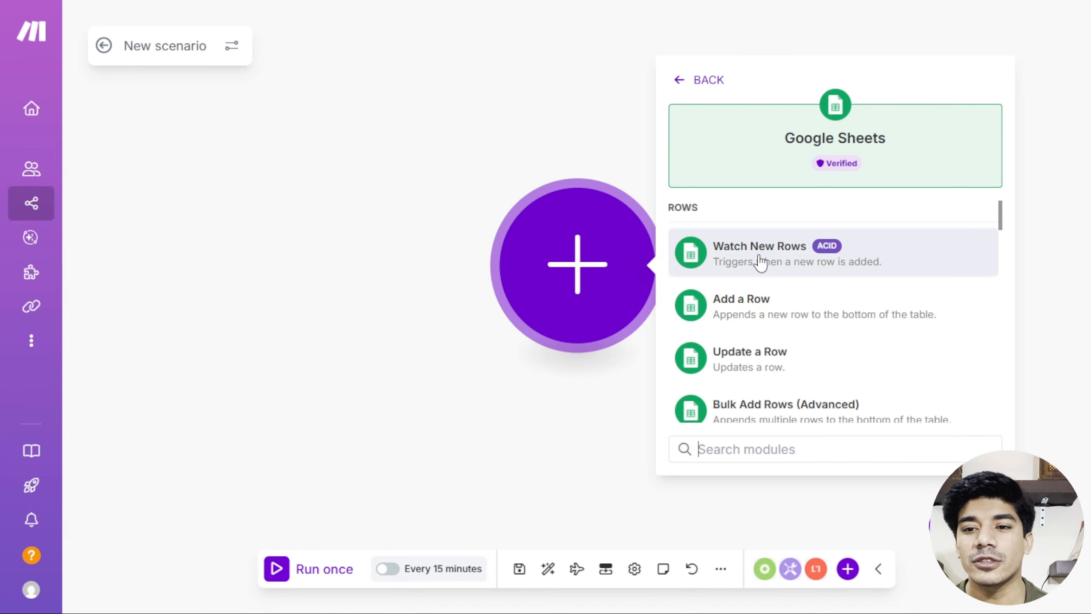
{"action": "scroll", "coordinate": [799, 258], "scroll_direction": "down", "scroll_amount": 10}
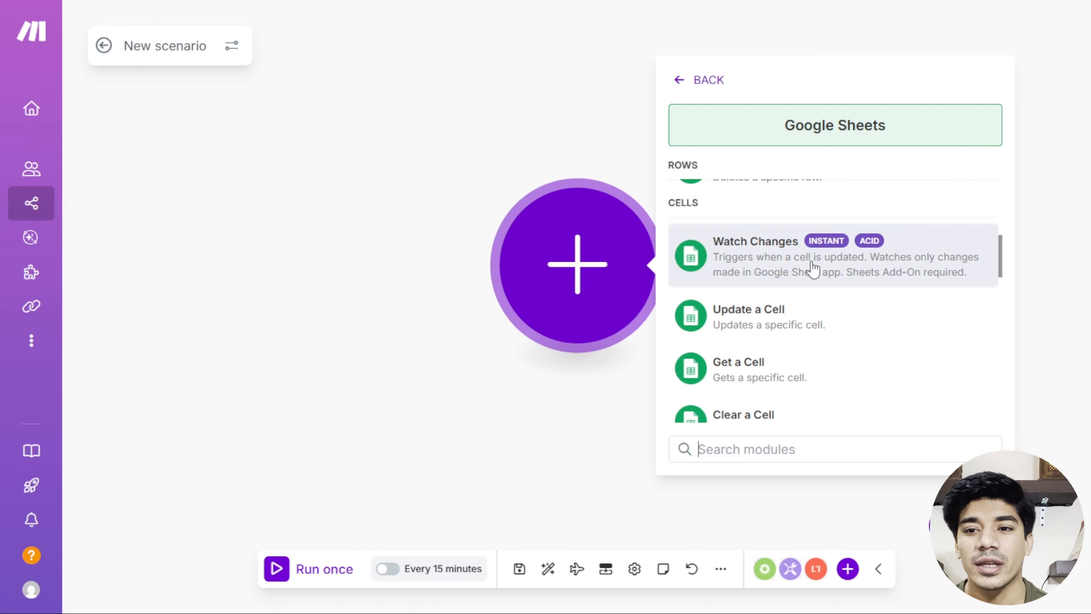
{"action": "scroll", "coordinate": [823, 271], "scroll_direction": "up", "scroll_amount": 2}
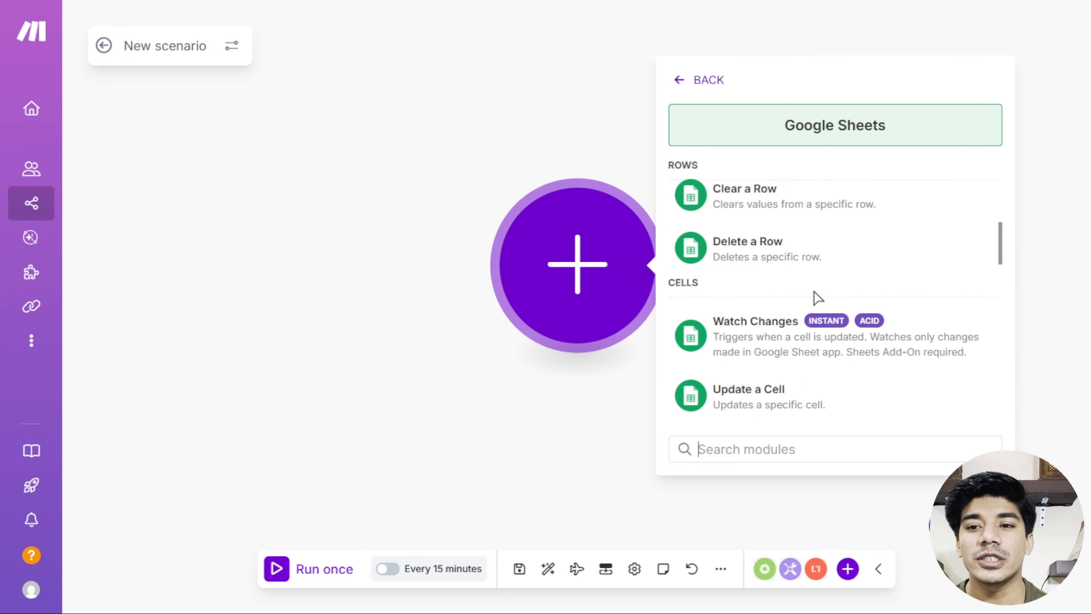
{"action": "scroll", "coordinate": [816, 298], "scroll_direction": "up", "scroll_amount": 8}
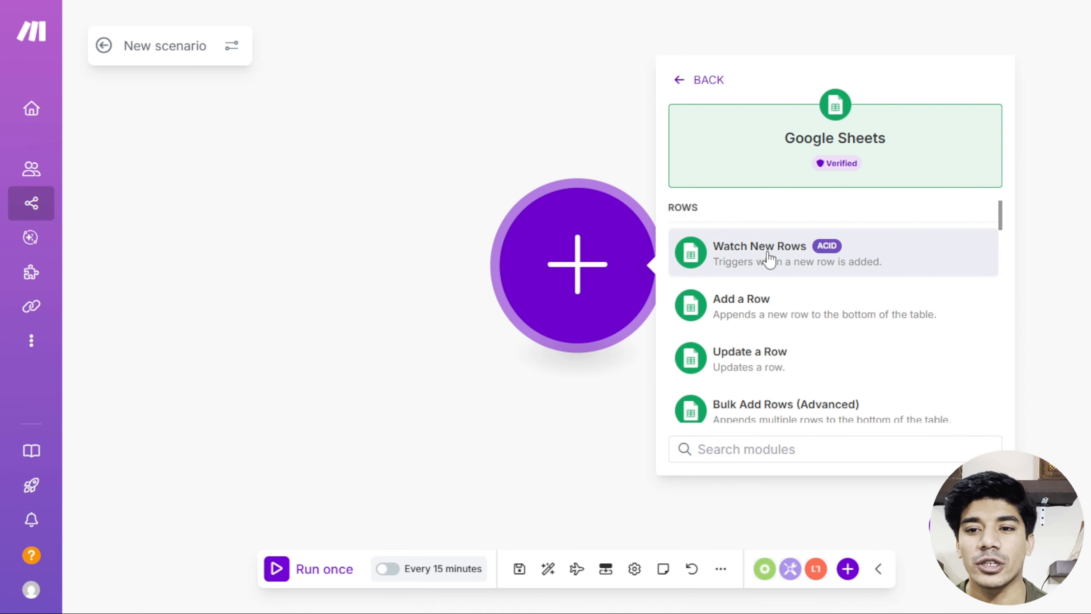
{"action": "left_click", "coordinate": [768, 258]}
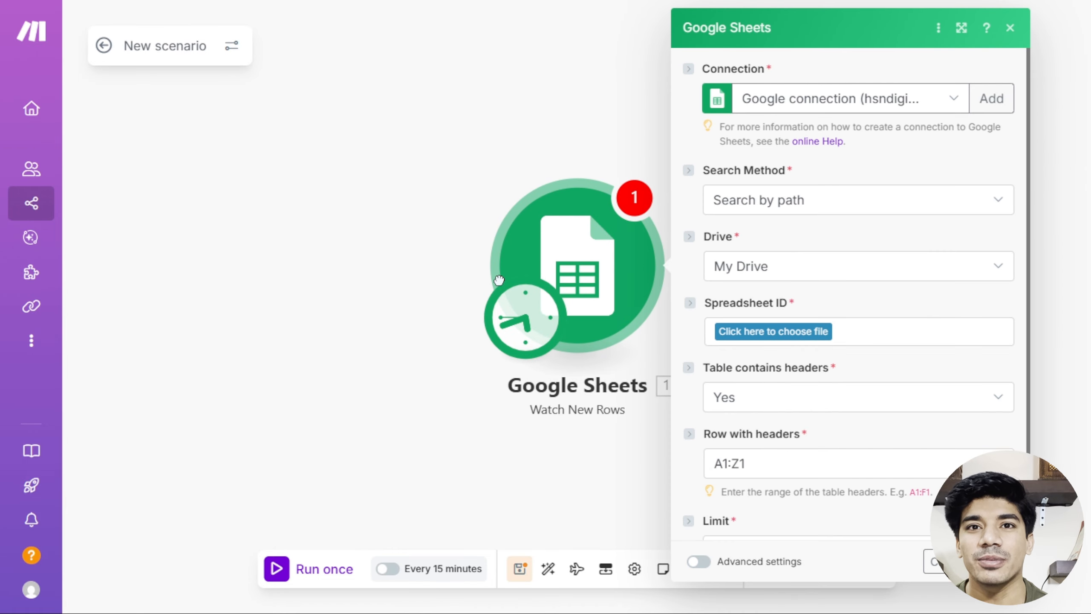
Replace the 'New scenario' title with the name Automated_Lead_Response.
{"action": "left_click", "coordinate": [197, 47]}
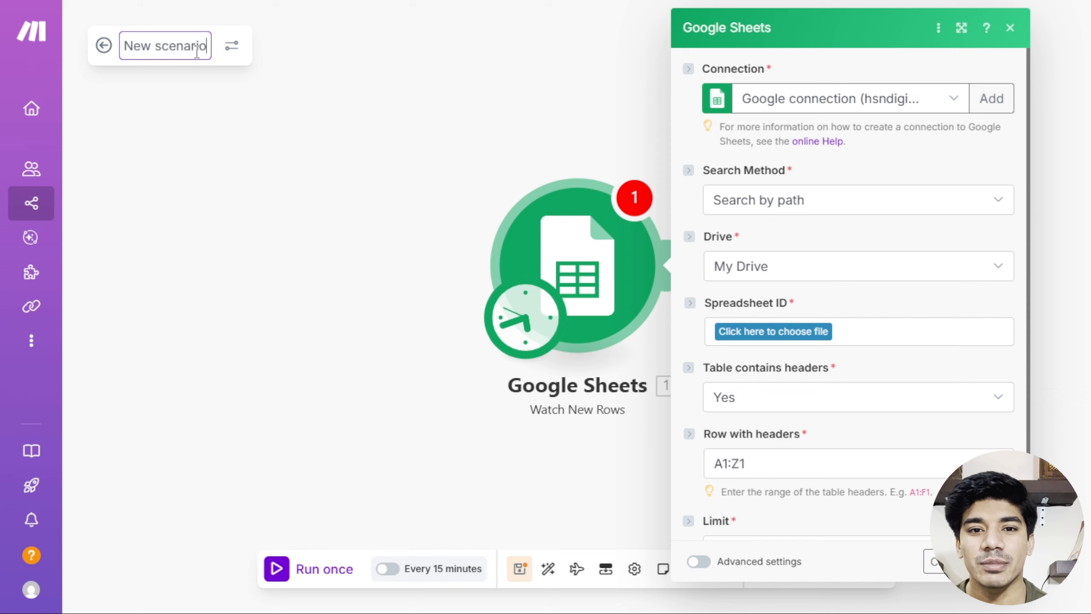
{"action": "key", "text": "BackSpace"}
{"action": "key", "text": "BackSpace"}
{"action": "key", "text": "BackSpace"}
{"action": "key", "text": "BackSpace"}
{"action": "key", "text": "BackSpace"}
{"action": "key", "text": "BackSpace"}
{"action": "key", "text": "BackSpace"}
{"action": "key", "text": "BackSpace"}
{"action": "key", "text": "BackSpace"}
{"action": "key", "text": "BackSpace"}
{"action": "key", "text": "BackSpace"}
{"action": "key", "text": "BackSpace"}
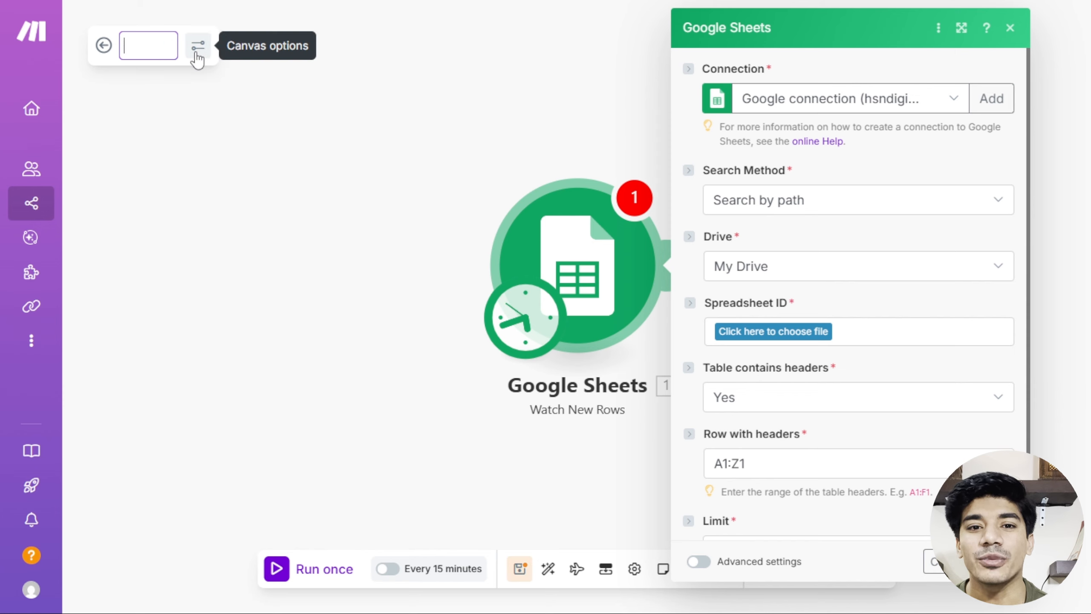
{"action": "type", "text": "A"}
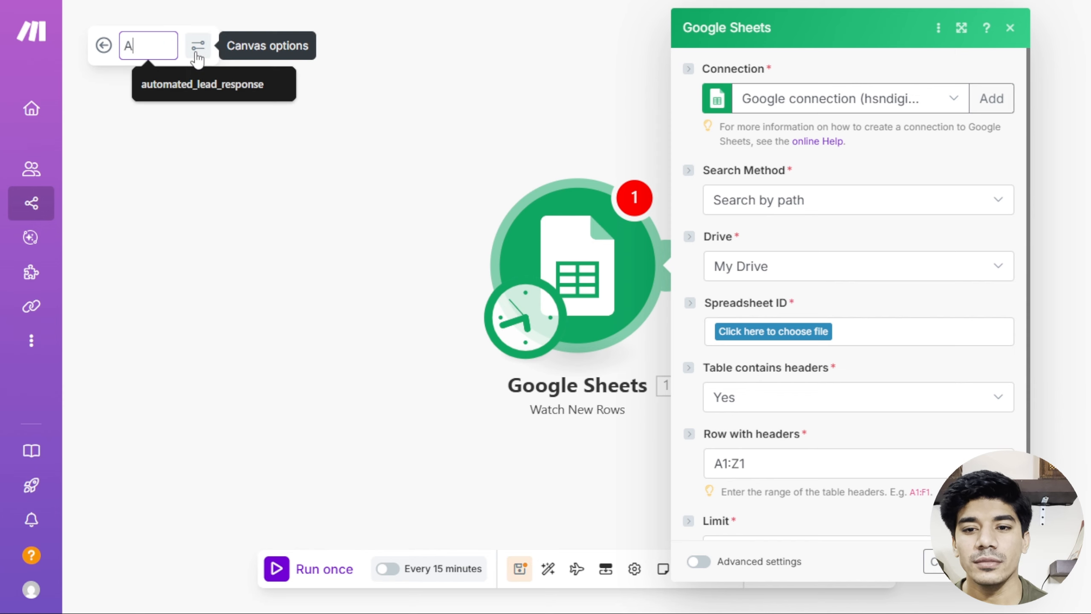
{"action": "type", "text": "utomated"}
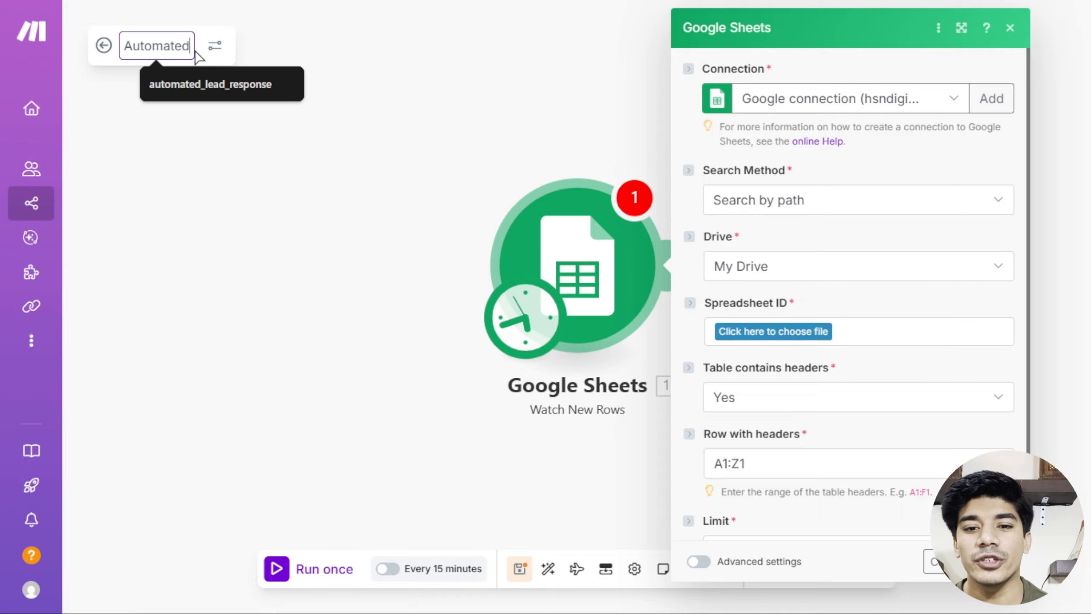
{"action": "type", "text": "_Lead"}
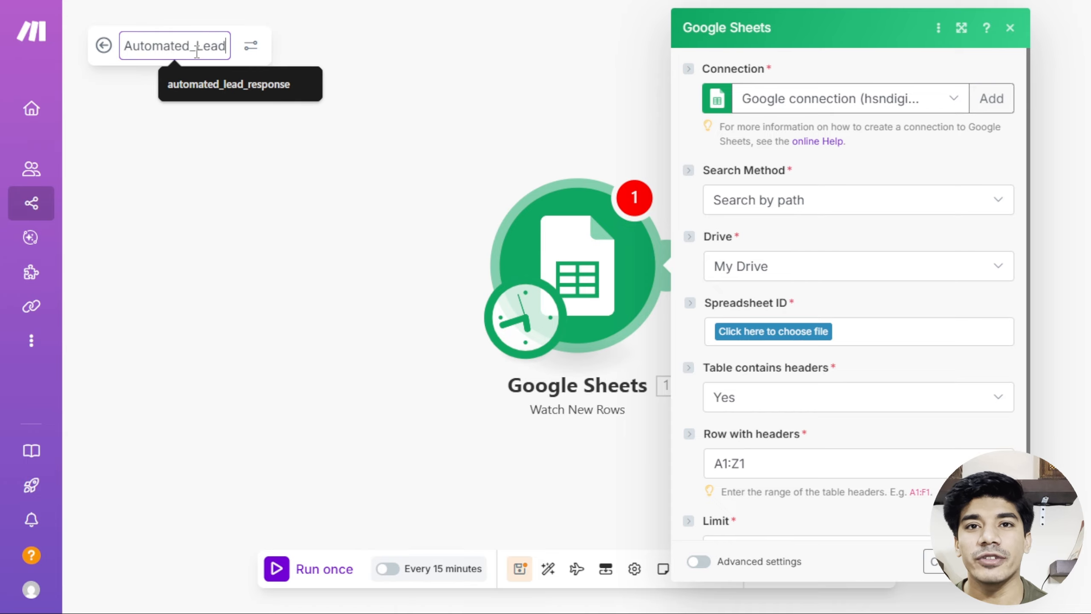
{"action": "type", "text": "_Response"}
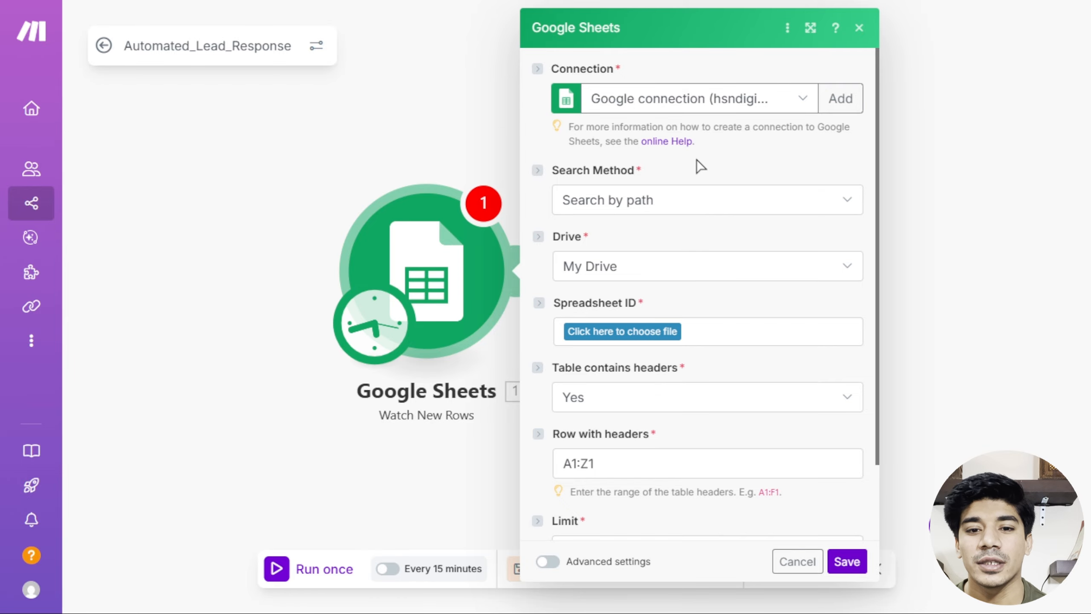
Add a Google connection named 'Fetch Leads' and begin signing in with Google.
{"action": "left_click", "coordinate": [842, 100]}
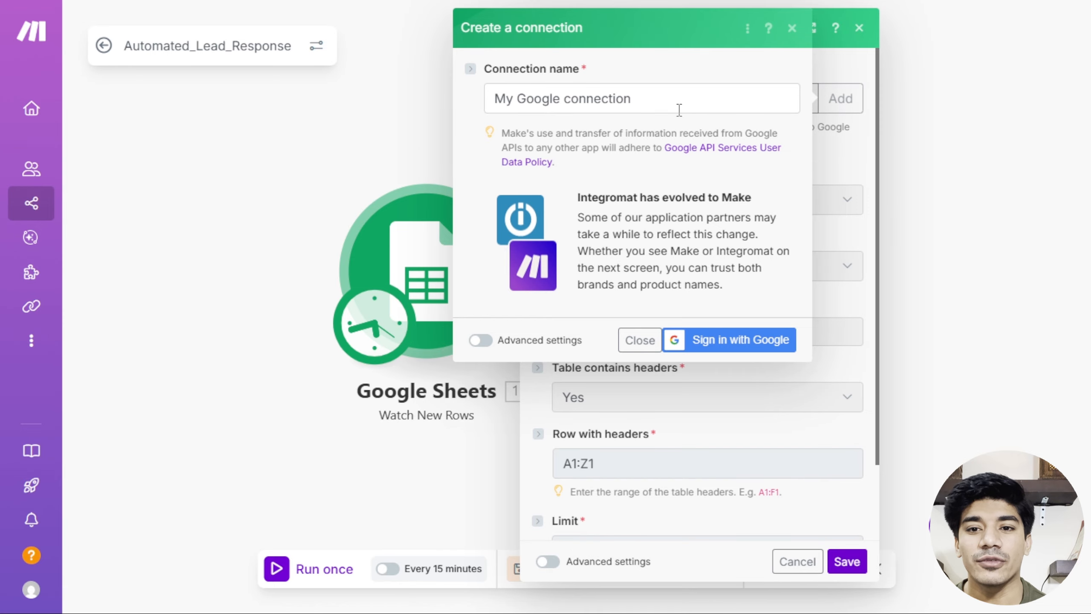
{"action": "left_click_drag", "start_coordinate": [648, 103], "coordinate": [470, 113]}
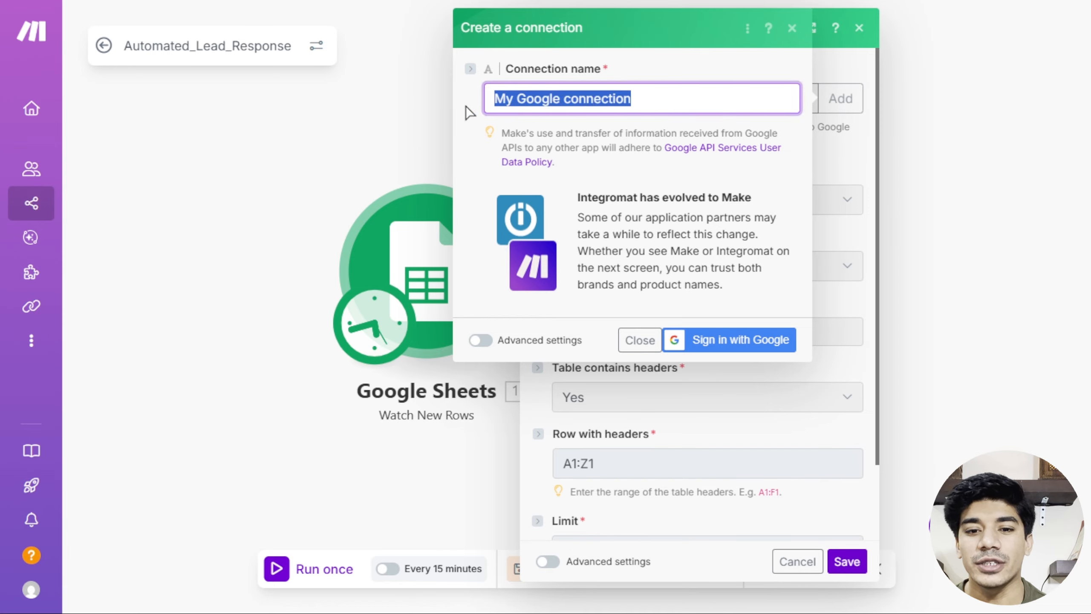
{"action": "key", "text": "BackSpace"}
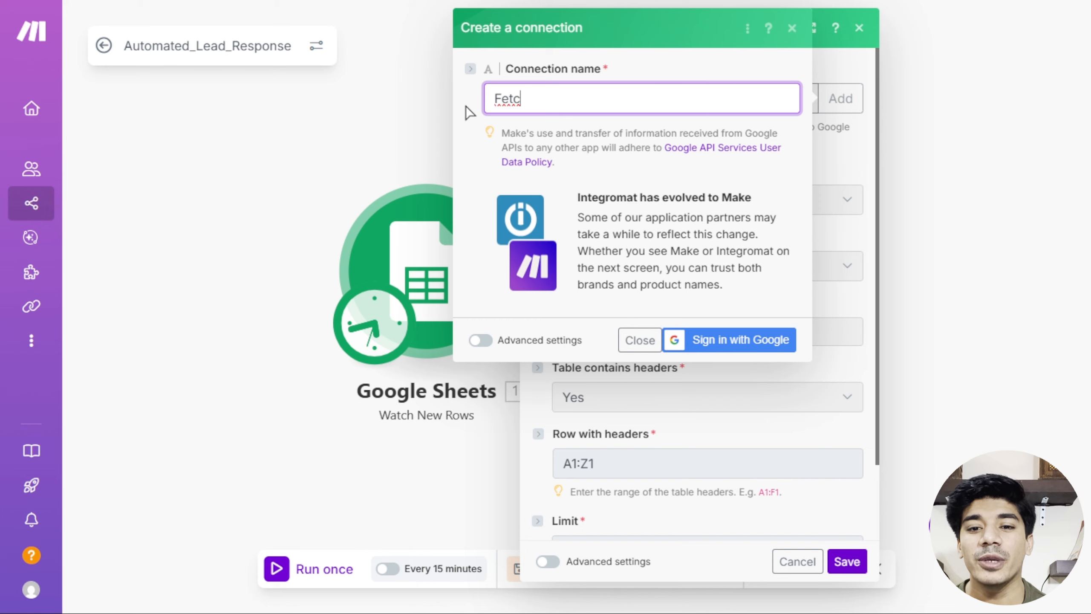
{"action": "type", "text": "Fetch"}
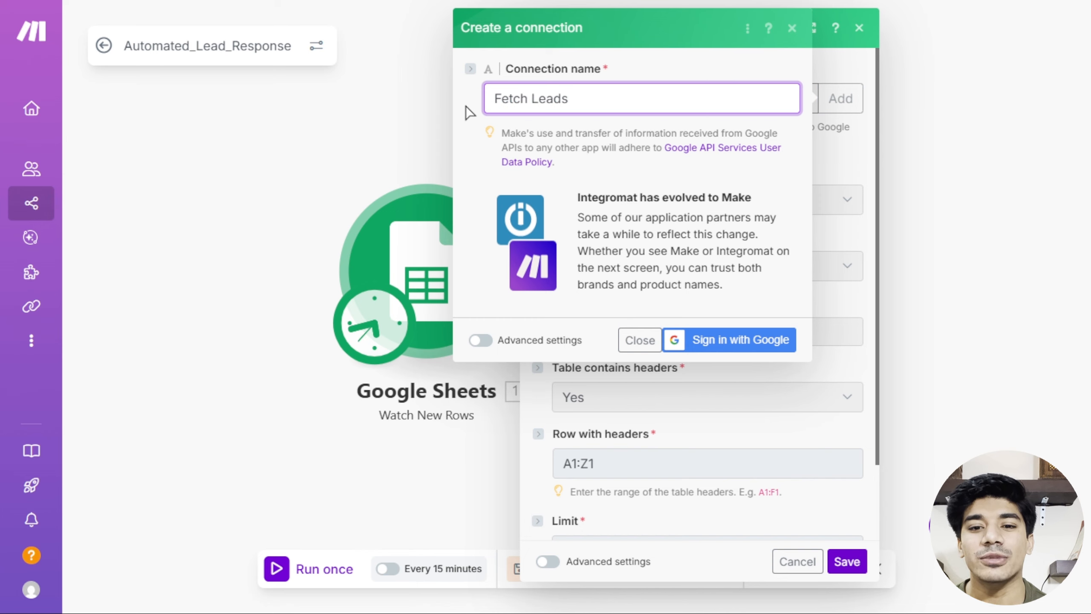
{"action": "type", "text": " Leads"}
{"action": "left_click", "coordinate": [703, 342]}
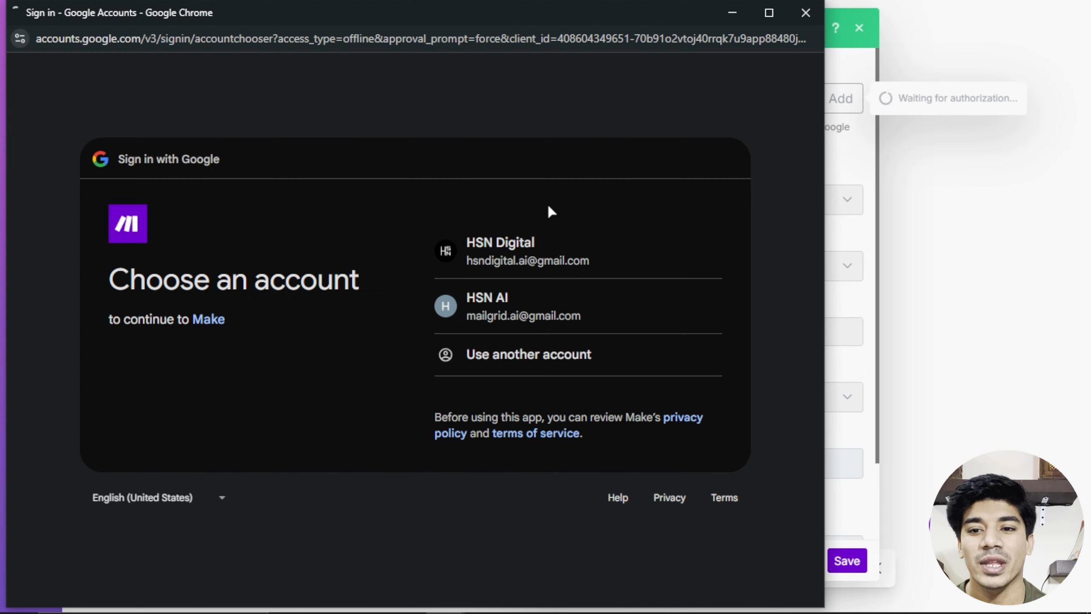
Choose the Google account and grant Make access to complete the Fetch Leads connection.
{"action": "left_click", "coordinate": [543, 253]}
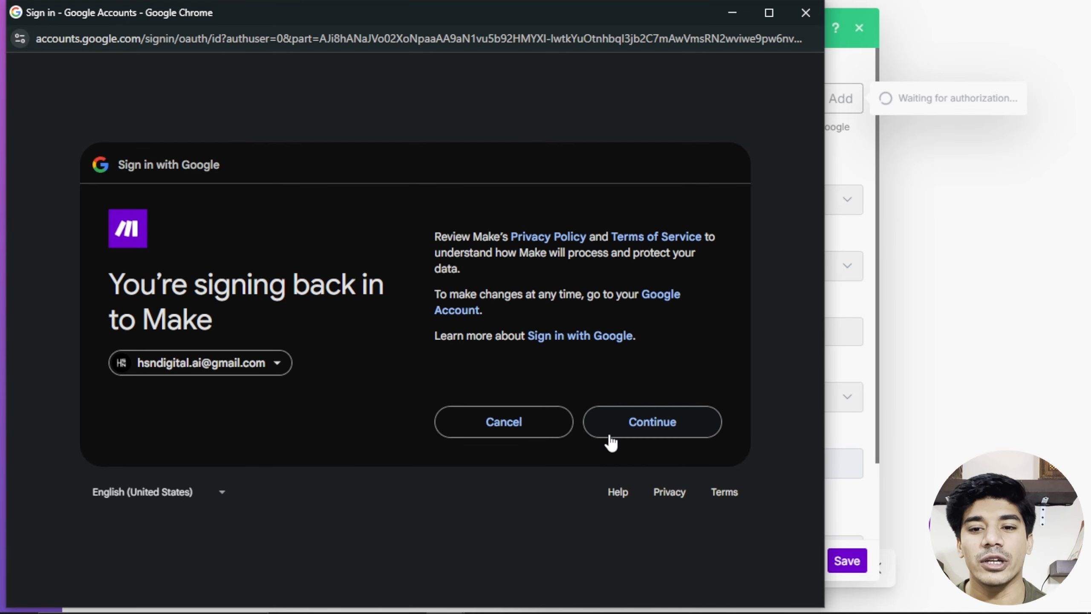
{"action": "left_click", "coordinate": [637, 430]}
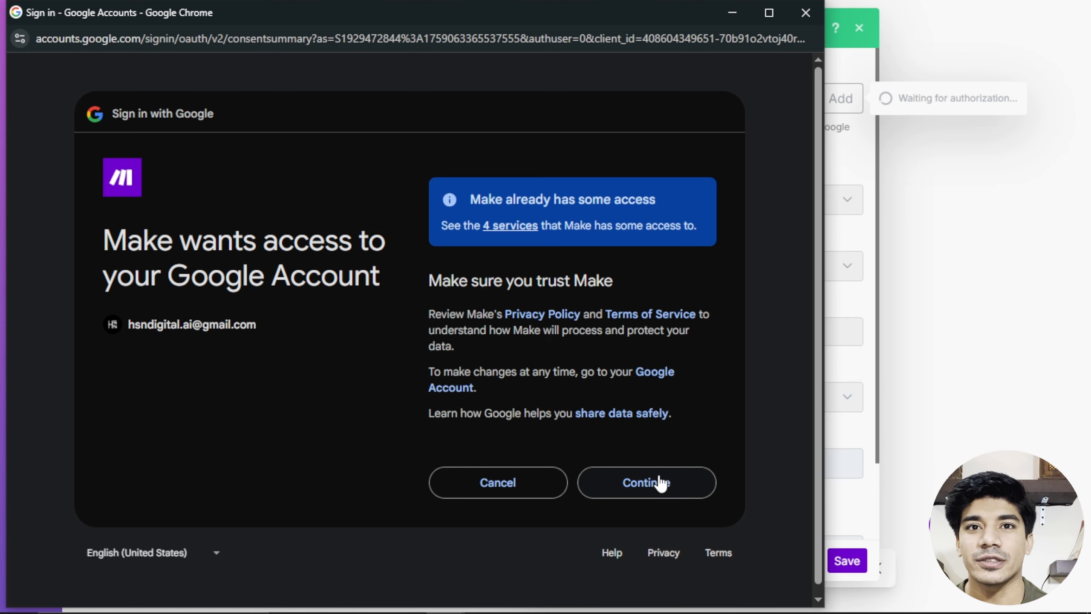
{"action": "left_click", "coordinate": [644, 481]}
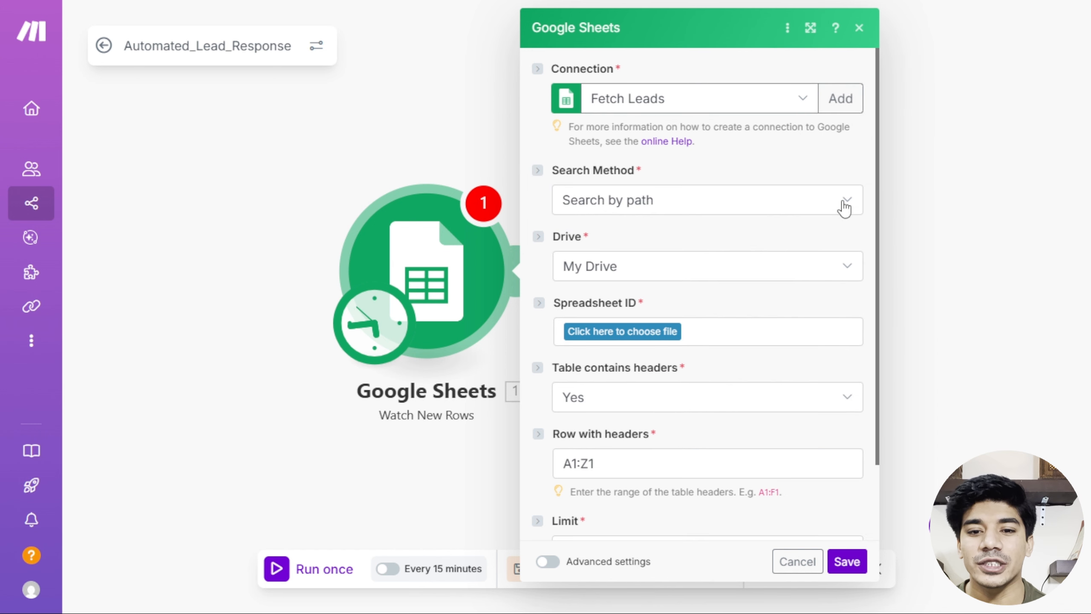
Search by path in My Drive and select YT STuff > Form Responses - Lead Form.
{"action": "left_click", "coordinate": [843, 208]}
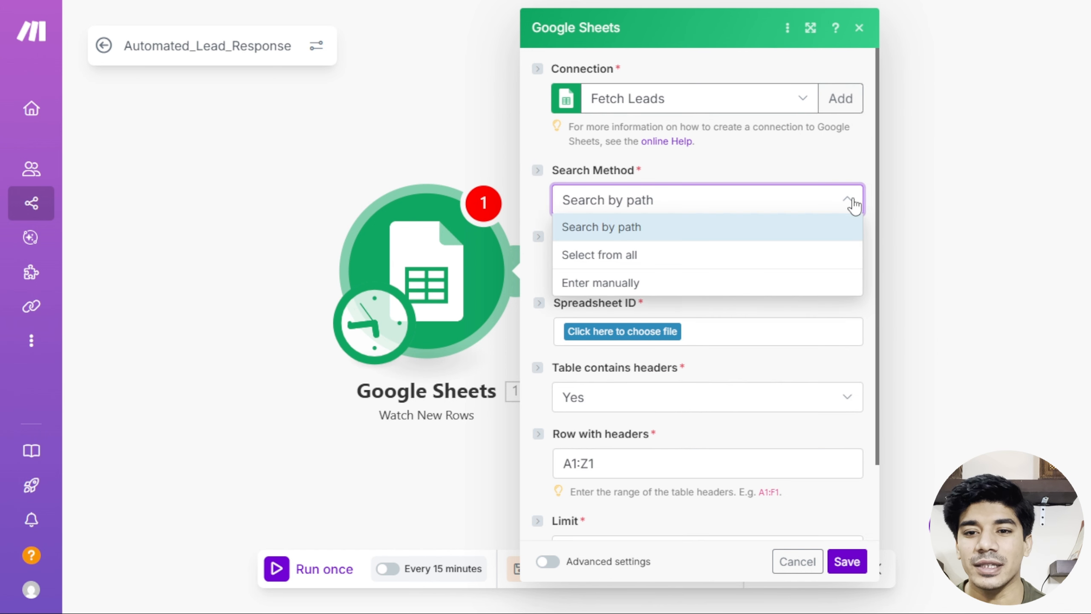
{"action": "left_click", "coordinate": [696, 226]}
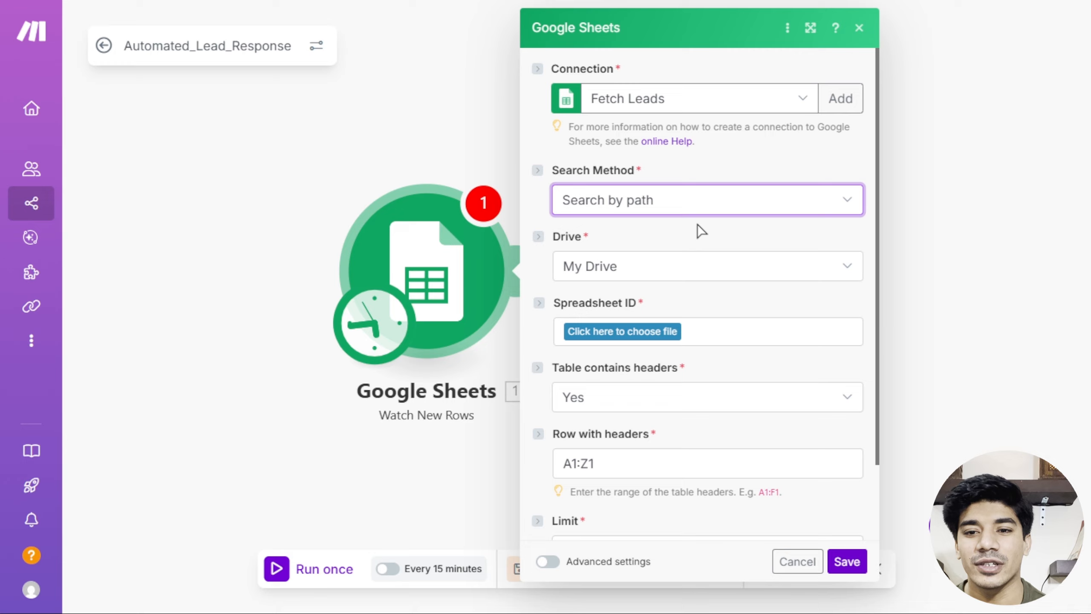
{"action": "left_click", "coordinate": [633, 274]}
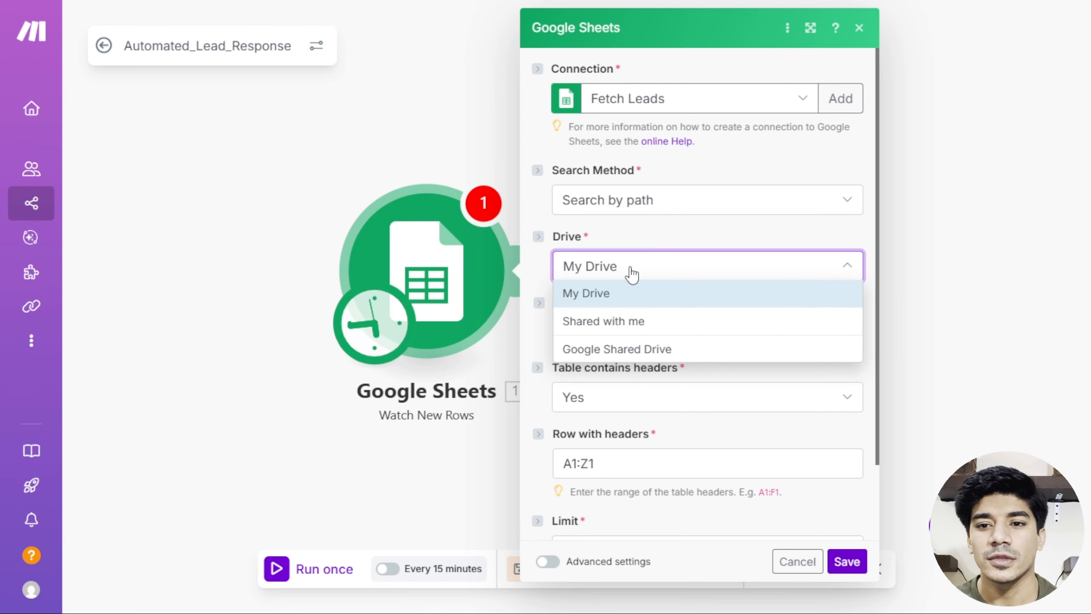
{"action": "left_click", "coordinate": [603, 294]}
{"action": "scroll", "coordinate": [705, 262], "scroll_direction": "down", "scroll_amount": 2}
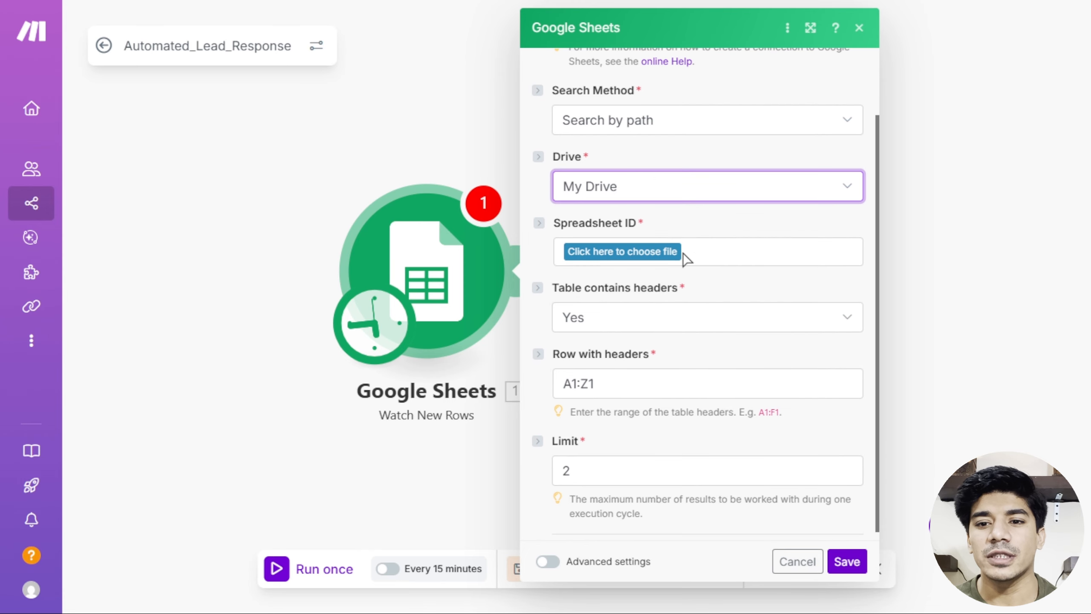
{"action": "left_click", "coordinate": [642, 259]}
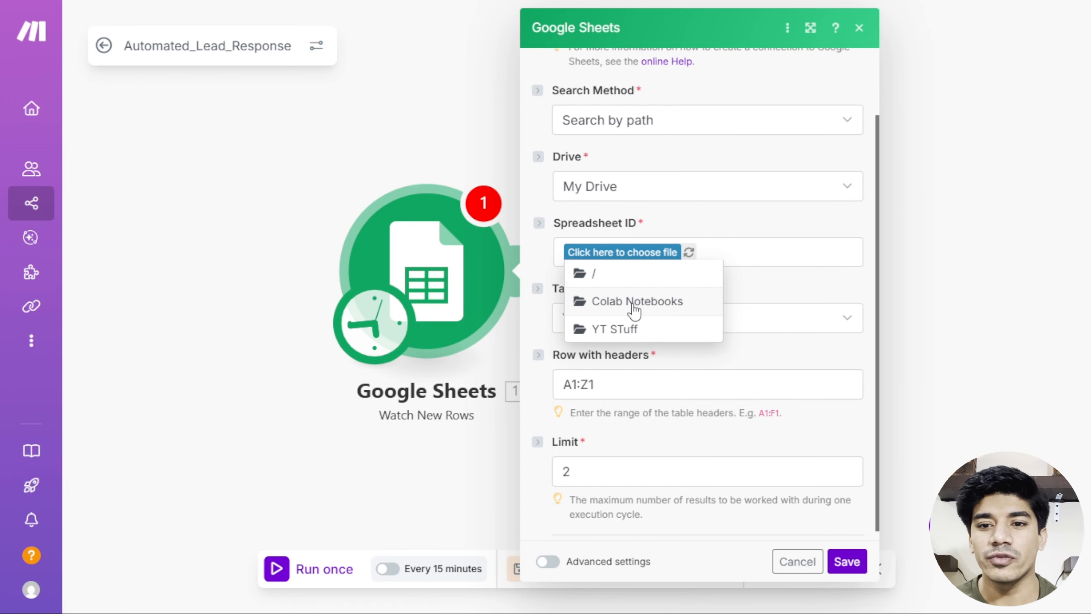
{"action": "left_click", "coordinate": [612, 279]}
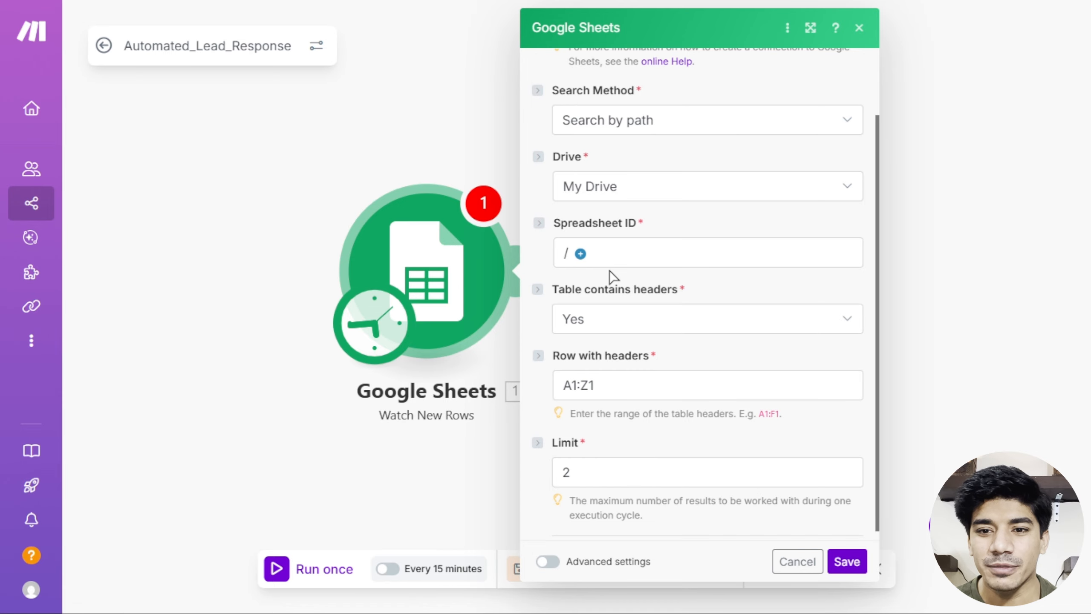
{"action": "left_click", "coordinate": [581, 255]}
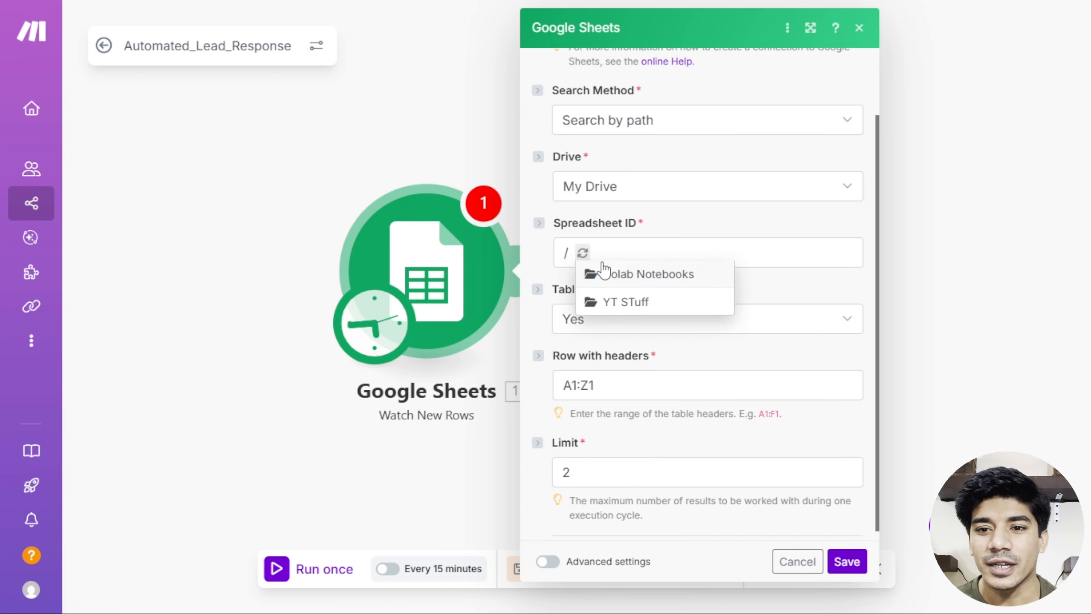
{"action": "left_click", "coordinate": [619, 300]}
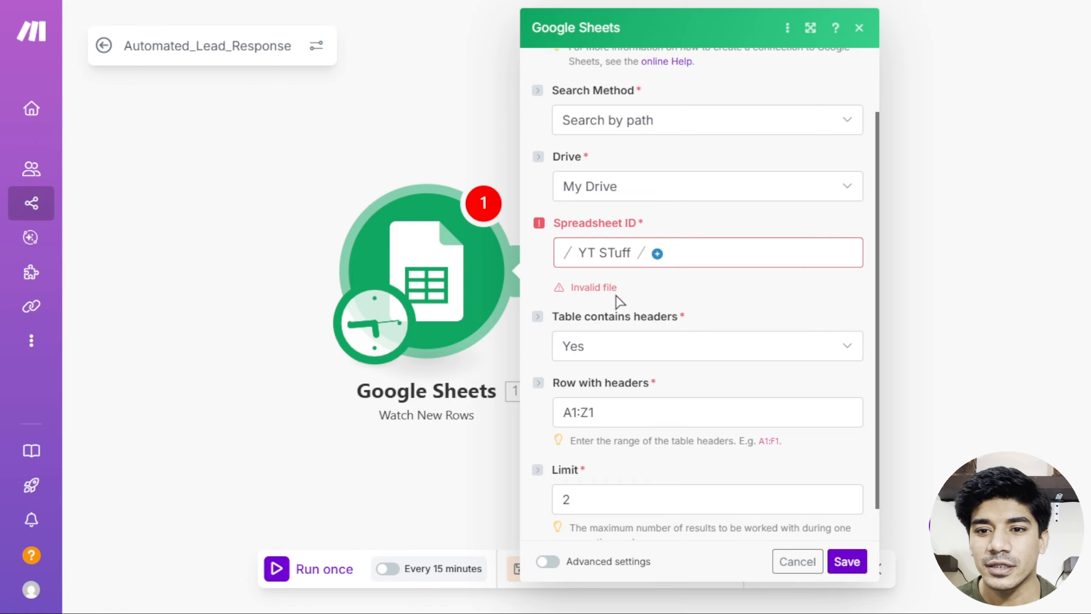
{"action": "left_click", "coordinate": [657, 253]}
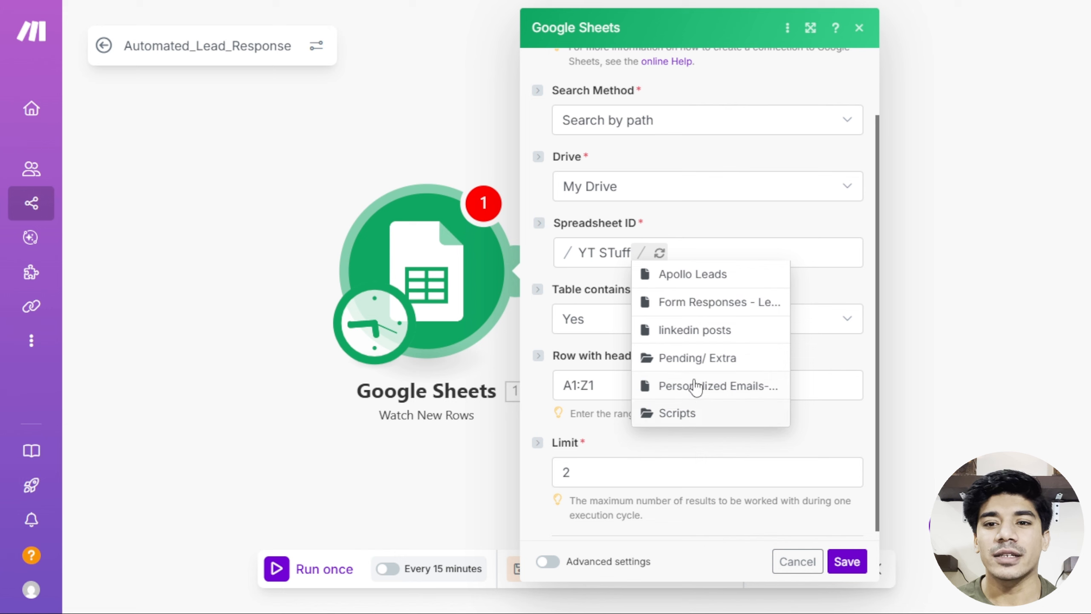
{"action": "left_click", "coordinate": [701, 303]}
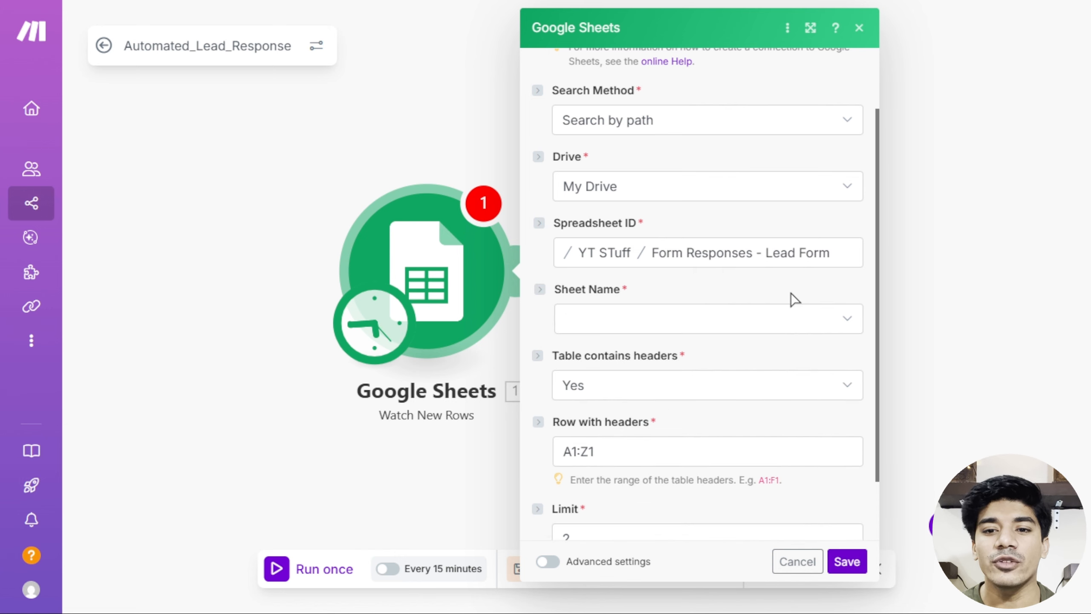
Choose sheet Form Responses 1 with headers Yes in A1:E1, and save the module.
{"action": "left_click", "coordinate": [674, 326]}
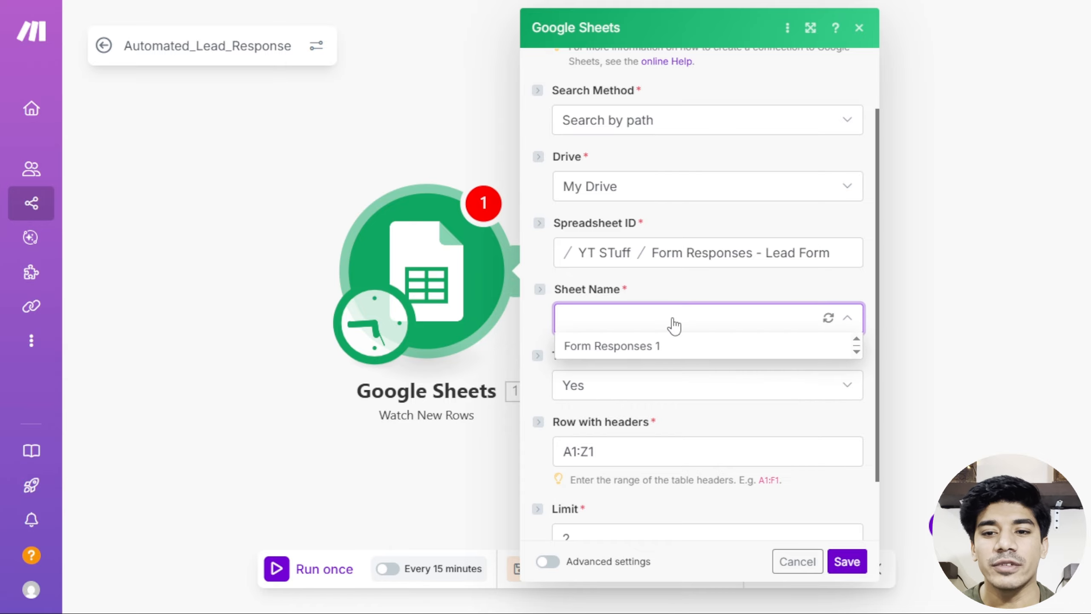
{"action": "left_click", "coordinate": [620, 343]}
{"action": "scroll", "coordinate": [672, 324], "scroll_direction": "down", "scroll_amount": 2}
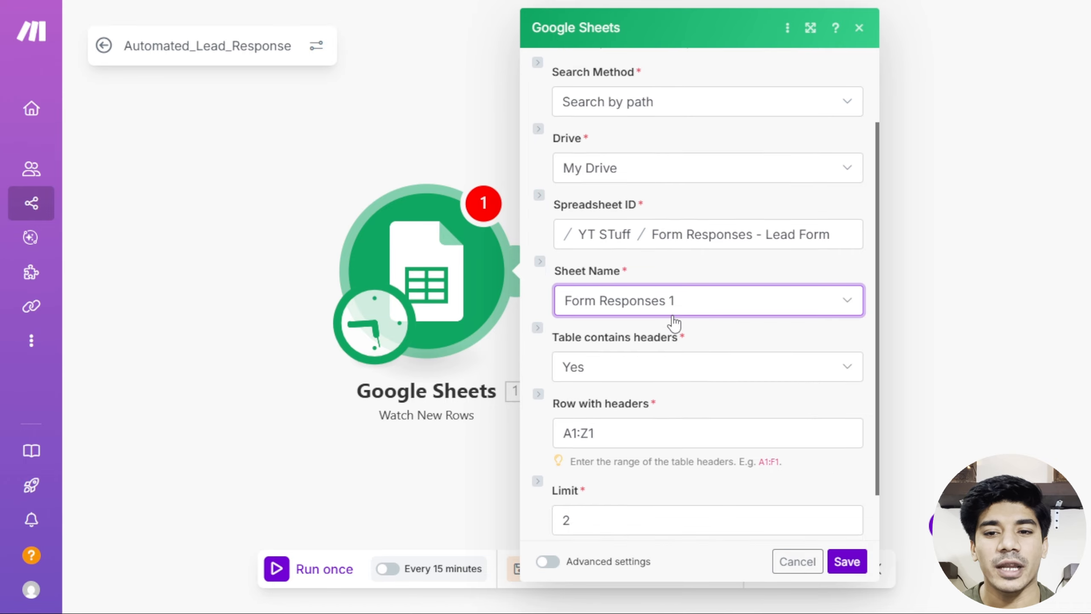
{"action": "left_click", "coordinate": [695, 310]}
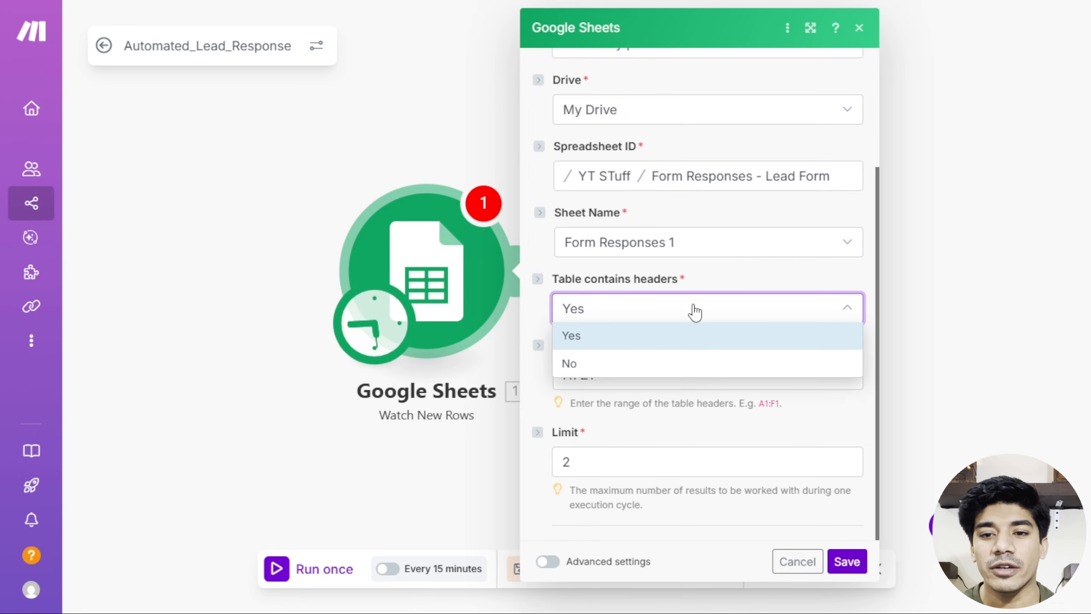
{"action": "left_click", "coordinate": [629, 335]}
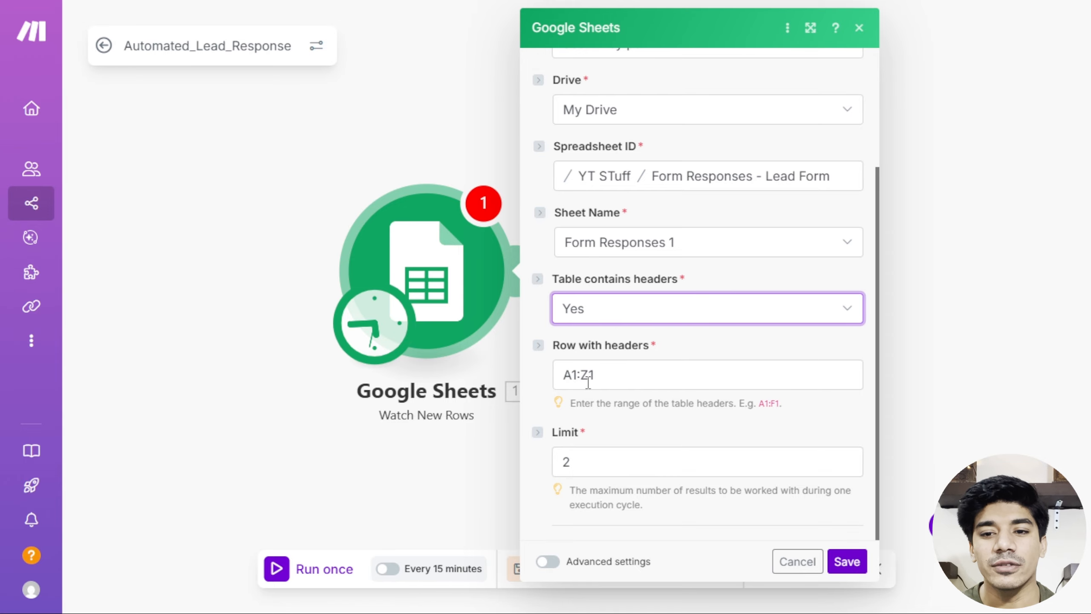
{"action": "left_click", "coordinate": [587, 377]}
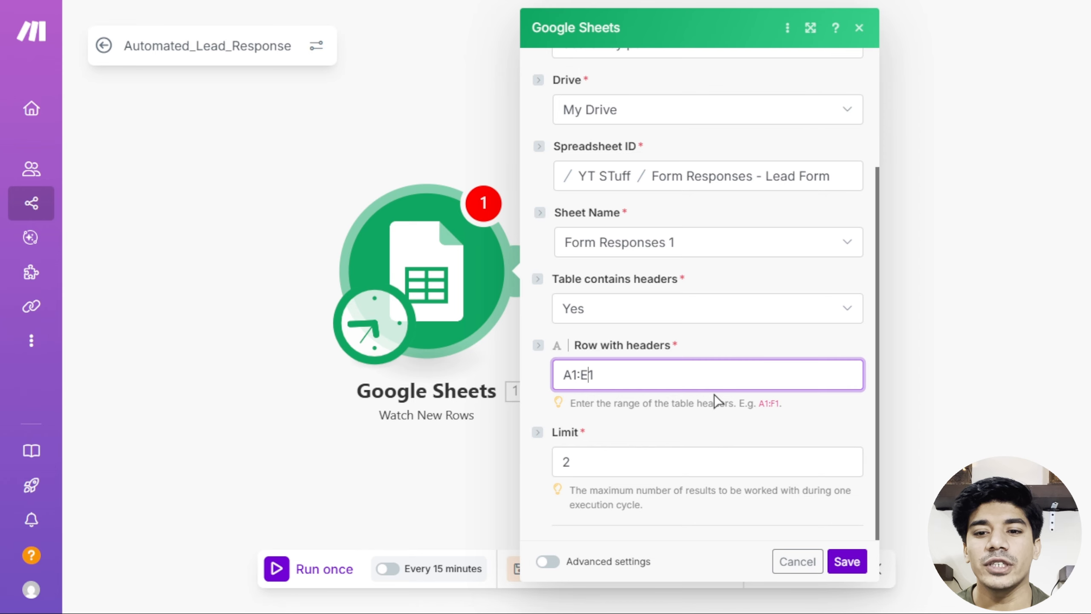
{"action": "left_click", "coordinate": [844, 563]}
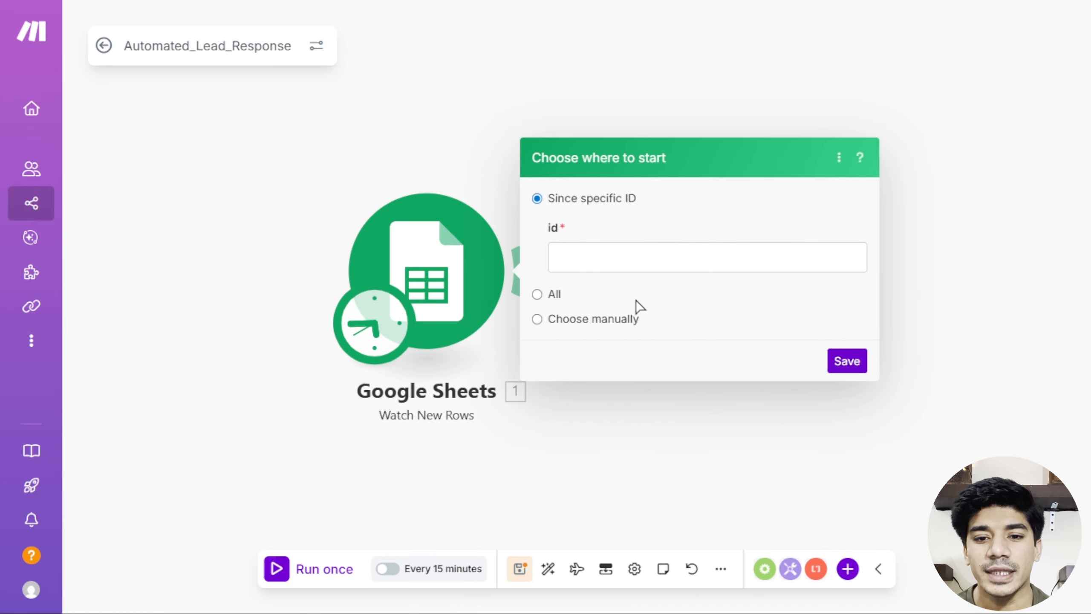
Start the trigger from all rows, then add Airtable Create a Record and begin a new connection.
{"action": "left_click", "coordinate": [536, 294]}
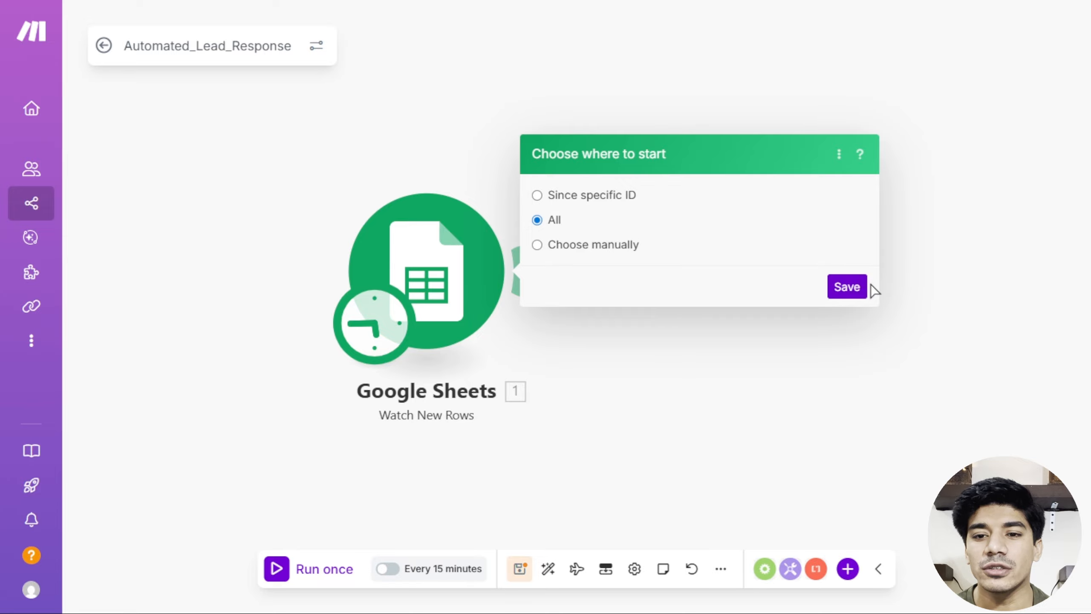
{"action": "left_click", "coordinate": [849, 286]}
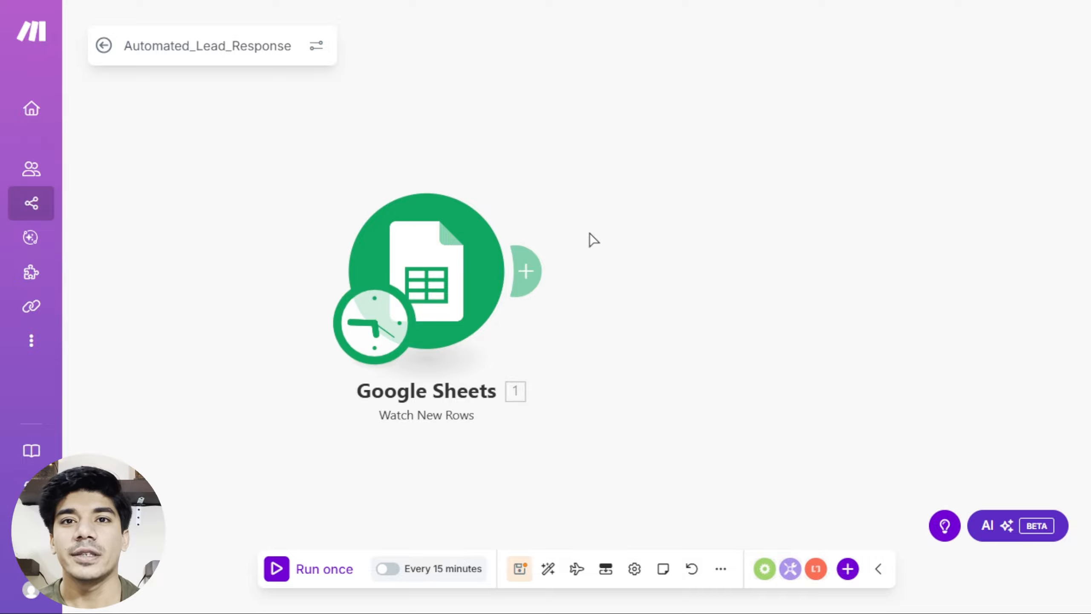
{"action": "left_click", "coordinate": [531, 267]}
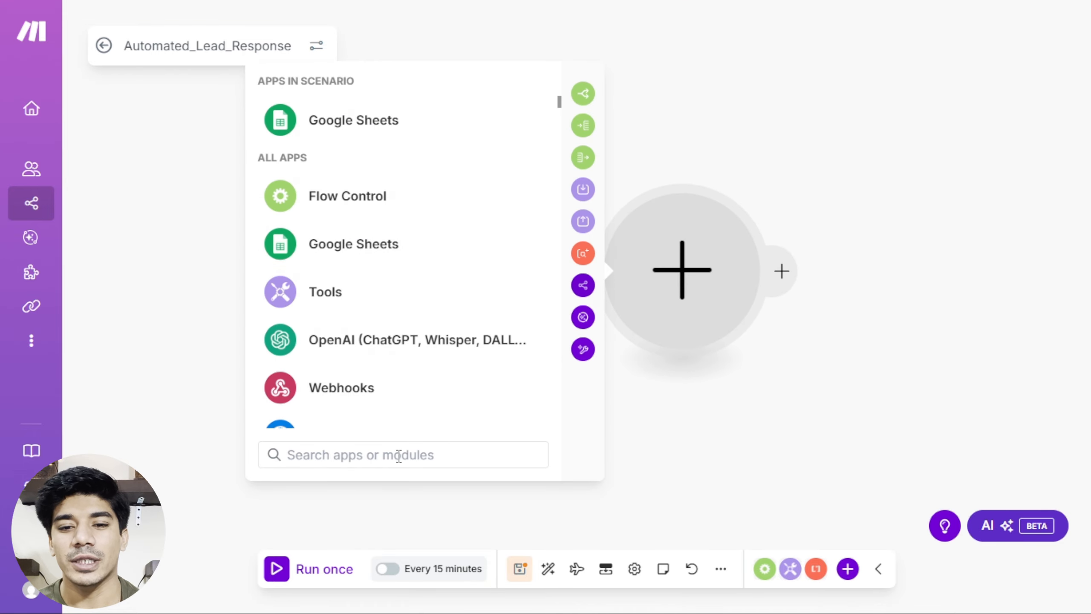
{"action": "type", "text": "air"}
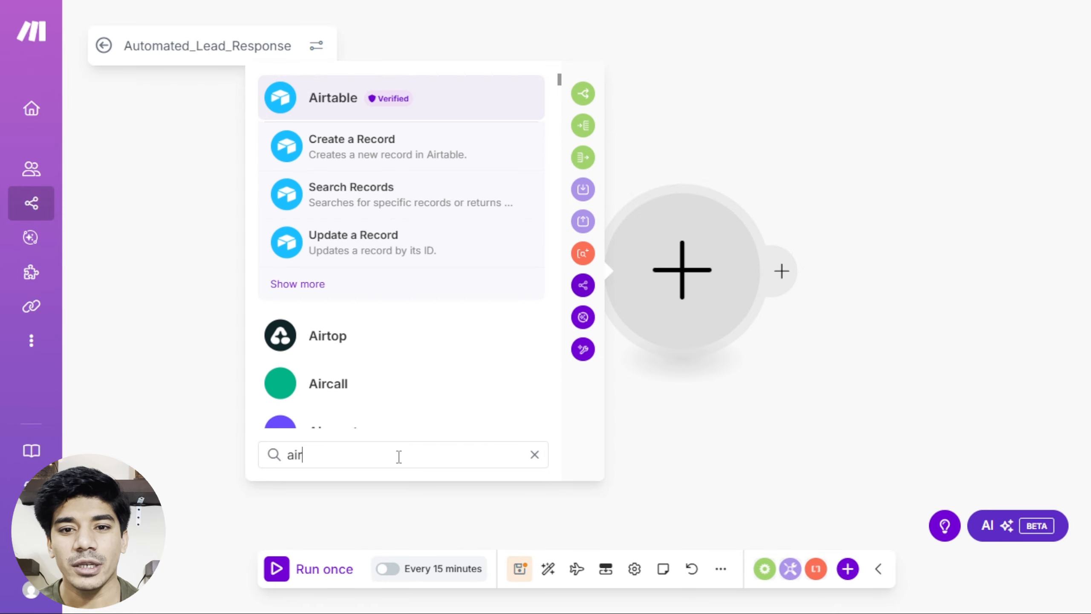
{"action": "left_click", "coordinate": [383, 147]}
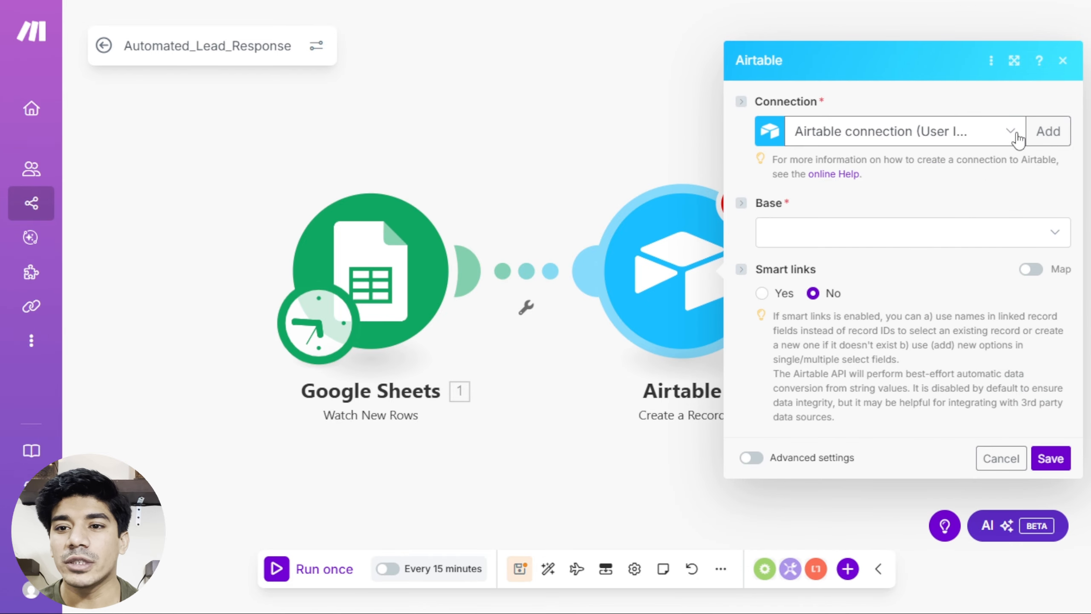
{"action": "left_click", "coordinate": [1017, 135]}
{"action": "left_click", "coordinate": [1047, 131]}
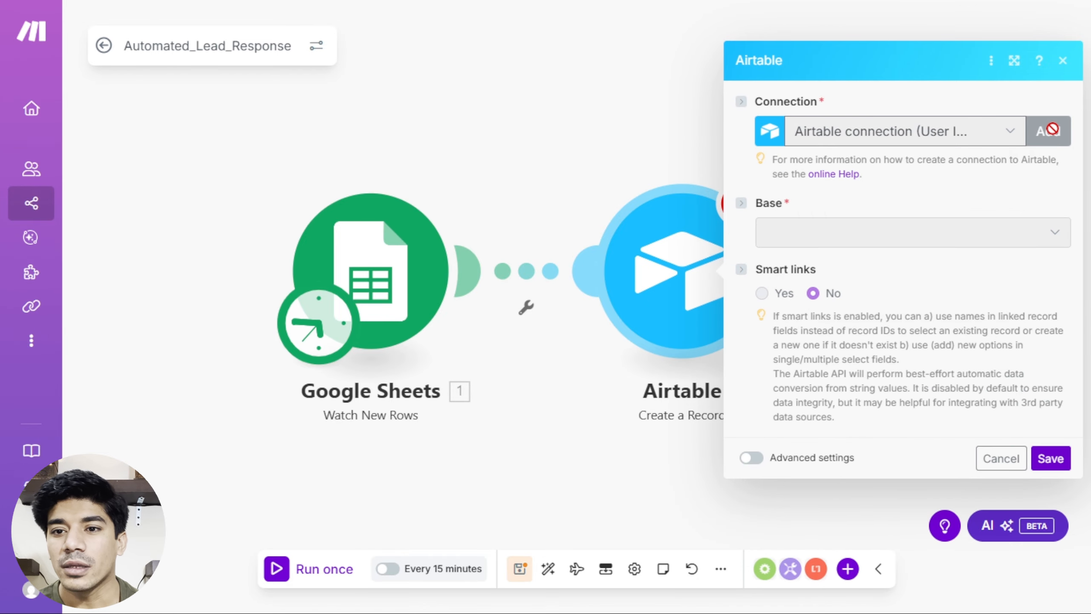
Set the new Airtable connection's type to Airtable OAuth.
{"action": "left_click", "coordinate": [973, 144]}
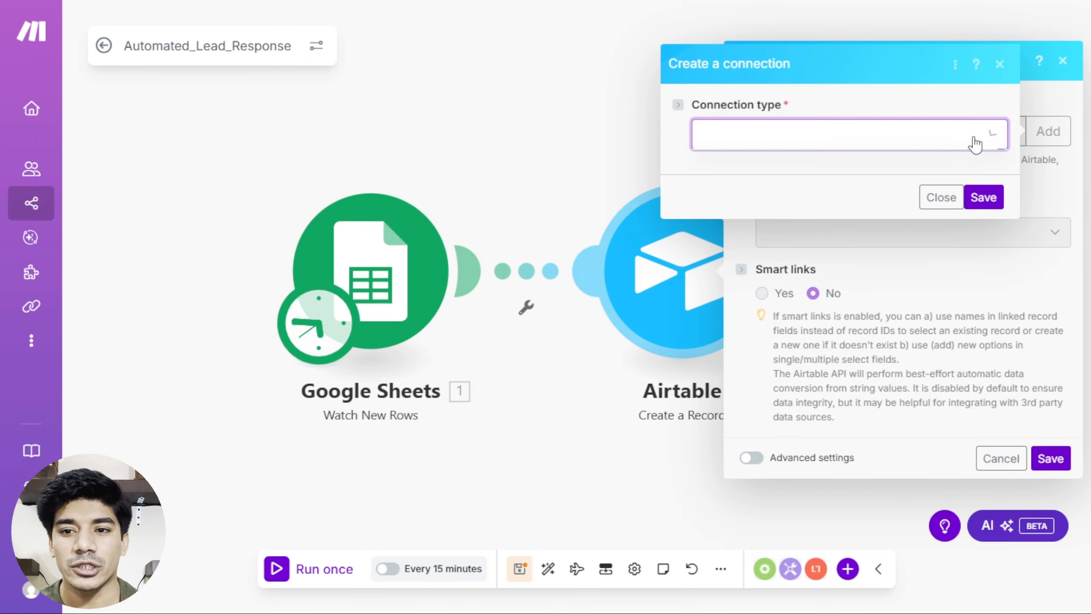
{"action": "left_click", "coordinate": [833, 190]}
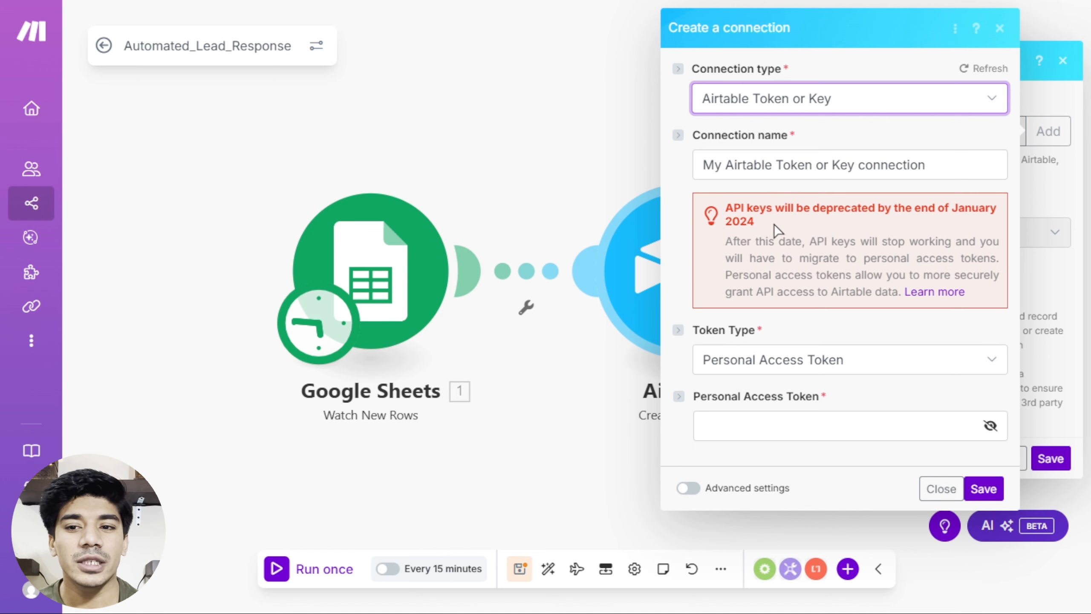
{"action": "left_click_drag", "start_coordinate": [725, 213], "coordinate": [793, 231]}
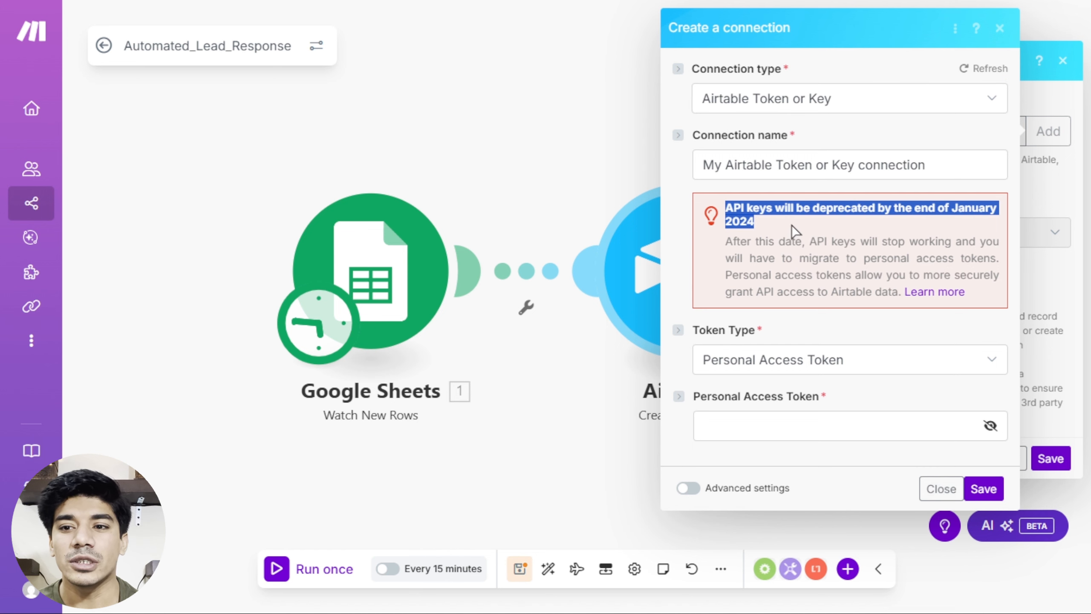
{"action": "left_click", "coordinate": [960, 104]}
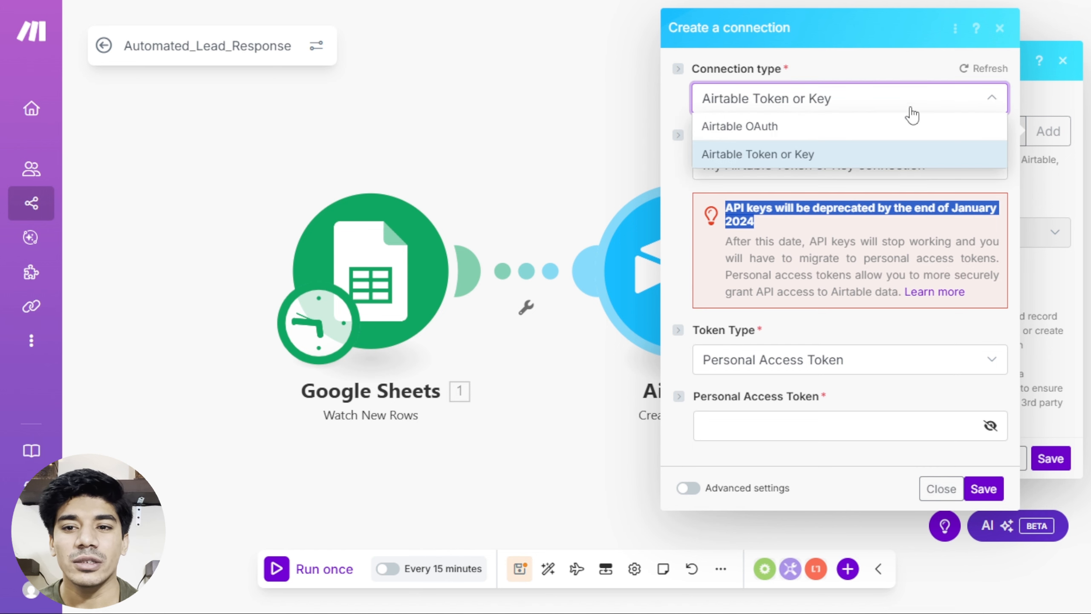
{"action": "left_click", "coordinate": [835, 137]}
Name the connection 'Updating Records' and save it to start Airtable authorization.
{"action": "left_click", "coordinate": [945, 167]}
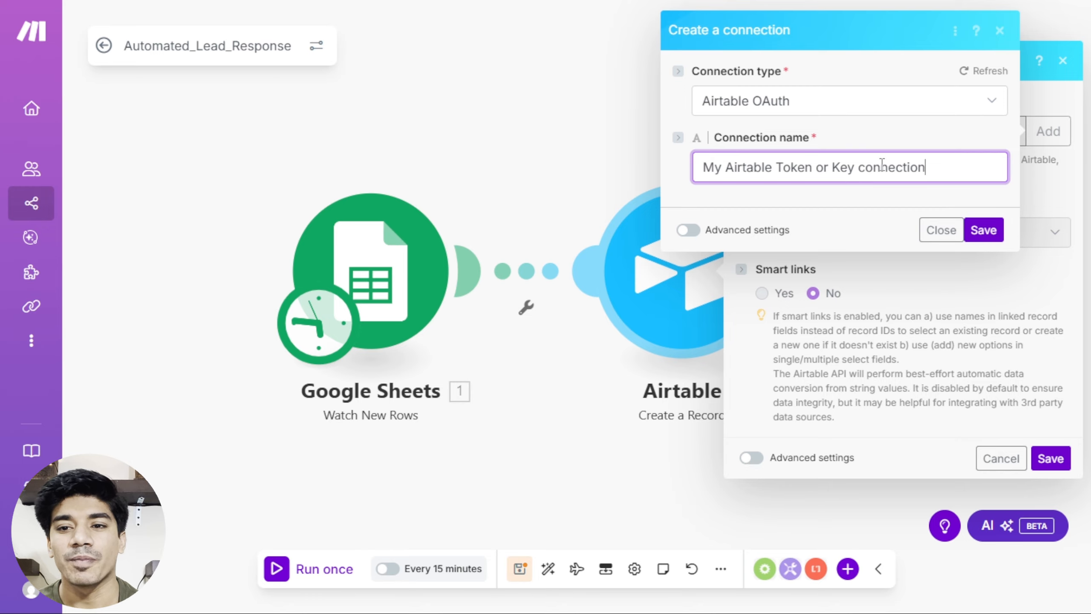
{"action": "left_click_drag", "start_coordinate": [927, 166], "coordinate": [695, 159]}
{"action": "key", "text": "BackSpace"}
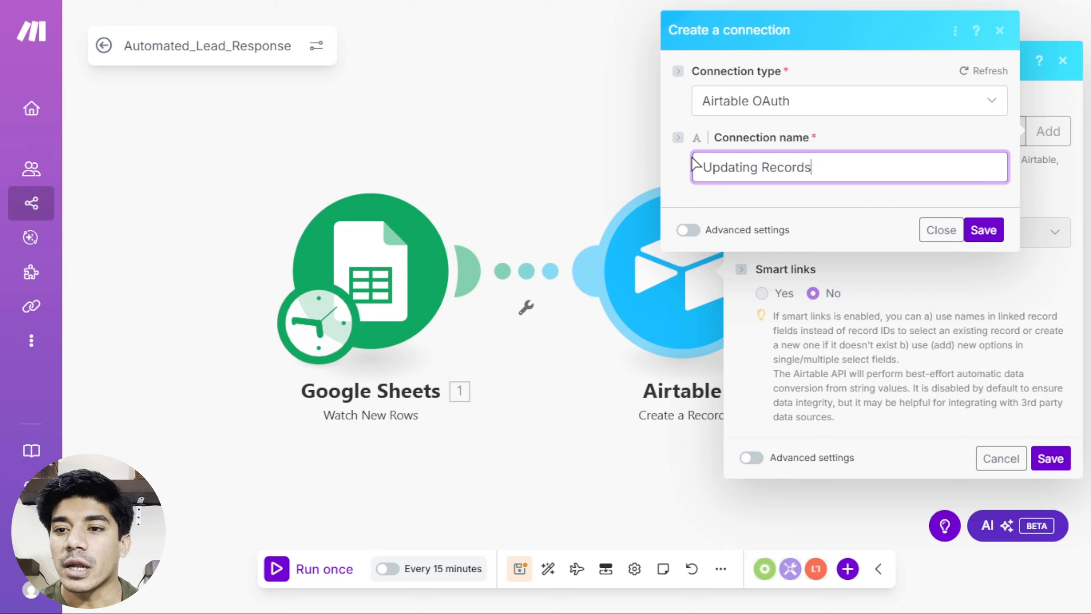
{"action": "left_click", "coordinate": [983, 231]}
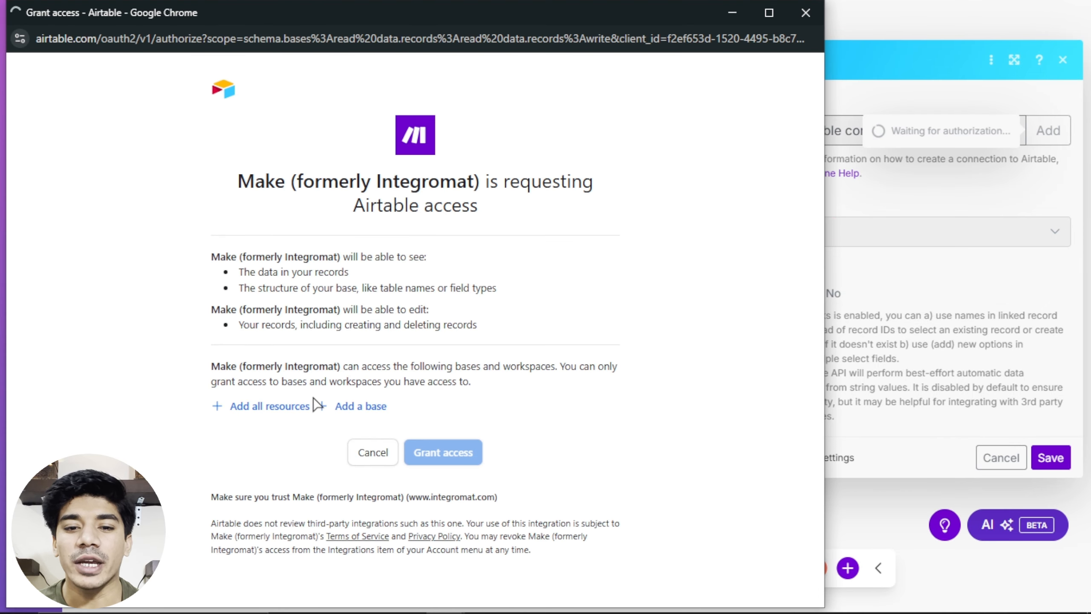
Grant Make access to all Airtable resources plus the Leads base.
{"action": "left_click", "coordinate": [279, 408]}
{"action": "left_click", "coordinate": [255, 456]}
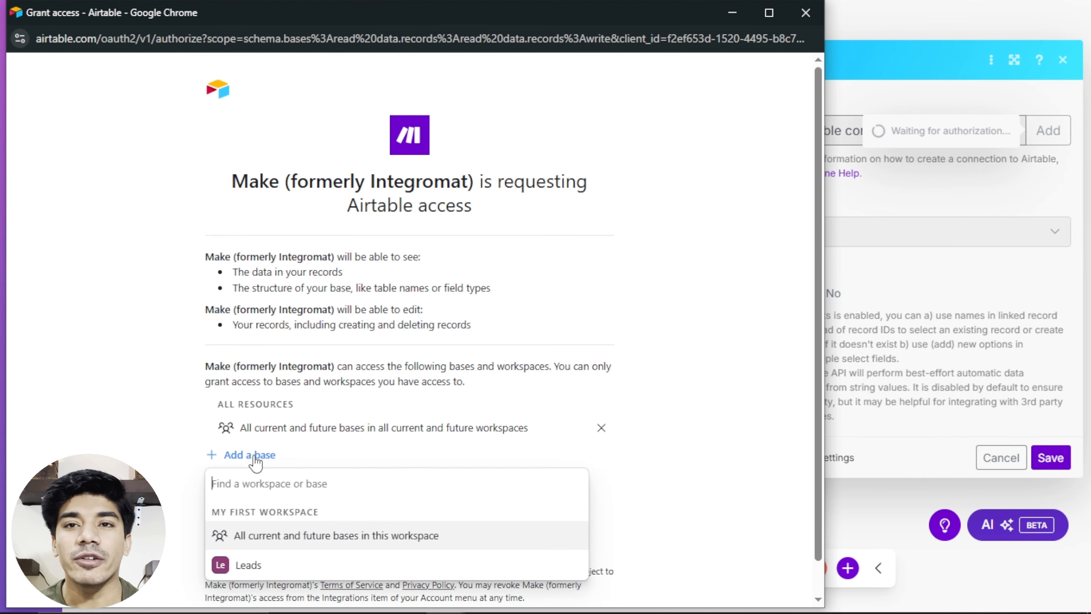
{"action": "left_click", "coordinate": [243, 565]}
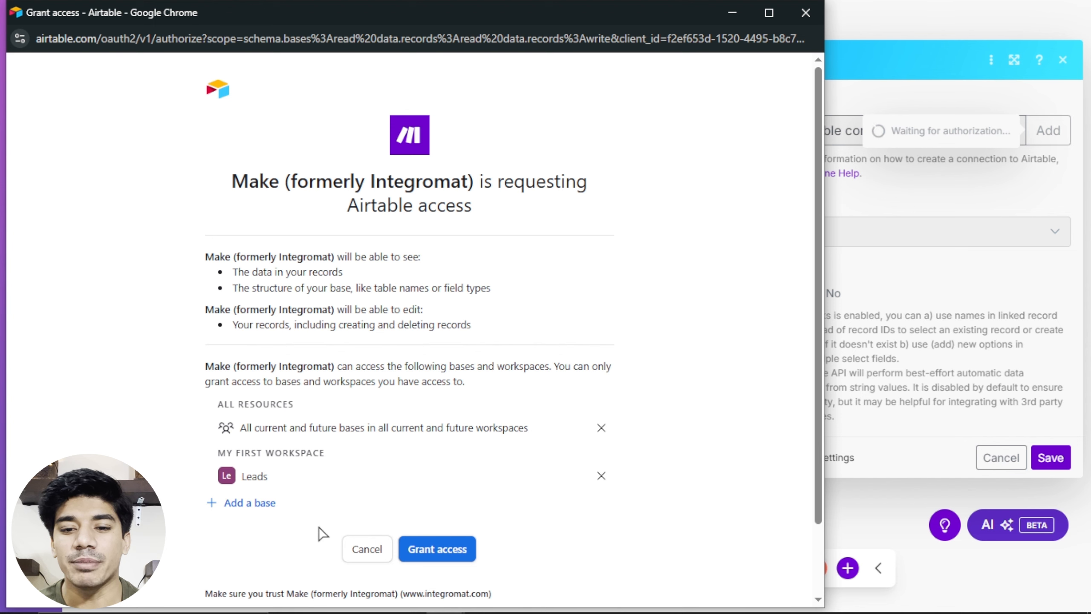
{"action": "left_click", "coordinate": [433, 549]}
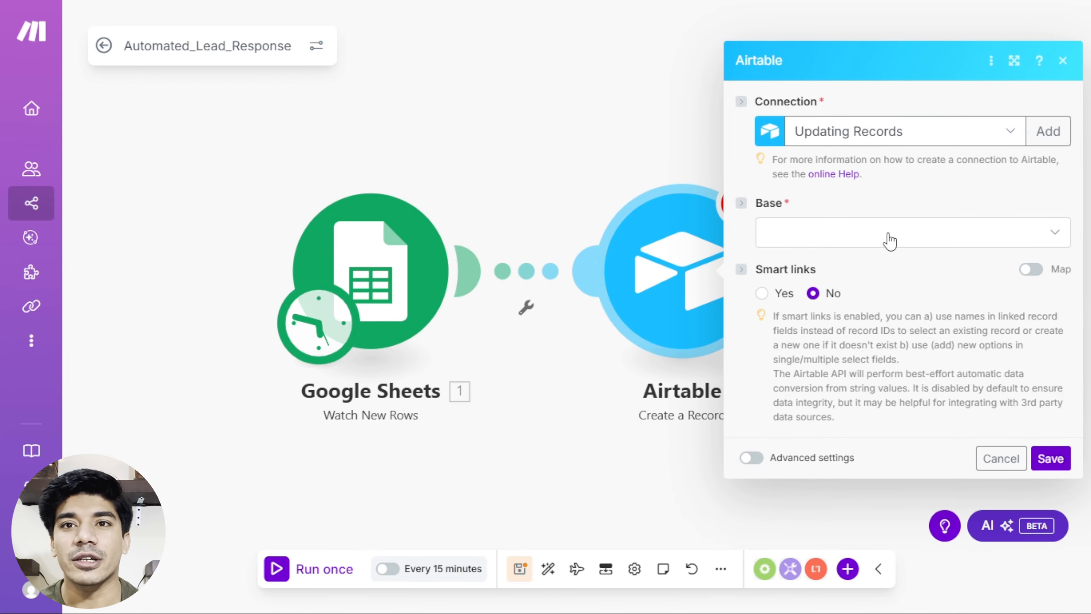
Point the Airtable module at the Leads base and Leads table.
{"action": "left_click", "coordinate": [889, 240]}
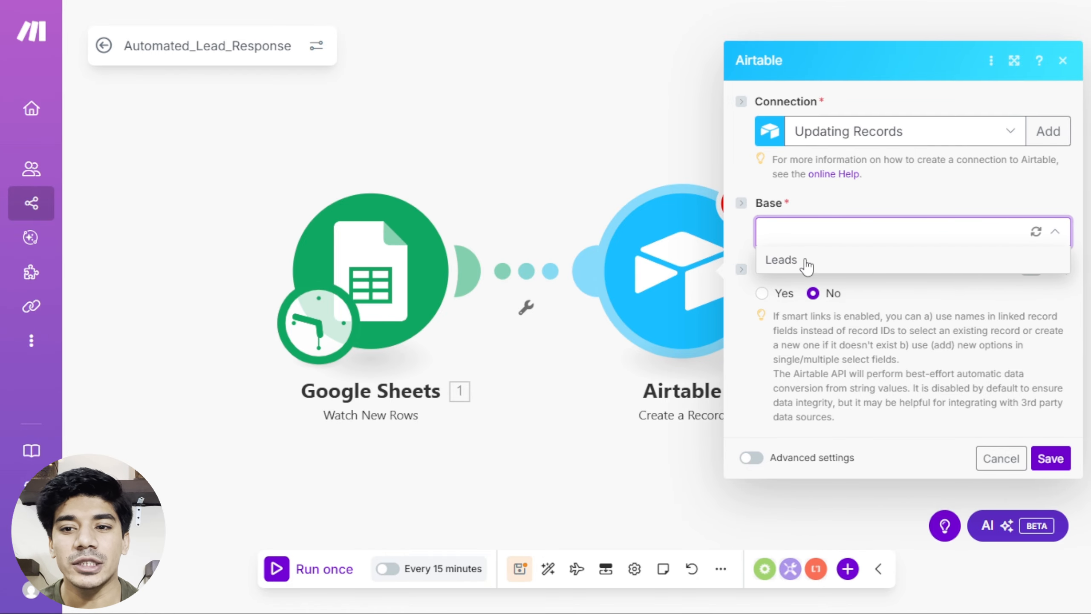
{"action": "left_click", "coordinate": [804, 260]}
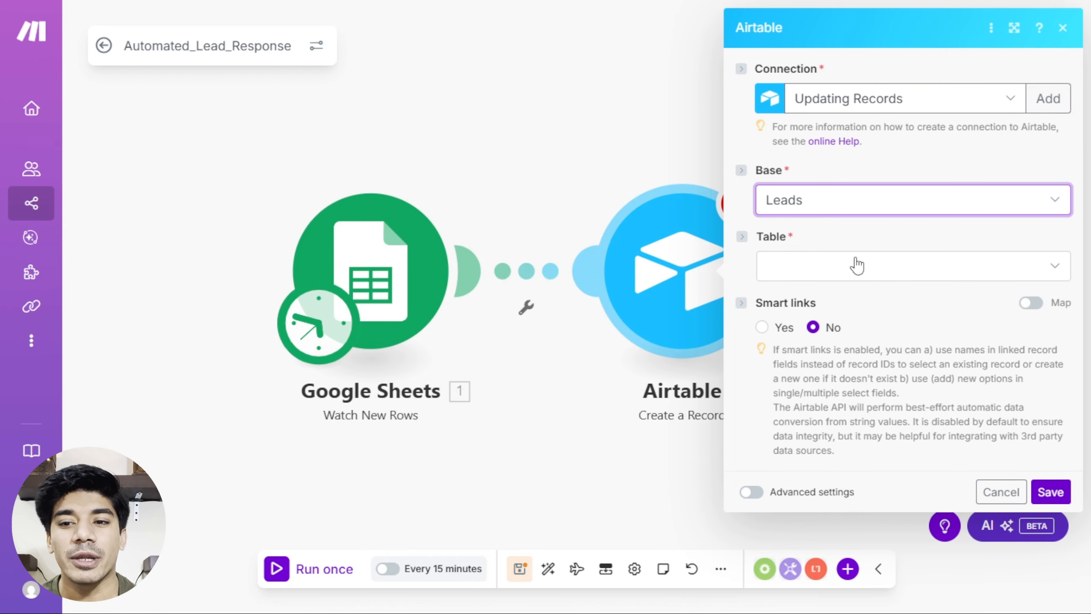
{"action": "left_click", "coordinate": [831, 275]}
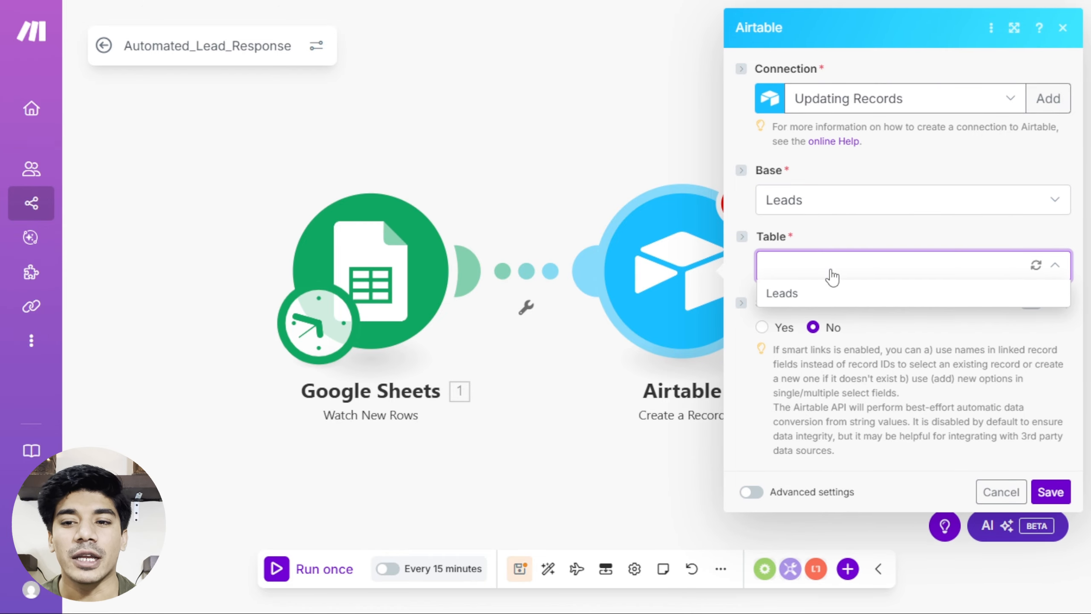
{"action": "left_click", "coordinate": [782, 292]}
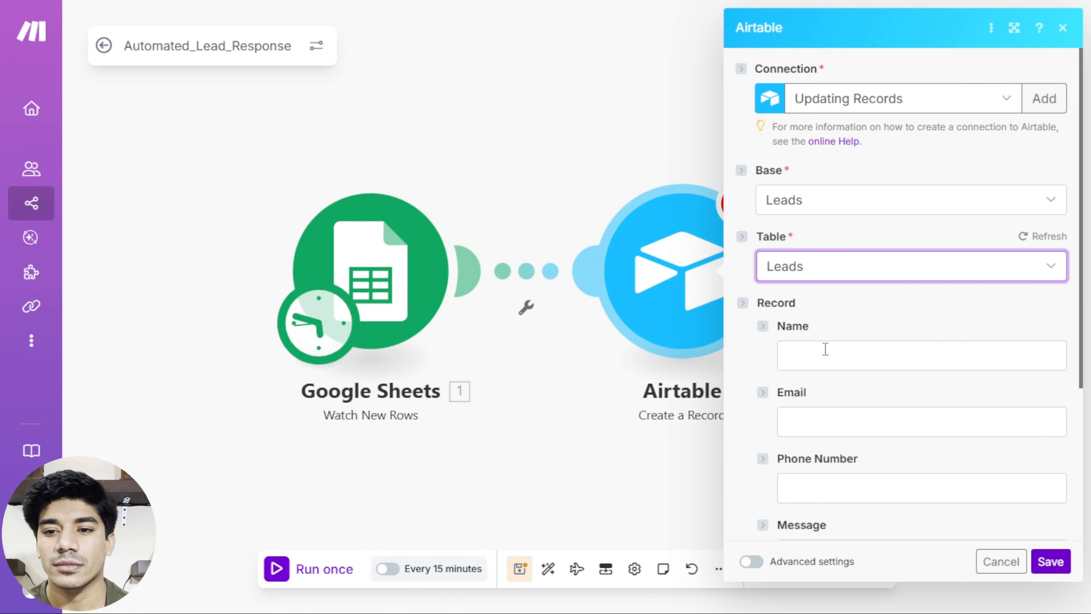
Map the sheet's Name (B), Email (C) and Phone number (D) into the matching fields.
{"action": "left_click", "coordinate": [825, 349]}
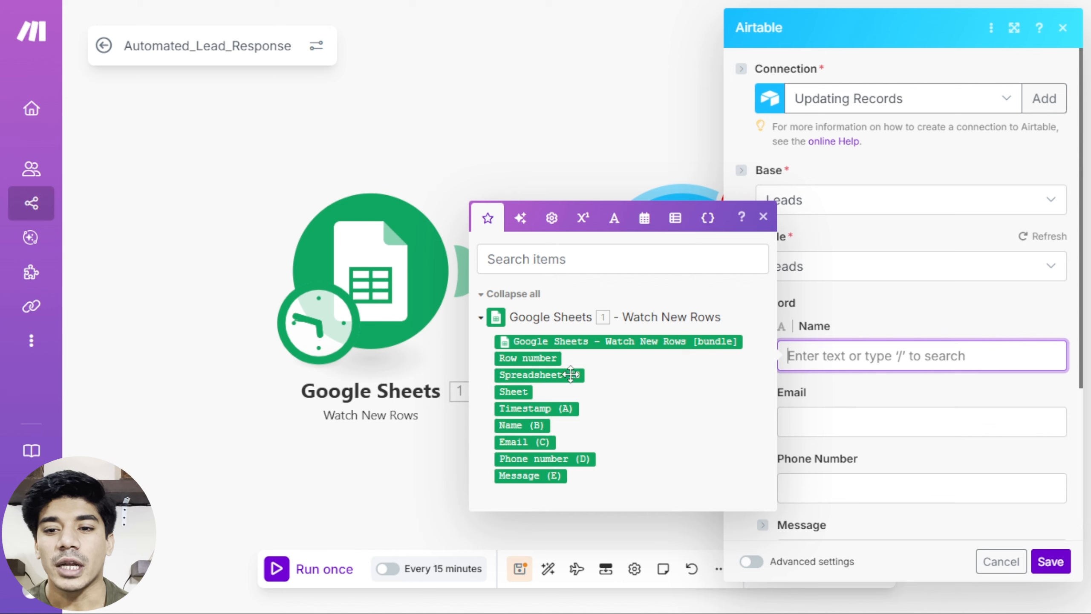
{"action": "left_click_drag", "start_coordinate": [514, 426], "coordinate": [802, 358]}
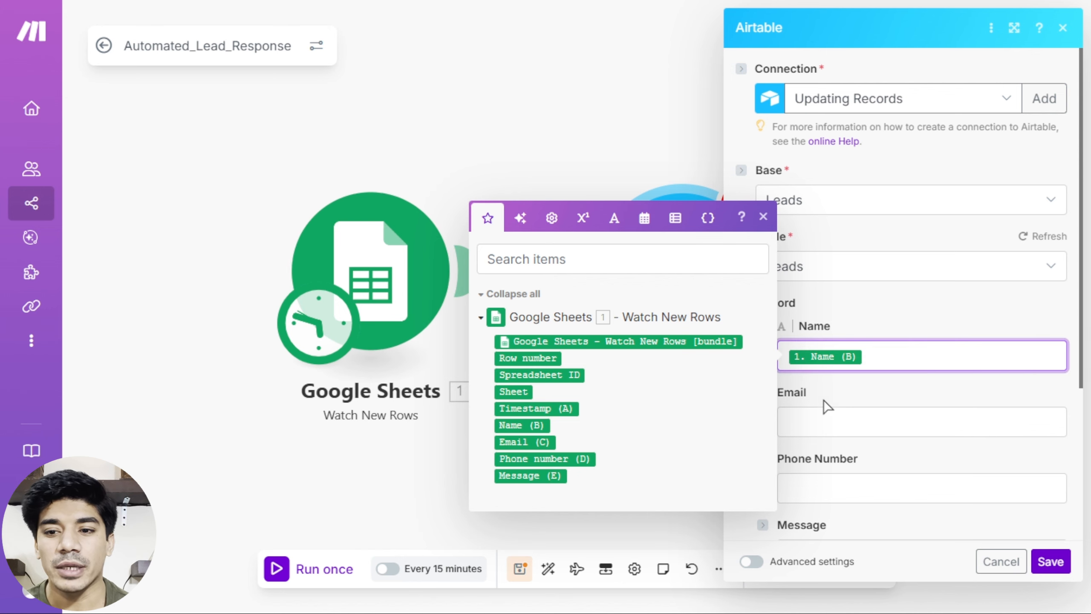
{"action": "left_click", "coordinate": [825, 423]}
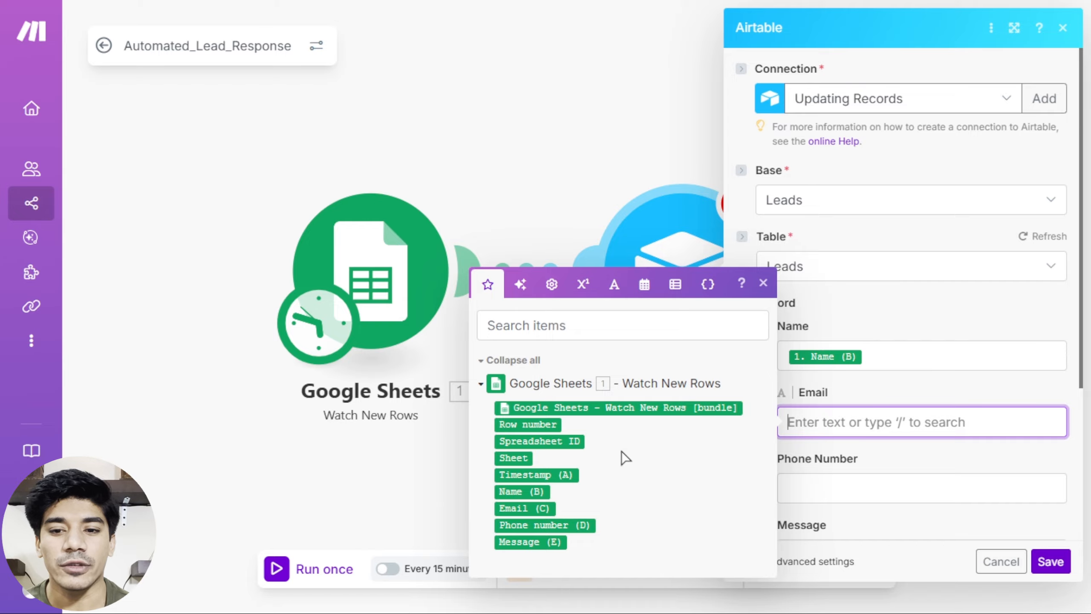
{"action": "left_click_drag", "start_coordinate": [522, 508], "coordinate": [845, 420]}
{"action": "left_click_drag", "start_coordinate": [830, 439], "coordinate": [830, 436]}
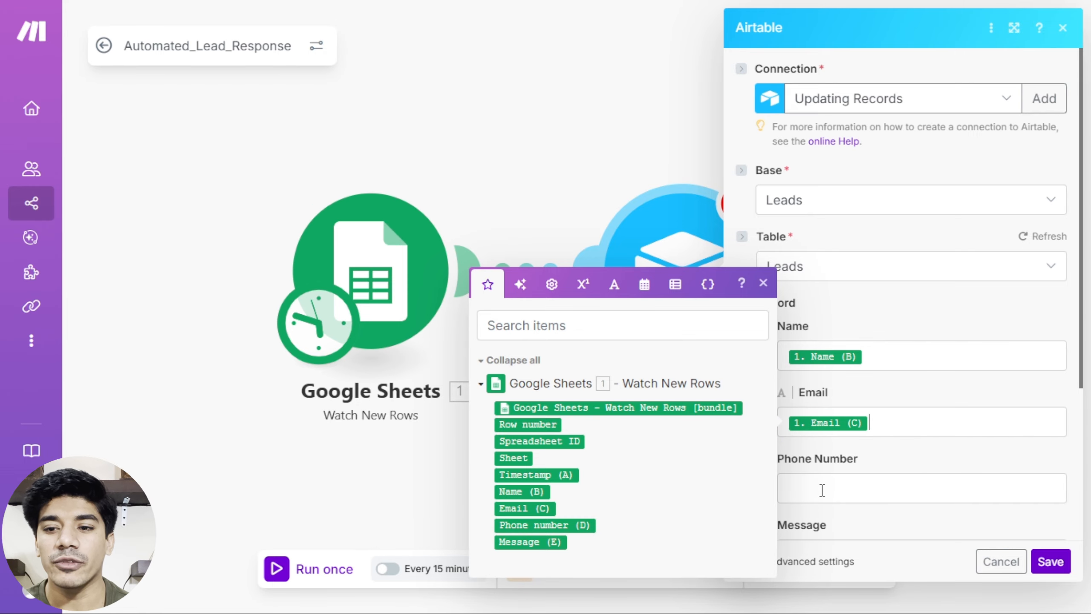
{"action": "left_click", "coordinate": [821, 487]}
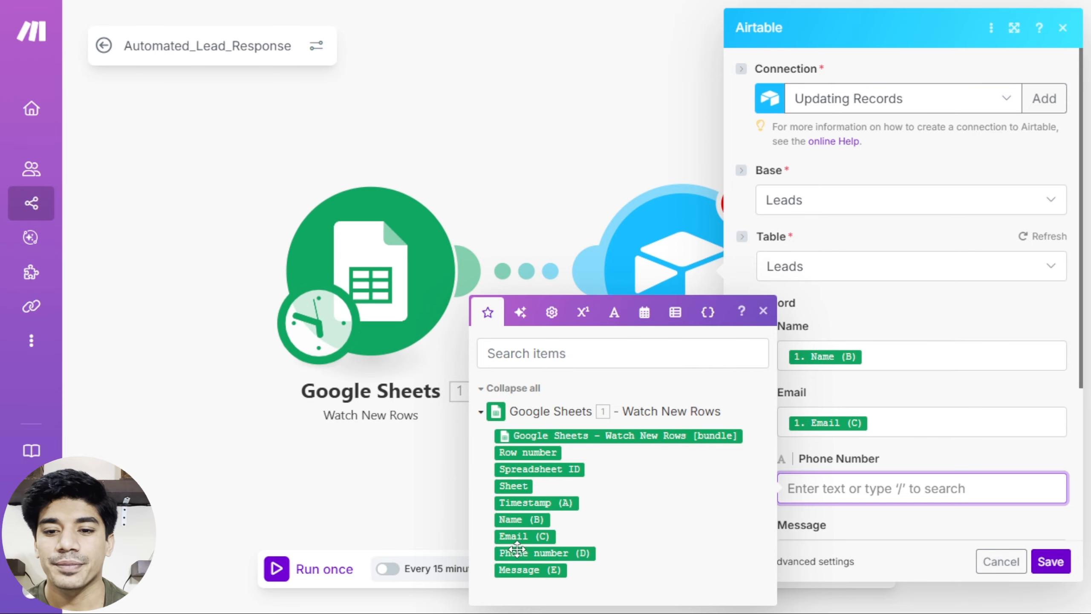
{"action": "left_click_drag", "start_coordinate": [513, 555], "coordinate": [794, 486]}
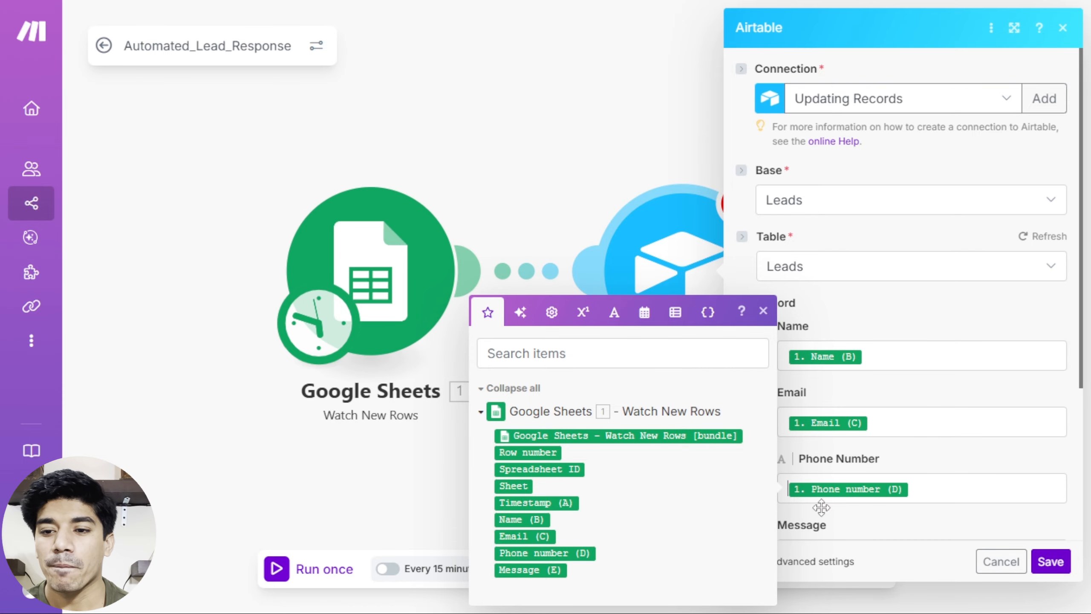
Map Message (E) into the Message field and save the Airtable module.
{"action": "scroll", "coordinate": [871, 516], "scroll_direction": "down", "scroll_amount": 1}
{"action": "scroll", "coordinate": [883, 480], "scroll_direction": "down", "scroll_amount": 1}
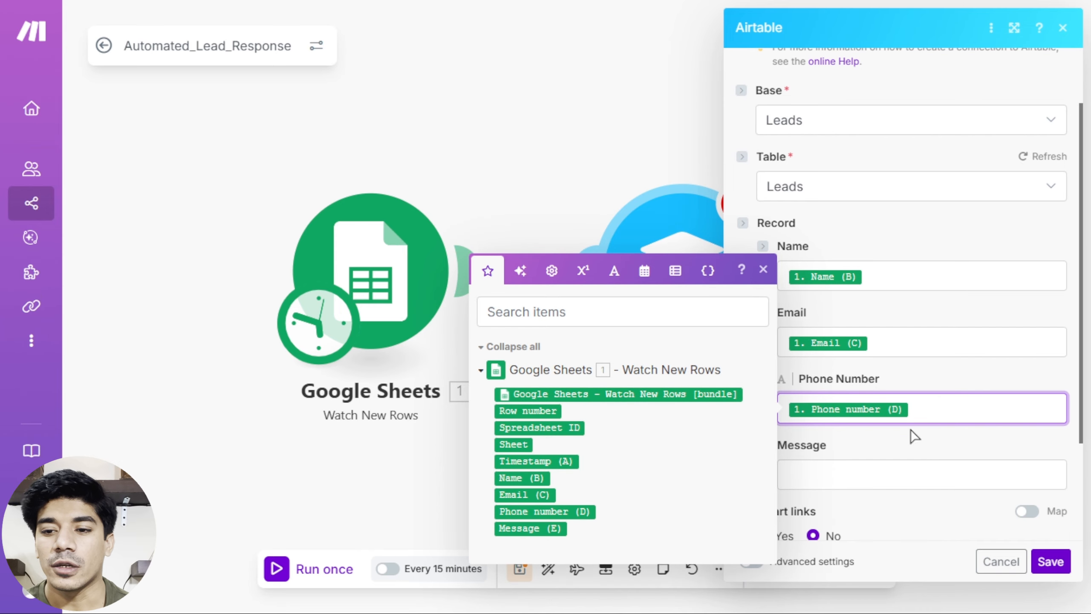
{"action": "left_click", "coordinate": [835, 470]}
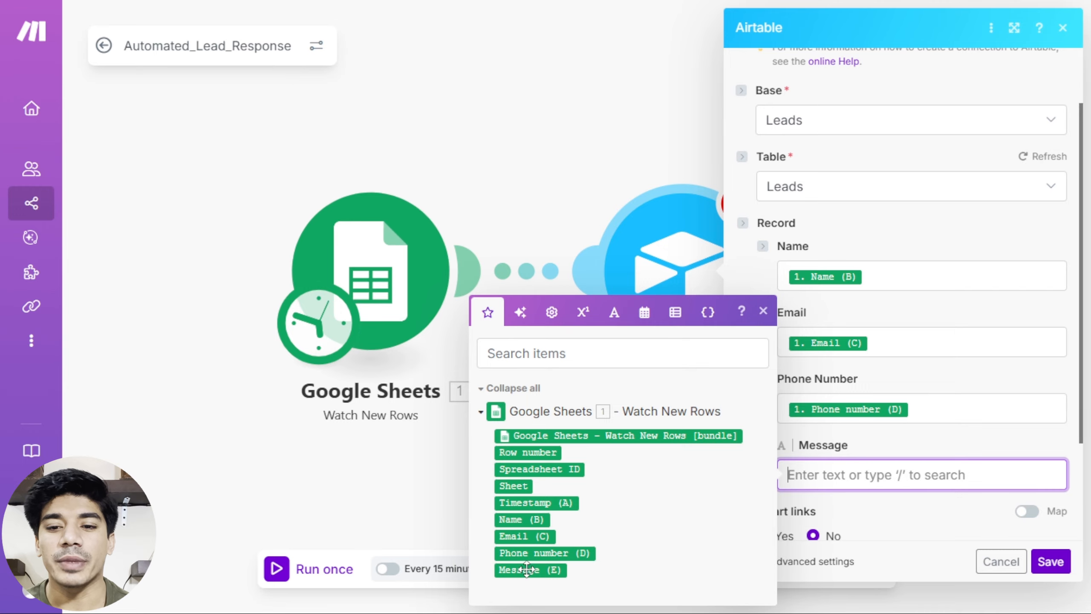
{"action": "left_click_drag", "start_coordinate": [528, 569], "coordinate": [835, 473]}
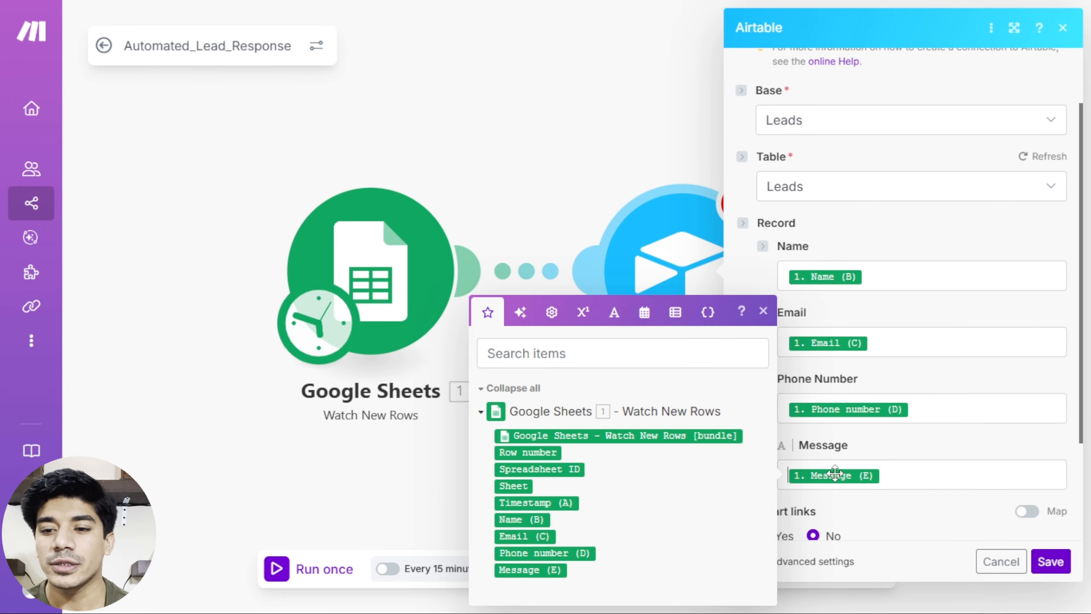
{"action": "left_click", "coordinate": [926, 442]}
{"action": "scroll", "coordinate": [925, 441], "scroll_direction": "down", "scroll_amount": 2}
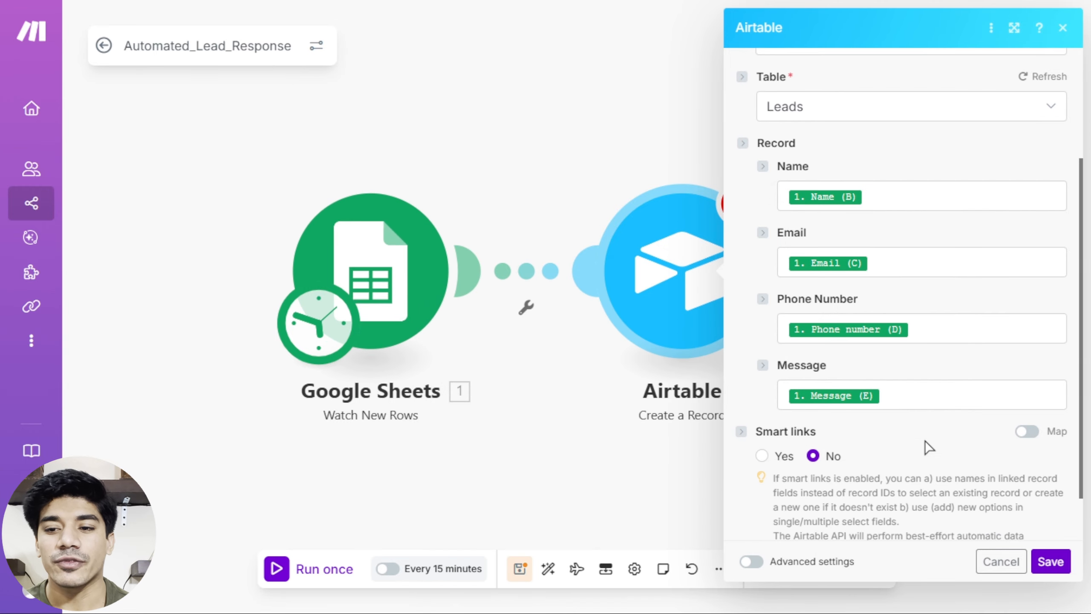
{"action": "scroll", "coordinate": [906, 451], "scroll_direction": "down", "scroll_amount": 2}
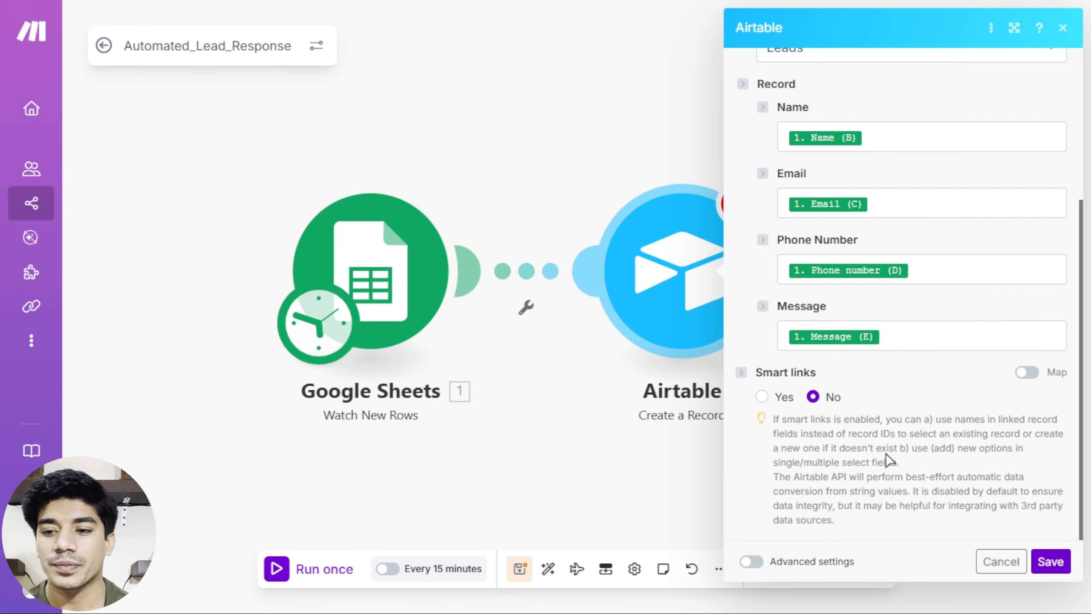
{"action": "left_click", "coordinate": [1050, 561]}
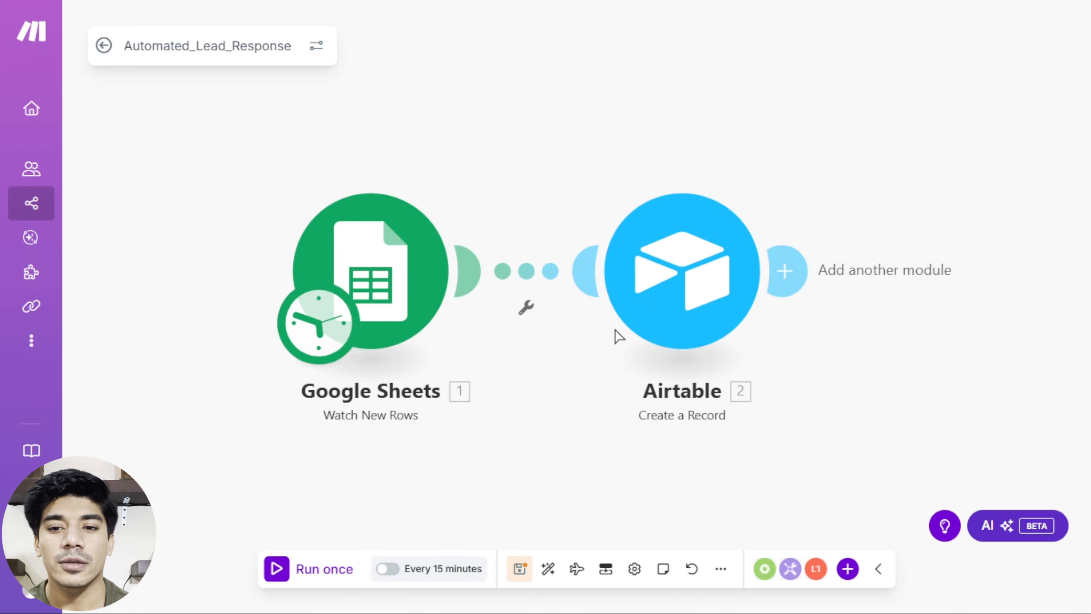
Add Slack's Create a Message module after the Airtable step, found by searching 'slack'.
{"action": "left_click", "coordinate": [786, 273]}
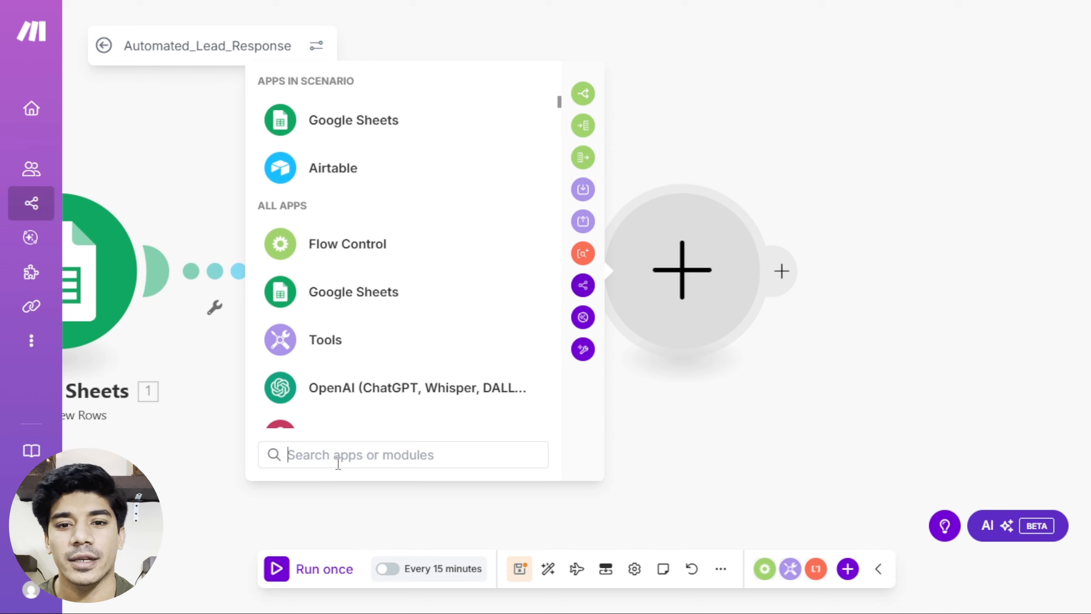
{"action": "type", "text": "slack"}
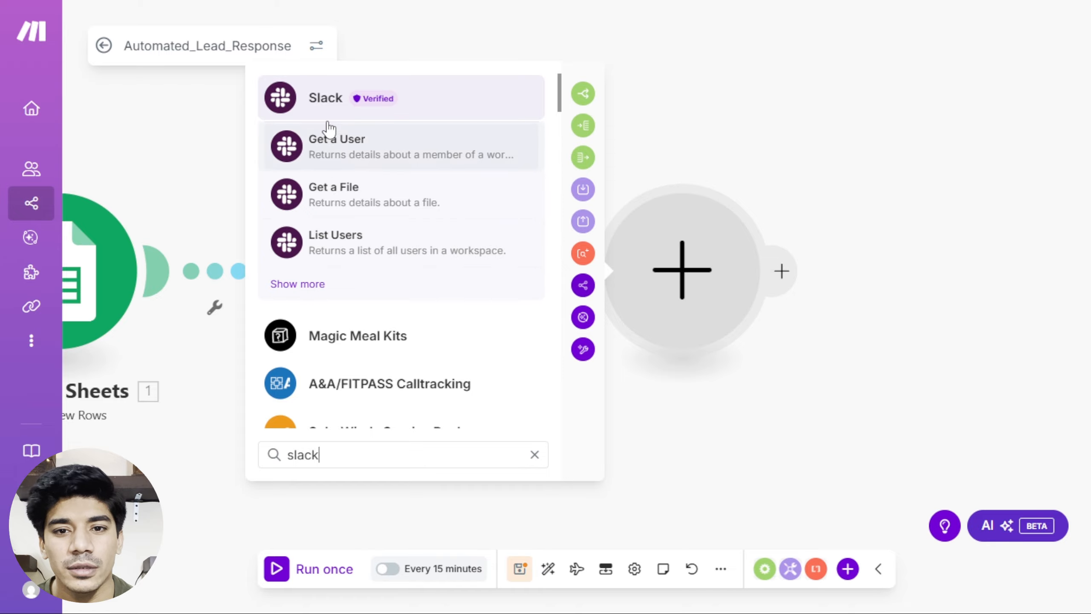
{"action": "left_click", "coordinate": [323, 105]}
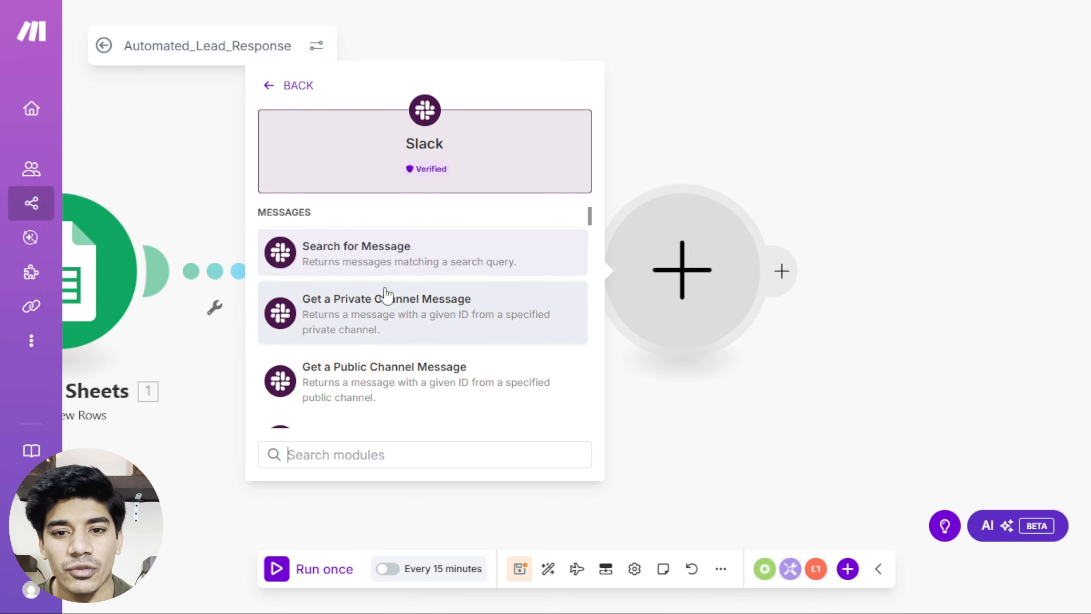
{"action": "scroll", "coordinate": [386, 295], "scroll_direction": "down", "scroll_amount": 5}
{"action": "left_click", "coordinate": [366, 292]}
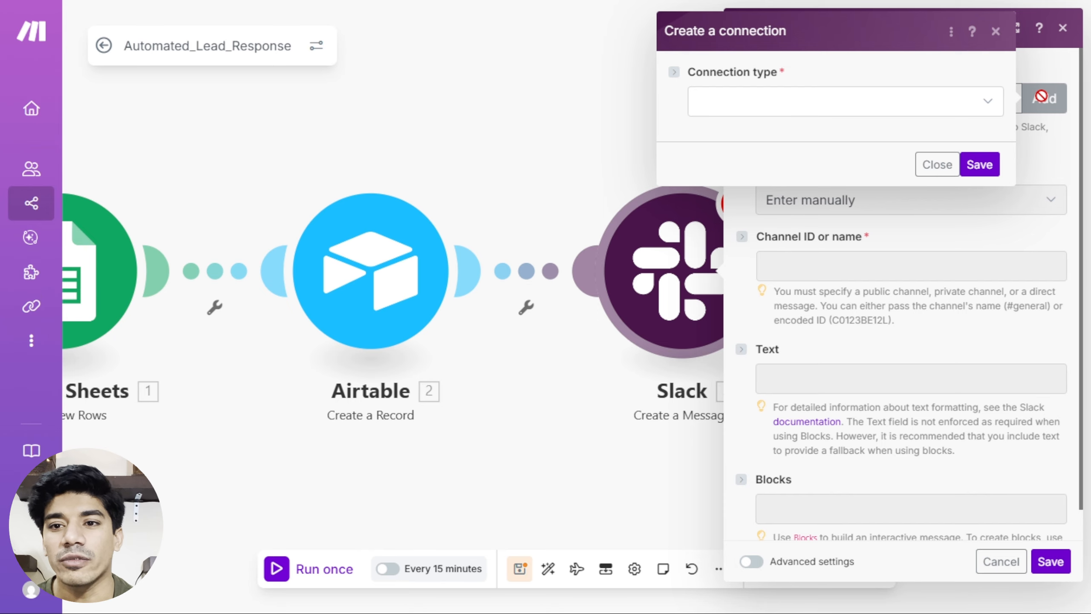
Create a Slack (user) connection and save it to open Slack's permission page.
{"action": "left_click", "coordinate": [993, 107]}
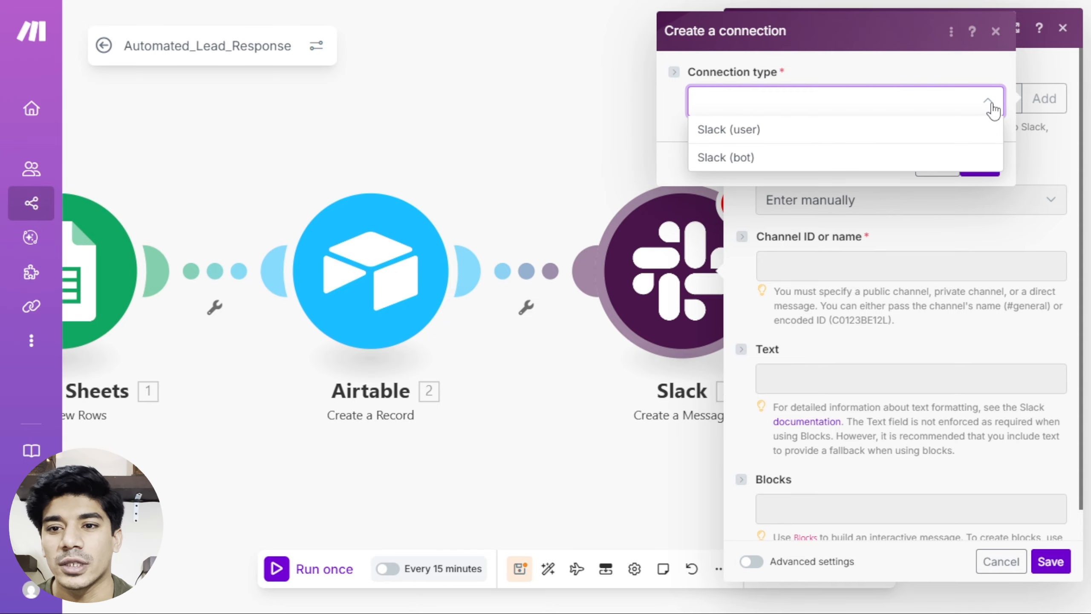
{"action": "left_click", "coordinate": [917, 134]}
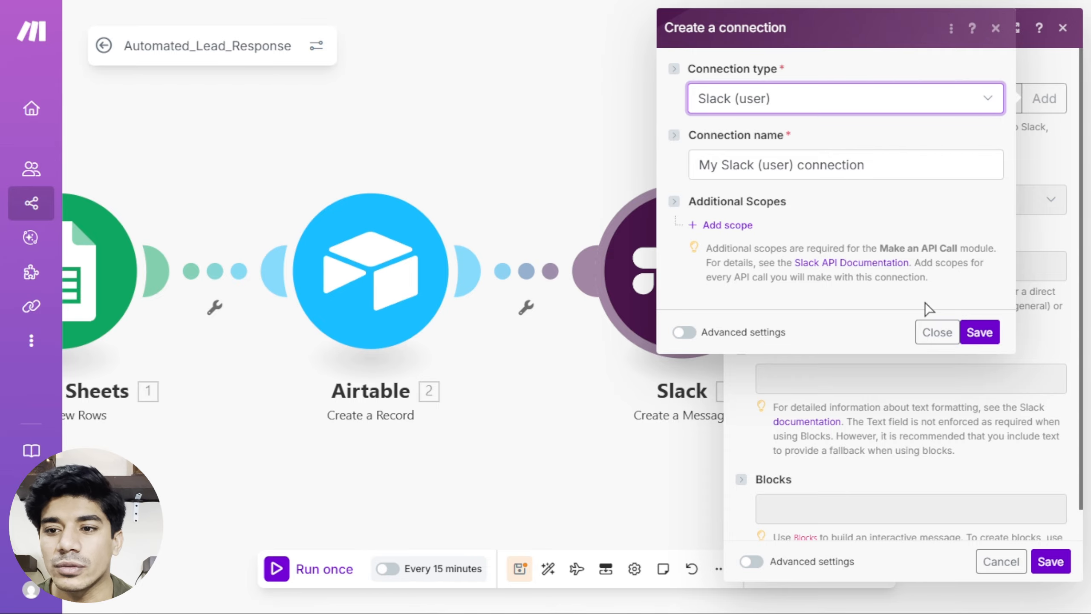
{"action": "left_click", "coordinate": [980, 333]}
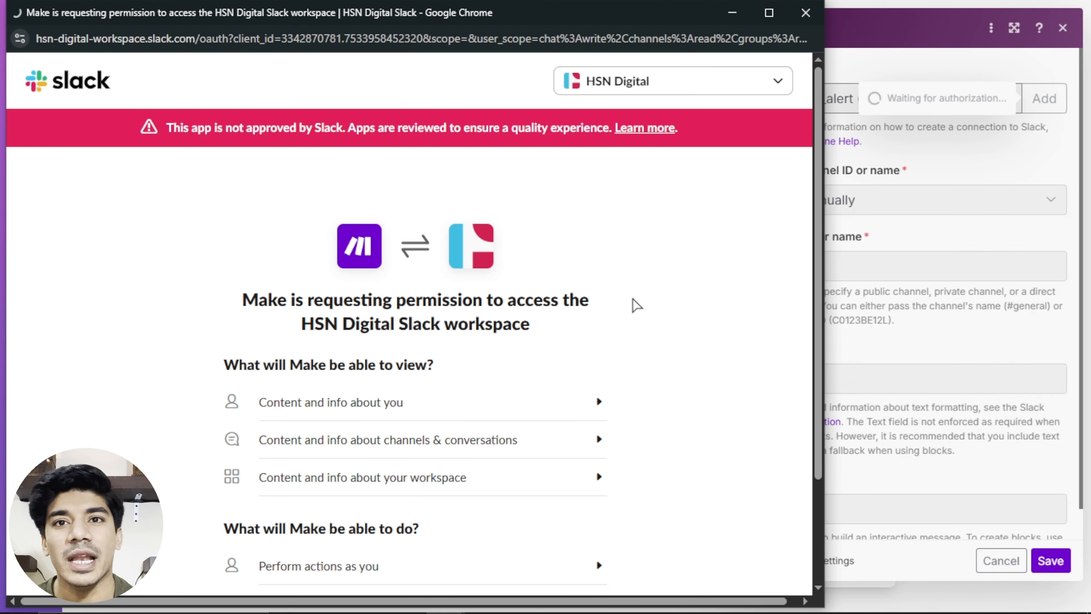
Allow Make access to the HSN Digital Slack workspace.
{"action": "scroll", "coordinate": [636, 305], "scroll_direction": "down", "scroll_amount": 3}
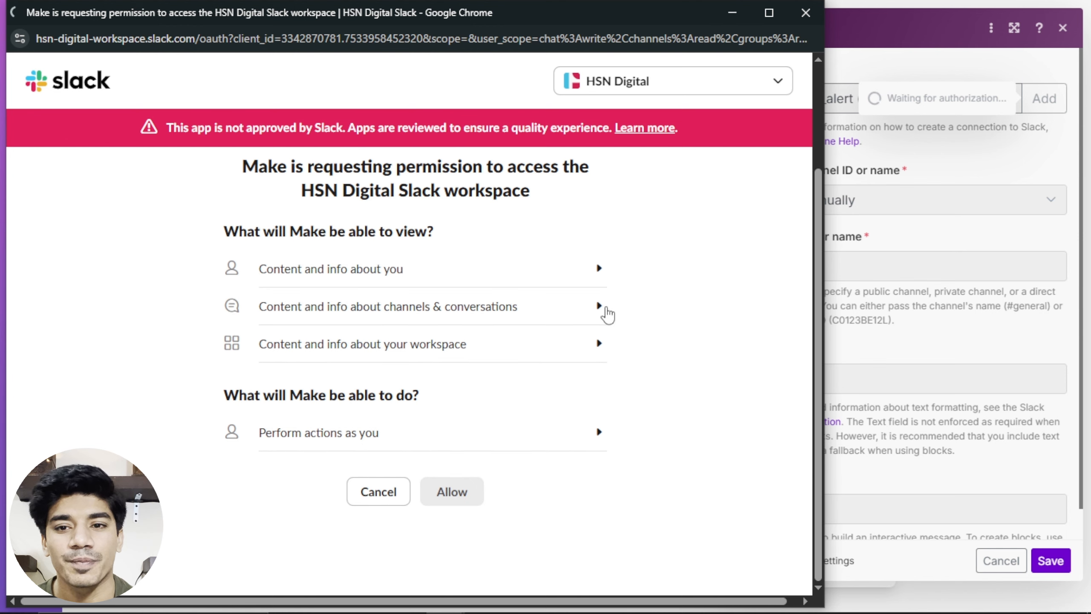
{"action": "left_click", "coordinate": [450, 492]}
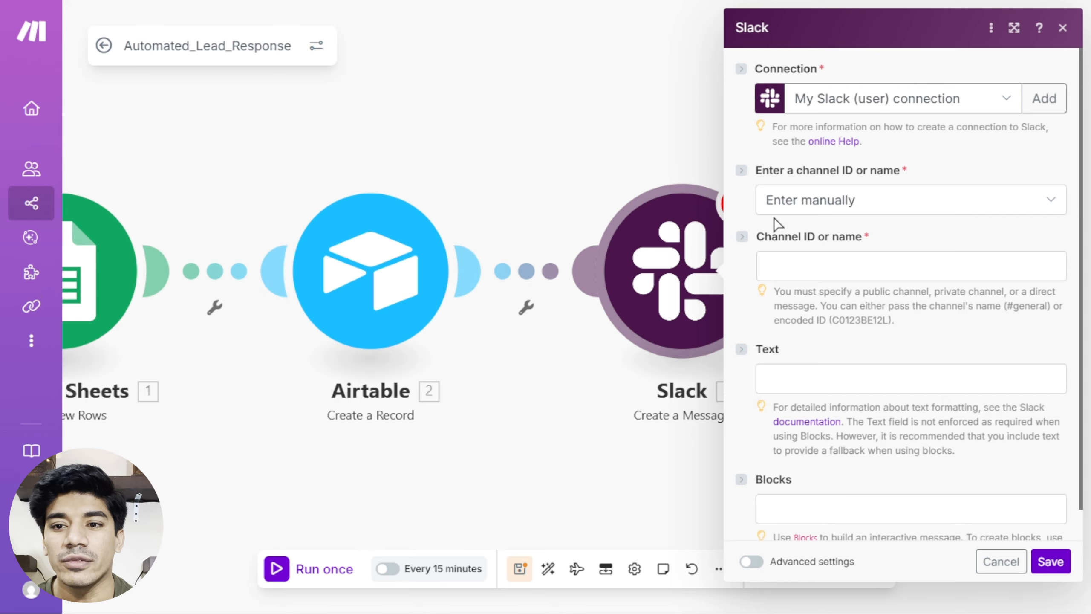
Set the Slack channel to the public channel lead-alert, chosen from the list.
{"action": "left_click", "coordinate": [881, 207]}
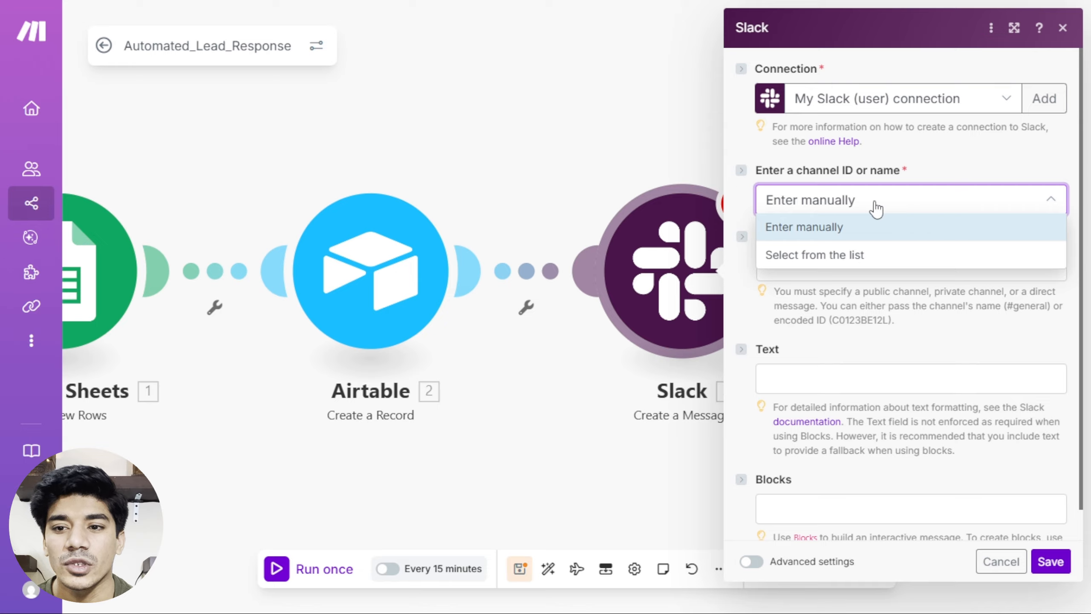
{"action": "left_click", "coordinate": [845, 257]}
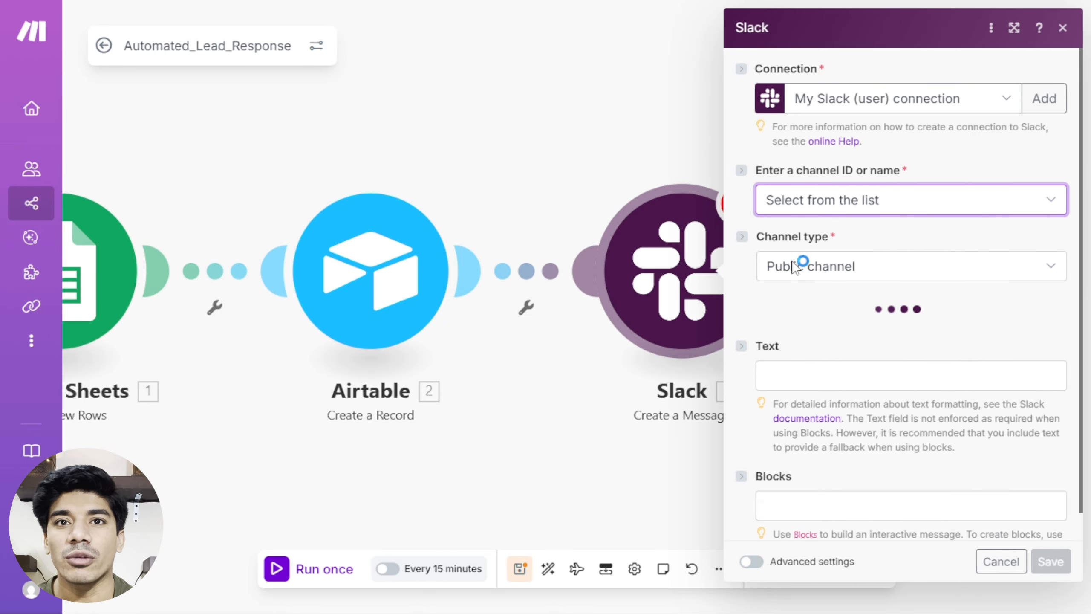
{"action": "left_click", "coordinate": [820, 267]}
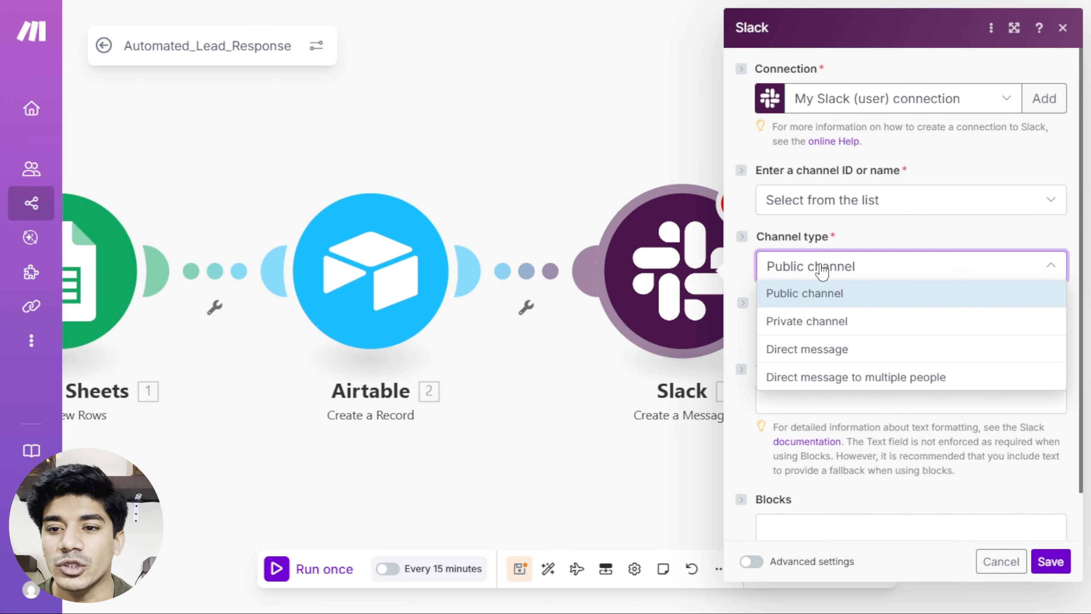
{"action": "left_click", "coordinate": [794, 301]}
{"action": "left_click", "coordinate": [823, 333]}
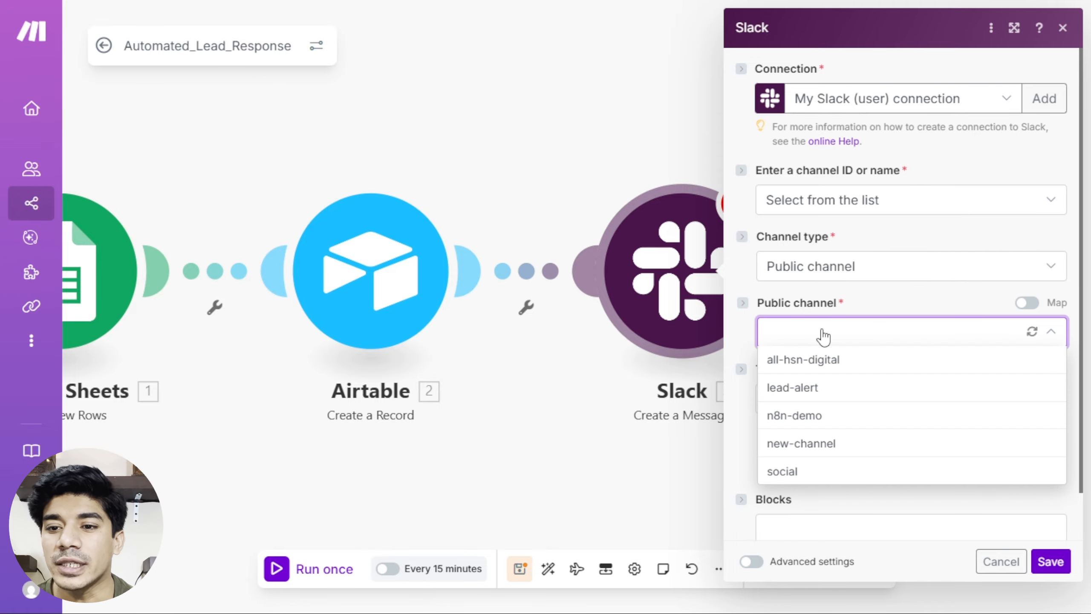
{"action": "left_click", "coordinate": [799, 388]}
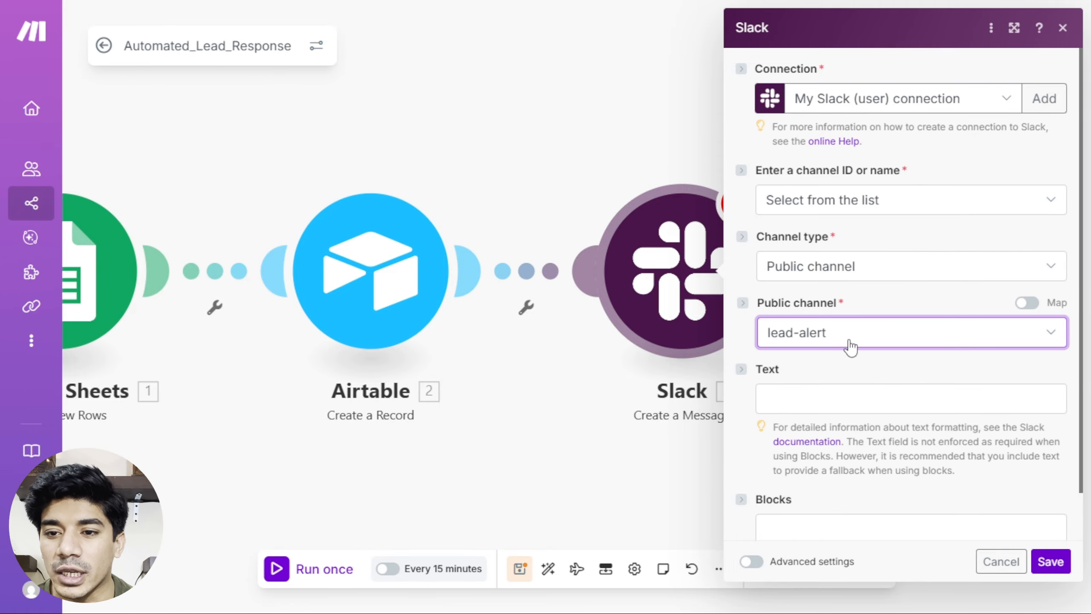
Start the message text with the pasted intro line followed by the lead's Name (B).
{"action": "scroll", "coordinate": [809, 359], "scroll_direction": "down", "scroll_amount": 1}
{"action": "left_click", "coordinate": [808, 344]}
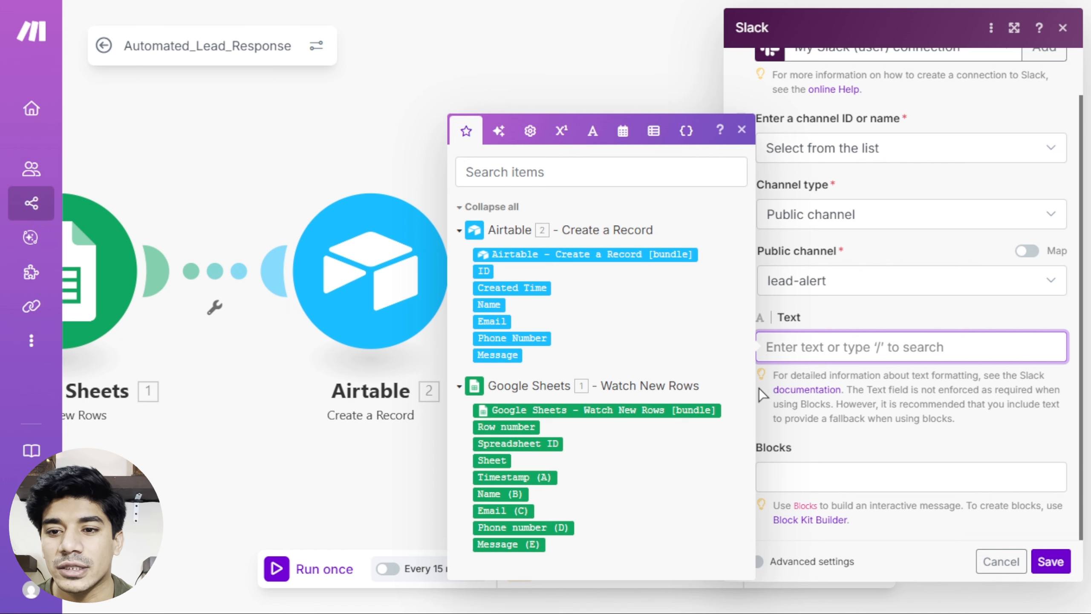
{"action": "left_click", "coordinate": [834, 342]}
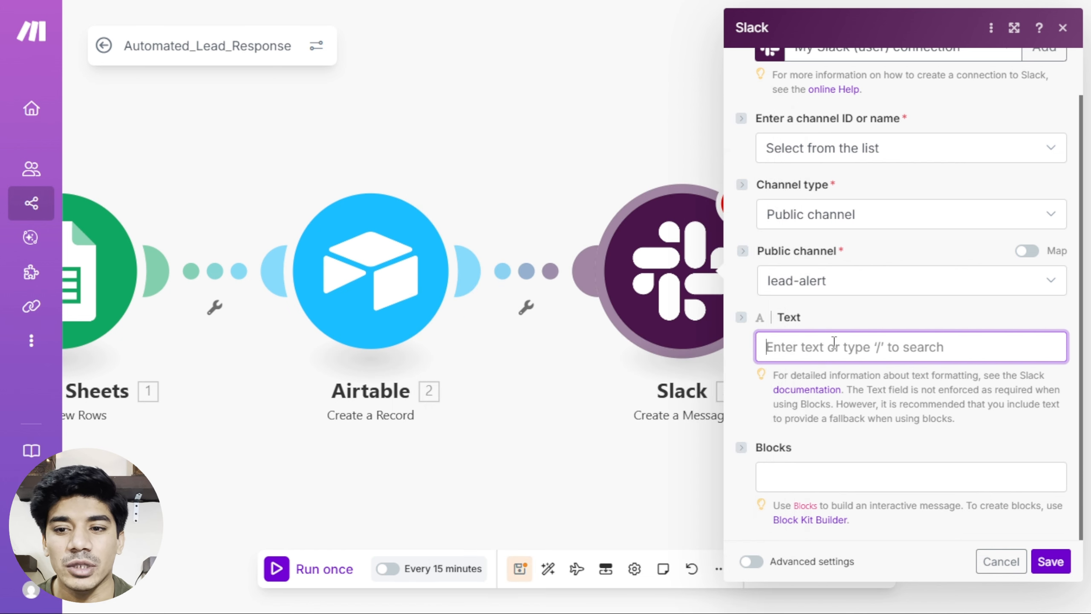
{"action": "type", "text": "Hey team, we just got a new lead:"}
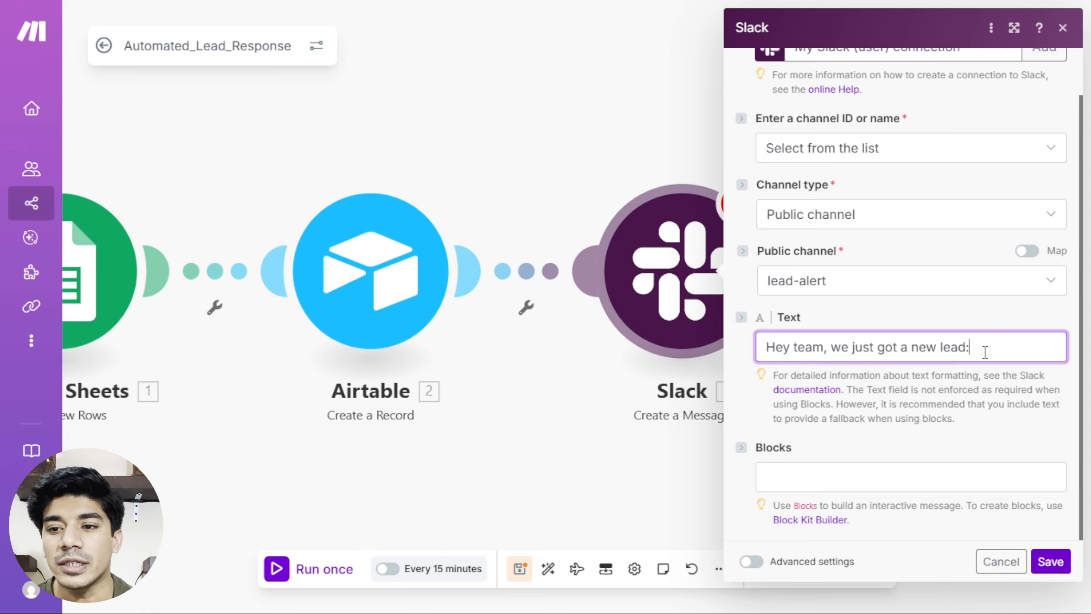
{"action": "left_click", "coordinate": [983, 347]}
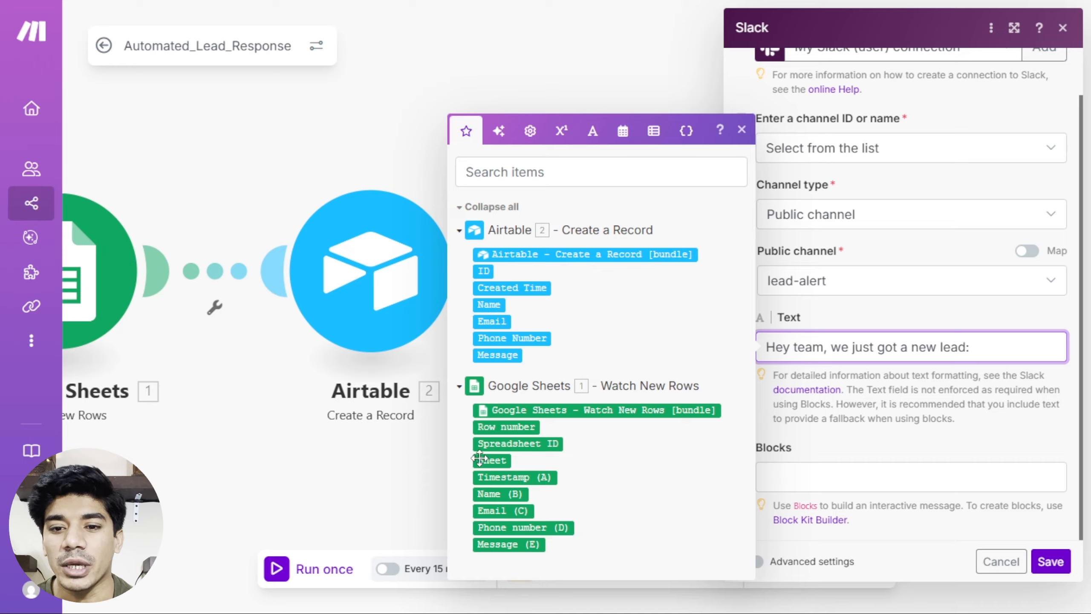
{"action": "left_click", "coordinate": [488, 494]}
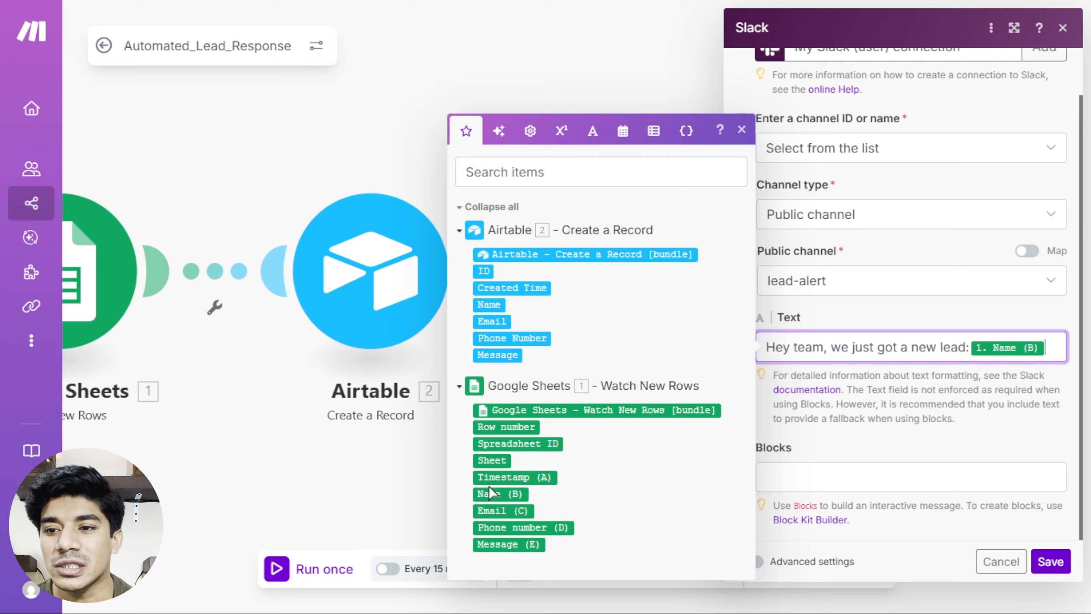
Append '--' Email (C), '--' Phone number (D) and '-- Notes:' Message (E), then save.
{"action": "type", "text": "--"}
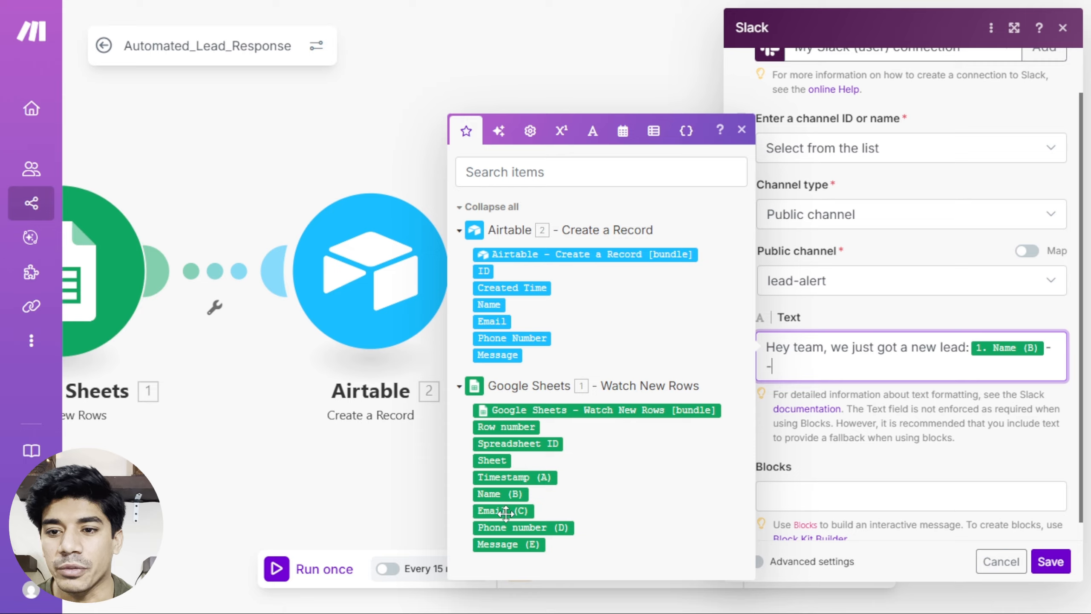
{"action": "left_click", "coordinate": [505, 512]}
{"action": "type", "text": "--"}
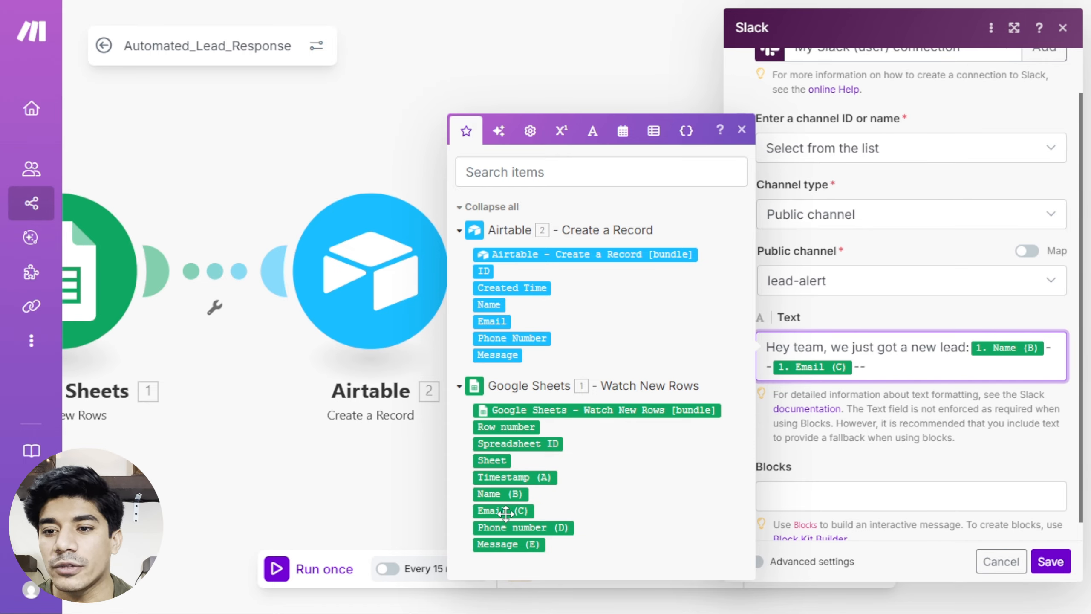
{"action": "left_click", "coordinate": [506, 525]}
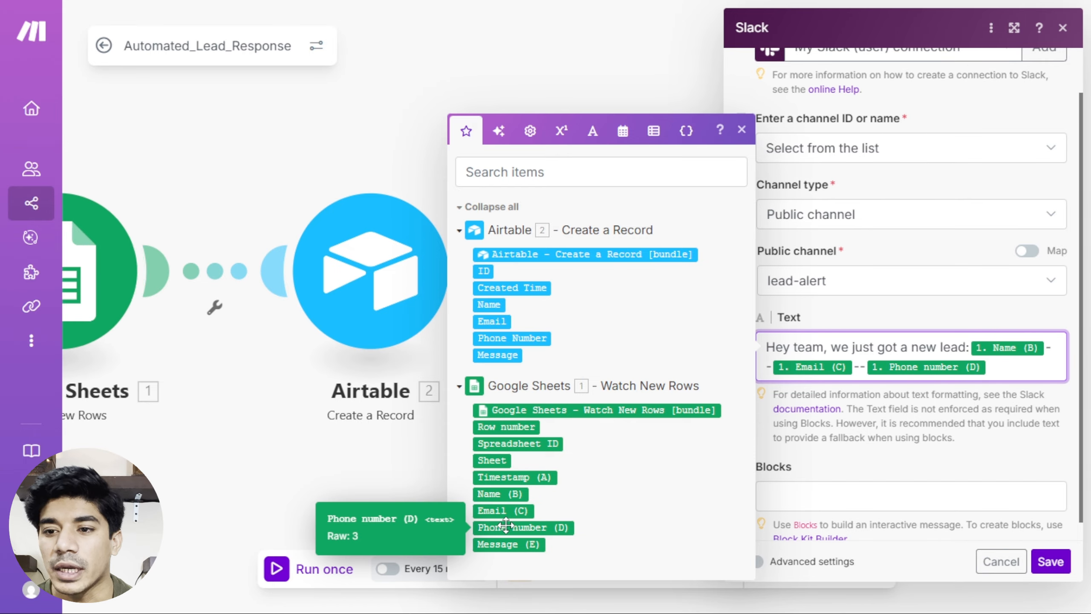
{"action": "type", "text": "-- N"}
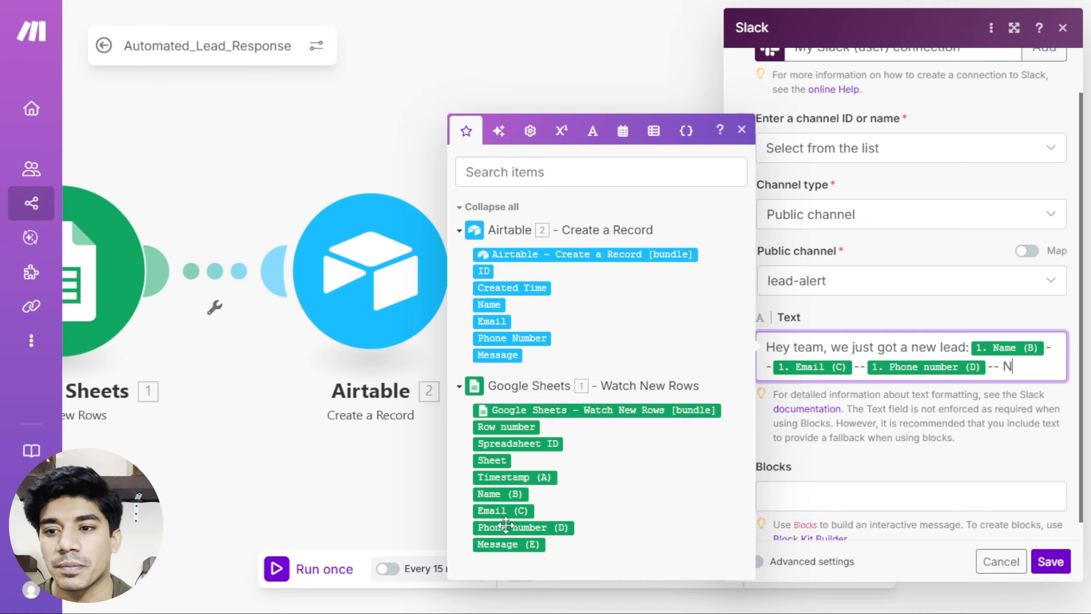
{"action": "type", "text": "otes:"}
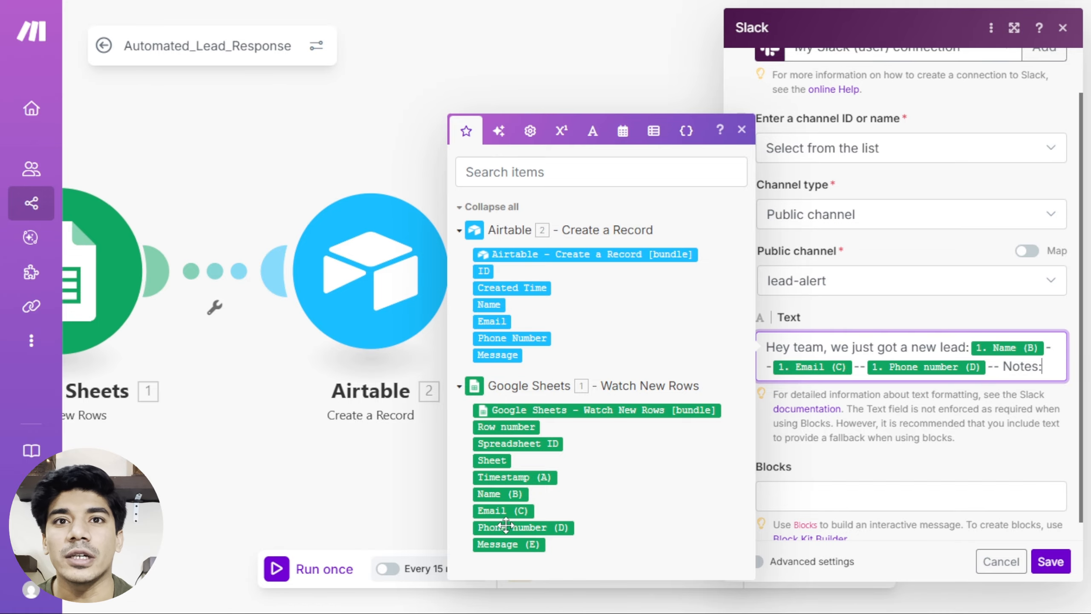
{"action": "left_click", "coordinate": [507, 545]}
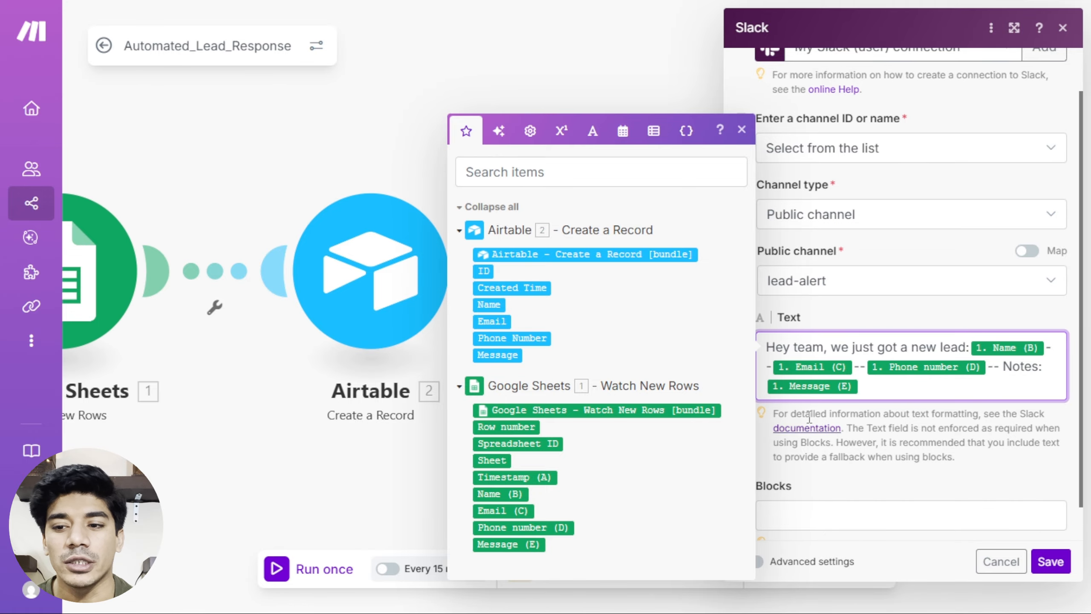
{"action": "left_click", "coordinate": [848, 487]}
{"action": "scroll", "coordinate": [852, 481], "scroll_direction": "down", "scroll_amount": 1}
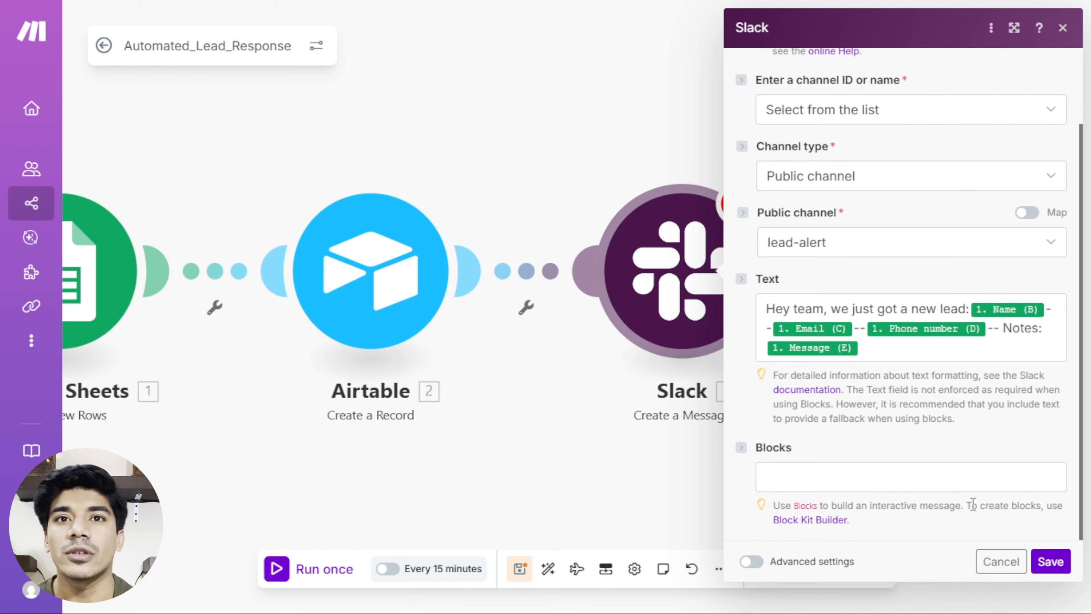
{"action": "left_click", "coordinate": [1051, 560]}
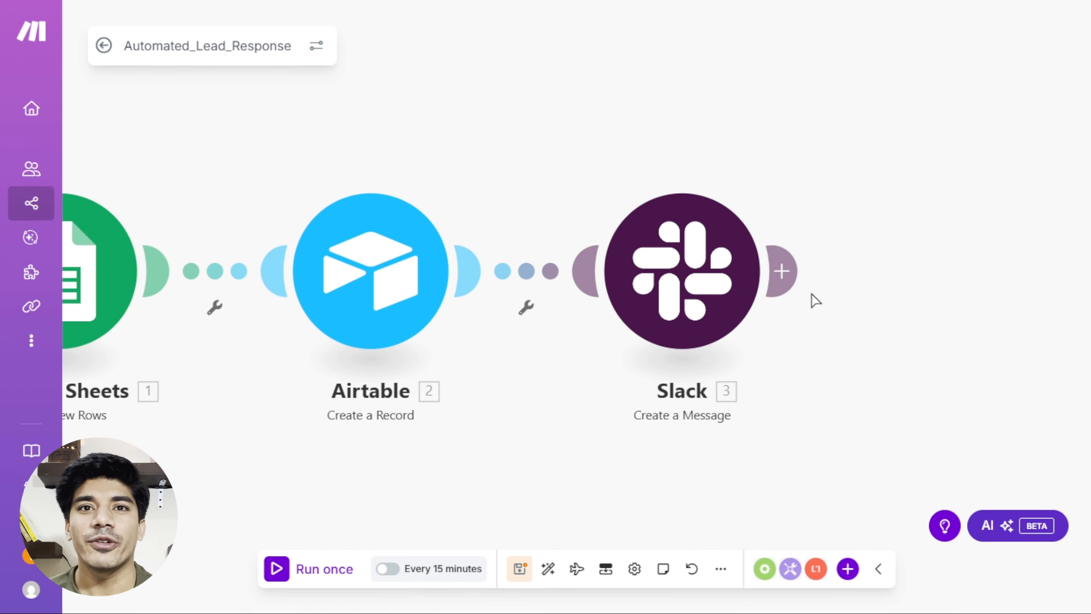
Add Gmail's Send an Email module after Slack and begin Google sign-in for a new connection.
{"action": "left_click", "coordinate": [780, 270]}
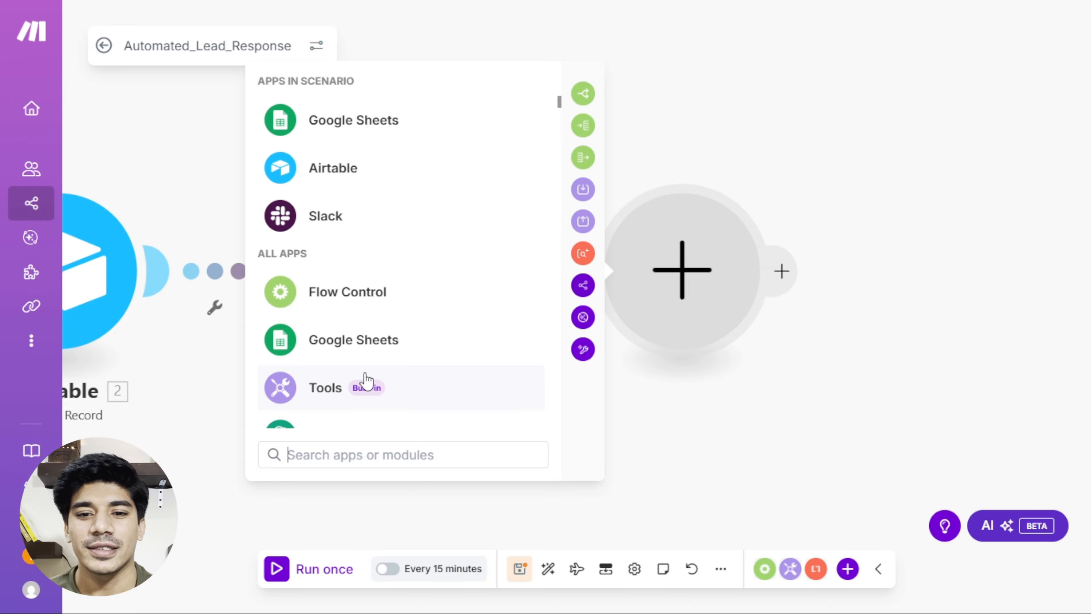
{"action": "type", "text": "gmail"}
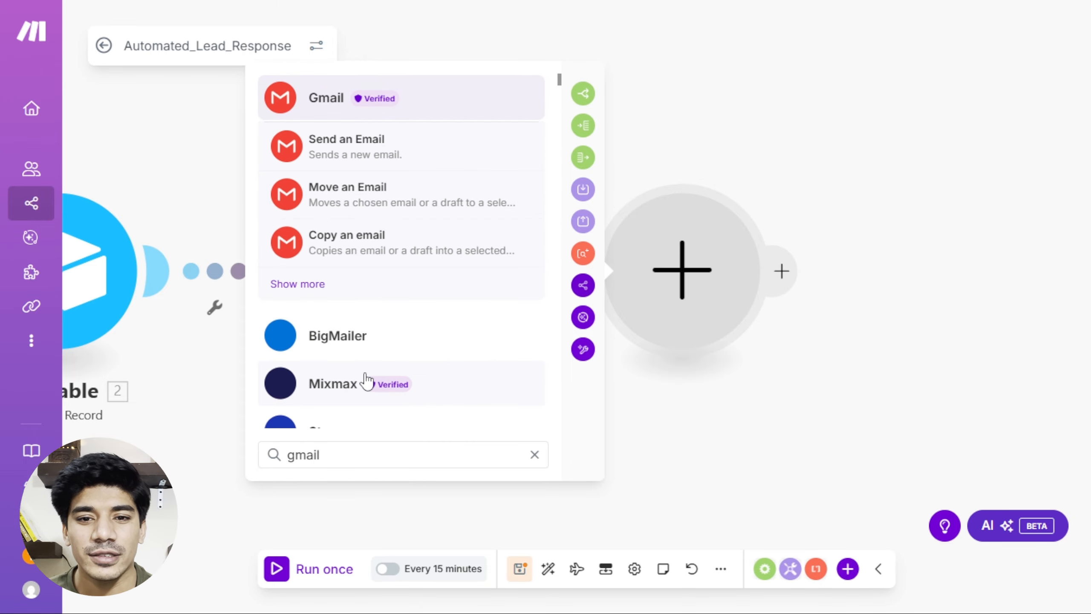
{"action": "left_click", "coordinate": [360, 148]}
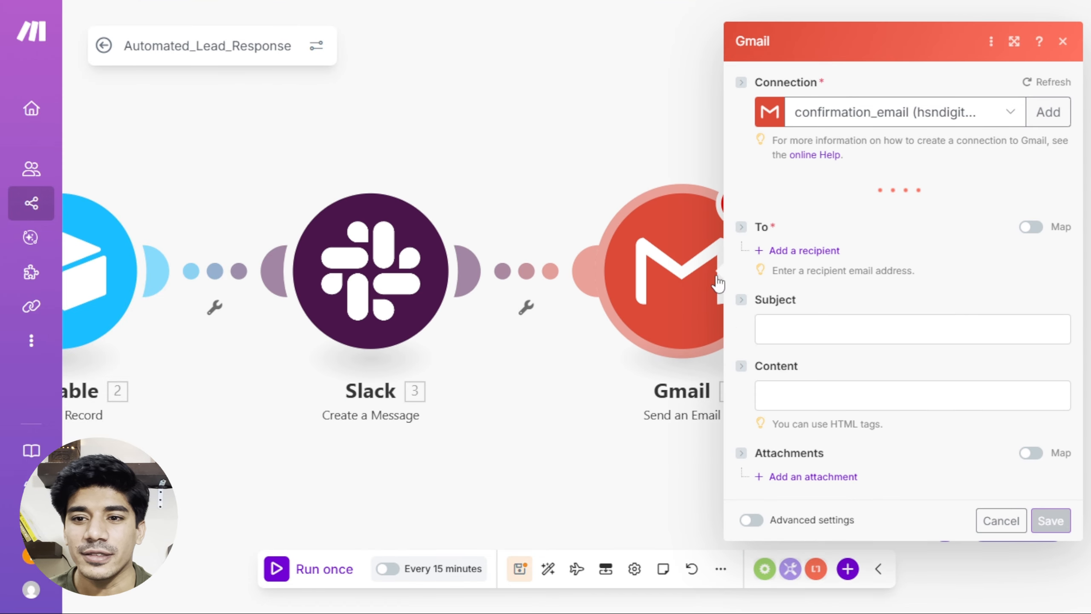
{"action": "left_click", "coordinate": [1044, 111]}
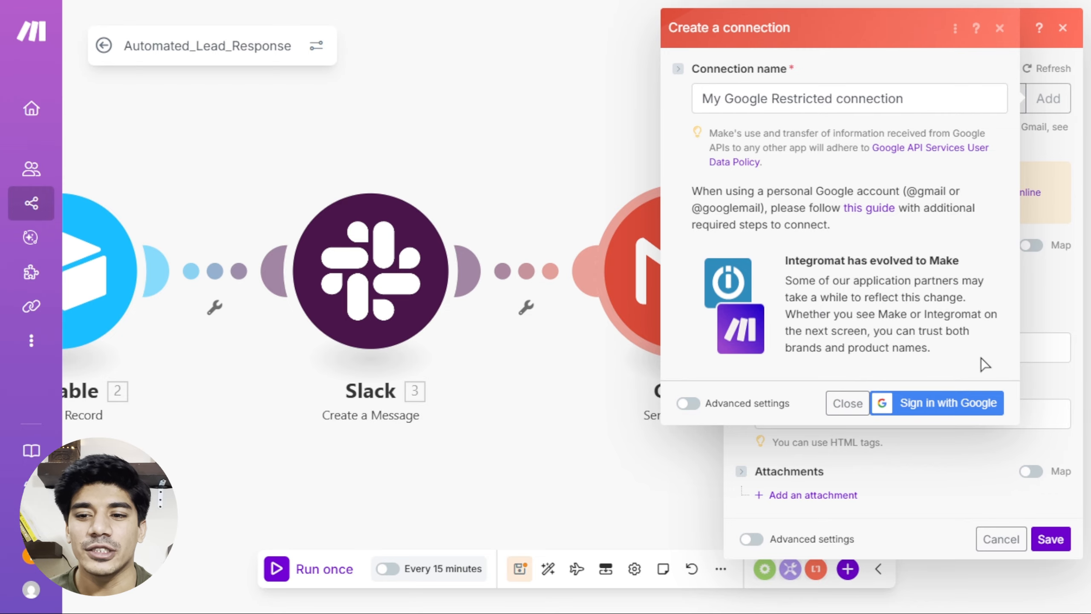
{"action": "left_click", "coordinate": [971, 410]}
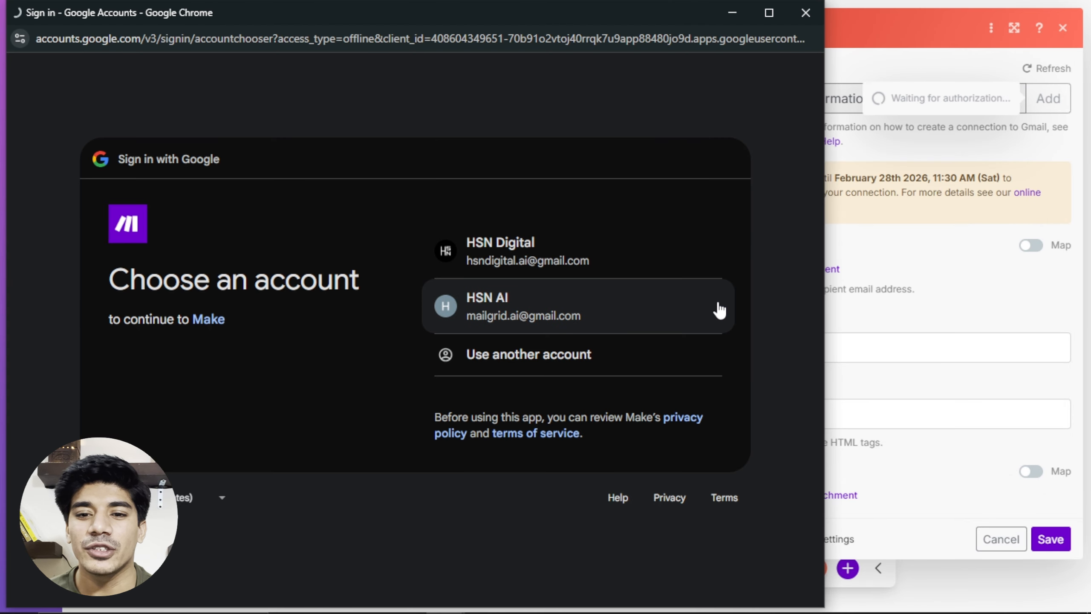
Choose the Google account and approve Make's ongoing access to its data.
{"action": "left_click", "coordinate": [639, 271]}
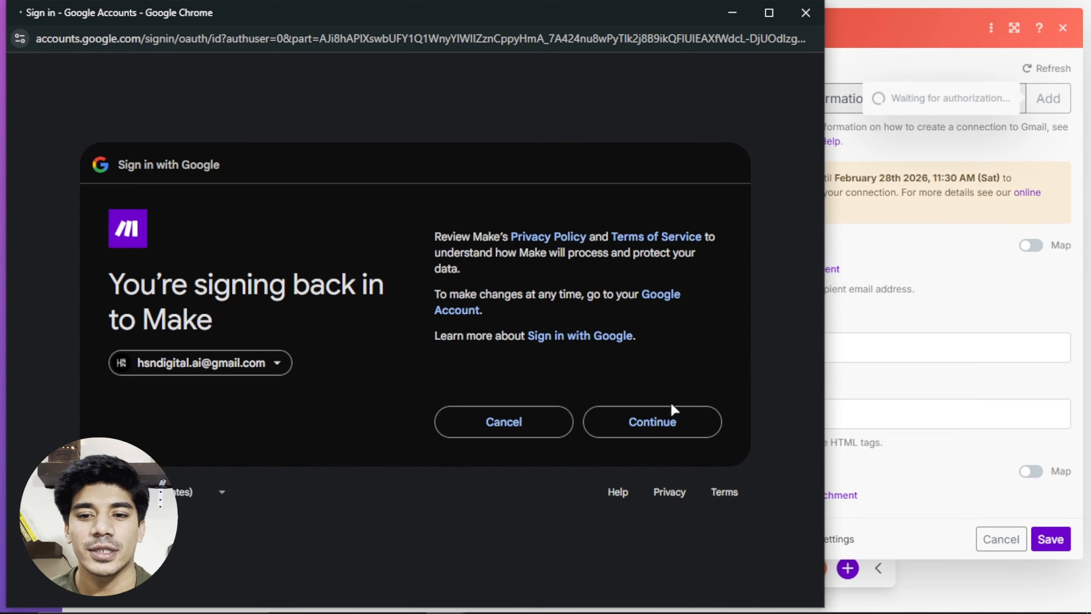
{"action": "left_click", "coordinate": [672, 415]}
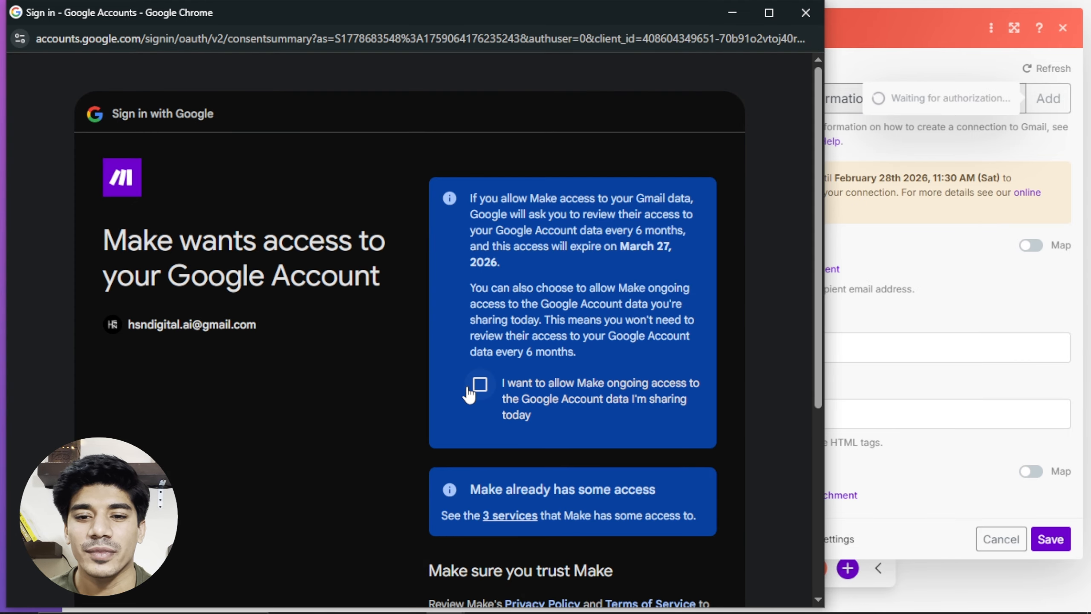
{"action": "left_click", "coordinate": [479, 386]}
{"action": "scroll", "coordinate": [557, 353], "scroll_direction": "down", "scroll_amount": 6}
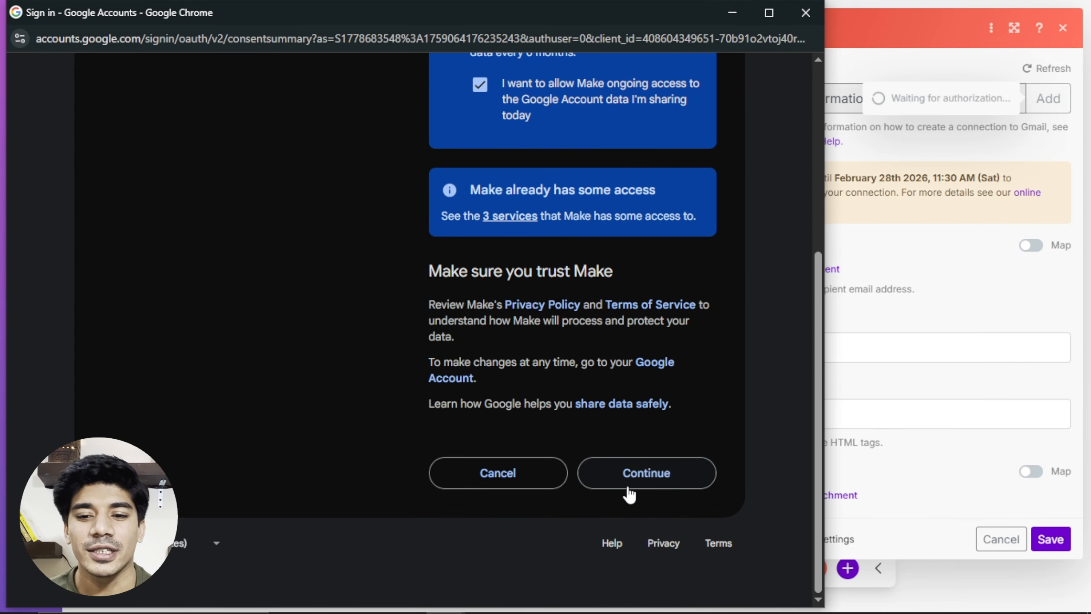
{"action": "left_click", "coordinate": [628, 487]}
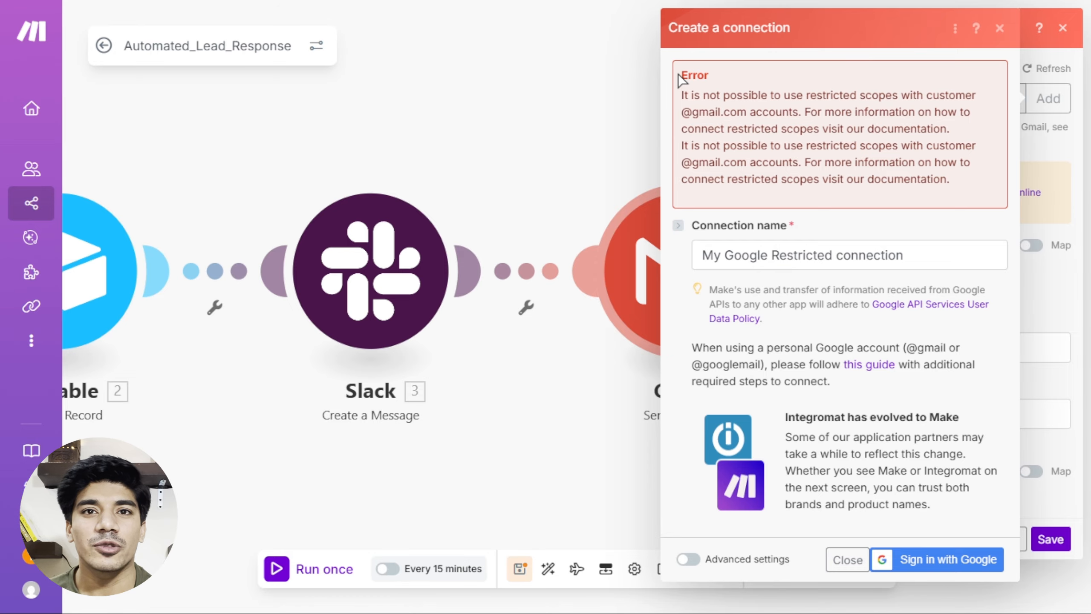
Dismiss the Create a connection dialog showing the Gmail restricted-scopes error.
{"action": "left_click_drag", "start_coordinate": [693, 80], "coordinate": [880, 105]}
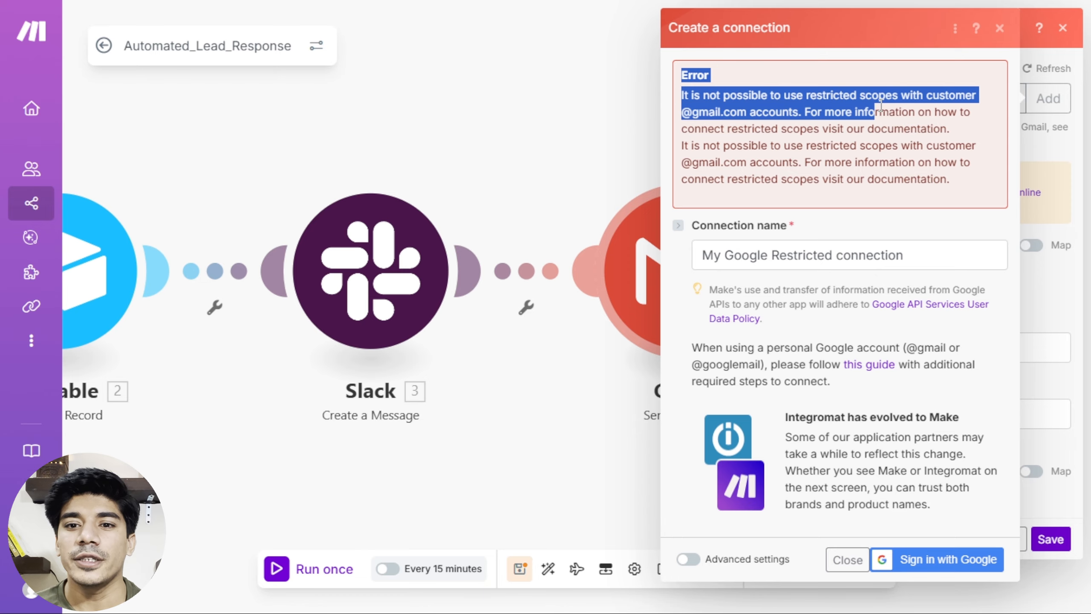
{"action": "left_click", "coordinate": [614, 107]}
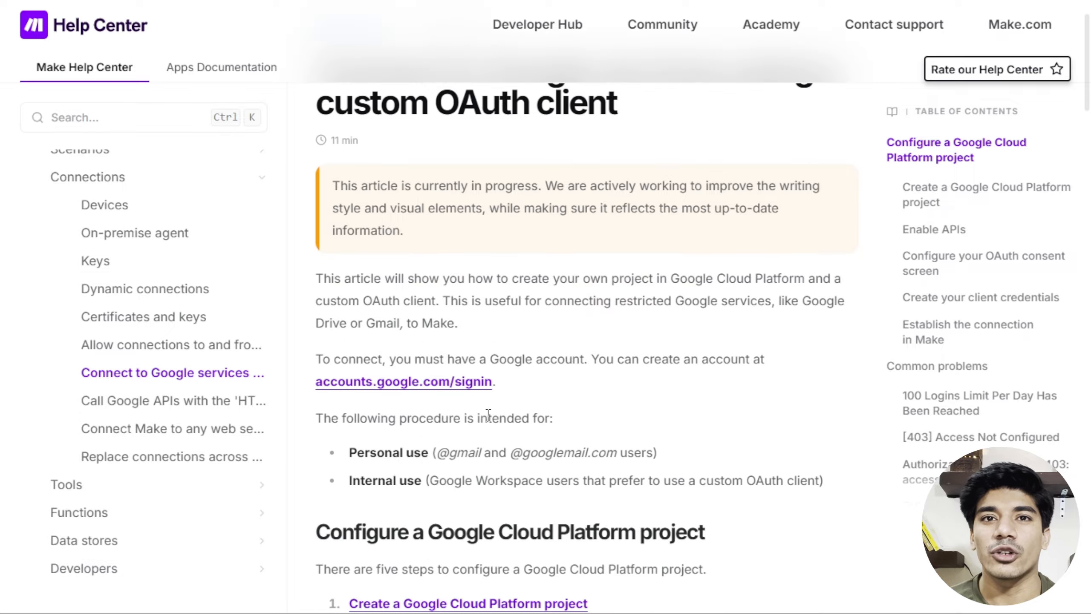
Read the Help Center's 'Create a Google Cloud Platform project' steps, then bring up the Google Cloud console.
{"action": "scroll", "coordinate": [489, 415], "scroll_direction": "down", "scroll_amount": 8}
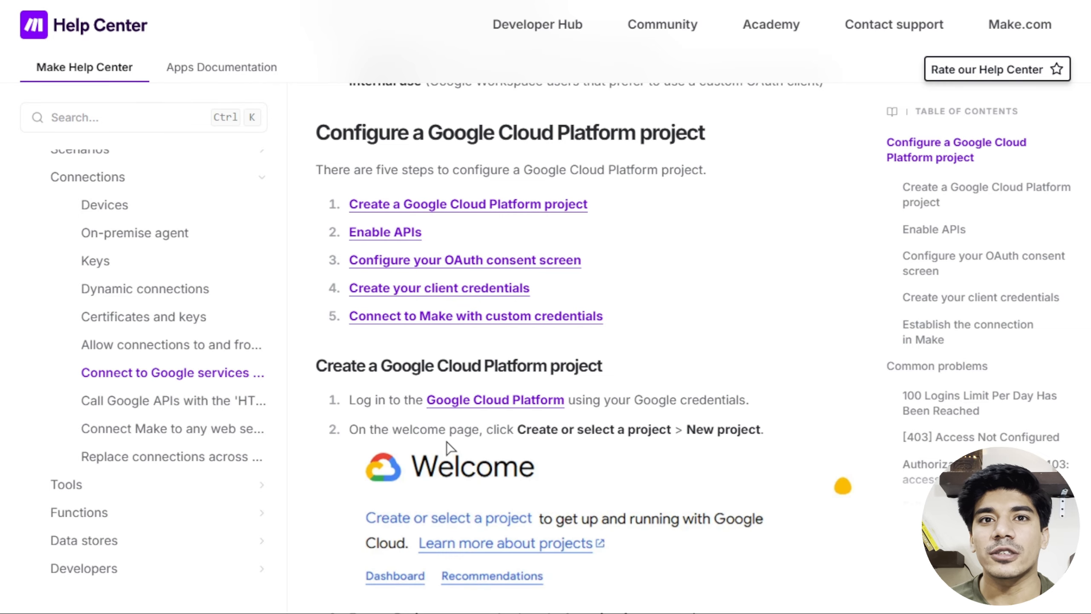
{"action": "scroll", "coordinate": [446, 444], "scroll_direction": "down", "scroll_amount": 5}
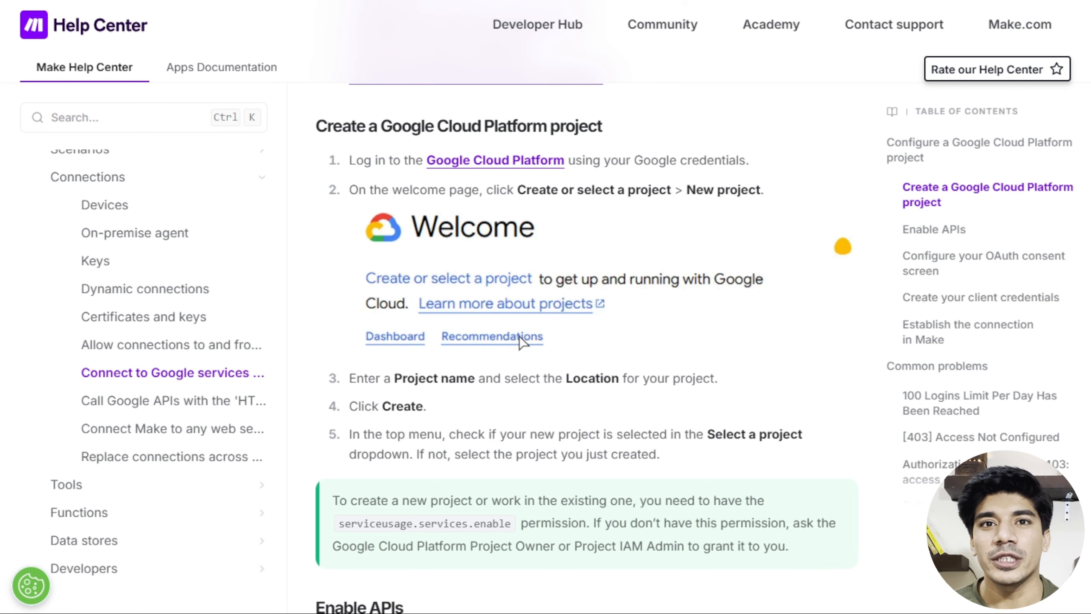
{"action": "key", "text": "ctrl+Tab"}
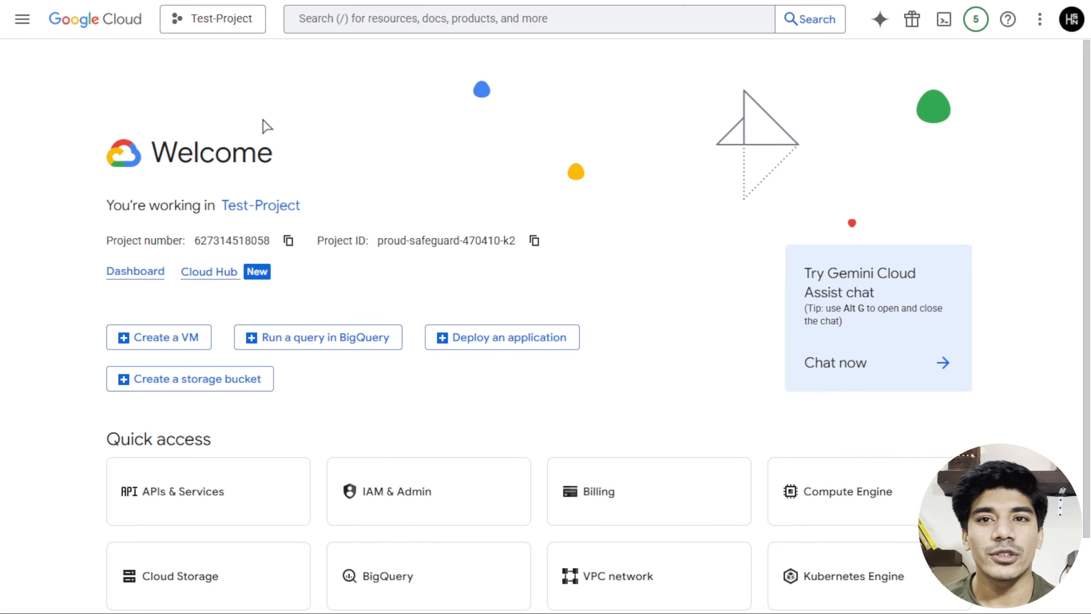
Create a new Google Cloud project named make-demo and make it the active project.
{"action": "left_click", "coordinate": [209, 25]}
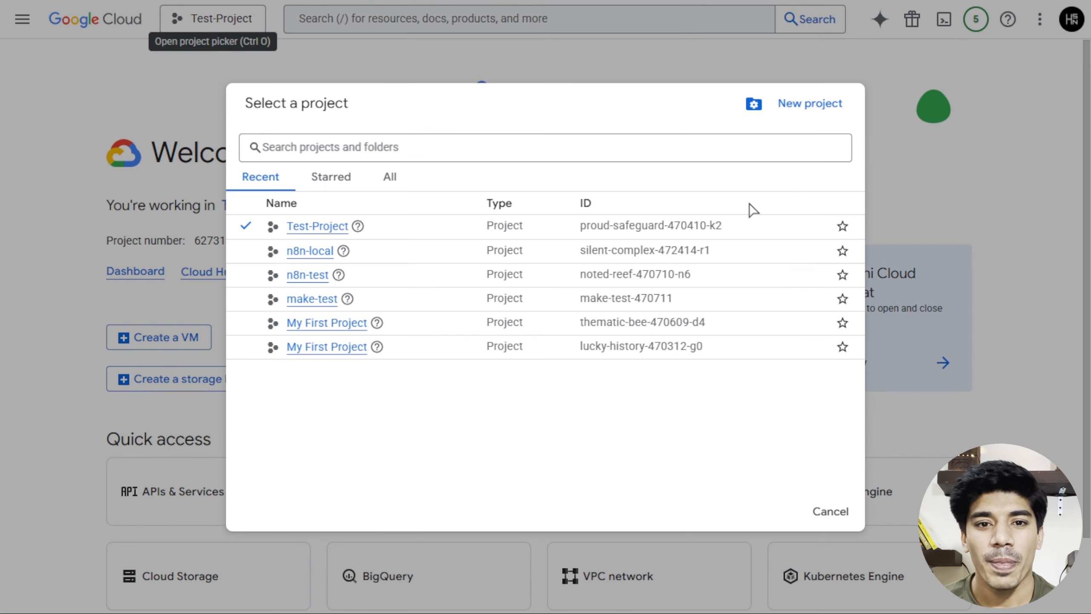
{"action": "left_click", "coordinate": [798, 105]}
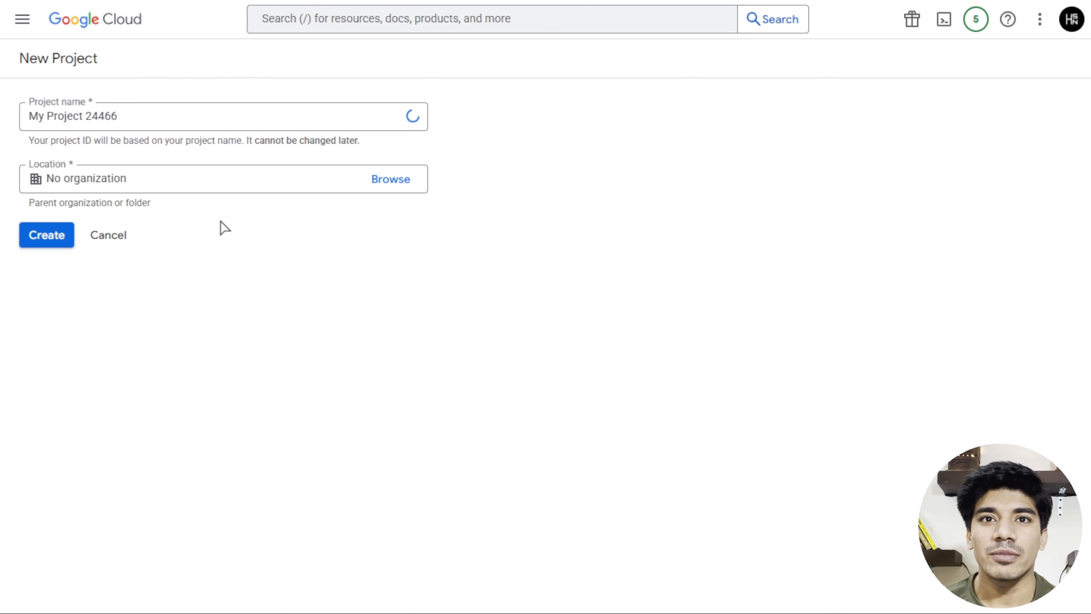
{"action": "key", "text": "BackSpace"}
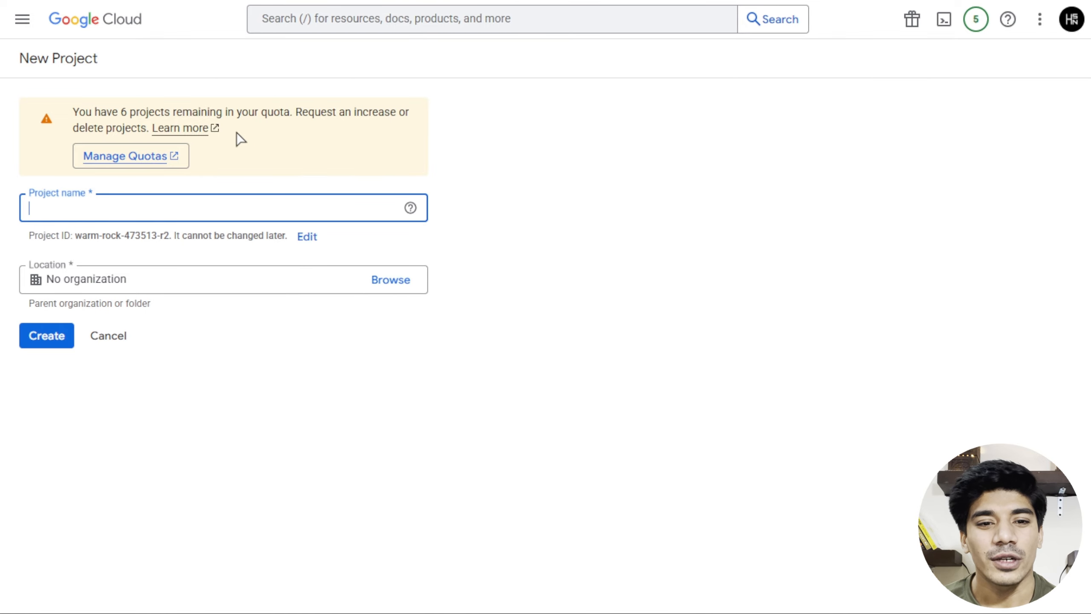
{"action": "type", "text": "ma"}
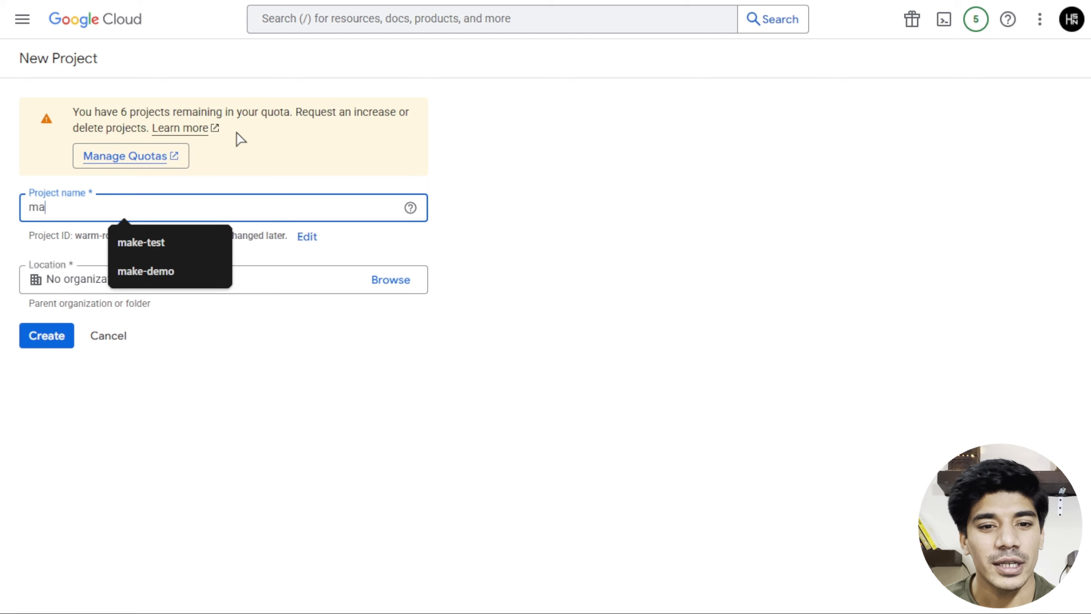
{"action": "type", "text": "ke-demo"}
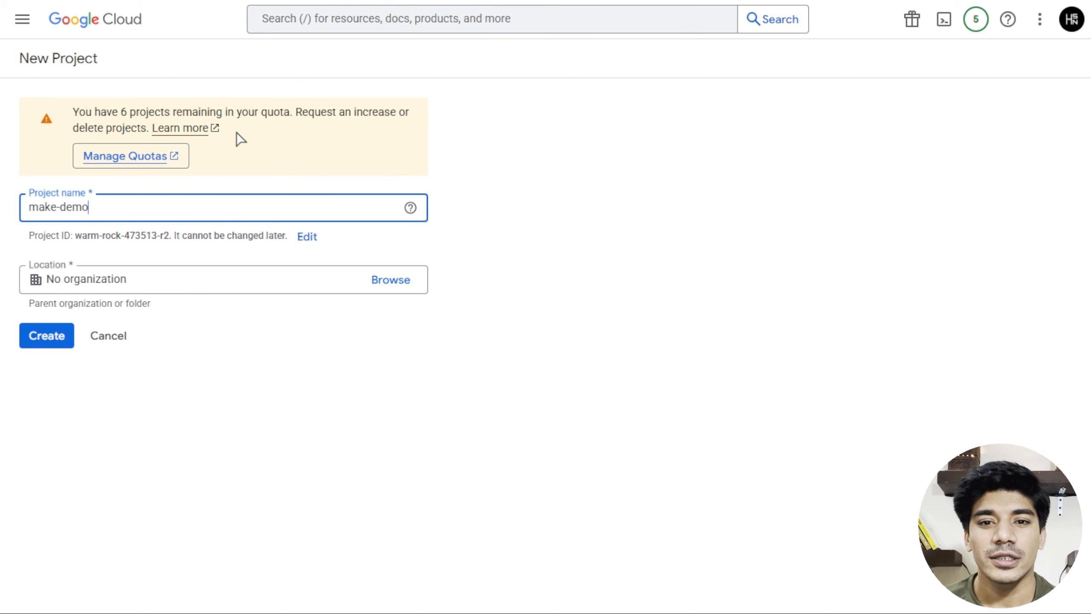
{"action": "left_click", "coordinate": [49, 334]}
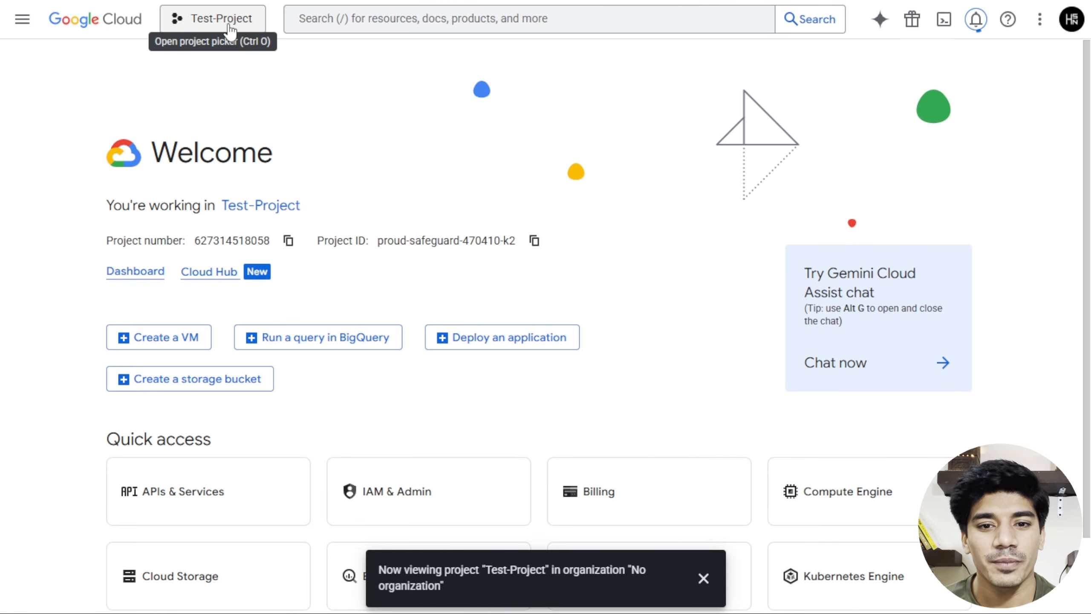
{"action": "left_click", "coordinate": [230, 30]}
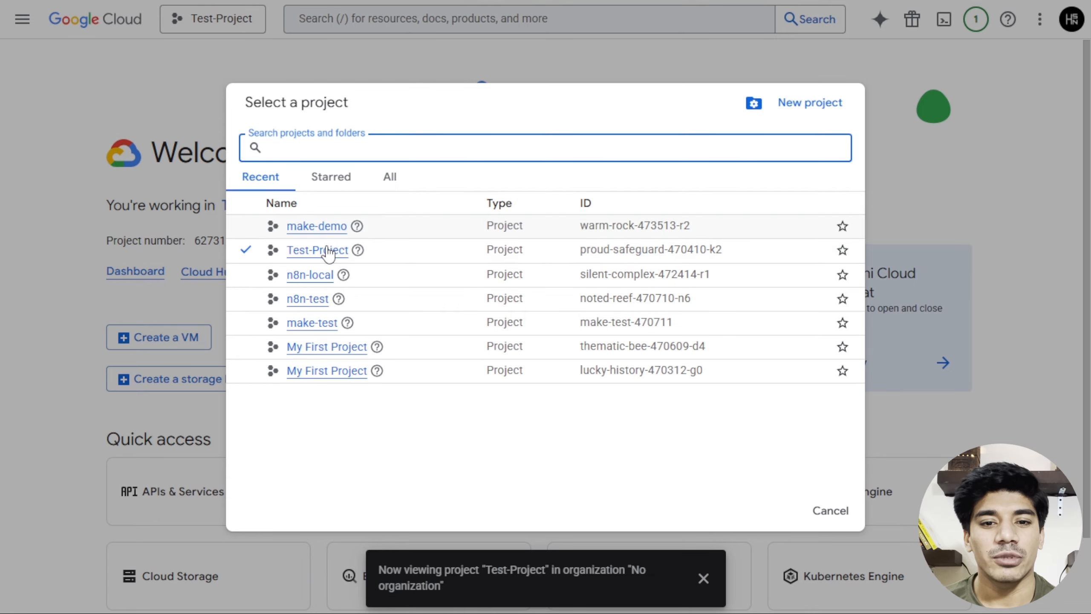
{"action": "left_click", "coordinate": [328, 230]}
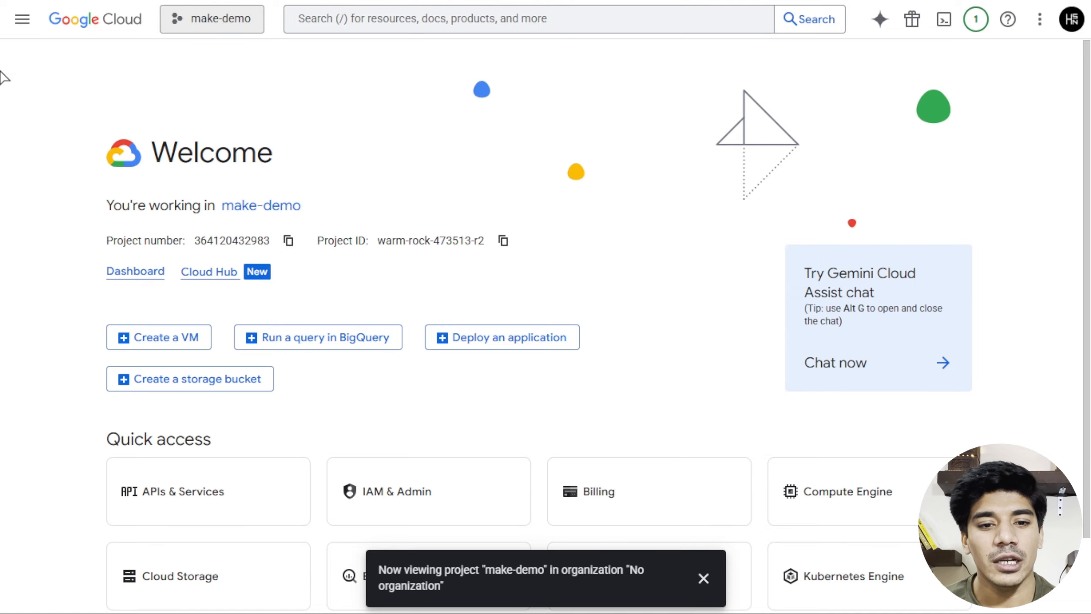
Search the APIs & Services Library for 'gmail' and enable the Gmail API for make-demo.
{"action": "left_click", "coordinate": [22, 19]}
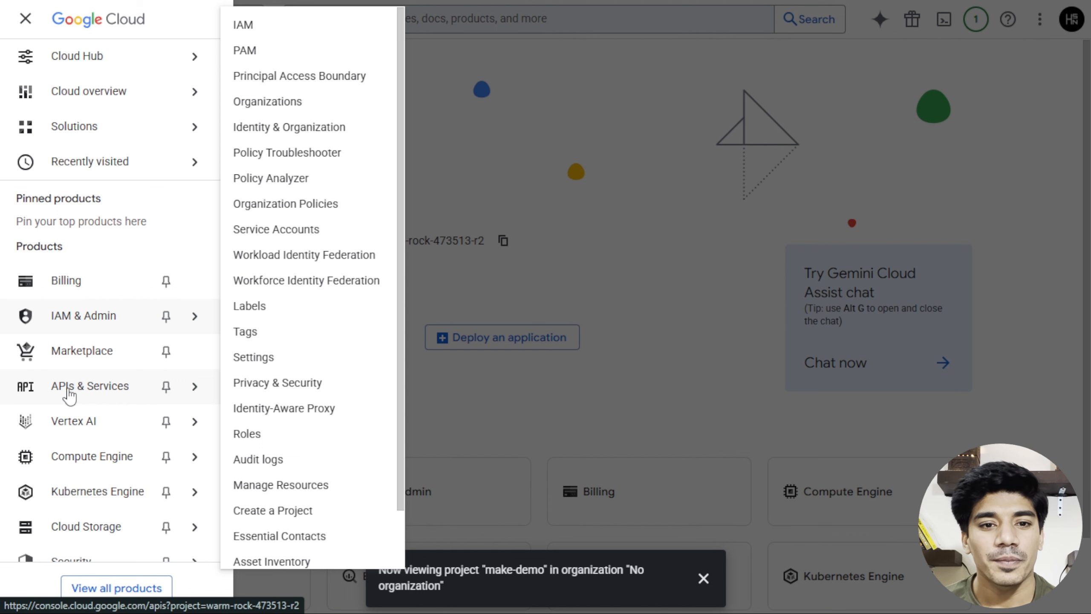
{"action": "left_click", "coordinate": [69, 391]}
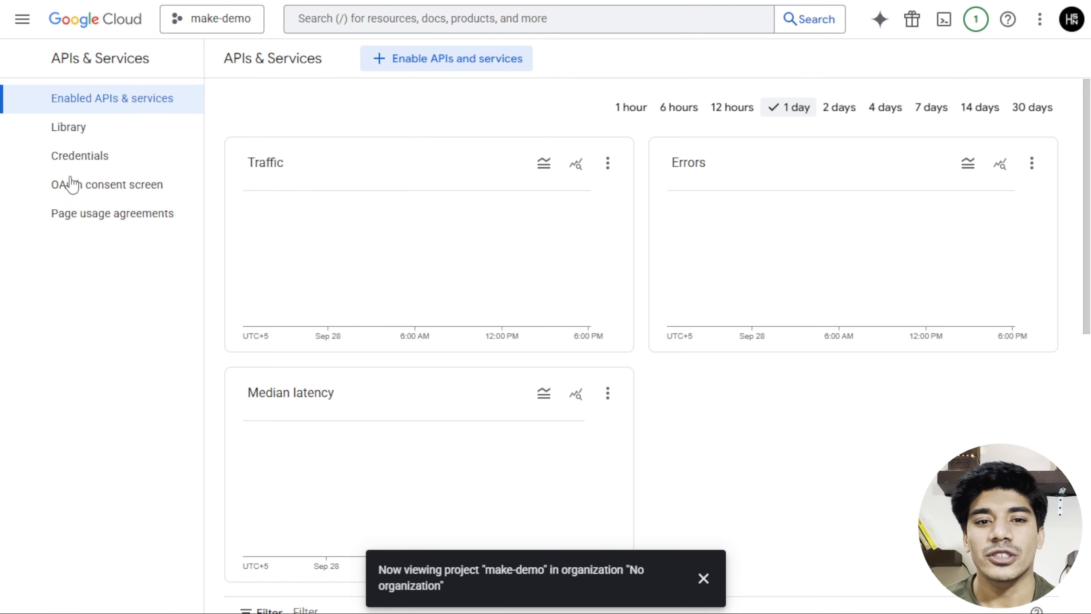
{"action": "left_click", "coordinate": [72, 137]}
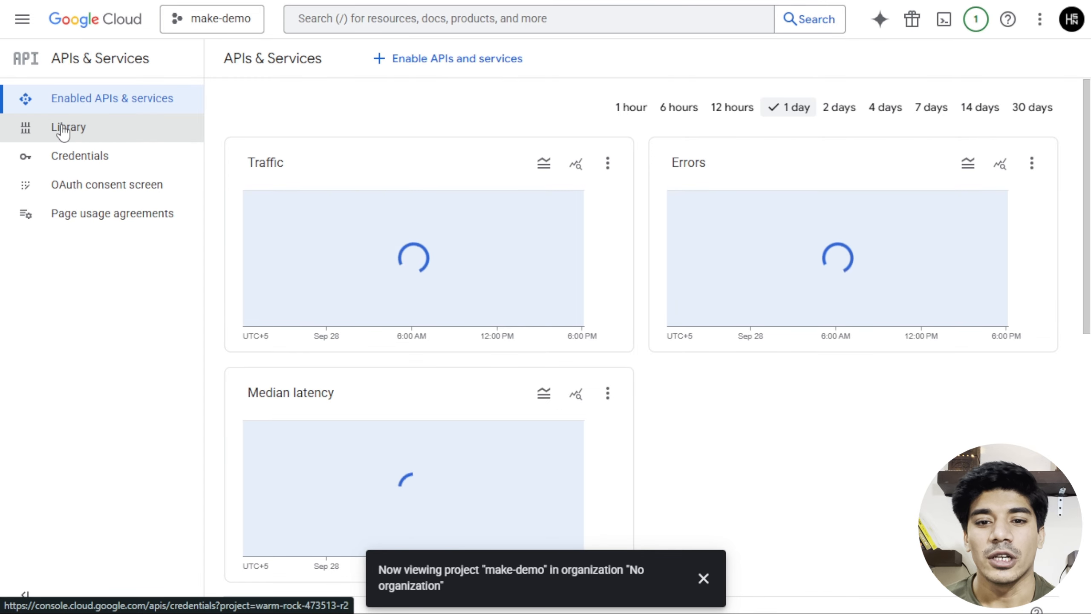
{"action": "left_click", "coordinate": [63, 129]}
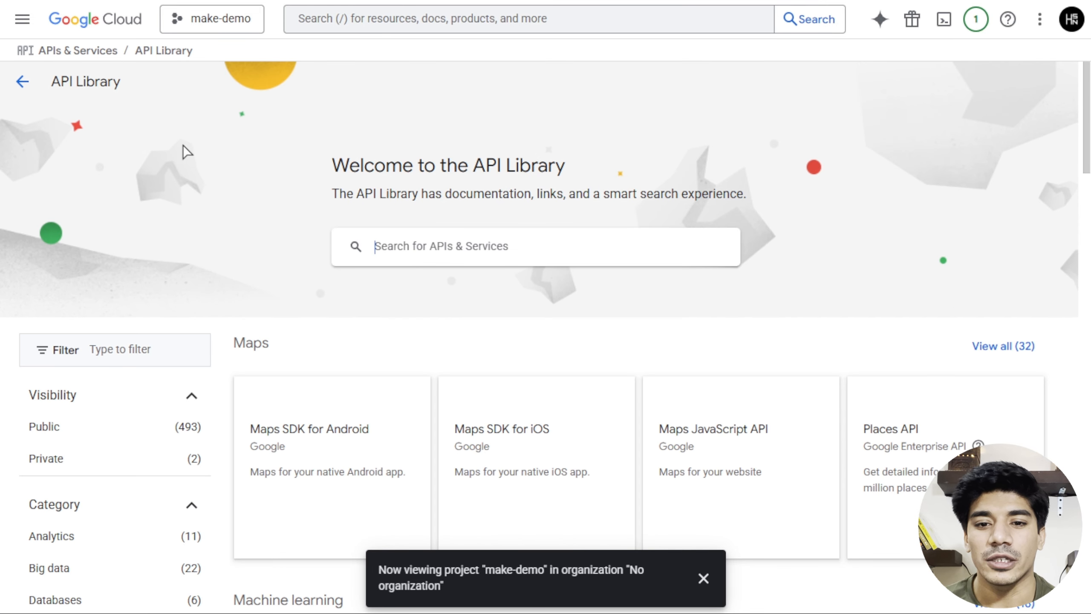
{"action": "left_click", "coordinate": [452, 253]}
{"action": "type", "text": "gma"}
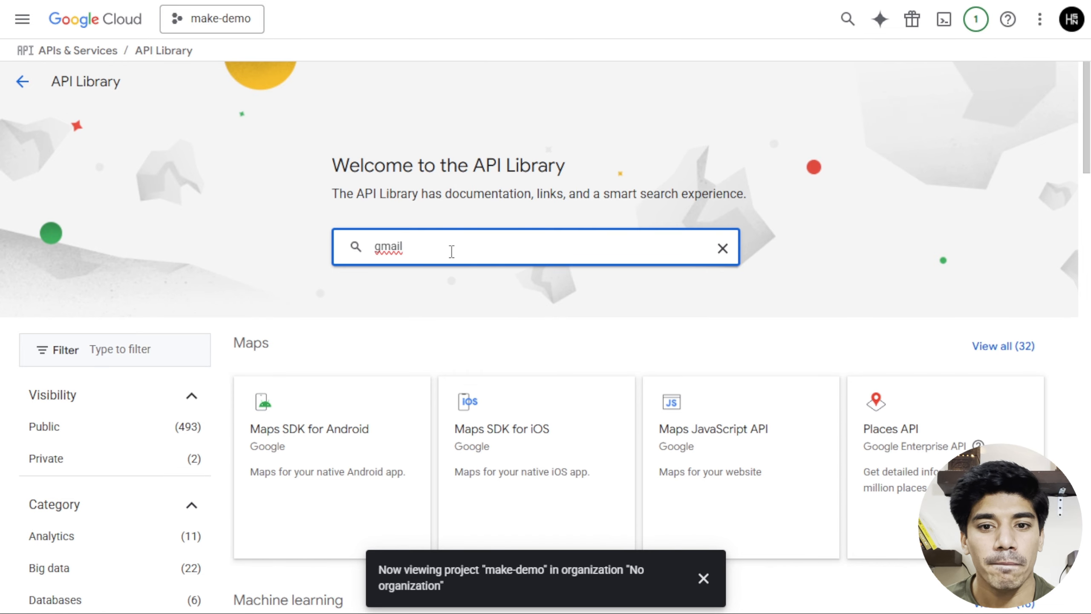
{"action": "type", "text": "il"}
{"action": "key", "text": "Return"}
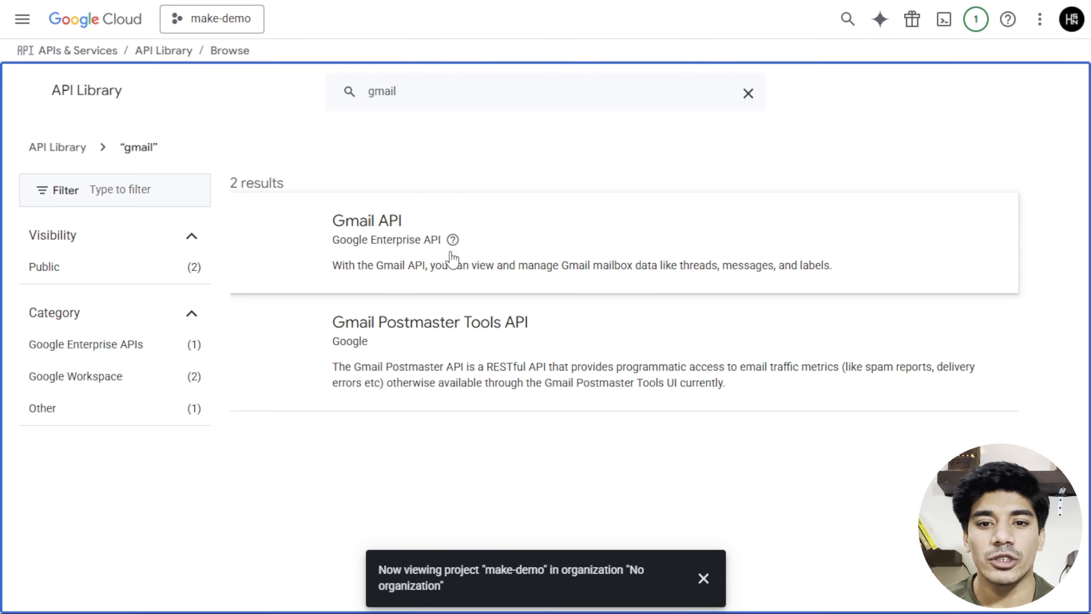
{"action": "left_click", "coordinate": [380, 222]}
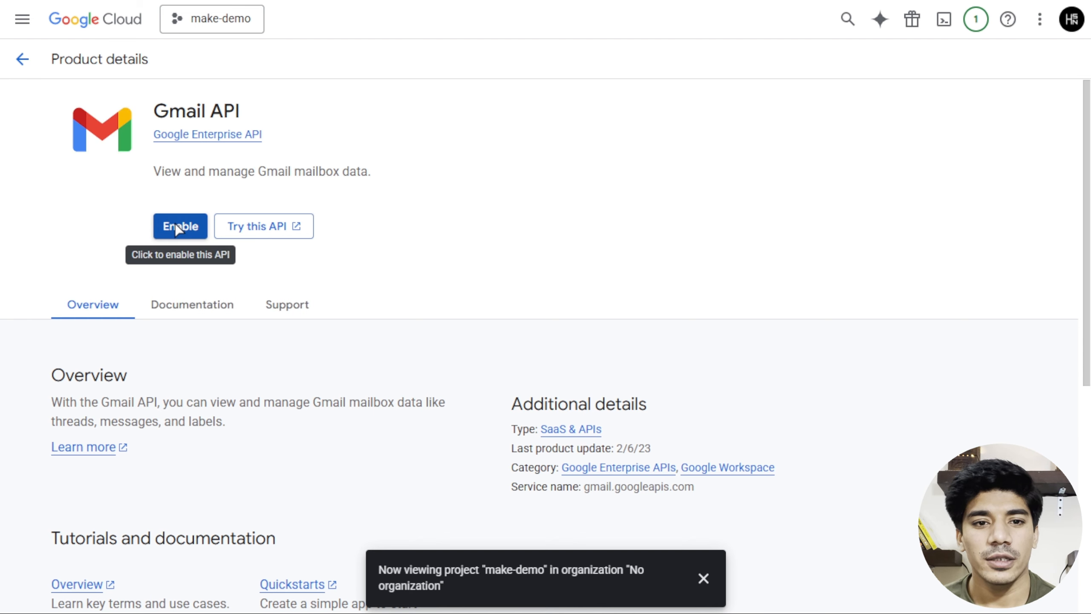
{"action": "left_click", "coordinate": [177, 227]}
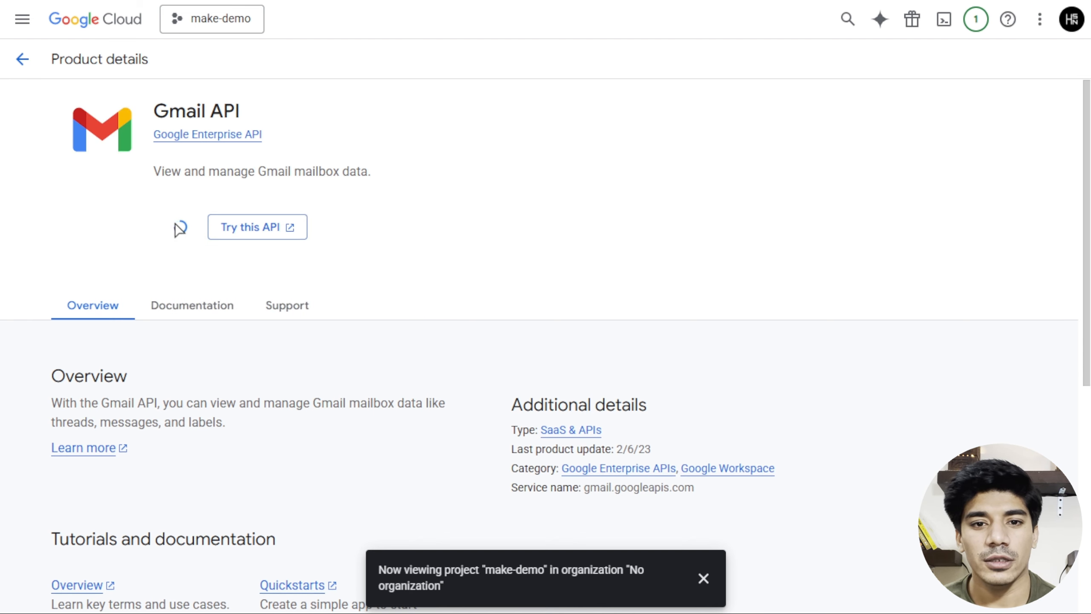
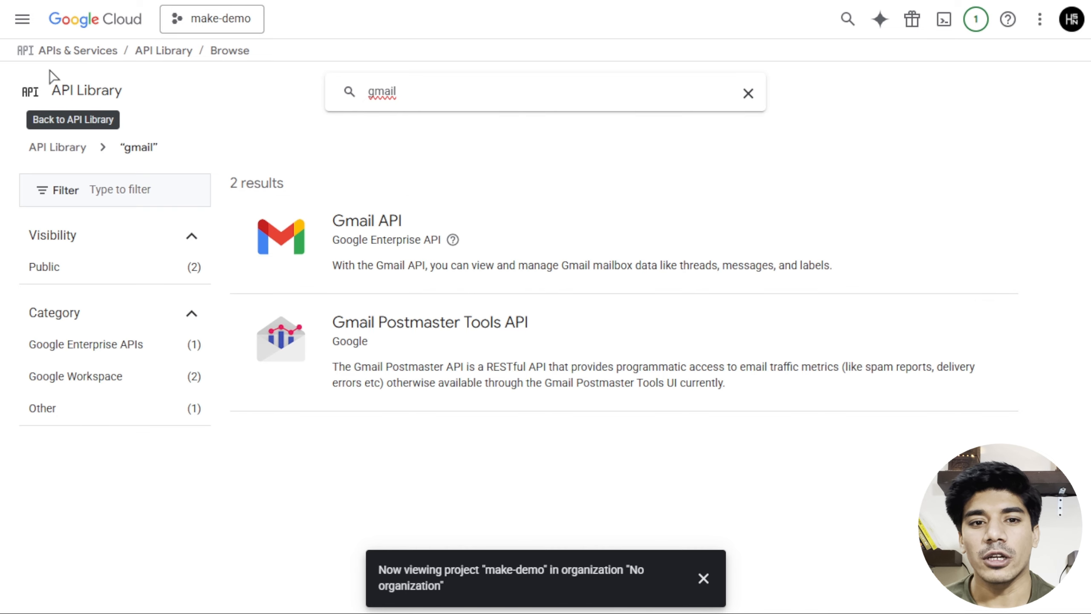
Go from the Gmail API results to the OAuth consent screen, which shows Google Auth Platform not configured.
{"action": "left_click", "coordinate": [98, 58]}
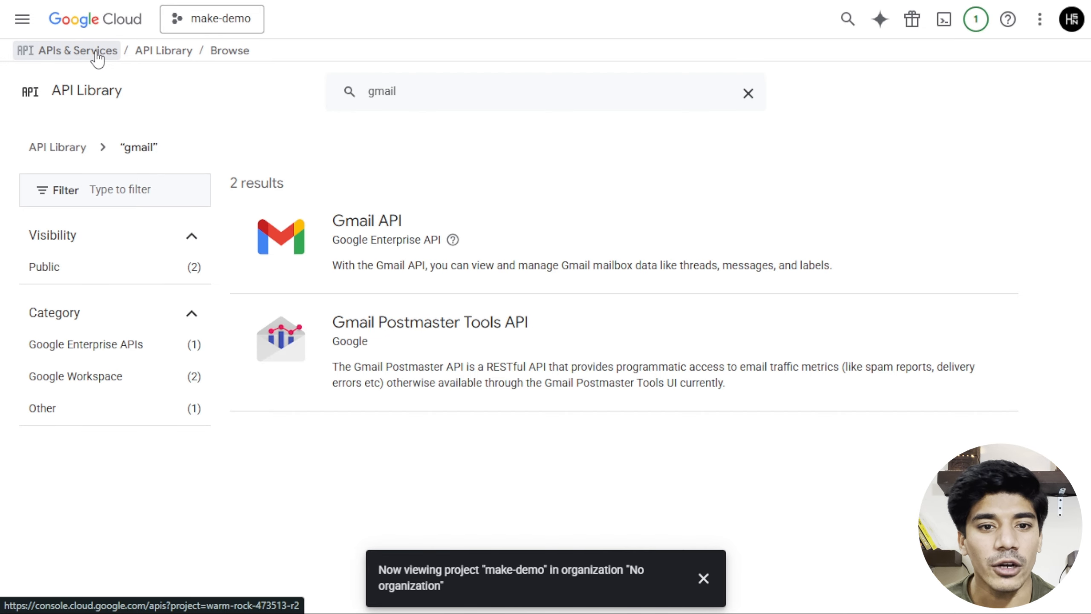
{"action": "left_click", "coordinate": [98, 57]}
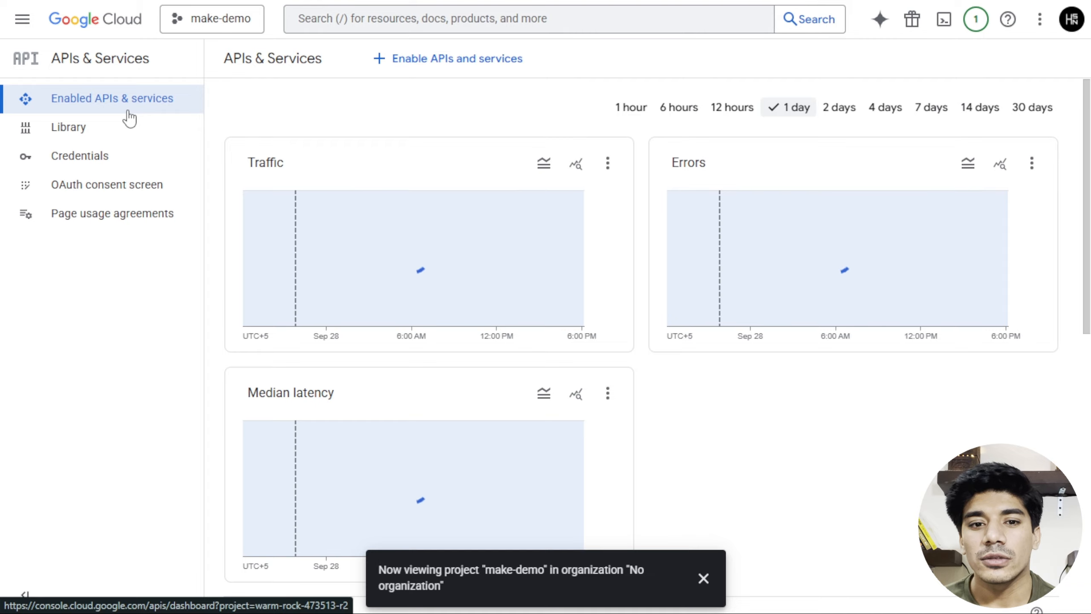
{"action": "left_click", "coordinate": [139, 189]}
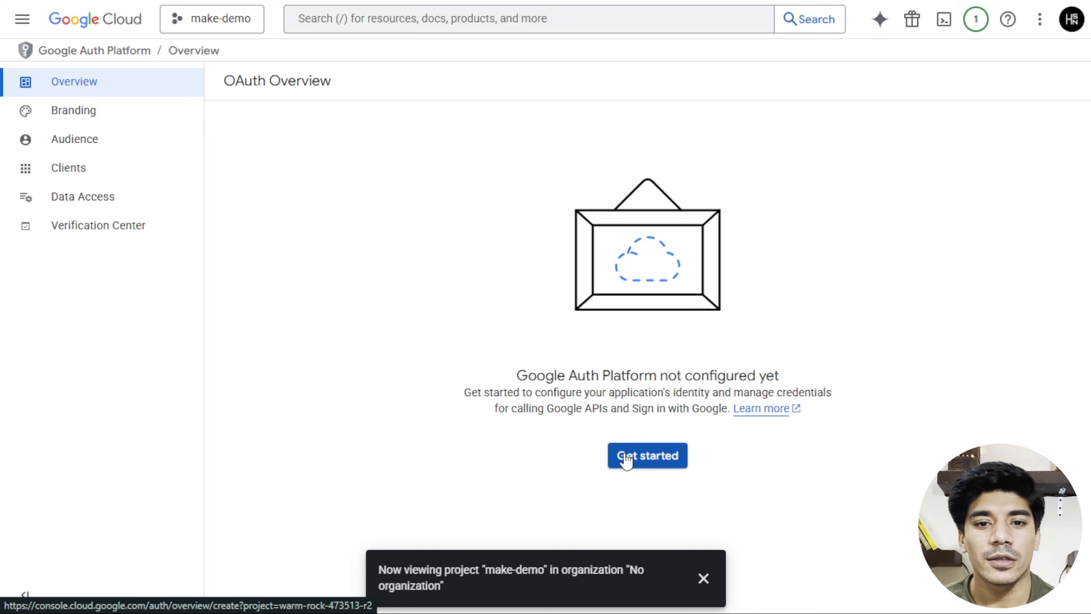
Start the OAuth setup with app name make-demo and the account's email as support address.
{"action": "left_click", "coordinate": [685, 462]}
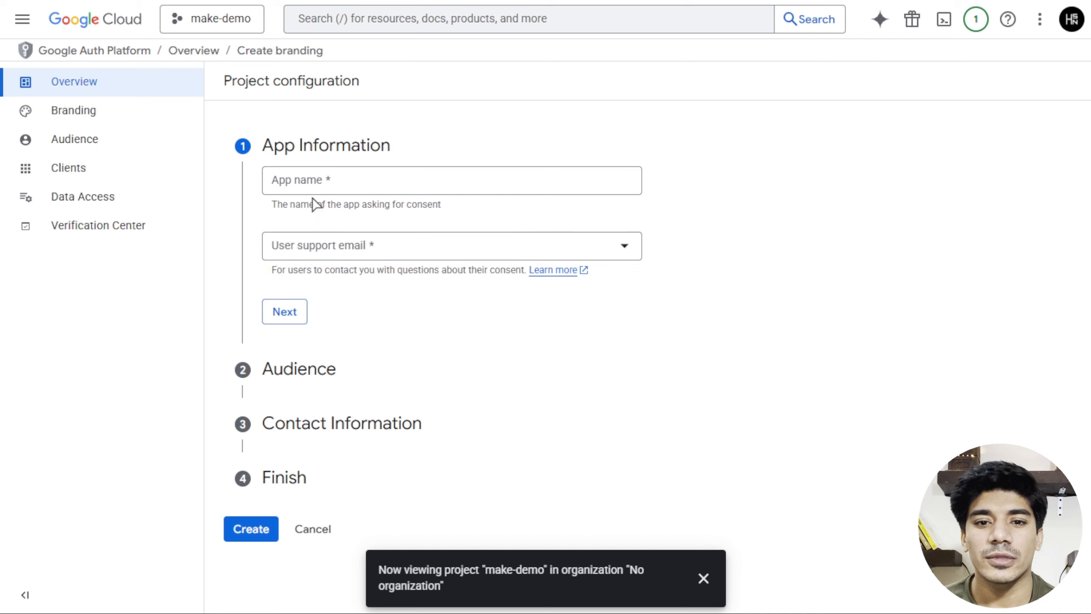
{"action": "left_click", "coordinate": [330, 190]}
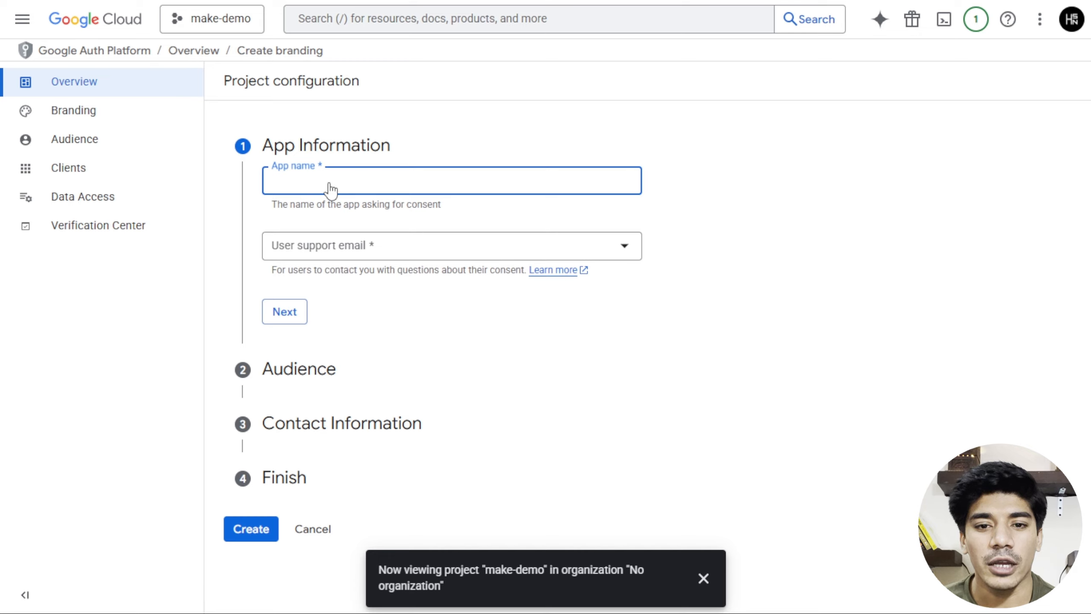
{"action": "type", "text": "make-demo"}
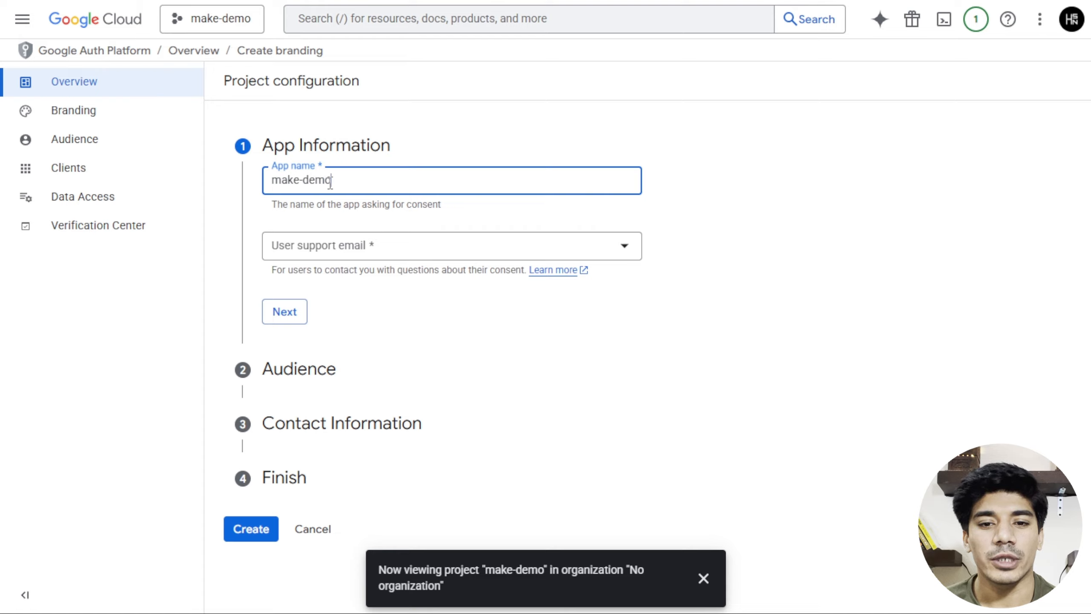
{"action": "left_click", "coordinate": [334, 245]}
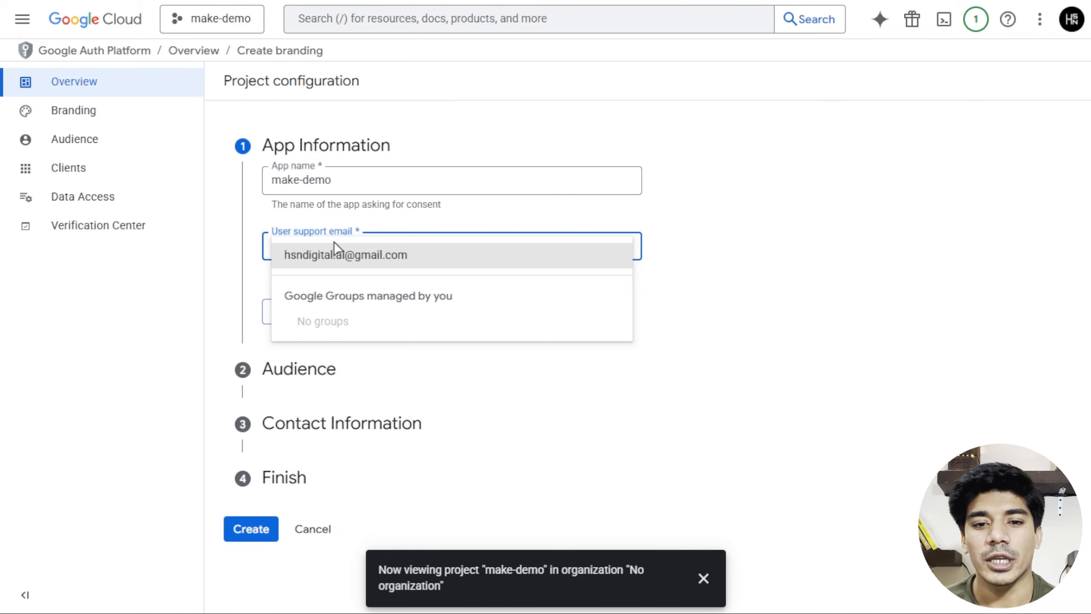
{"action": "left_click", "coordinate": [331, 257]}
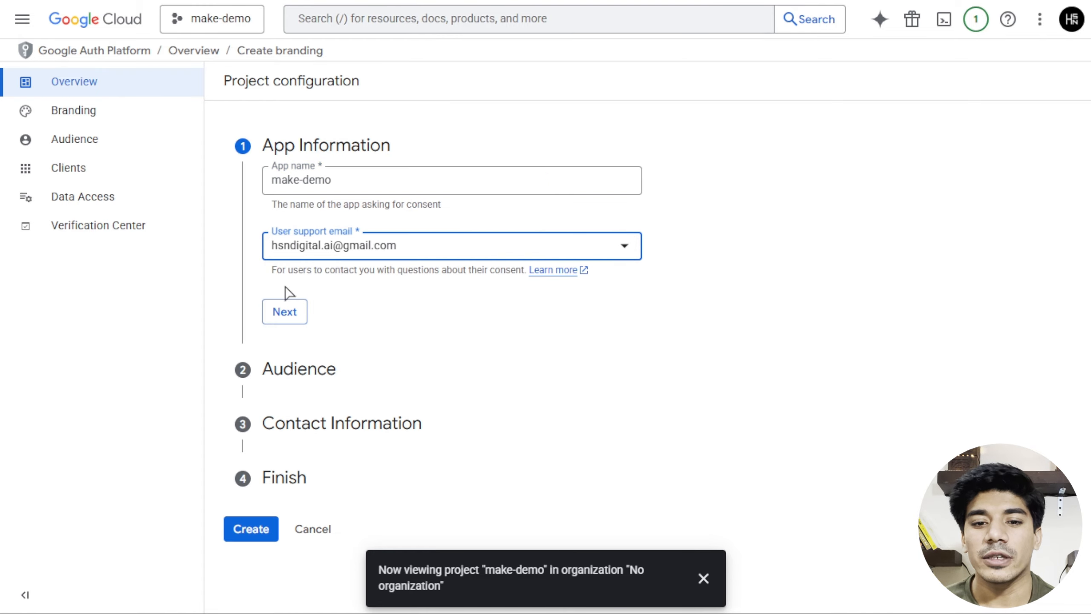
Choose the External audience, enter the contact email, accept the data policy and create the configuration.
{"action": "left_click", "coordinate": [285, 311]}
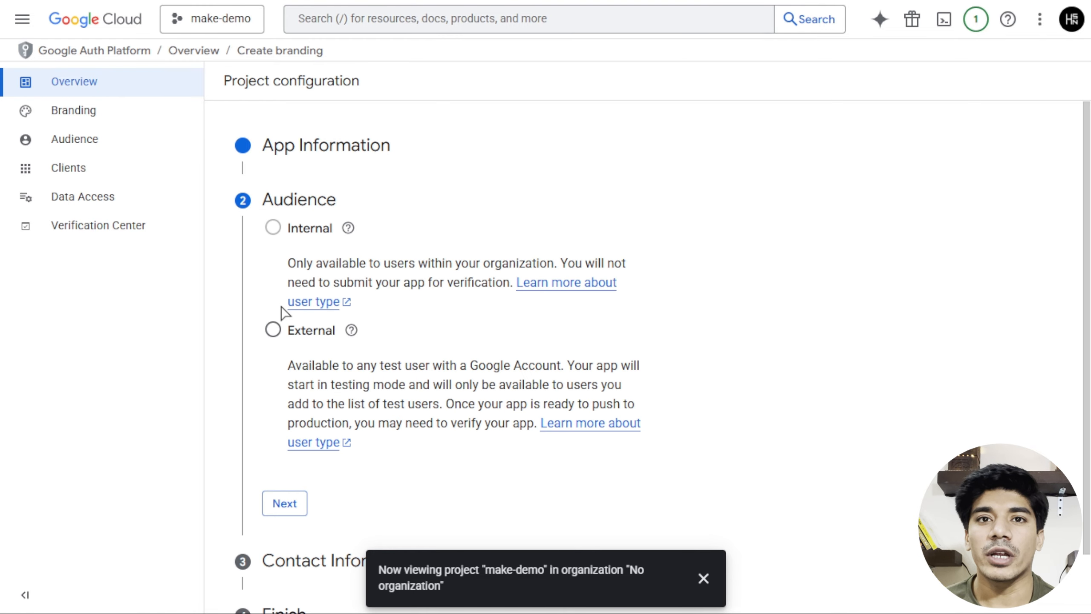
{"action": "left_click", "coordinate": [273, 331]}
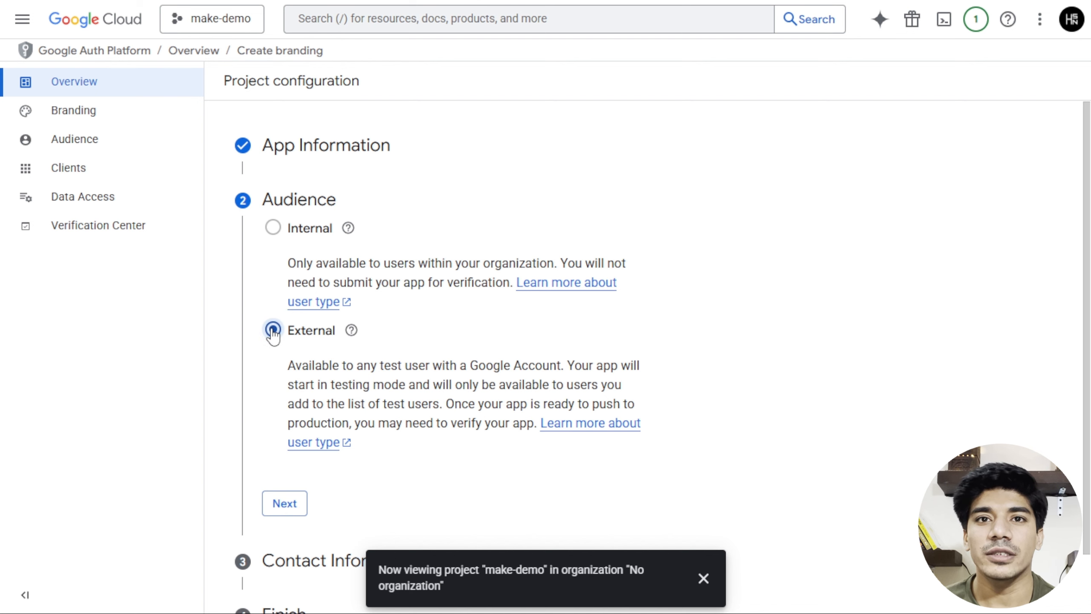
{"action": "scroll", "coordinate": [272, 333], "scroll_direction": "down", "scroll_amount": 2}
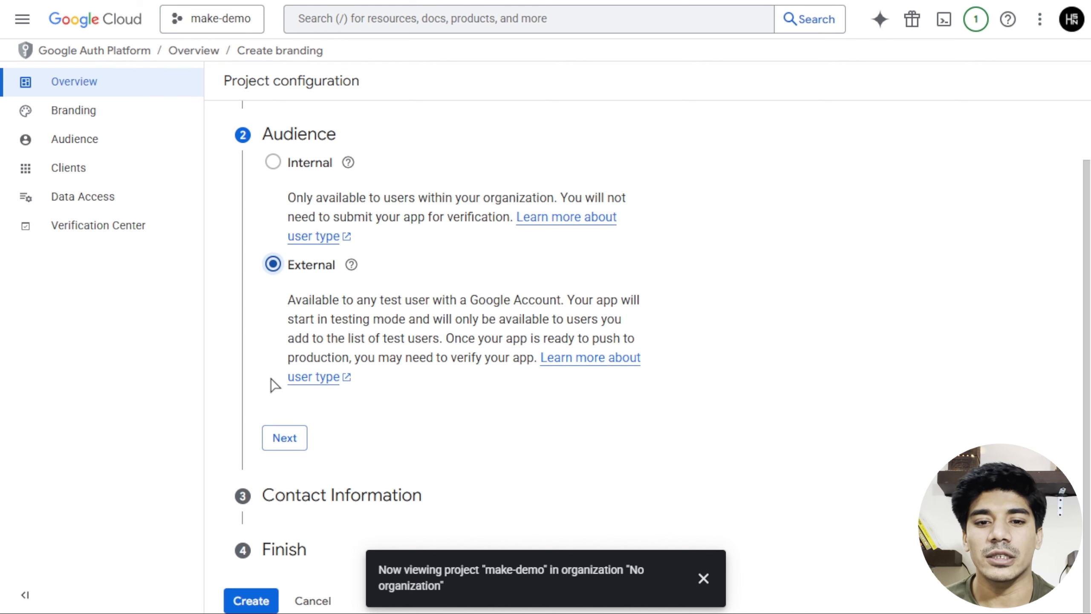
{"action": "left_click", "coordinate": [283, 438]}
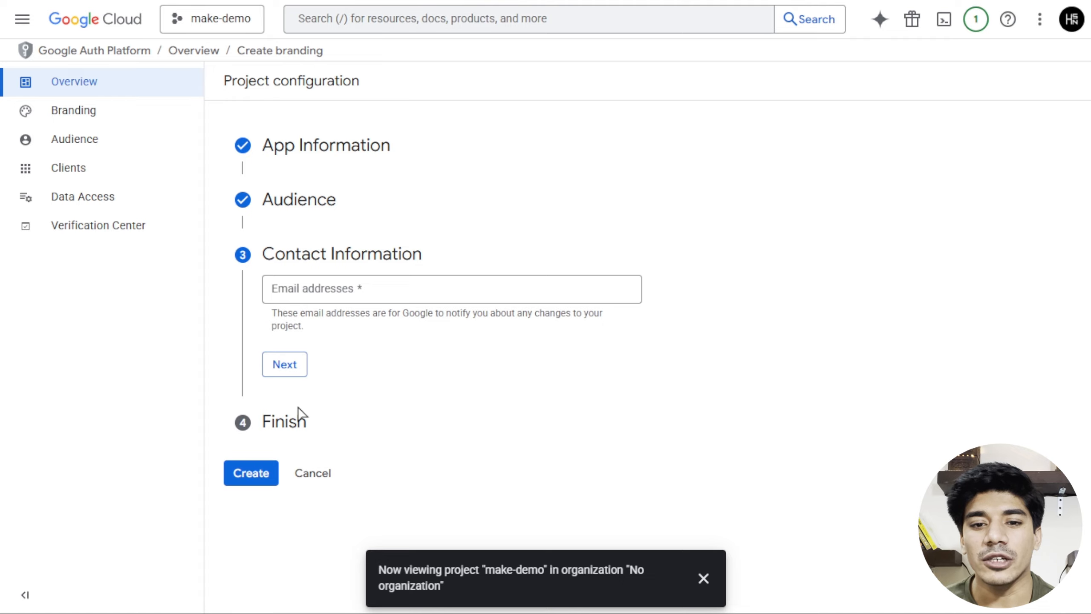
{"action": "left_click", "coordinate": [360, 297]}
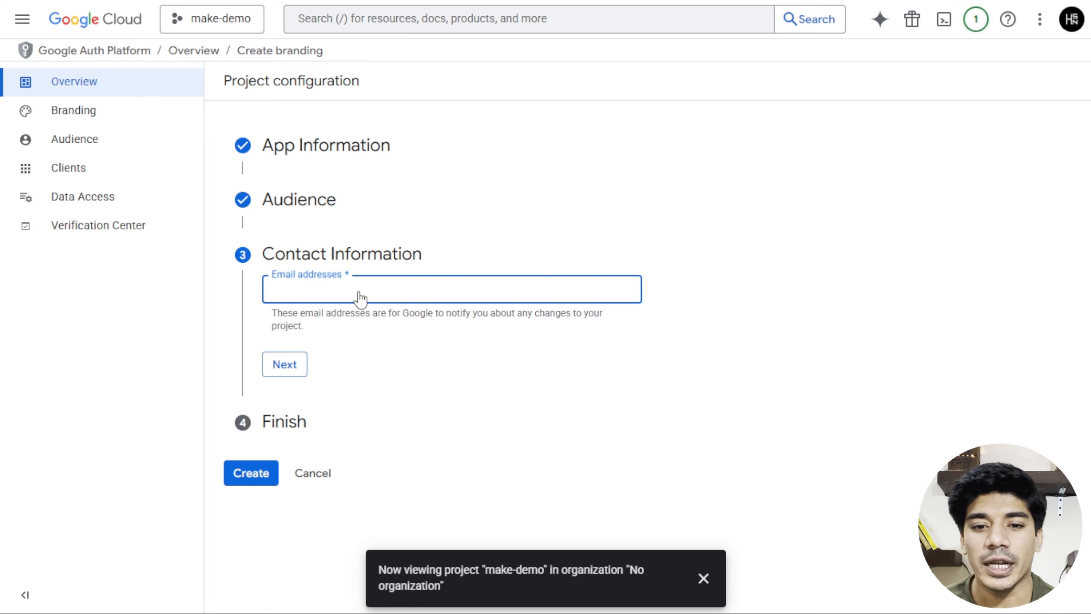
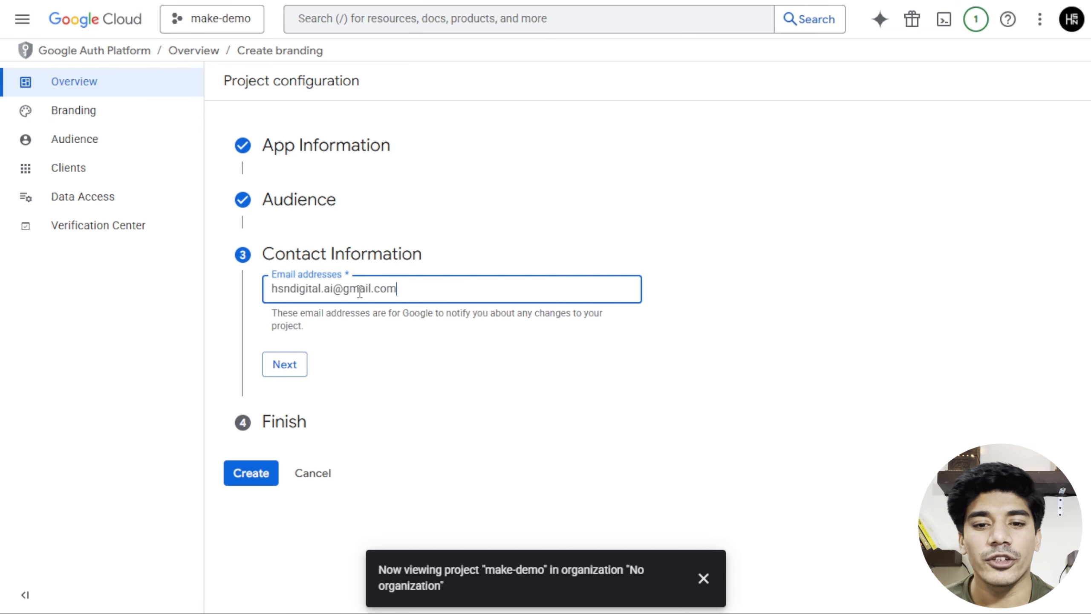
{"action": "left_click", "coordinate": [282, 371]}
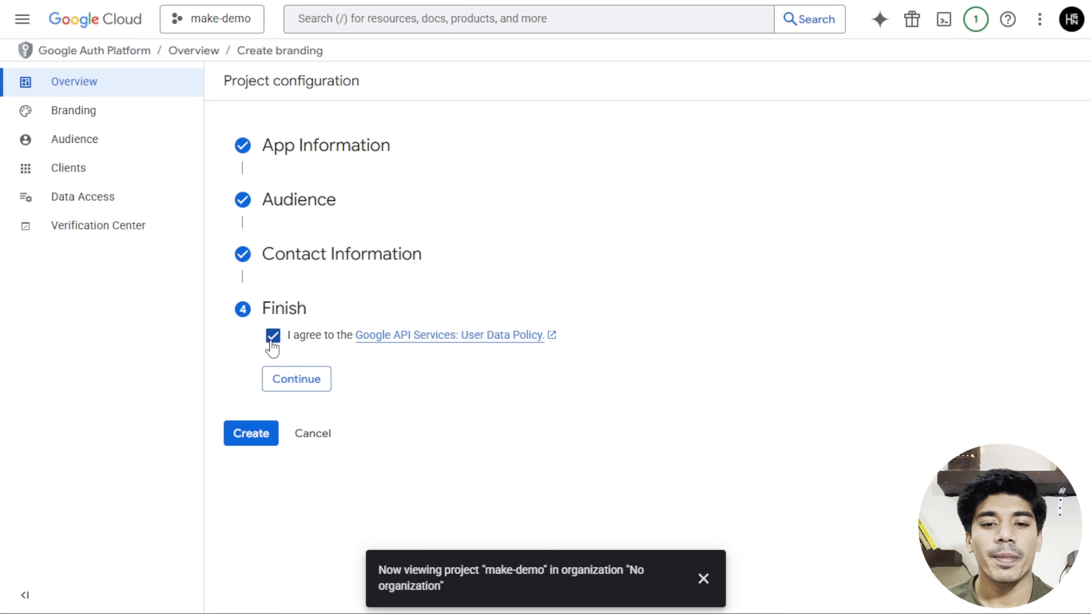
{"action": "left_click", "coordinate": [282, 383]}
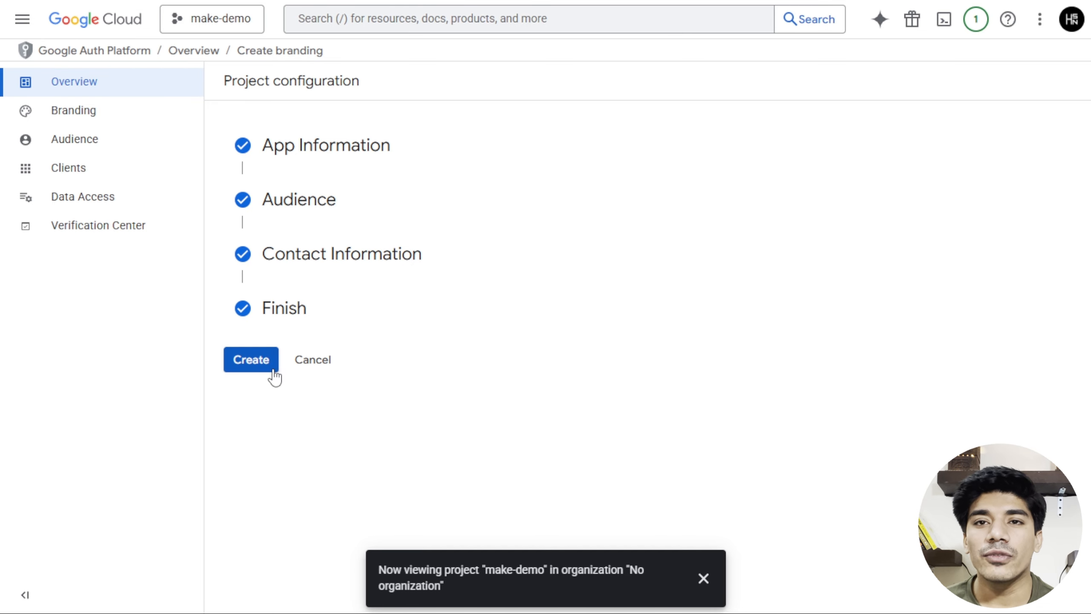
{"action": "left_click", "coordinate": [272, 368]}
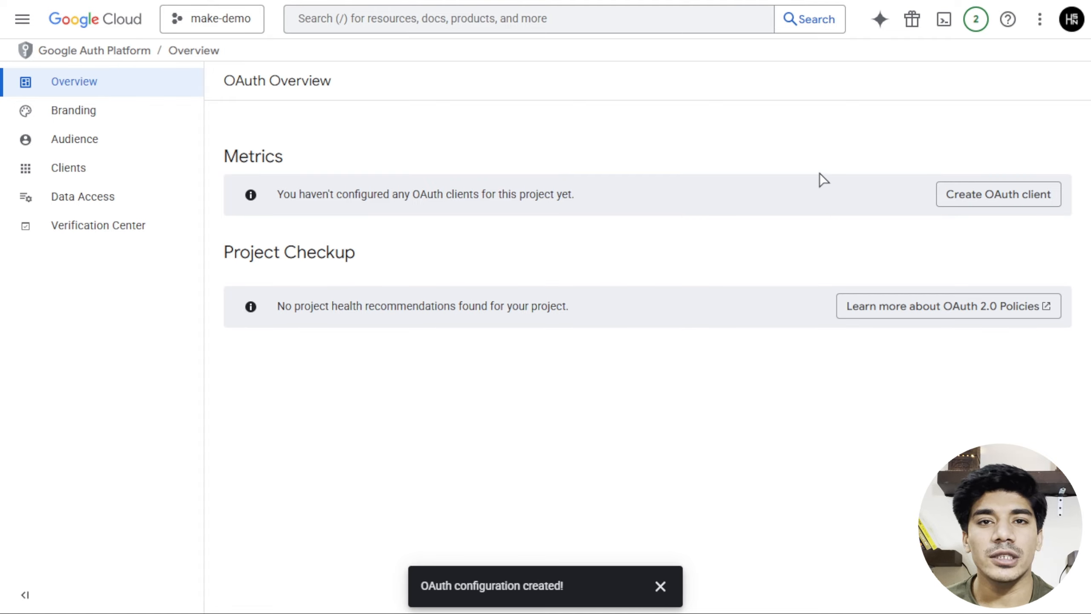
Begin a new OAuth client with Web application as its application type.
{"action": "left_click", "coordinate": [992, 193]}
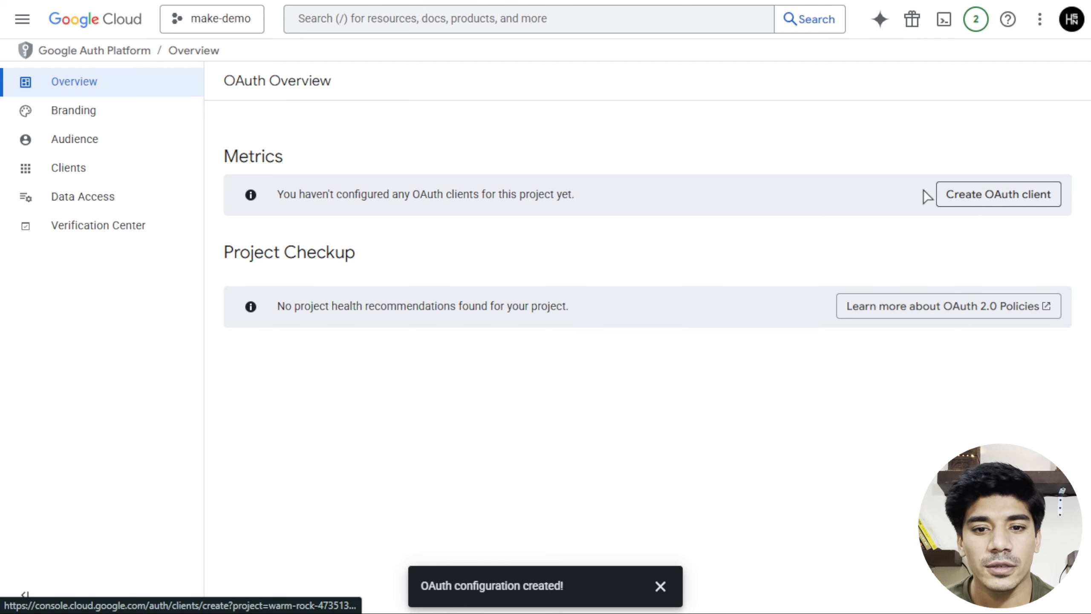
{"action": "left_click", "coordinate": [969, 202]}
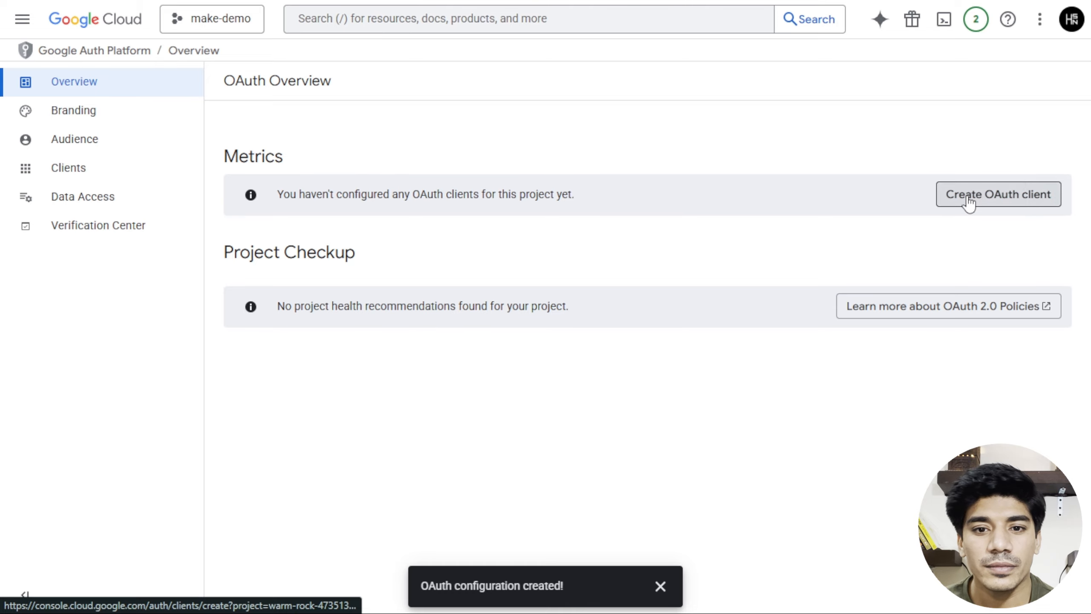
{"action": "left_click", "coordinate": [628, 209]}
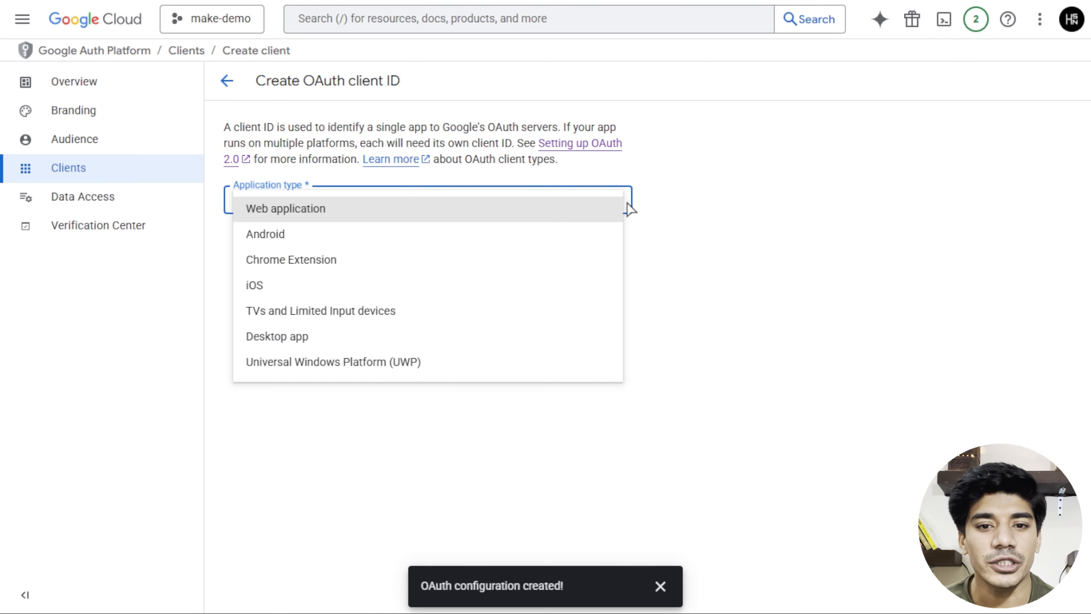
{"action": "left_click", "coordinate": [602, 211]}
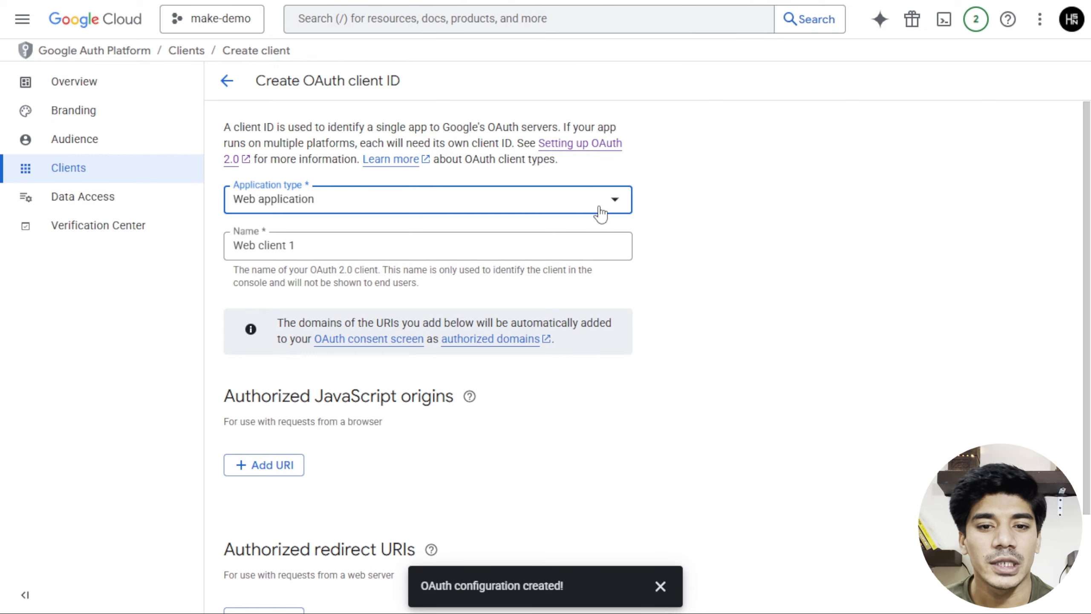
Replace the default client name 'Web client 1' with make-demo.
{"action": "left_click", "coordinate": [435, 243]}
{"action": "left_click_drag", "start_coordinate": [435, 242], "coordinate": [224, 246]}
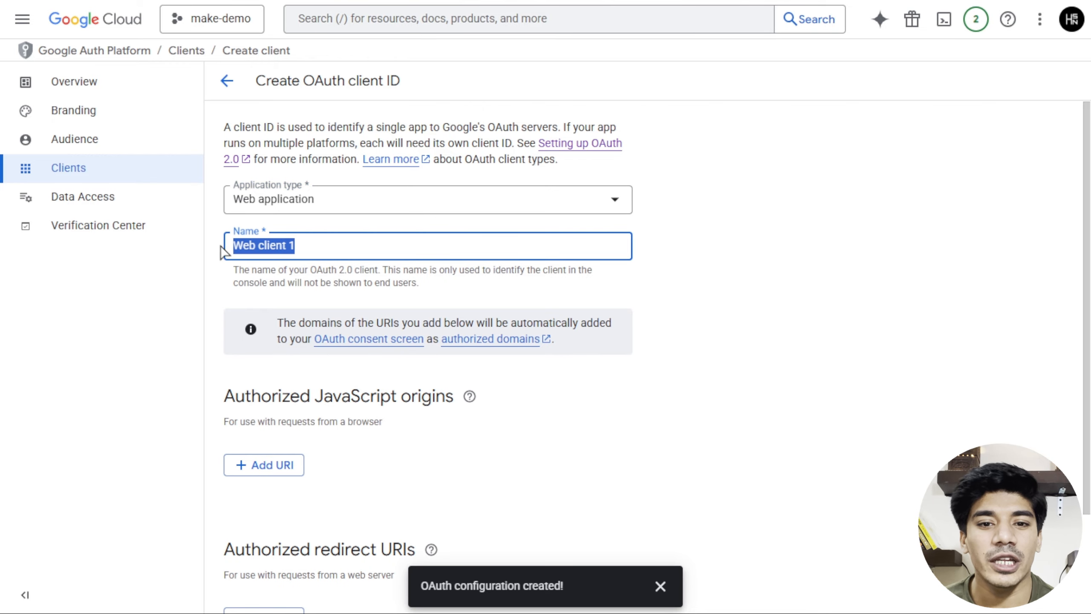
{"action": "key", "text": "BackSpace"}
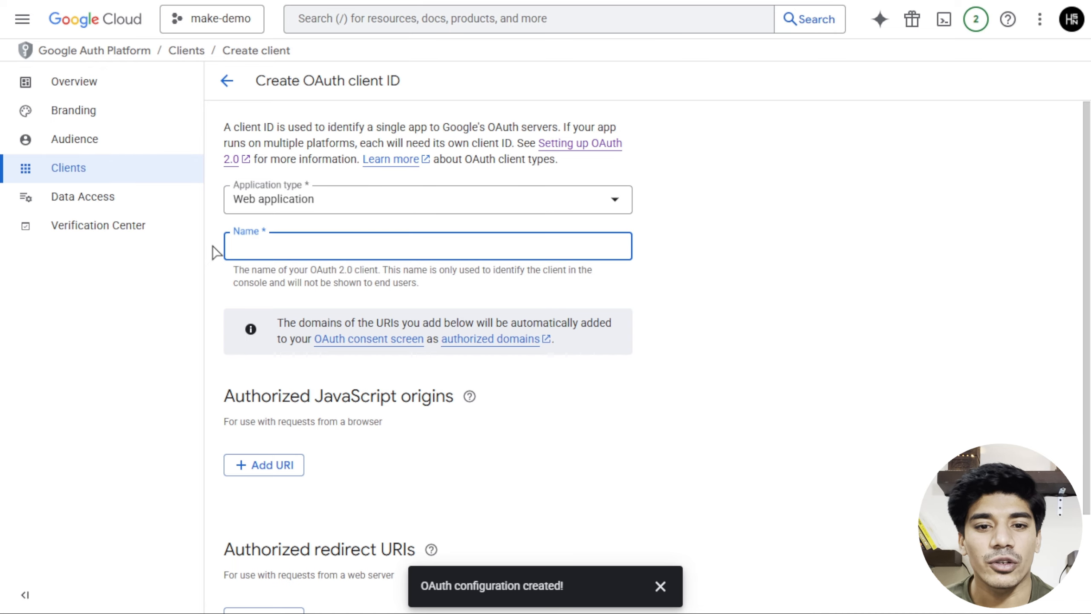
{"action": "type", "text": "make-demo"}
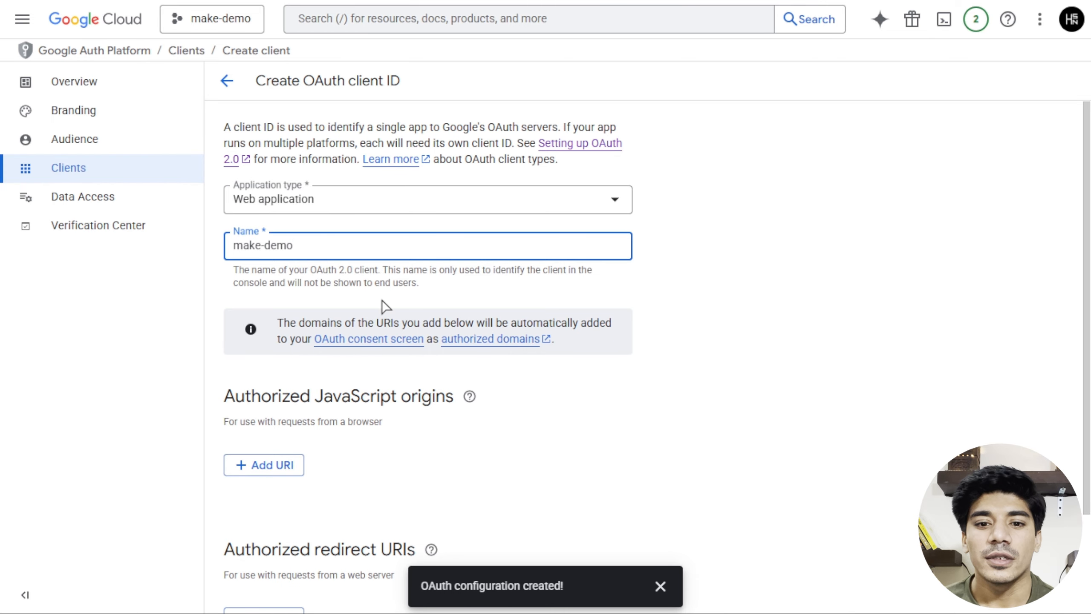
{"action": "left_click", "coordinate": [841, 391]}
{"action": "scroll", "coordinate": [447, 386], "scroll_direction": "down", "scroll_amount": 2}
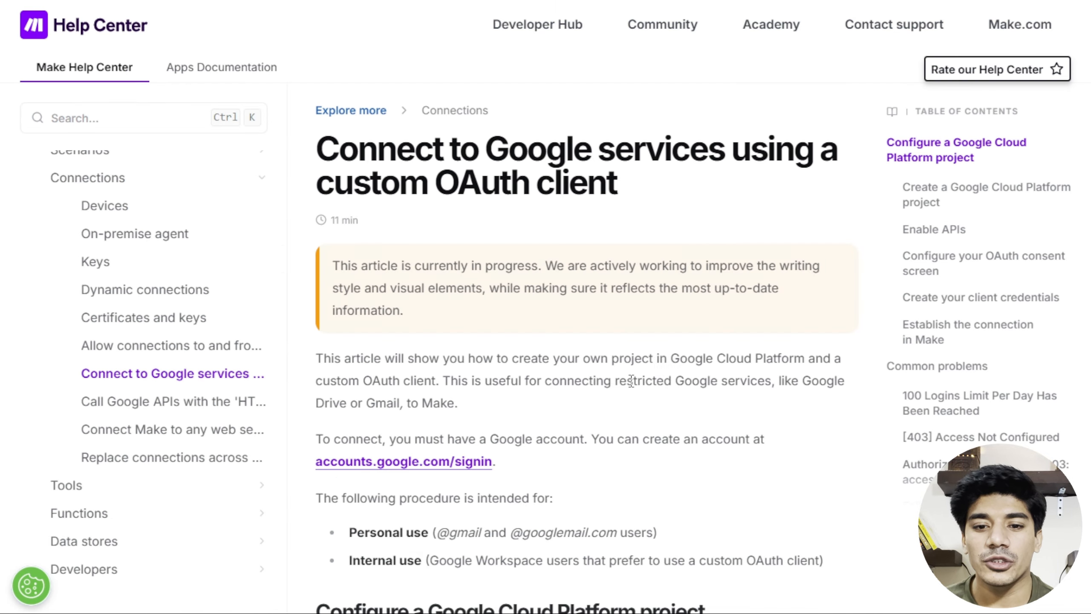
Find the 'Create your client credentials' section in the Make article and select the Gmail/Drive redirect URI.
{"action": "scroll", "coordinate": [601, 378], "scroll_direction": "down", "scroll_amount": 4}
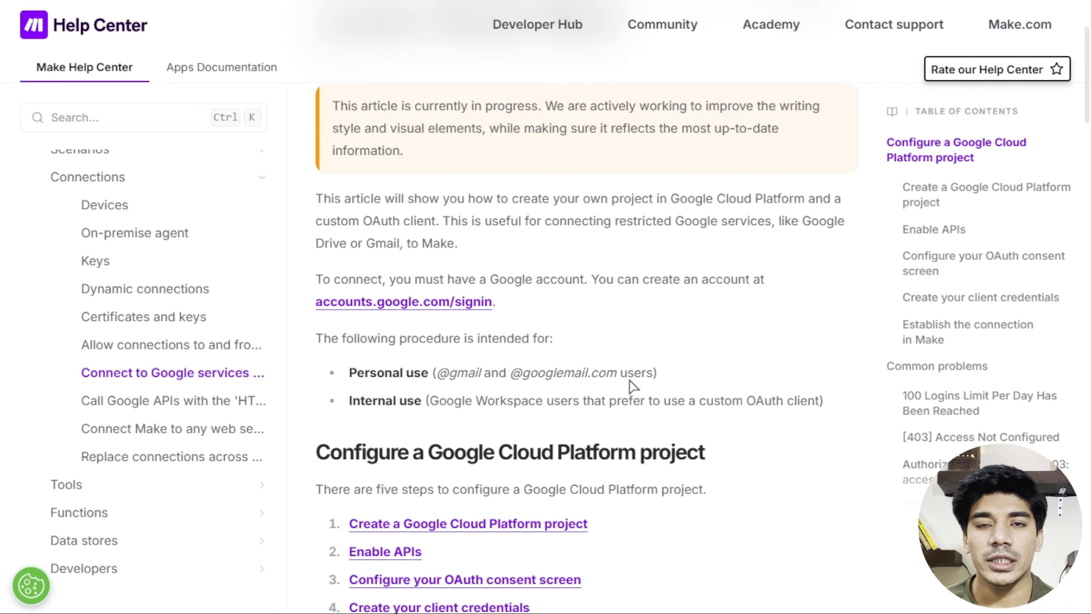
{"action": "scroll", "coordinate": [633, 386], "scroll_direction": "down", "scroll_amount": 4}
{"action": "scroll", "coordinate": [633, 386], "scroll_direction": "down", "scroll_amount": 15}
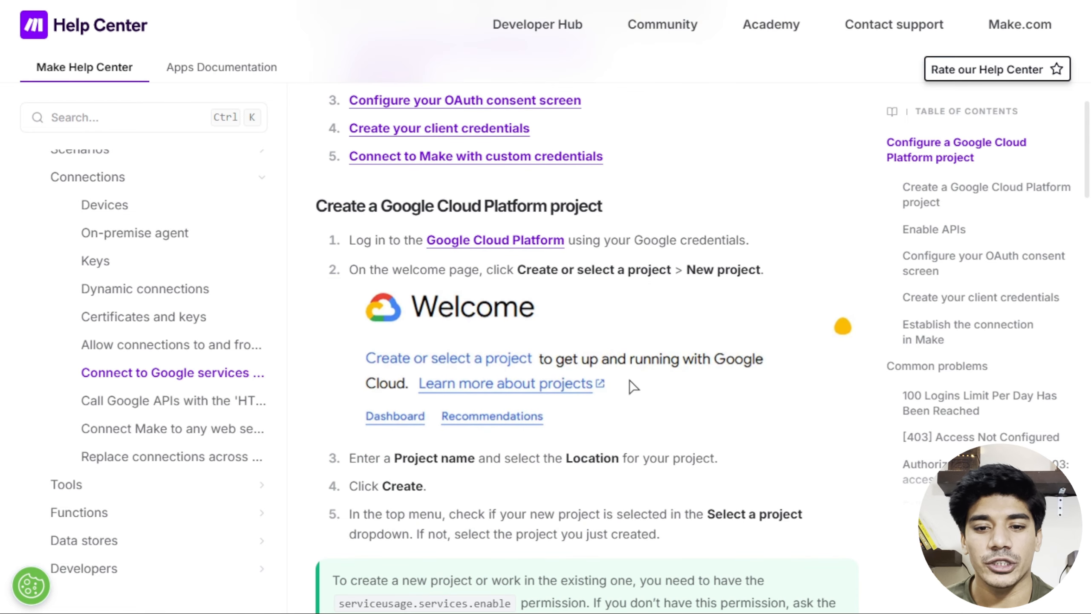
{"action": "scroll", "coordinate": [633, 386], "scroll_direction": "down", "scroll_amount": 15}
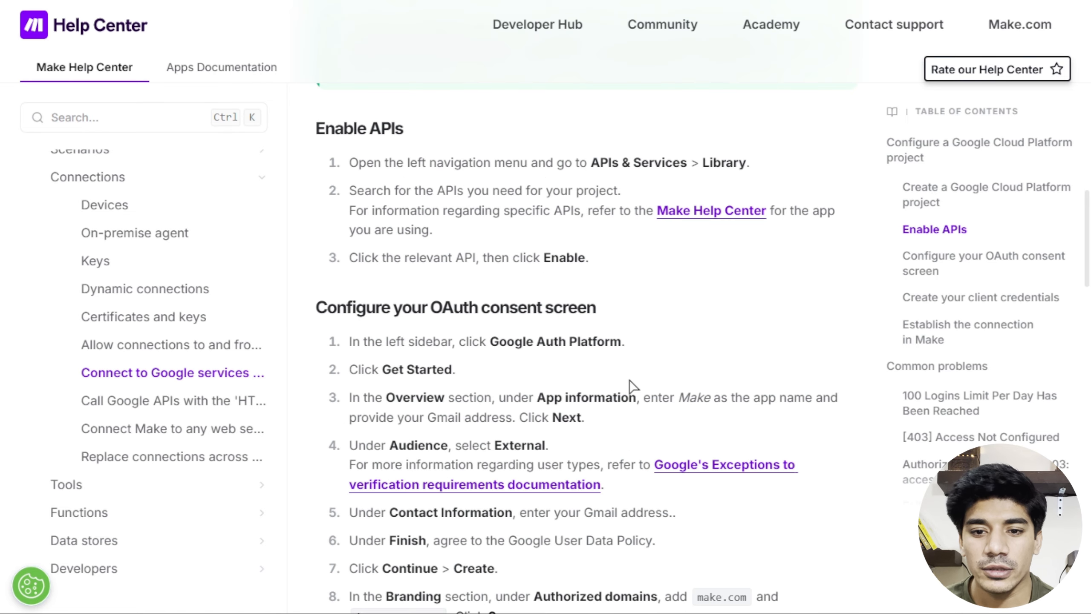
{"action": "scroll", "coordinate": [634, 386], "scroll_direction": "down", "scroll_amount": 15}
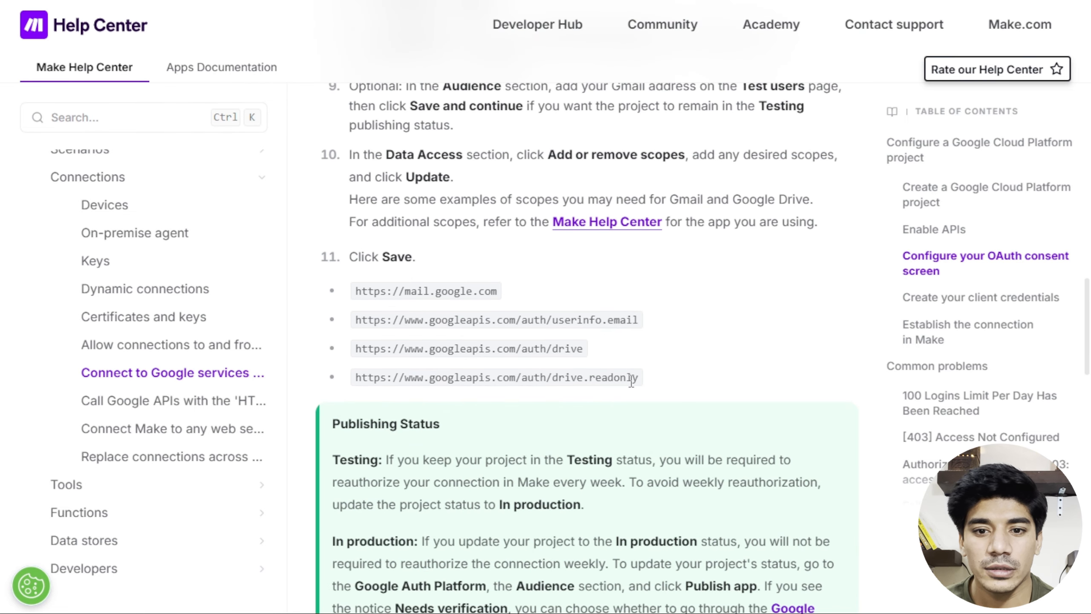
{"action": "scroll", "coordinate": [629, 380], "scroll_direction": "down", "scroll_amount": 8}
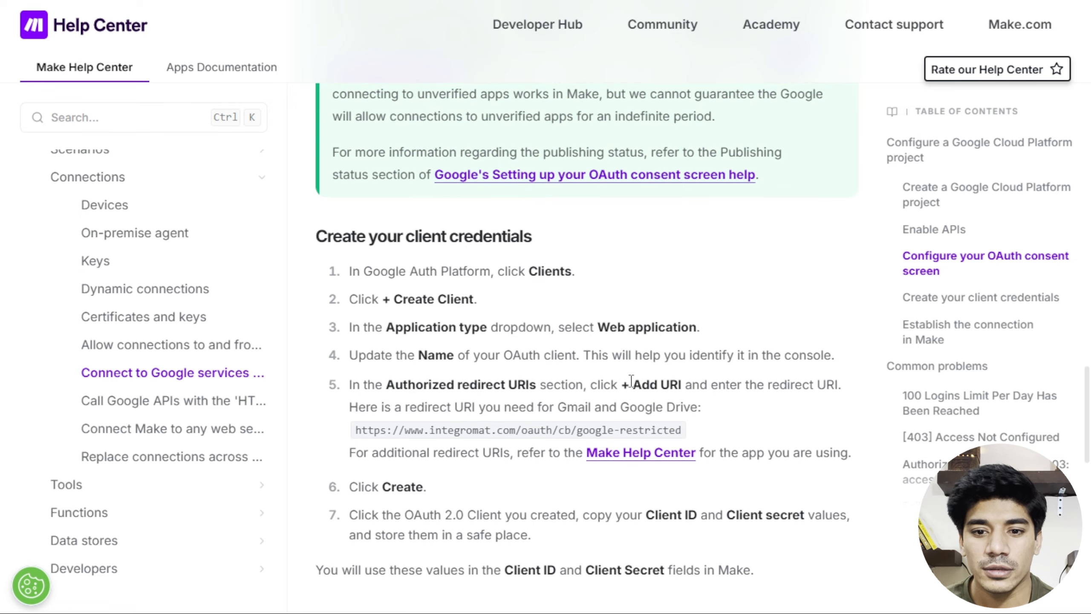
{"action": "scroll", "coordinate": [633, 387], "scroll_direction": "down", "scroll_amount": 11}
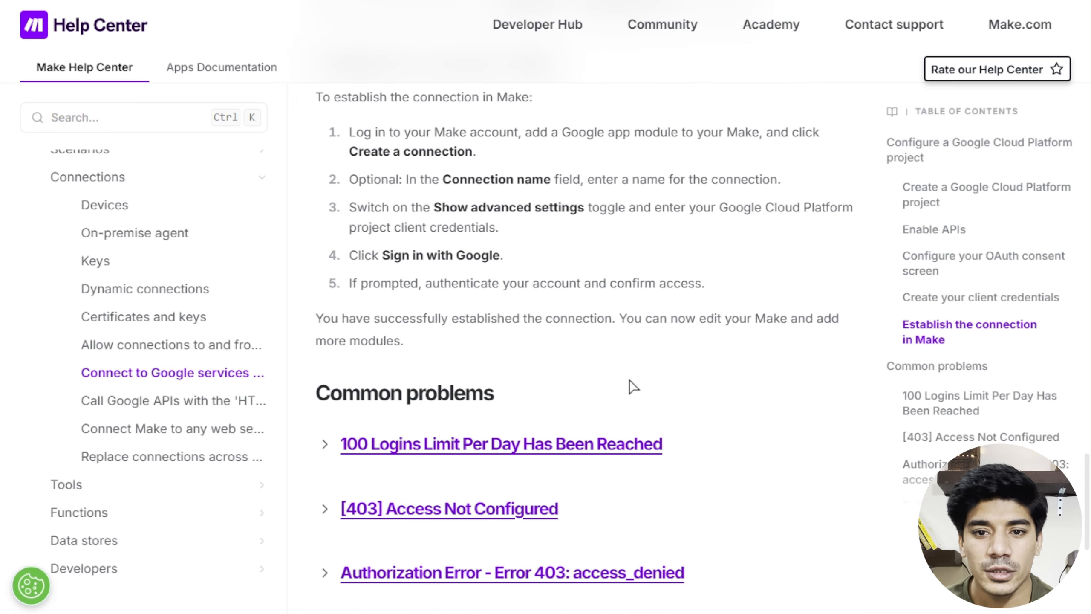
{"action": "scroll", "coordinate": [631, 388], "scroll_direction": "up", "scroll_amount": 6}
{"action": "scroll", "coordinate": [631, 390], "scroll_direction": "up", "scroll_amount": 7}
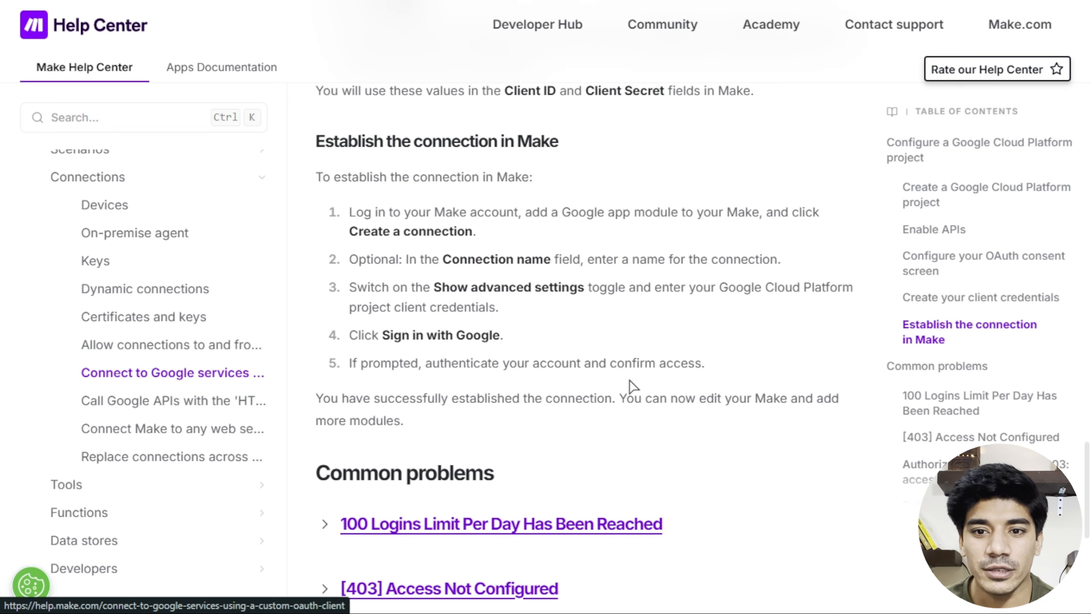
{"action": "scroll", "coordinate": [632, 389], "scroll_direction": "up", "scroll_amount": 2}
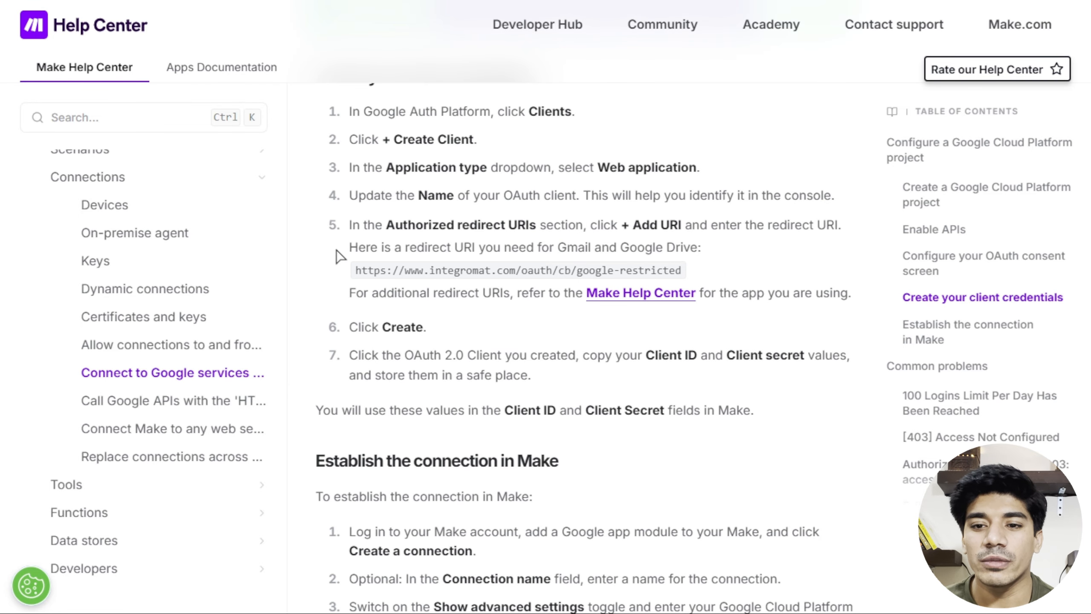
{"action": "left_click_drag", "start_coordinate": [337, 251], "coordinate": [359, 274]}
{"action": "key", "text": "ctrl+c"}
{"action": "left_click", "coordinate": [693, 270]}
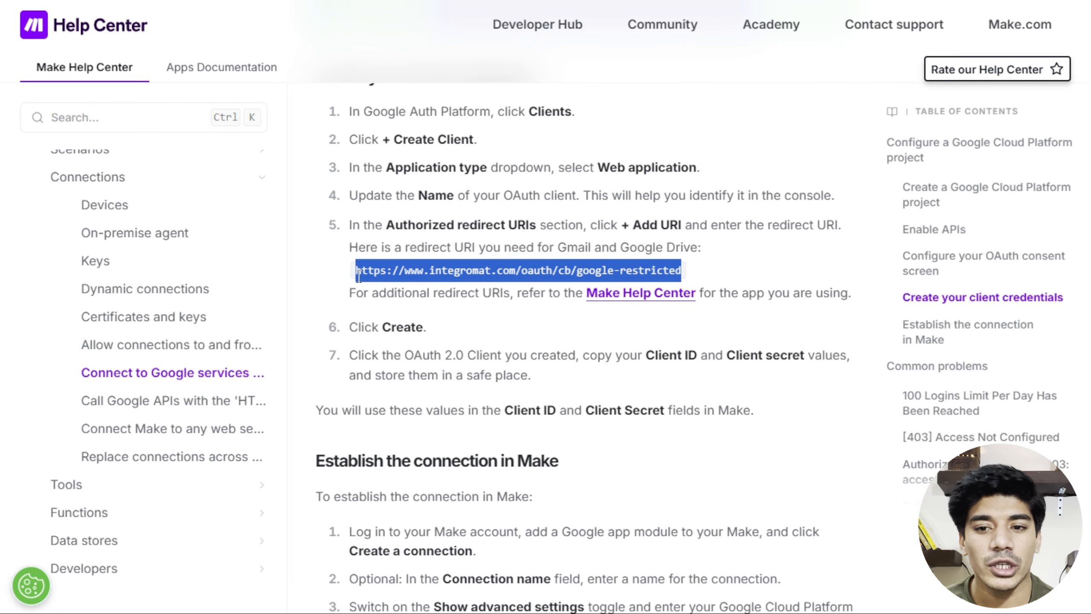
Add the copied Make redirect URI under Authorized redirect URIs and create the OAuth client.
{"action": "key", "text": "ctrl+Tab"}
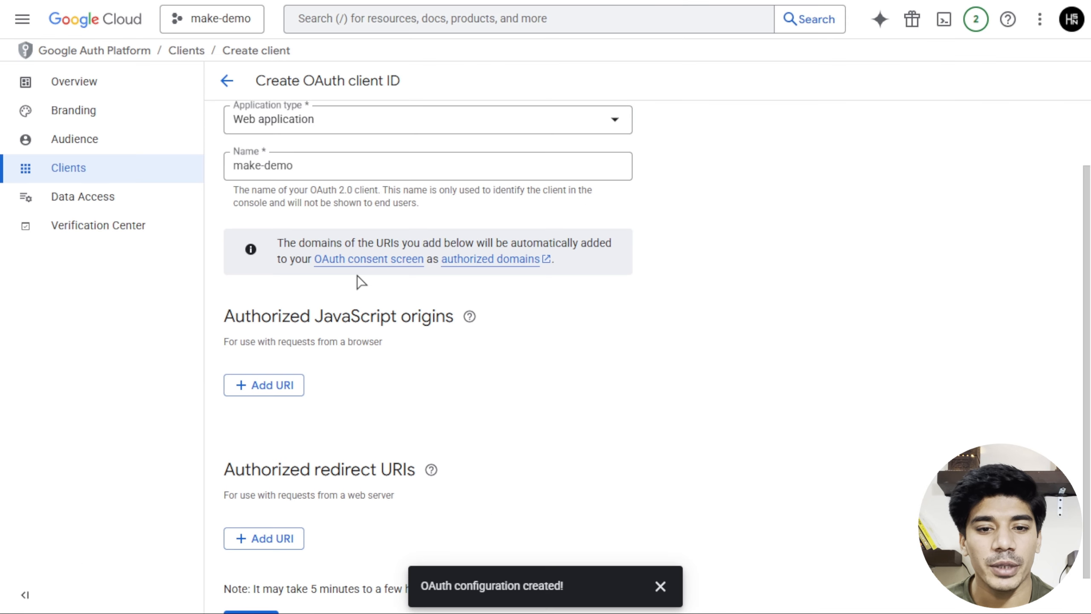
{"action": "scroll", "coordinate": [353, 339], "scroll_direction": "down", "scroll_amount": 1}
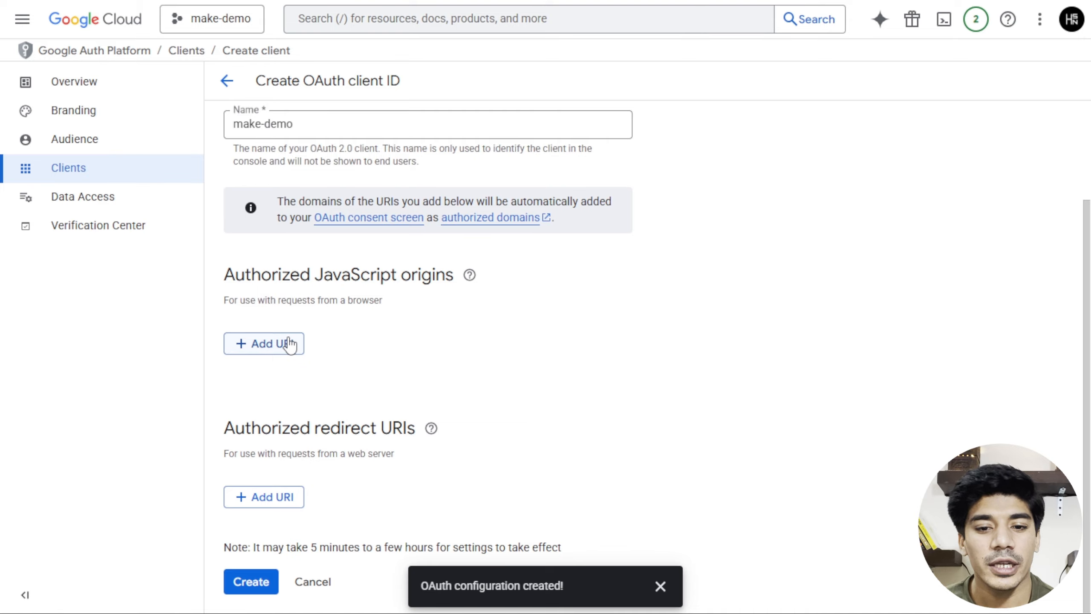
{"action": "left_click", "coordinate": [280, 501]}
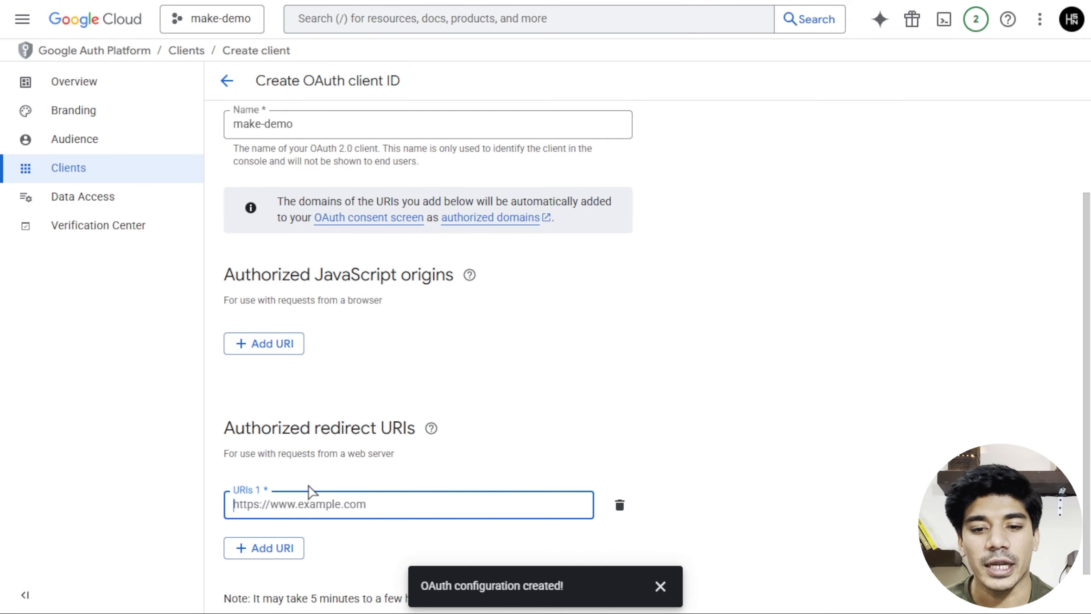
{"action": "key", "text": "ctrl+v"}
{"action": "scroll", "coordinate": [363, 462], "scroll_direction": "down", "scroll_amount": 2}
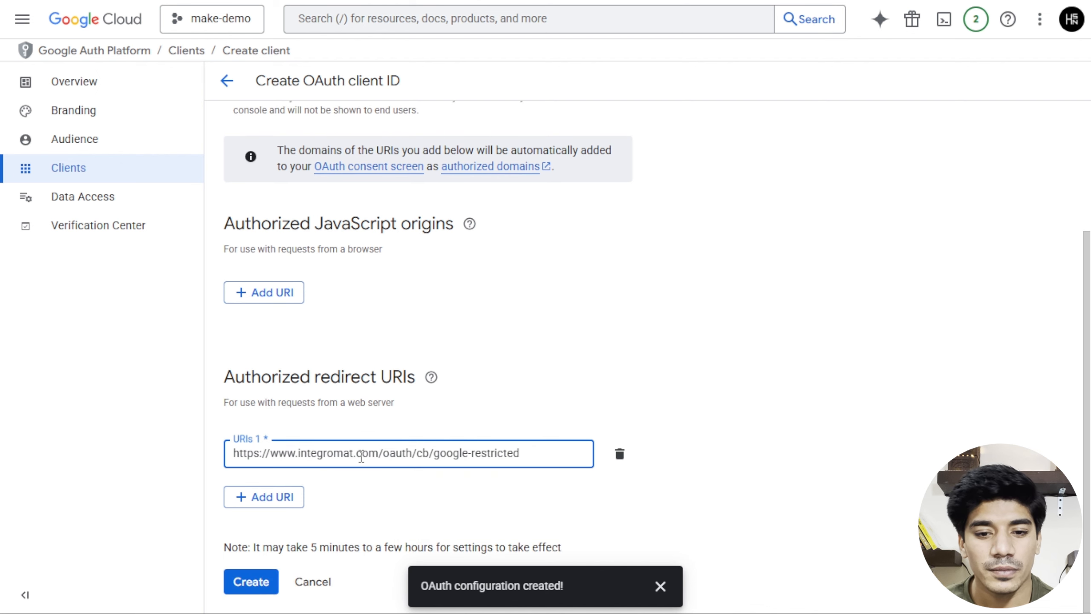
{"action": "left_click", "coordinate": [247, 580]}
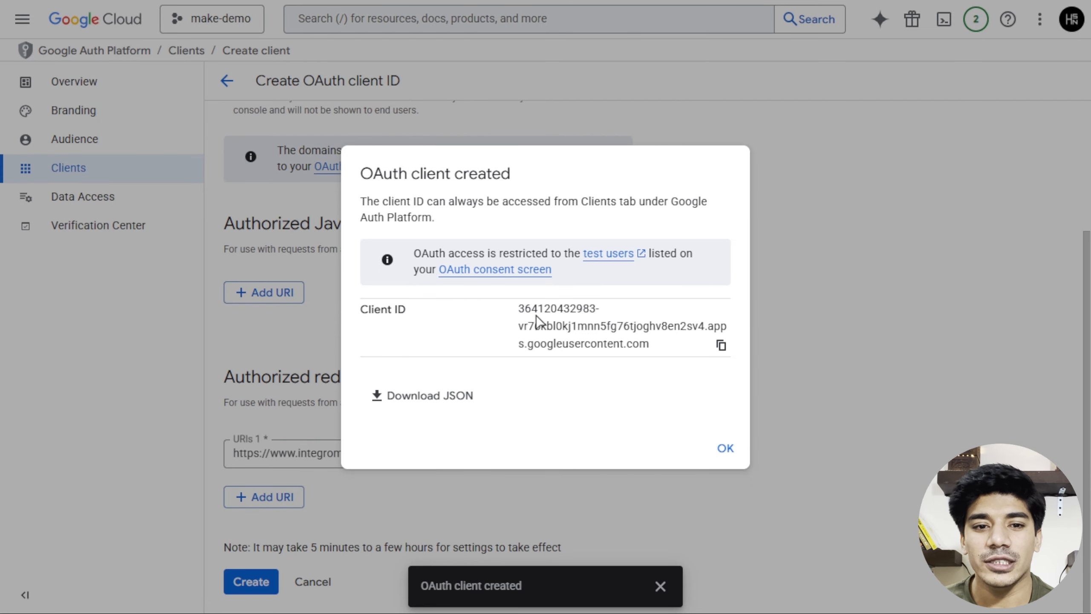
Dismiss the confirmation and open the make-demo client's details from the Clients list.
{"action": "left_click", "coordinate": [725, 448]}
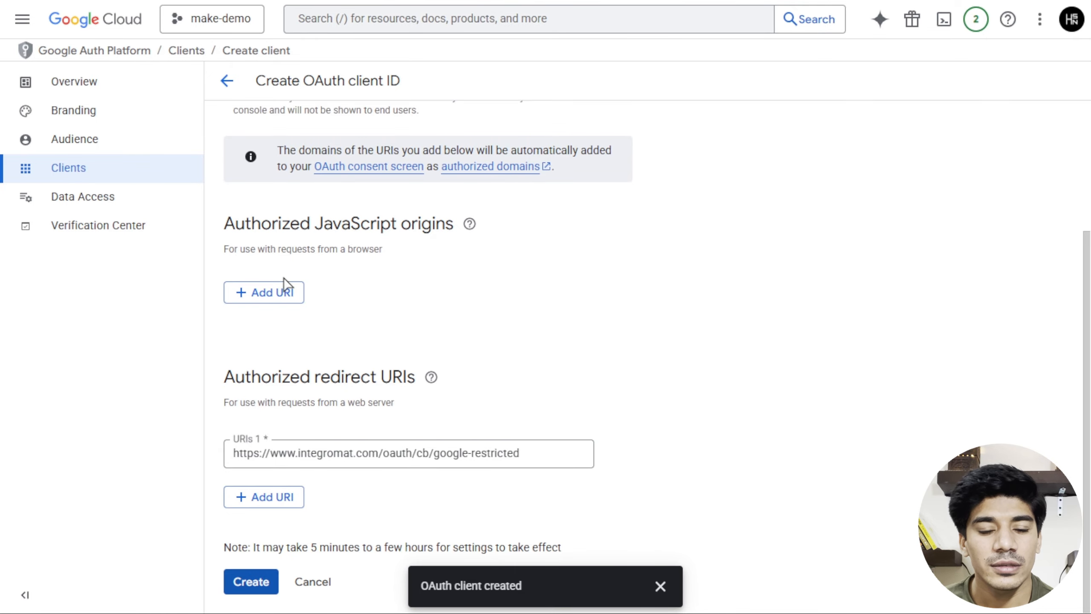
{"action": "left_click", "coordinate": [74, 166]}
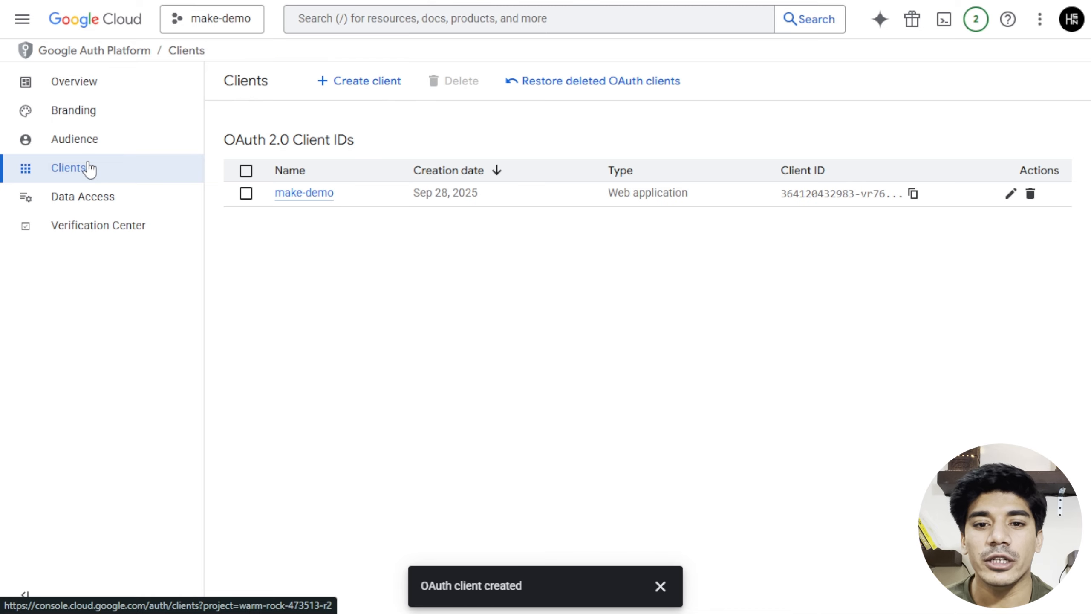
{"action": "left_click", "coordinate": [313, 197]}
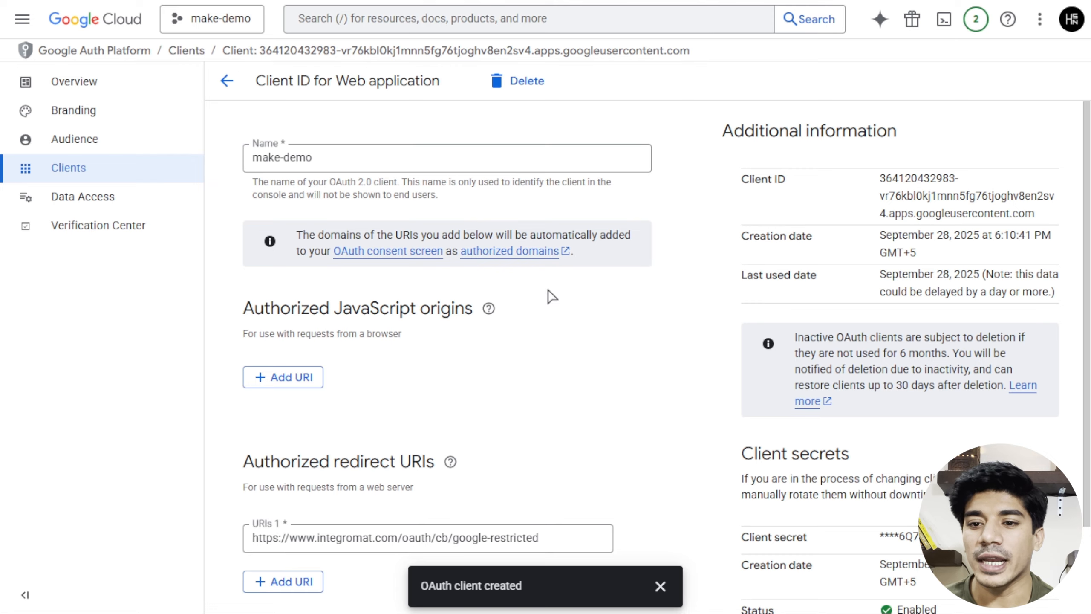
Copy the make-demo client ID into the Client ID field under Make's Advanced settings.
{"action": "scroll", "coordinate": [910, 349], "scroll_direction": "down", "scroll_amount": 5}
{"action": "scroll", "coordinate": [910, 349], "scroll_direction": "up", "scroll_amount": 5}
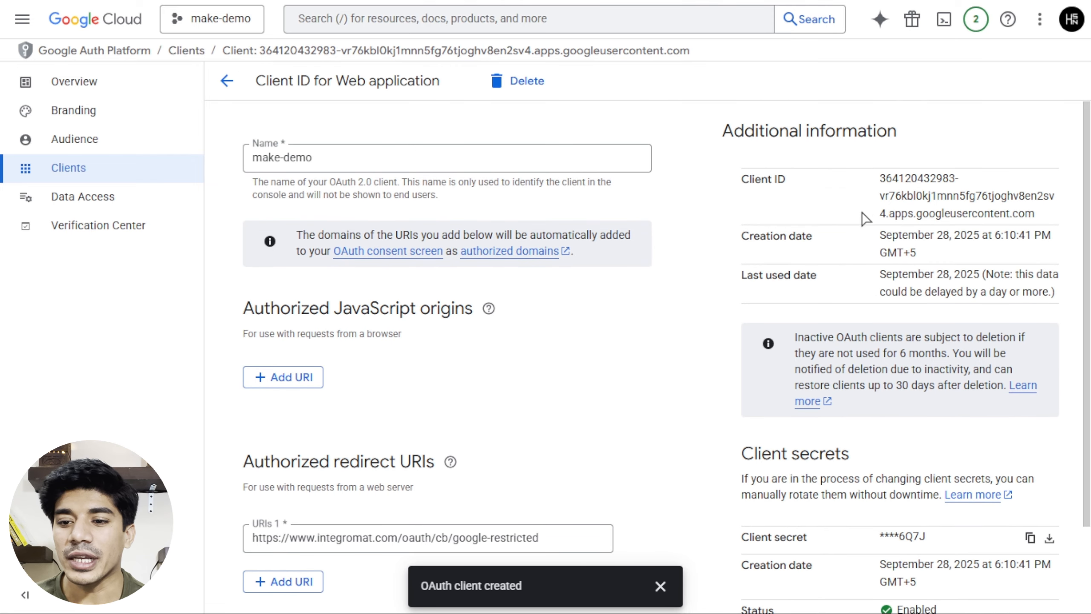
{"action": "left_click_drag", "start_coordinate": [879, 177], "coordinate": [1074, 221]}
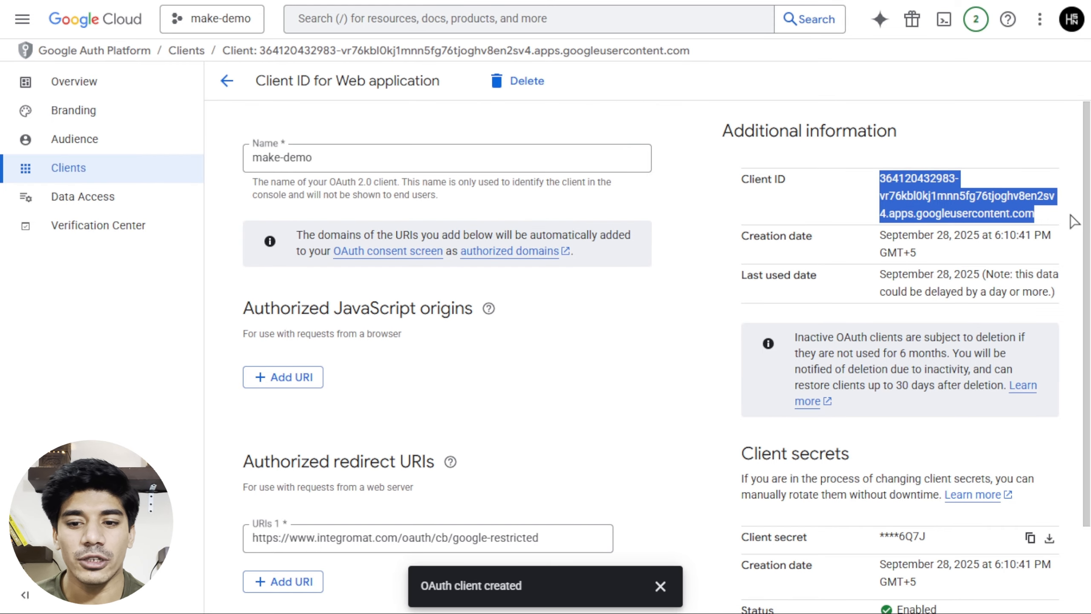
{"action": "key", "text": "alt+Tab"}
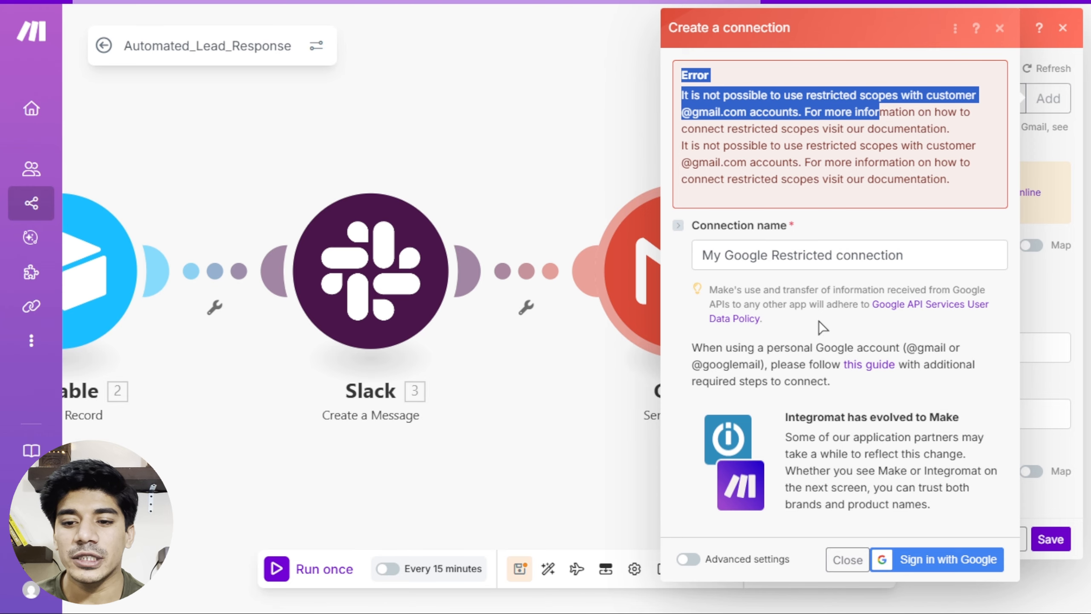
{"action": "left_click", "coordinate": [689, 559]}
{"action": "left_click", "coordinate": [787, 433]}
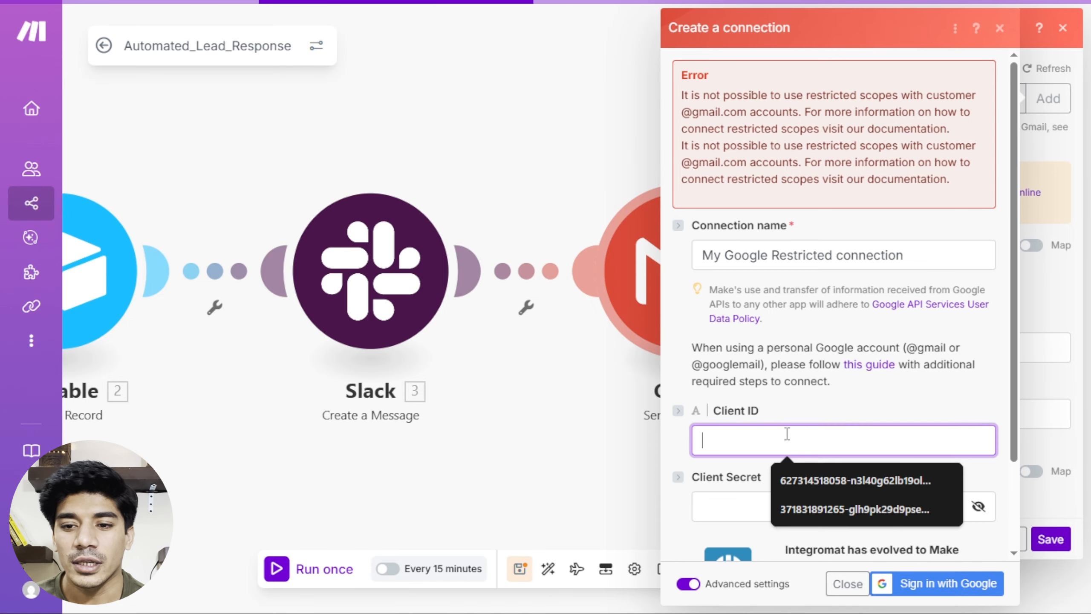
{"action": "key", "text": "ctrl+v"}
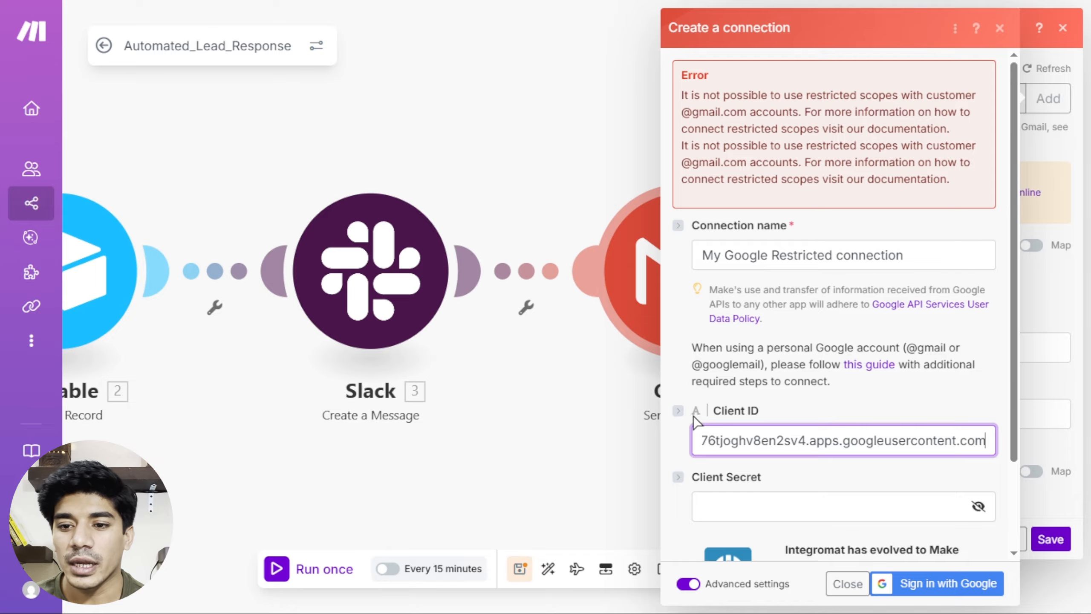
Copy the client secret into Make's Client Secret field, then return to Google Cloud.
{"action": "key", "text": "ctrl+Tab"}
{"action": "scroll", "coordinate": [937, 408], "scroll_direction": "down", "scroll_amount": 3}
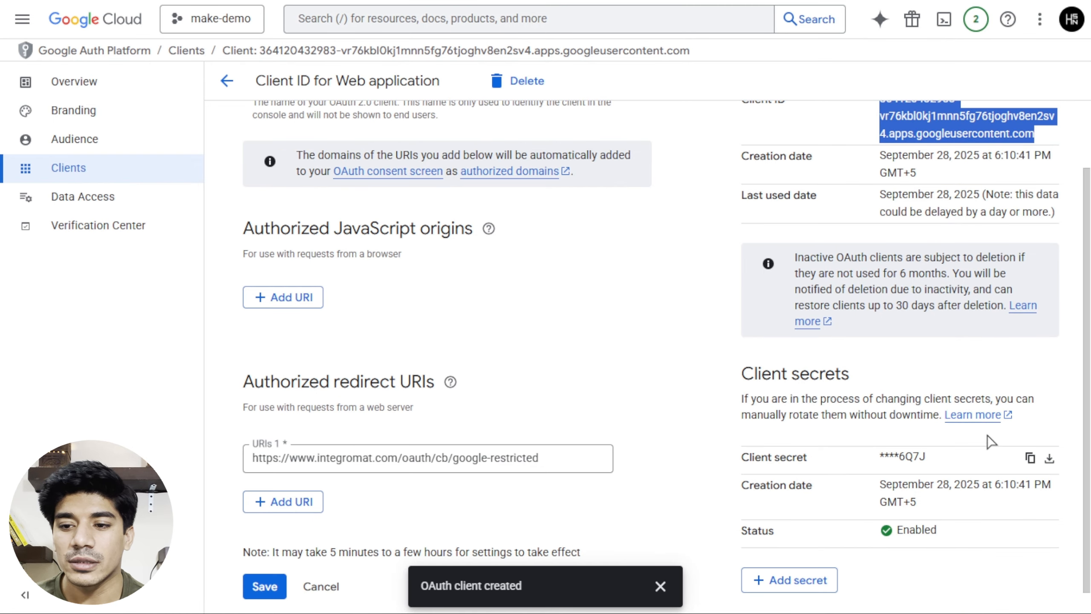
{"action": "left_click", "coordinate": [1031, 458]}
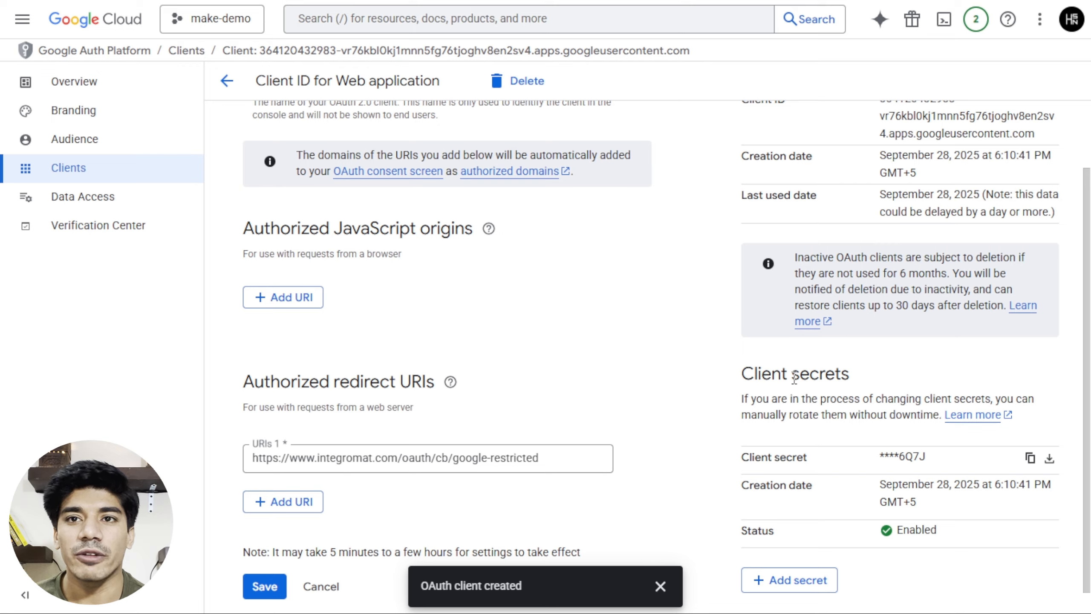
{"action": "key", "text": "ctrl+shift+Tab"}
{"action": "scroll", "coordinate": [774, 480], "scroll_direction": "down", "scroll_amount": 3}
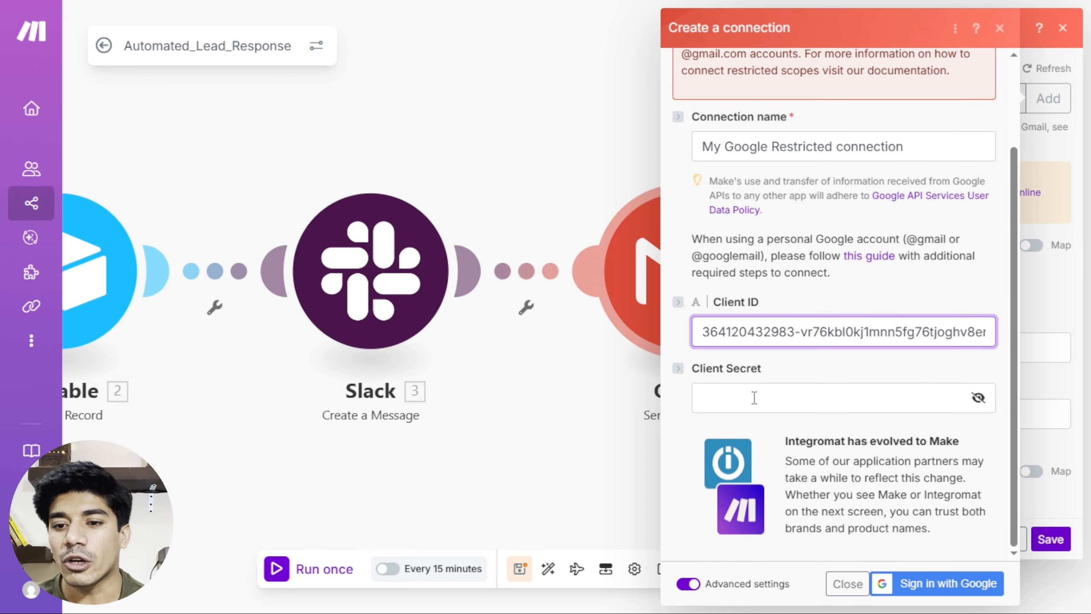
{"action": "left_click", "coordinate": [754, 398]}
{"action": "key", "text": "ctrl+v"}
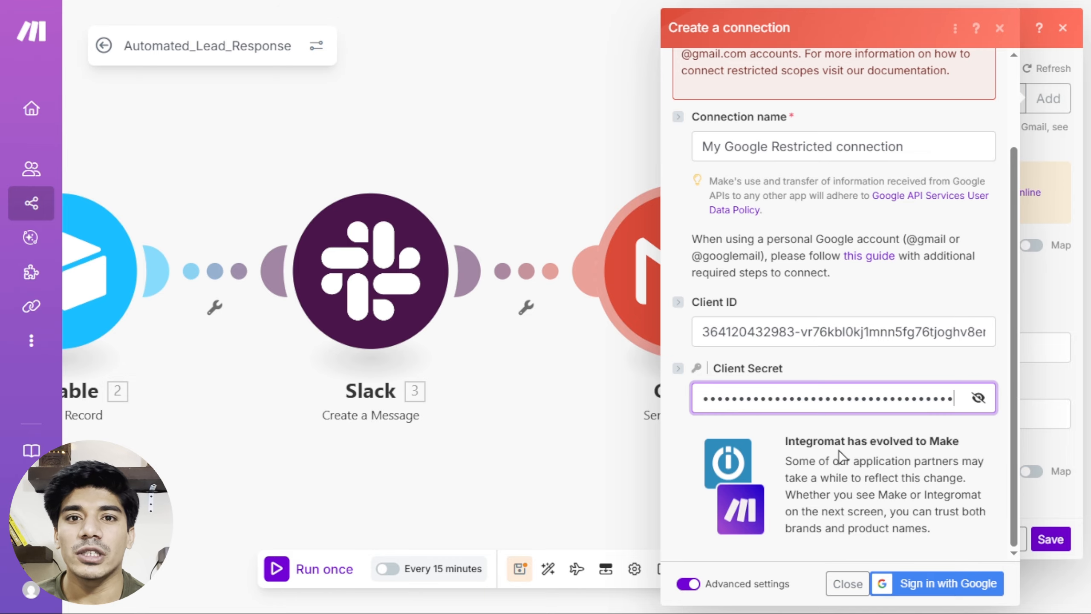
{"action": "key", "text": "ctrl+Tab"}
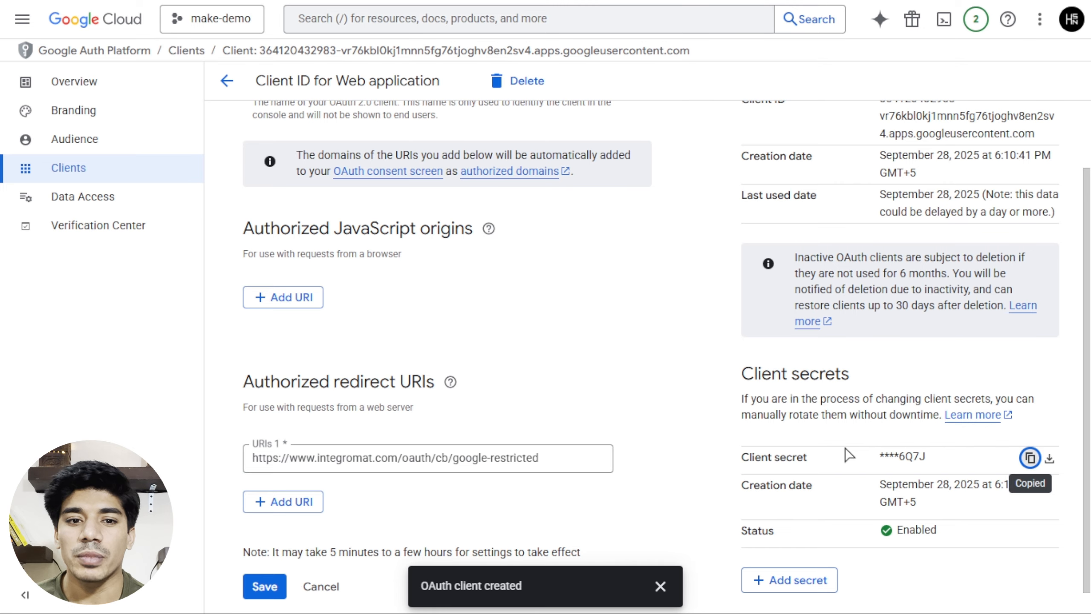
{"action": "left_click", "coordinate": [61, 151]}
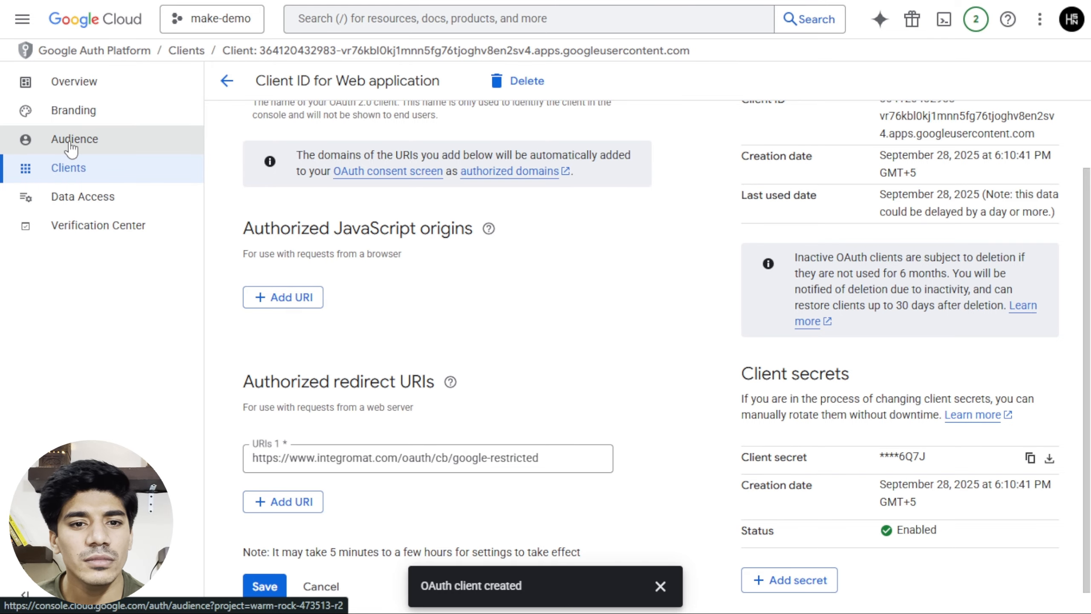
Publish the make-demo app to production from the Audience page, then switch back to Make.
{"action": "left_click", "coordinate": [71, 149]}
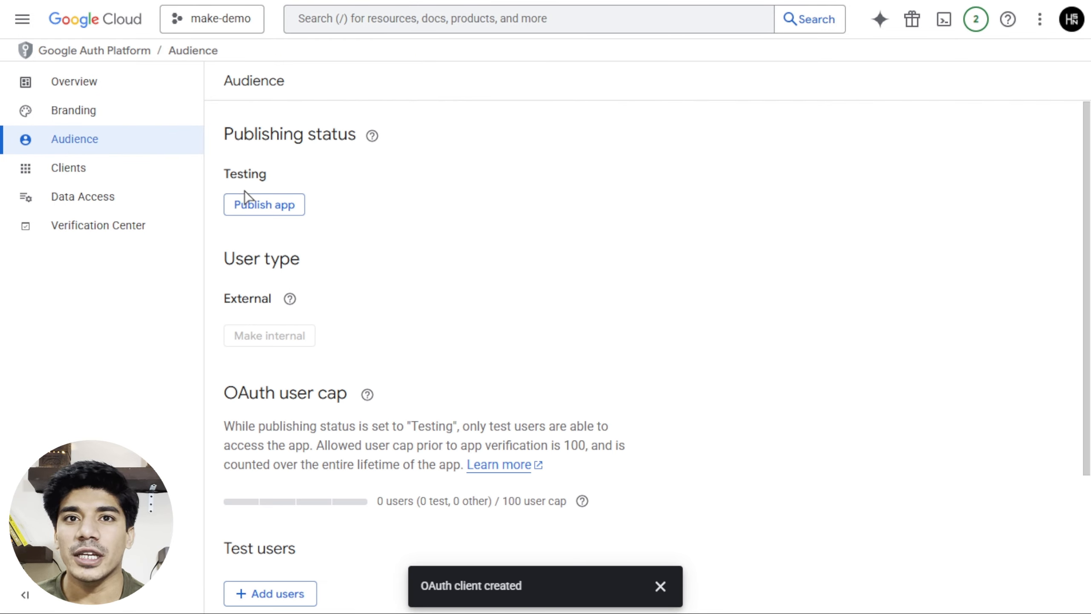
{"action": "mouse_move", "coordinate": [289, 298]}
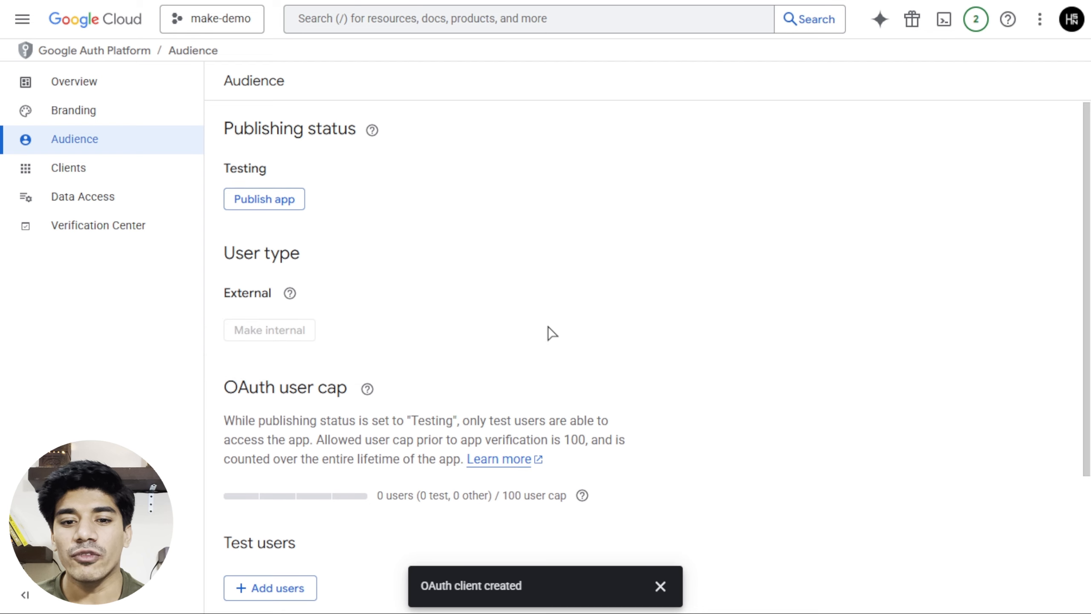
{"action": "scroll", "coordinate": [550, 334], "scroll_direction": "down", "scroll_amount": 4}
{"action": "left_click", "coordinate": [274, 435]}
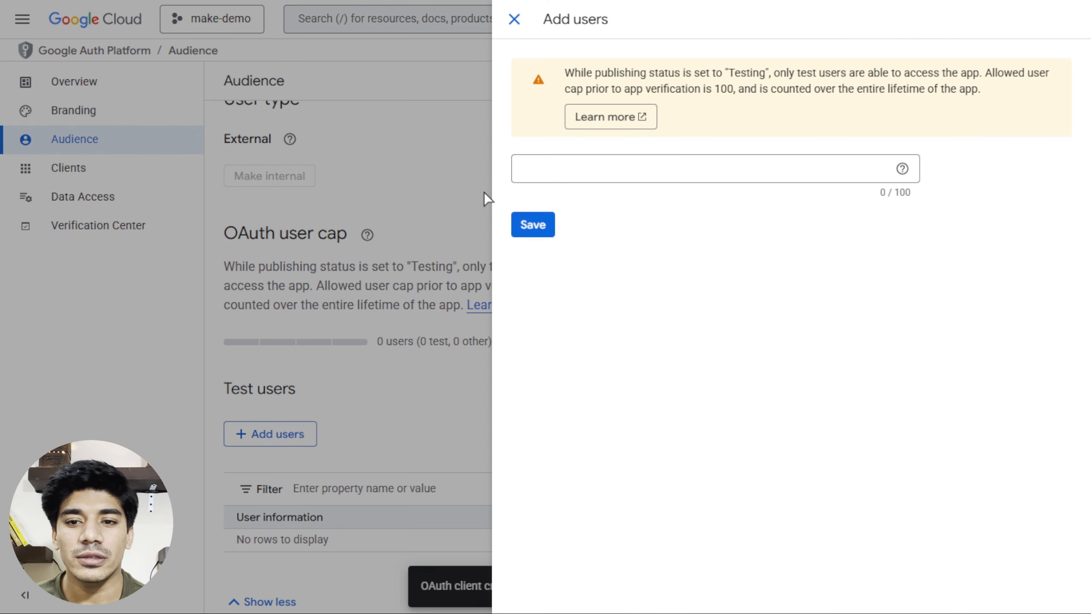
{"action": "left_click", "coordinate": [514, 19]}
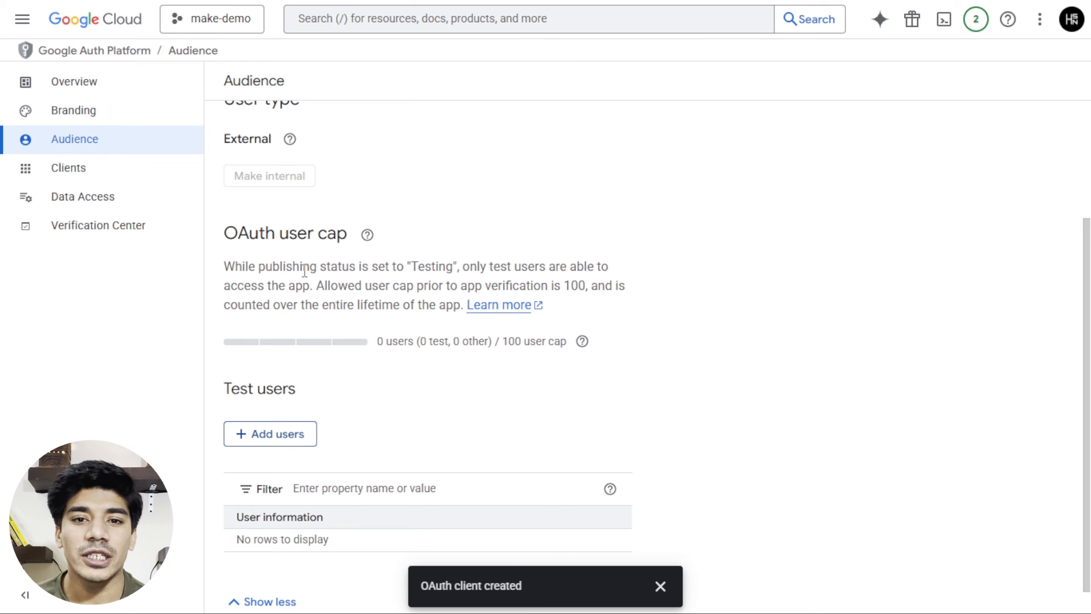
{"action": "scroll", "coordinate": [405, 279], "scroll_direction": "up", "scroll_amount": 4}
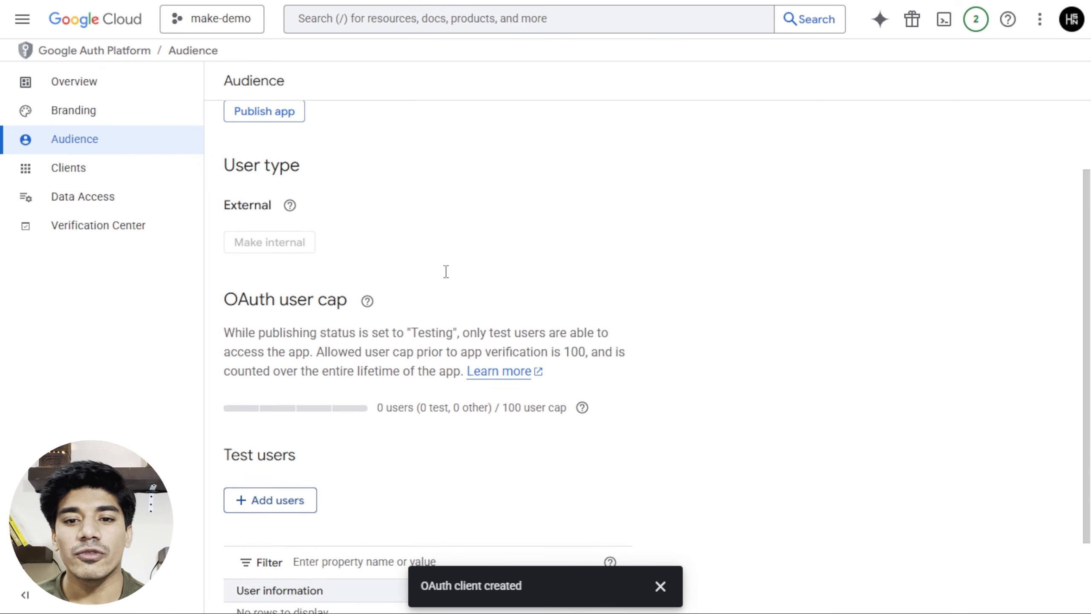
{"action": "left_click", "coordinate": [273, 209]}
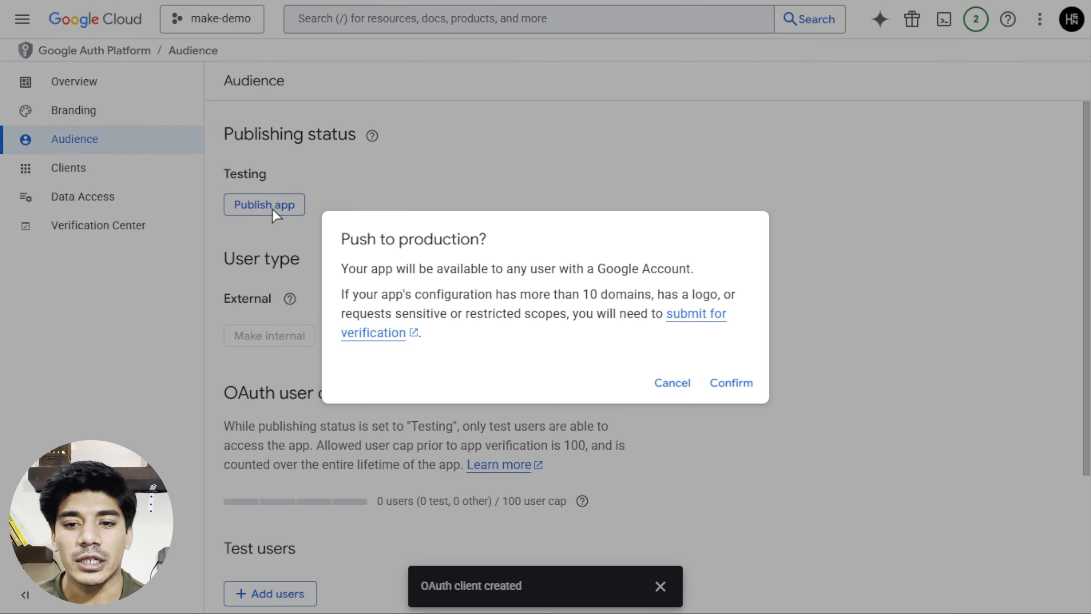
{"action": "left_click", "coordinate": [728, 386]}
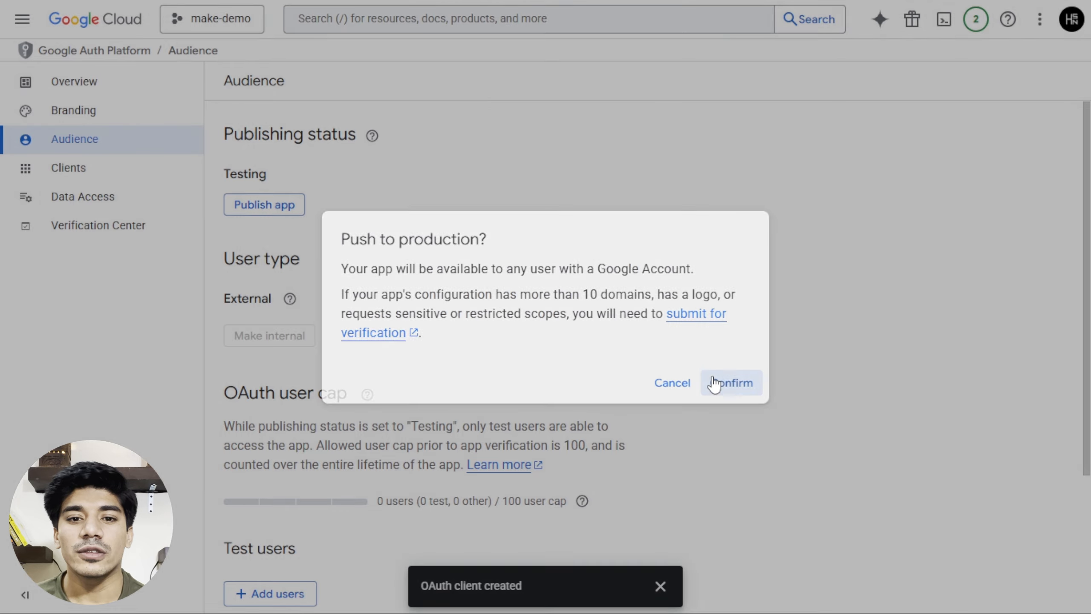
{"action": "scroll", "coordinate": [503, 349], "scroll_direction": "down", "scroll_amount": 2}
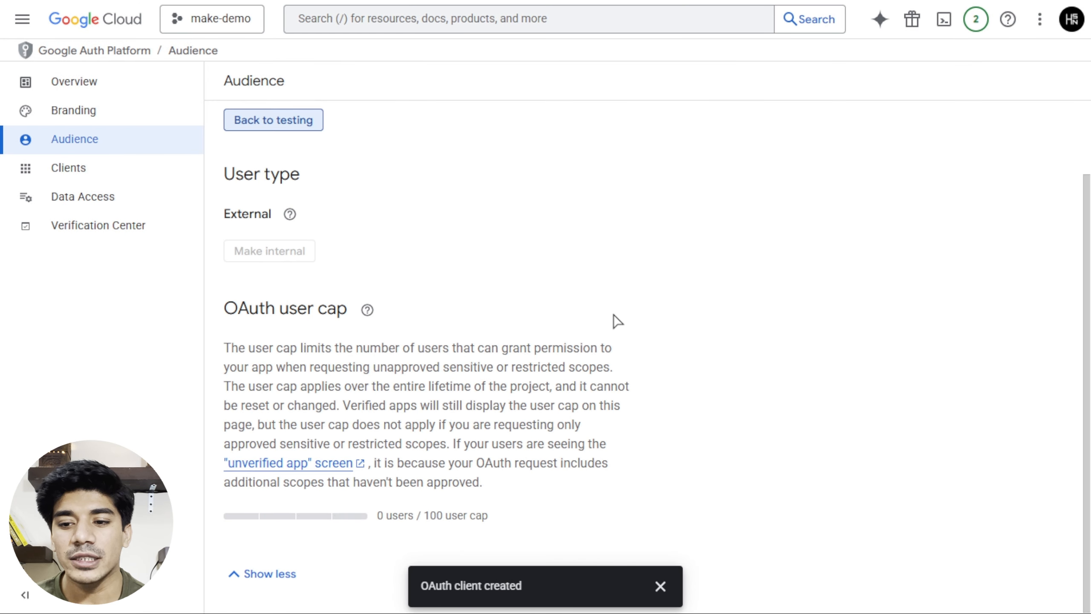
{"action": "key", "text": "alt+Tab"}
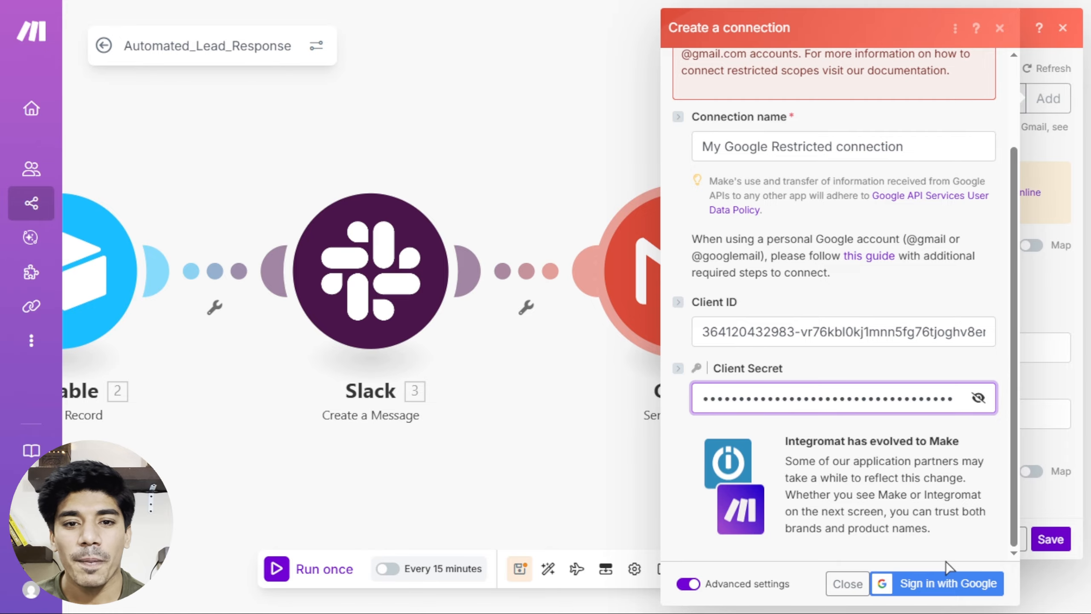
Sign in with Google, proceed past the unverified warning, and grant integromat.com Gmail read, compose and send access.
{"action": "left_click", "coordinate": [948, 584]}
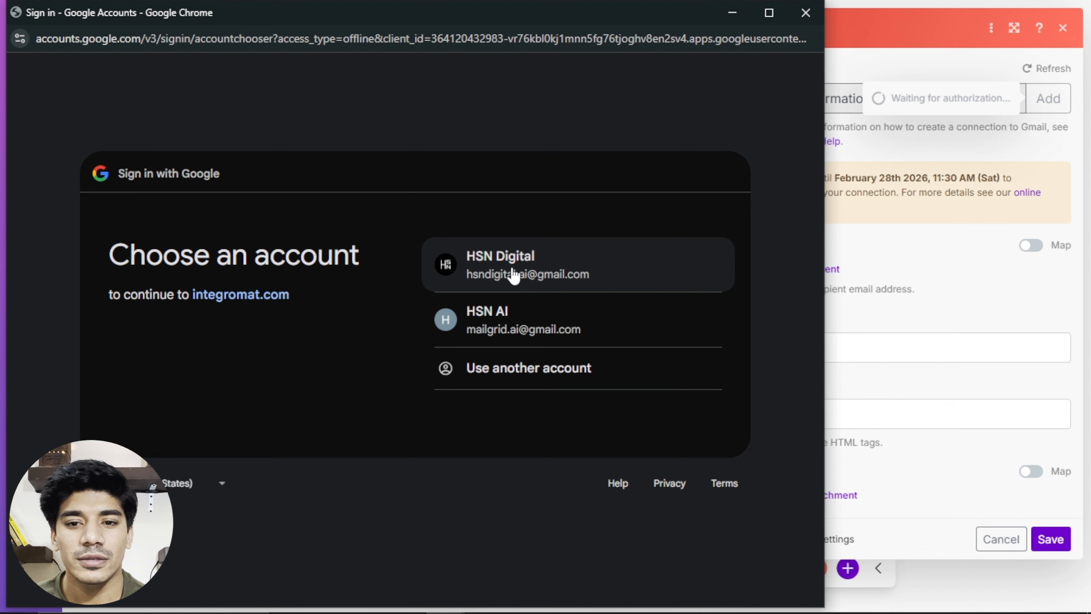
{"action": "left_click", "coordinate": [513, 274]}
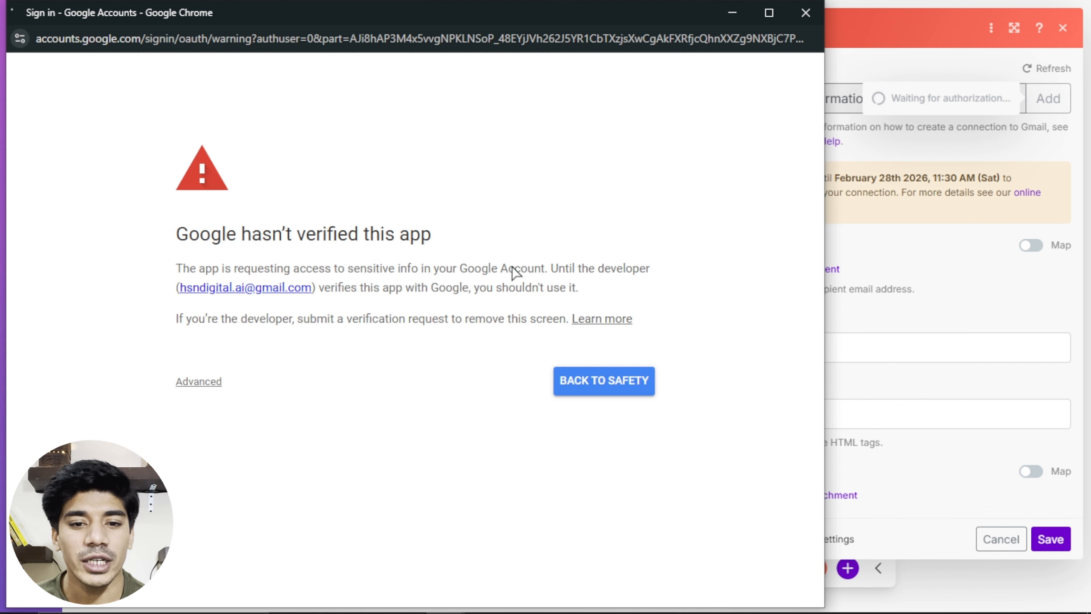
{"action": "left_click", "coordinate": [198, 382]}
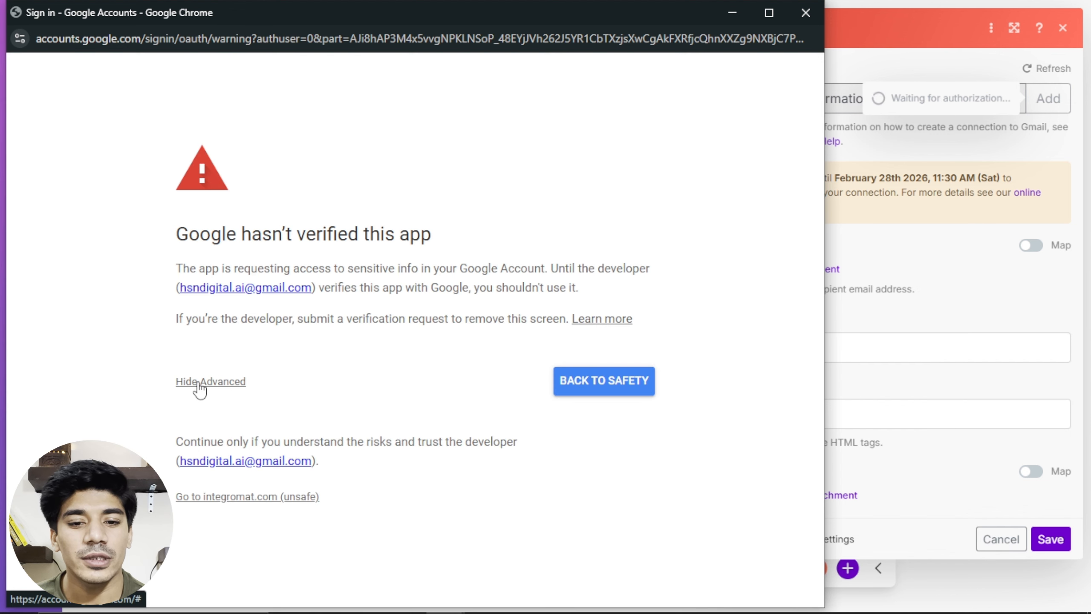
{"action": "left_click", "coordinate": [209, 497]}
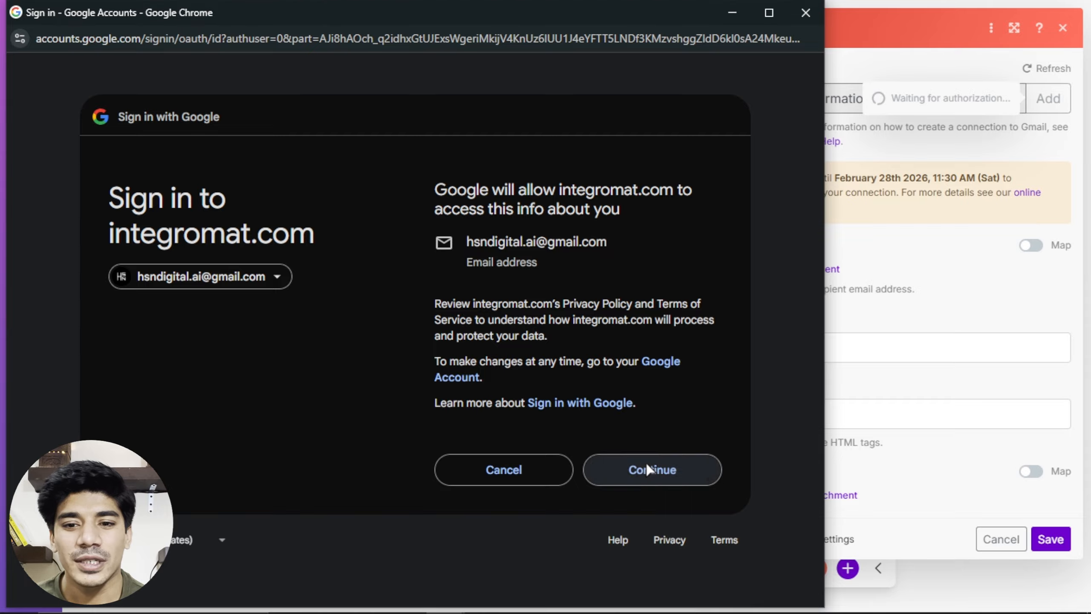
{"action": "left_click", "coordinate": [649, 469]}
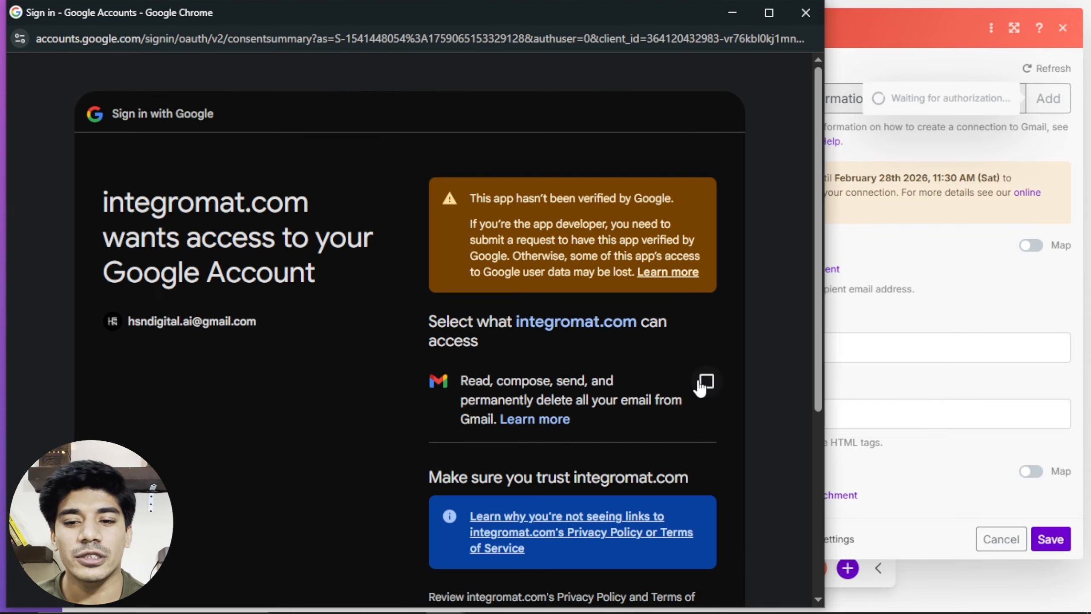
{"action": "left_click", "coordinate": [705, 380]}
{"action": "scroll", "coordinate": [569, 380], "scroll_direction": "down", "scroll_amount": 5}
{"action": "scroll", "coordinate": [571, 385], "scroll_direction": "down", "scroll_amount": 3}
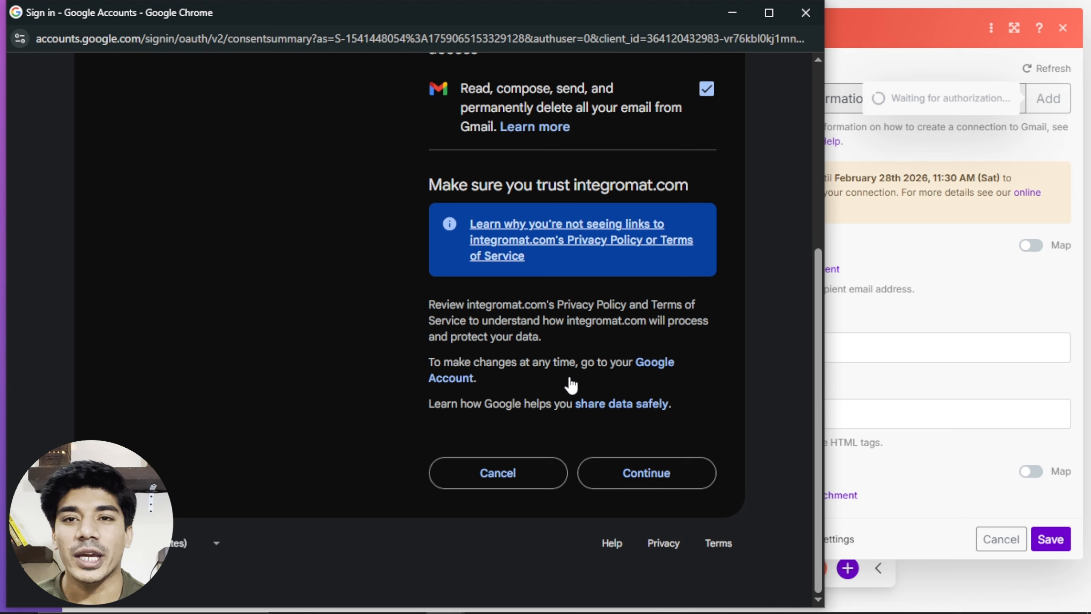
{"action": "left_click", "coordinate": [608, 468]}
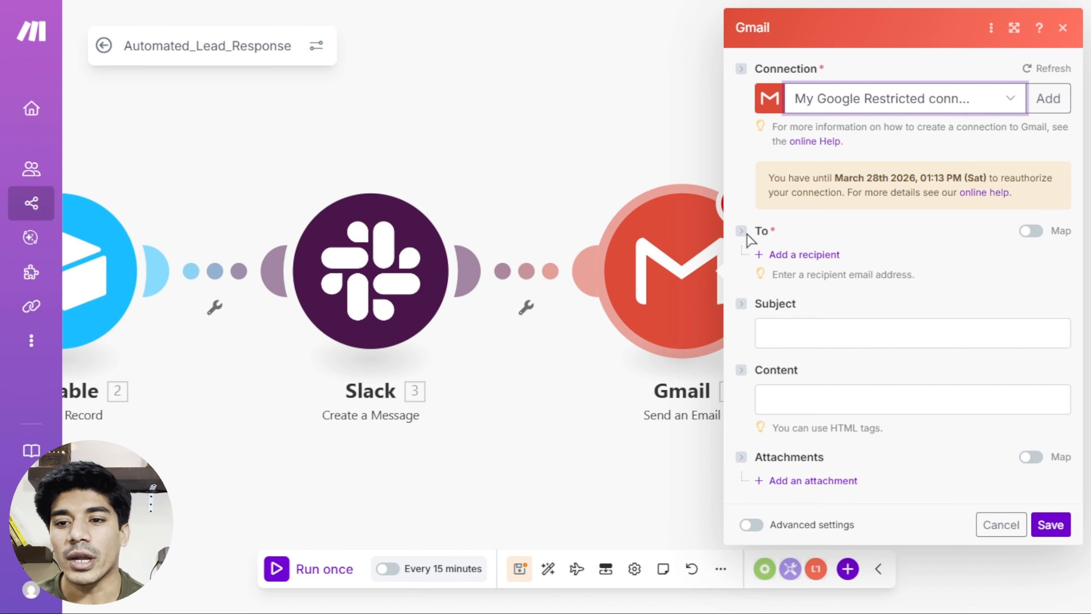
Add a recipient mapped to the sheet's Email (C) field.
{"action": "left_click", "coordinate": [786, 254]}
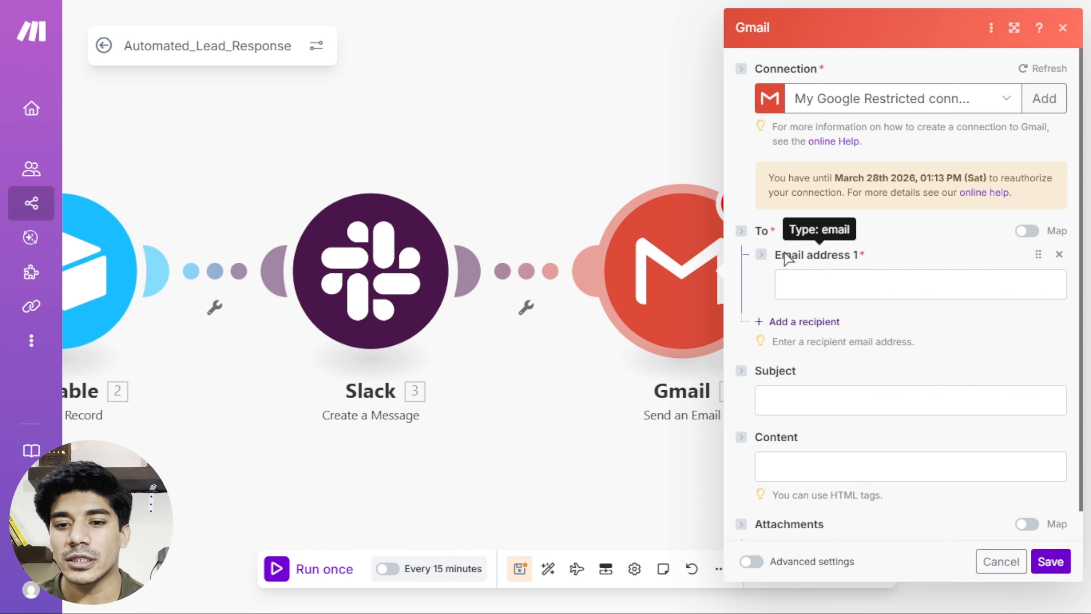
{"action": "left_click", "coordinate": [815, 282]}
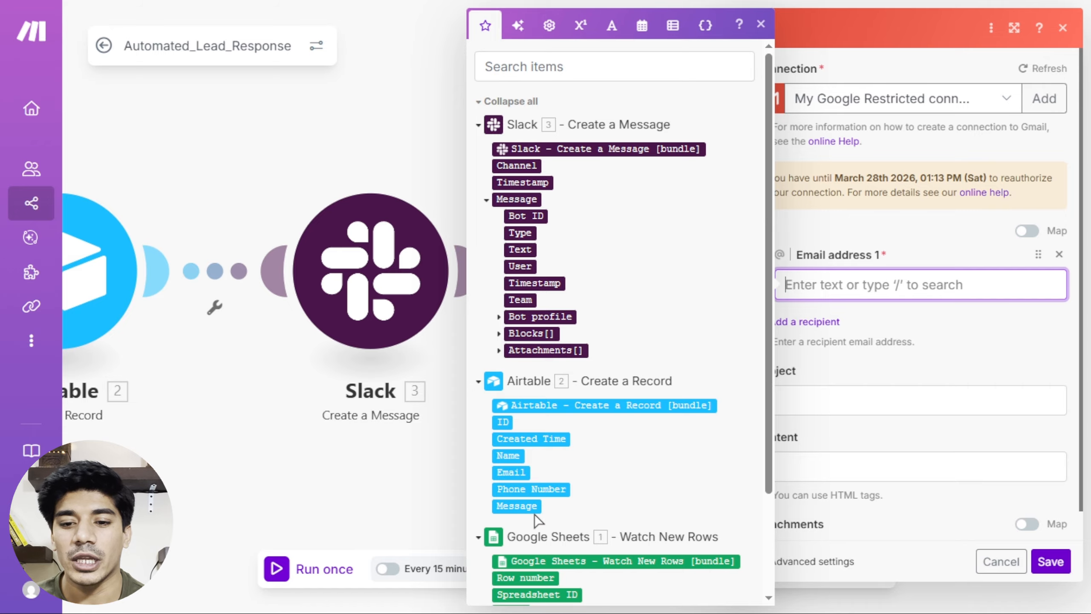
{"action": "scroll", "coordinate": [613, 546], "scroll_direction": "down", "scroll_amount": 3}
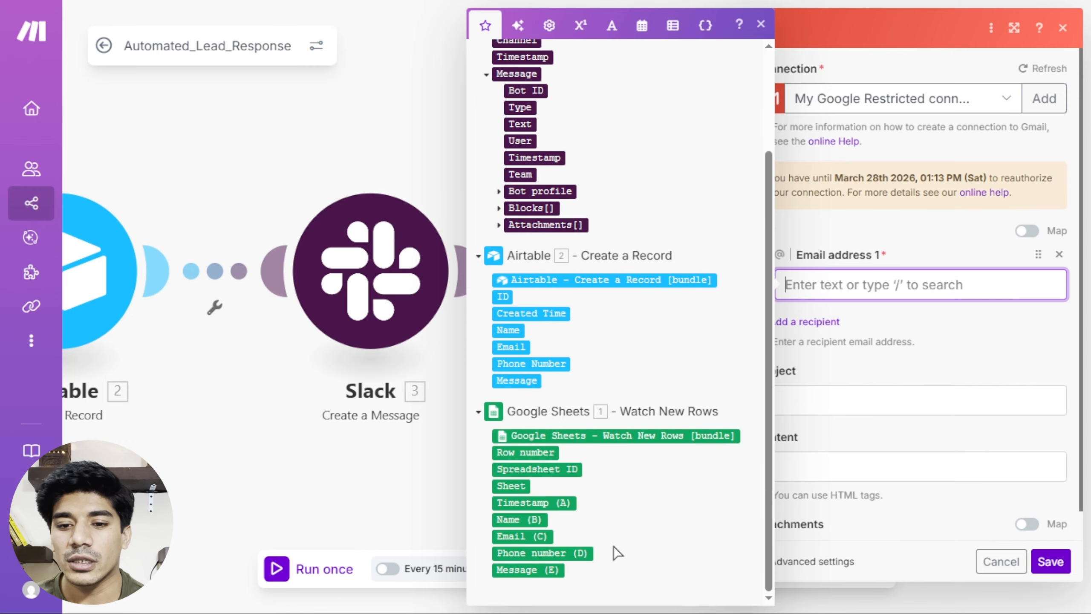
{"action": "left_click", "coordinate": [513, 536]}
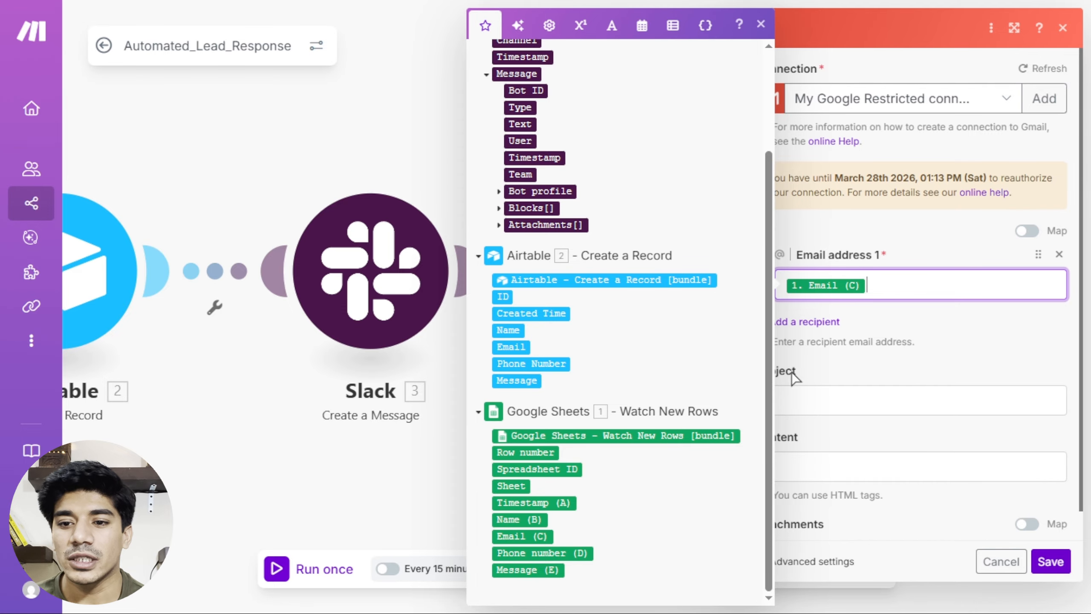
{"action": "left_click", "coordinate": [934, 338]}
{"action": "scroll", "coordinate": [820, 365], "scroll_direction": "down", "scroll_amount": 1}
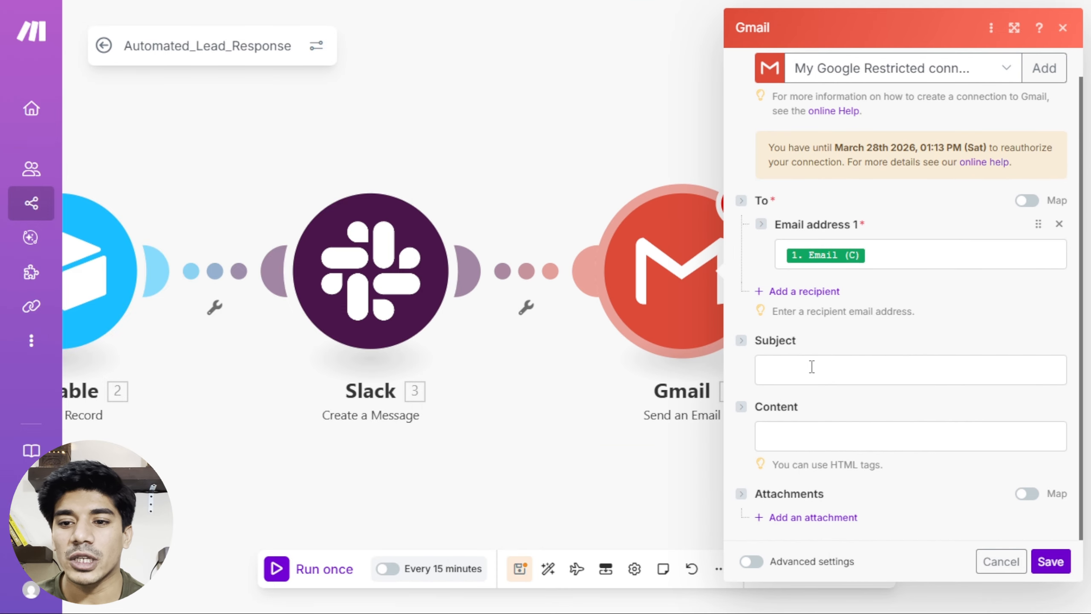
Set the subject to 'Thanks for Signing up' followed by the lead's Name.
{"action": "left_click", "coordinate": [812, 366]}
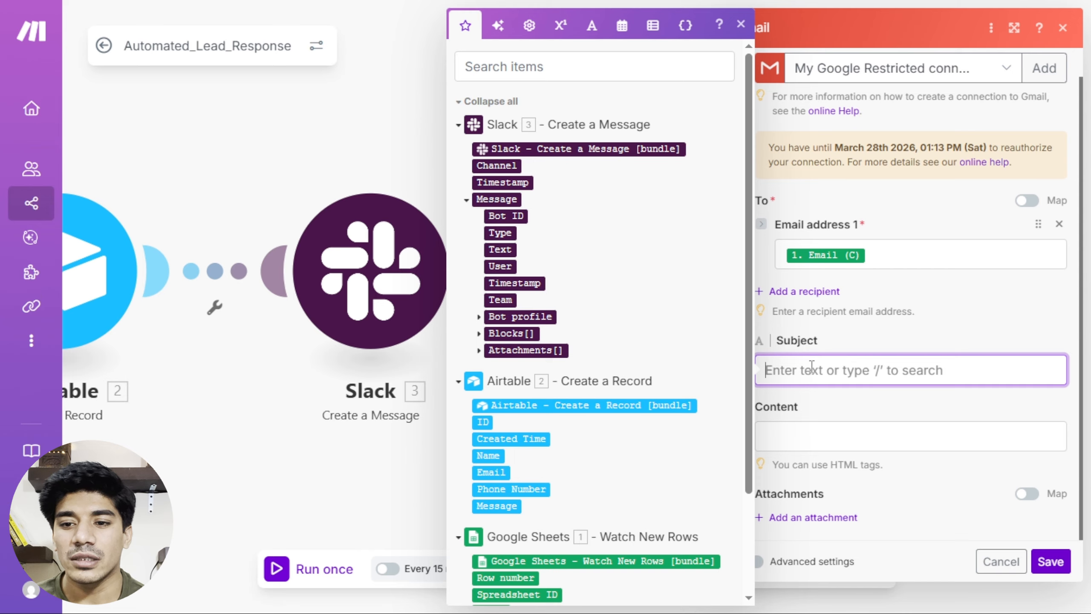
{"action": "type", "text": "Thanks"}
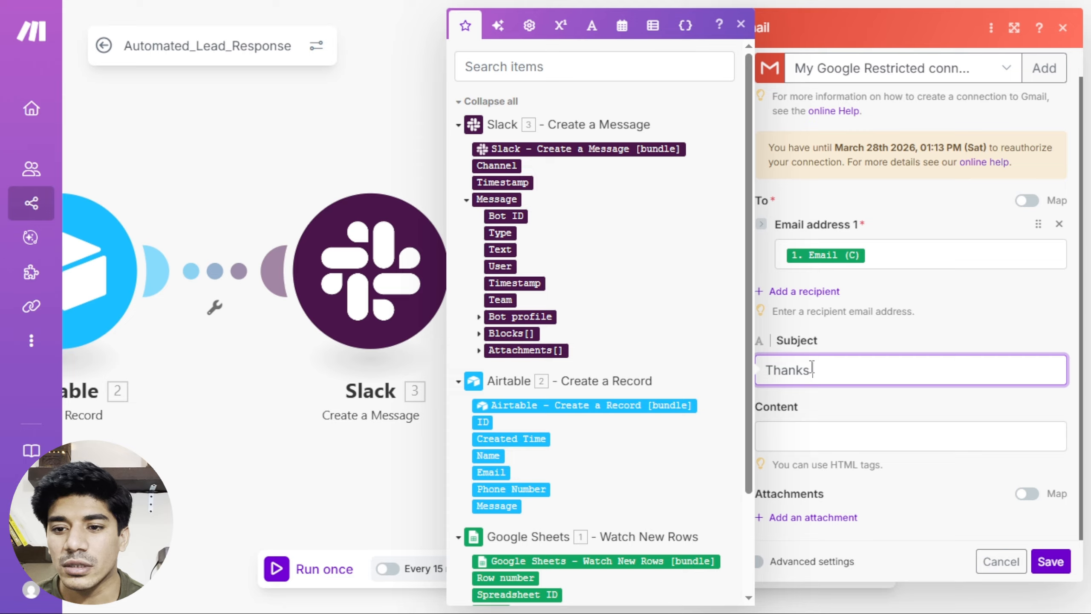
{"action": "type", "text": " for Sig"}
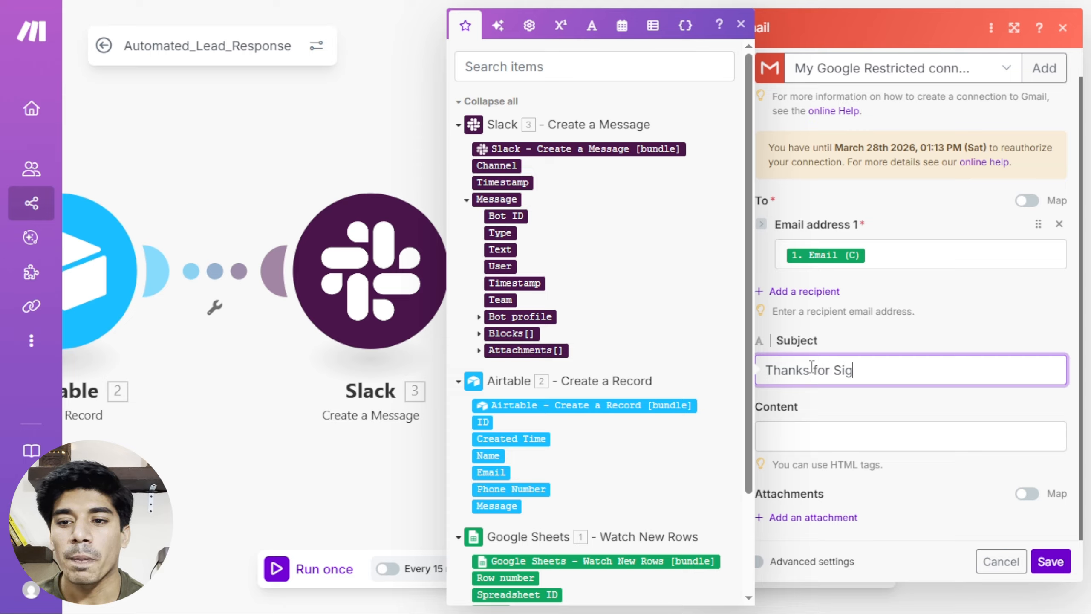
{"action": "type", "text": "nin up!"}
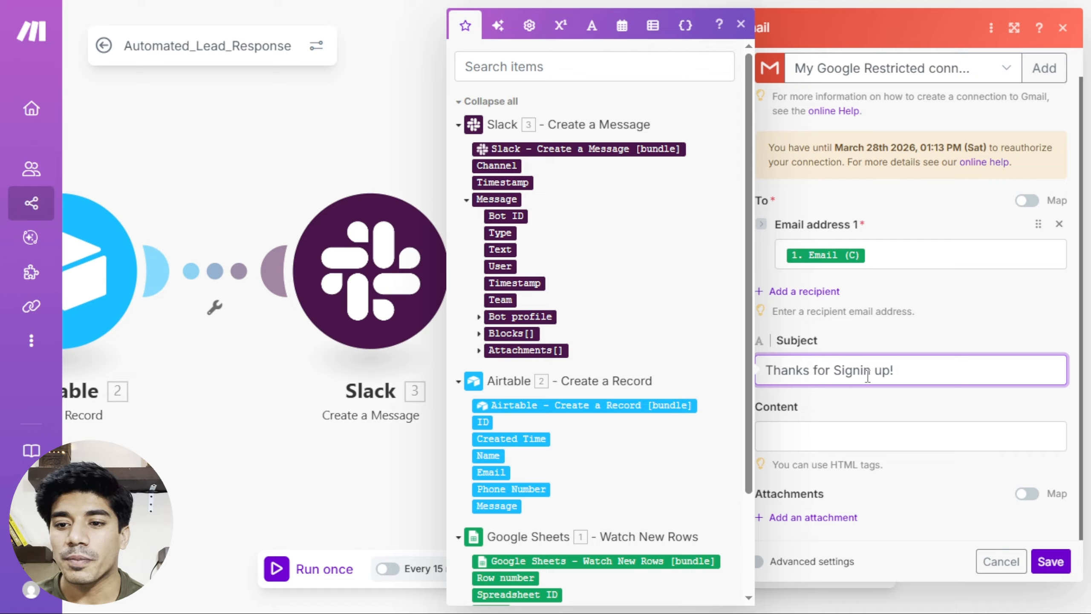
{"action": "left_click", "coordinate": [867, 370]}
{"action": "type", "text": "g"}
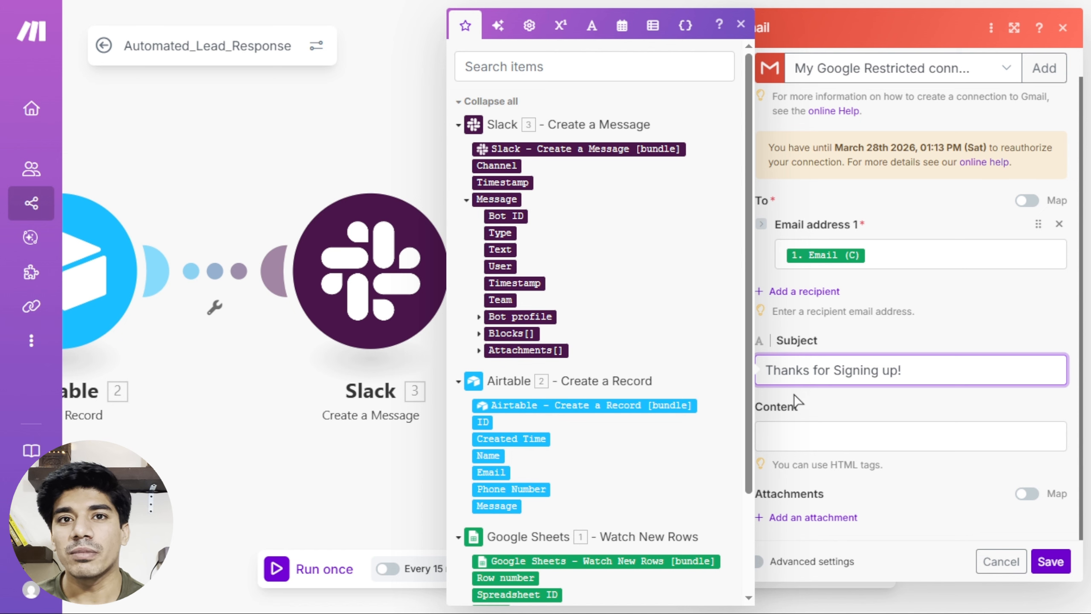
{"action": "left_click", "coordinate": [486, 456]}
{"action": "left_click", "coordinate": [852, 405]}
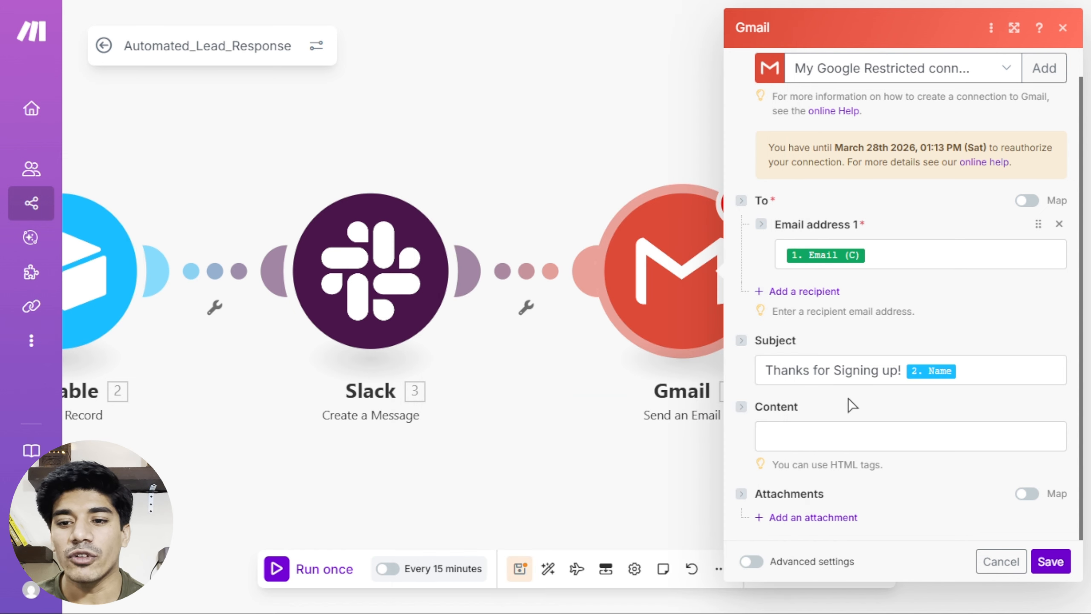
Paste the reply body, insert Name (B) after Hi and Message (E) in the quotes, then save.
{"action": "left_click", "coordinate": [829, 435]}
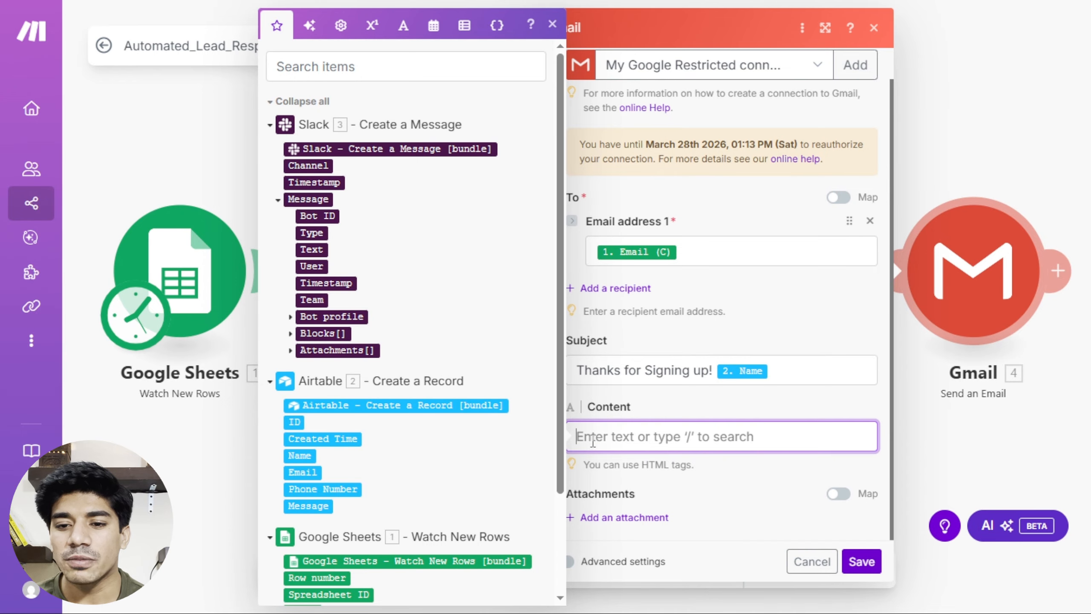
{"action": "type", "text": "Hi, thanks for getting in touch — we received your message \"\" and we’ll review it and get back to you within 24 hours.  Regards, HSN Digital"}
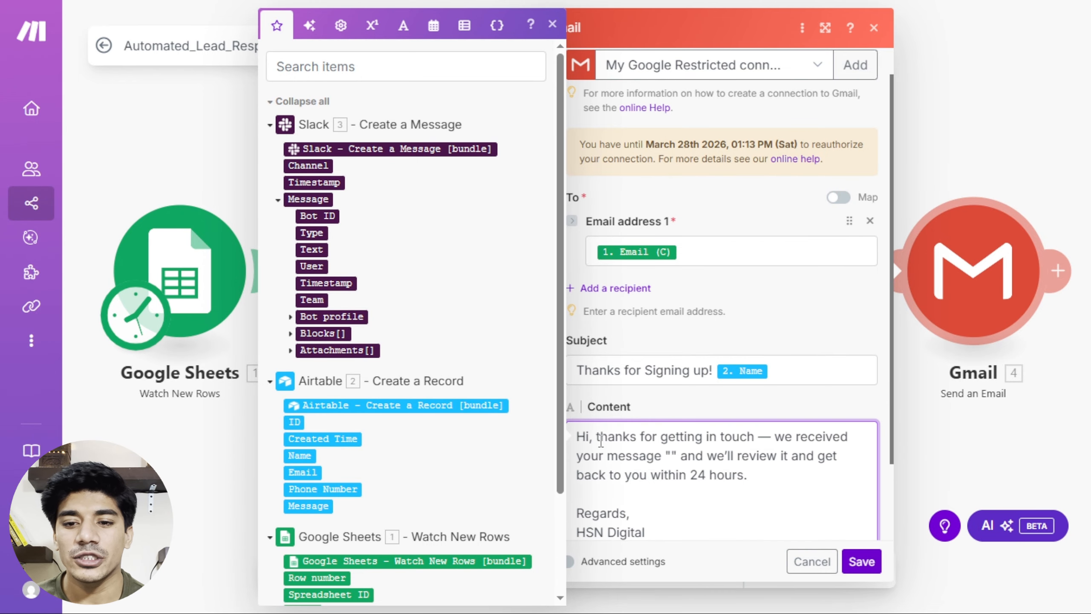
{"action": "left_click", "coordinate": [590, 437]}
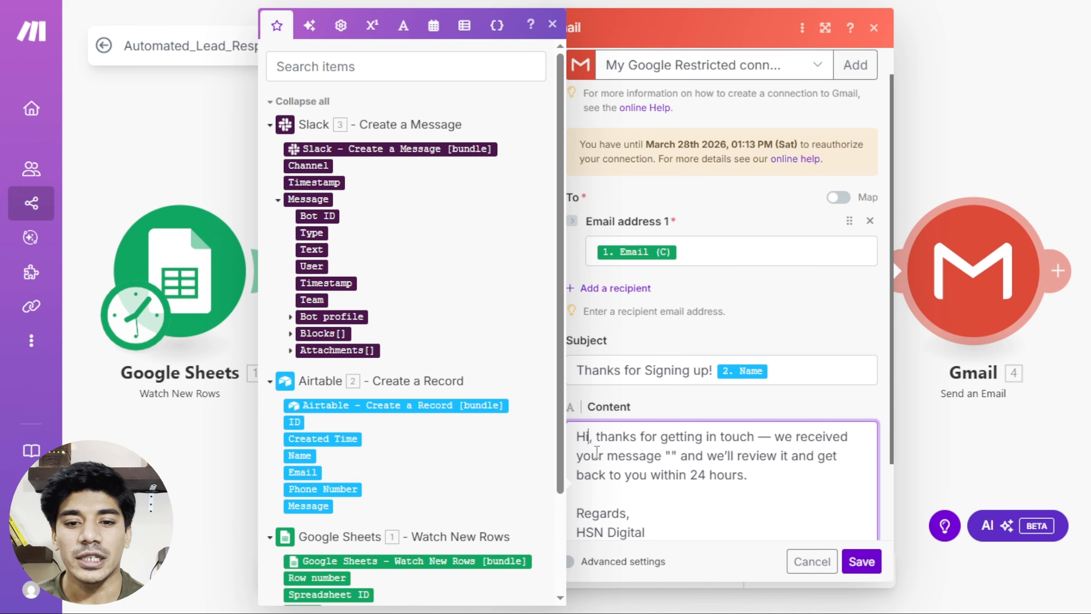
{"action": "scroll", "coordinate": [472, 395], "scroll_direction": "down", "scroll_amount": 3}
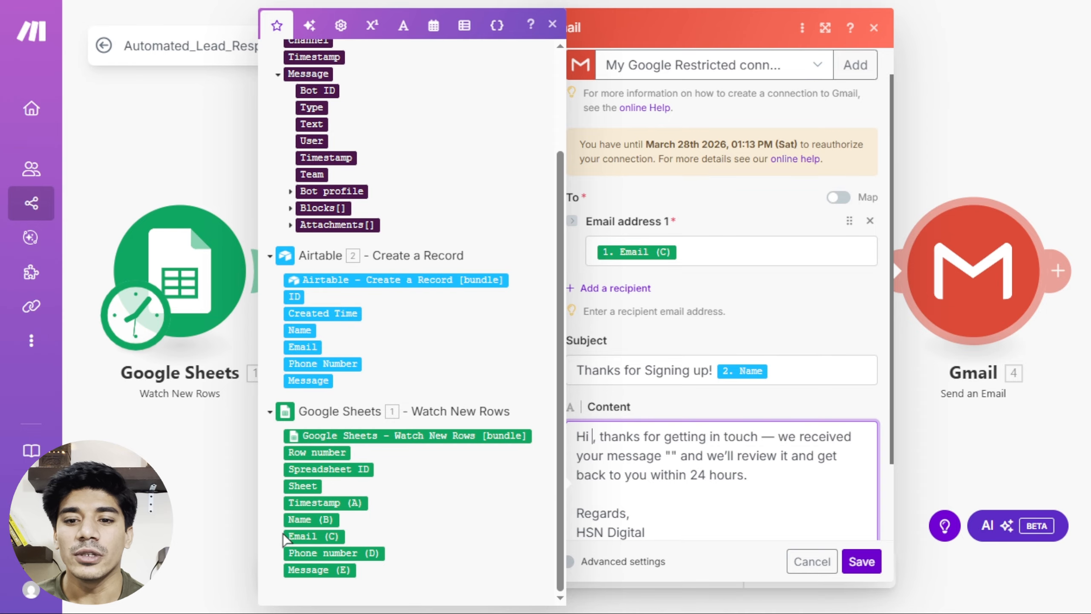
{"action": "left_click", "coordinate": [297, 520]}
{"action": "left_click_drag", "start_coordinate": [297, 520], "coordinate": [587, 506]}
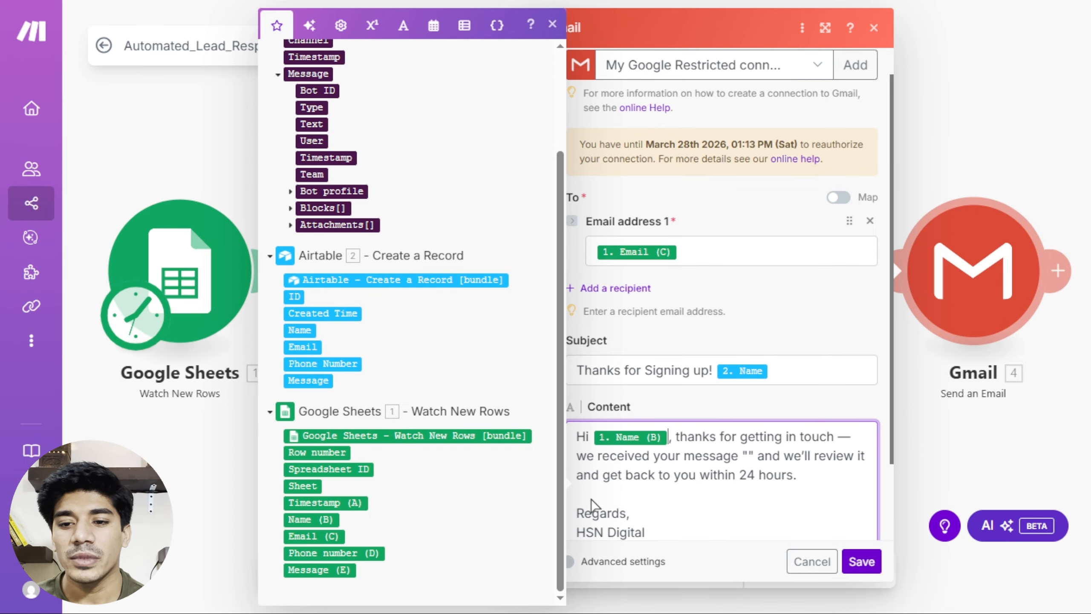
{"action": "left_click", "coordinate": [748, 456]}
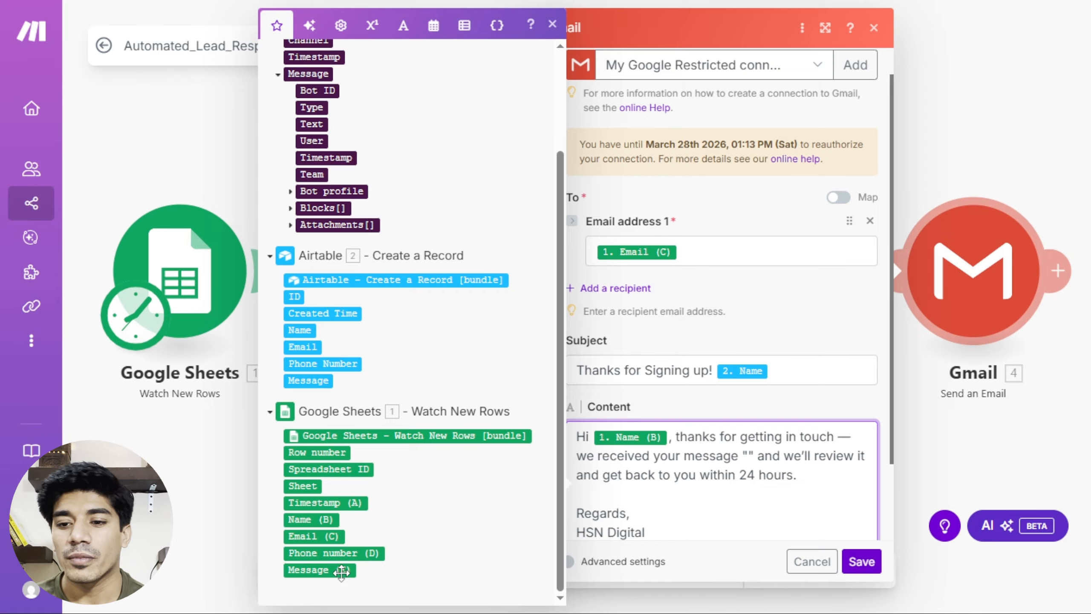
{"action": "left_click", "coordinate": [341, 571]}
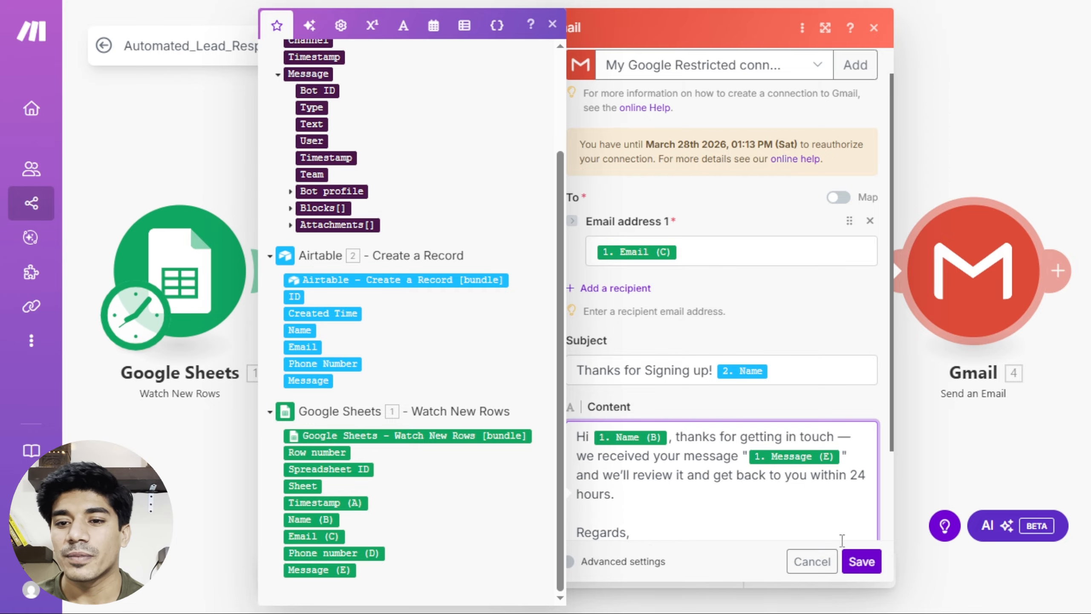
{"action": "left_click", "coordinate": [861, 561]}
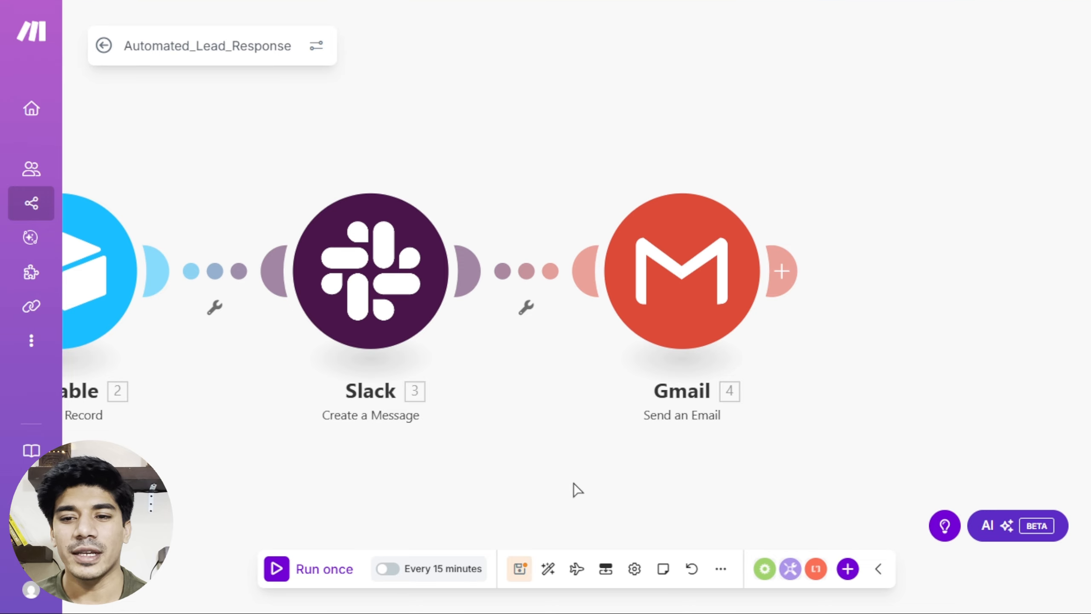
Auto-arrange the four-module scenario, then switch to the Contact information Google Form.
{"action": "left_click", "coordinate": [548, 568]}
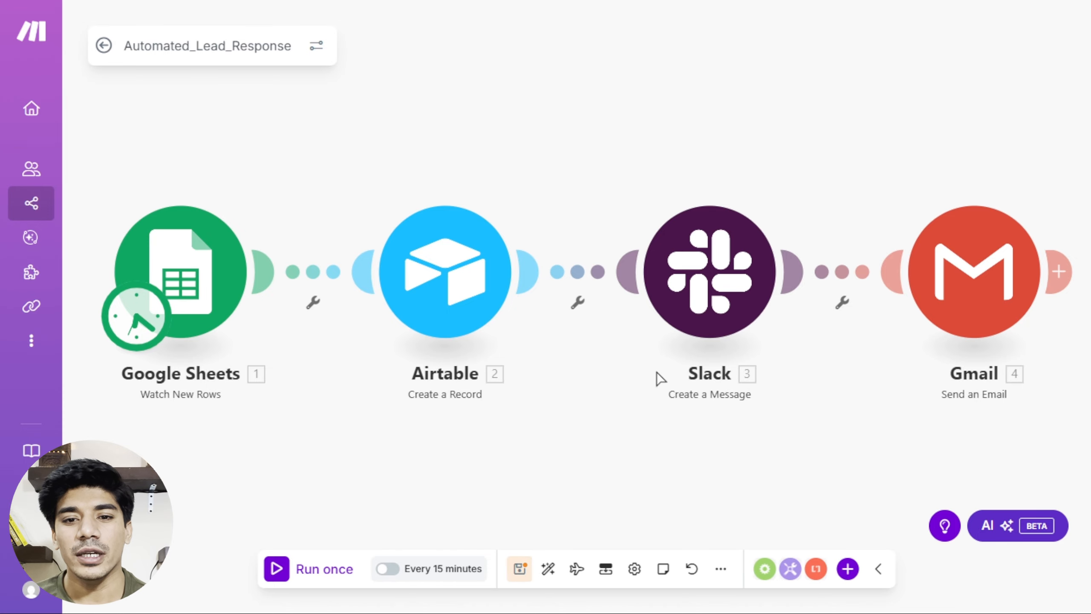
{"action": "key", "text": "ctrl+Tab"}
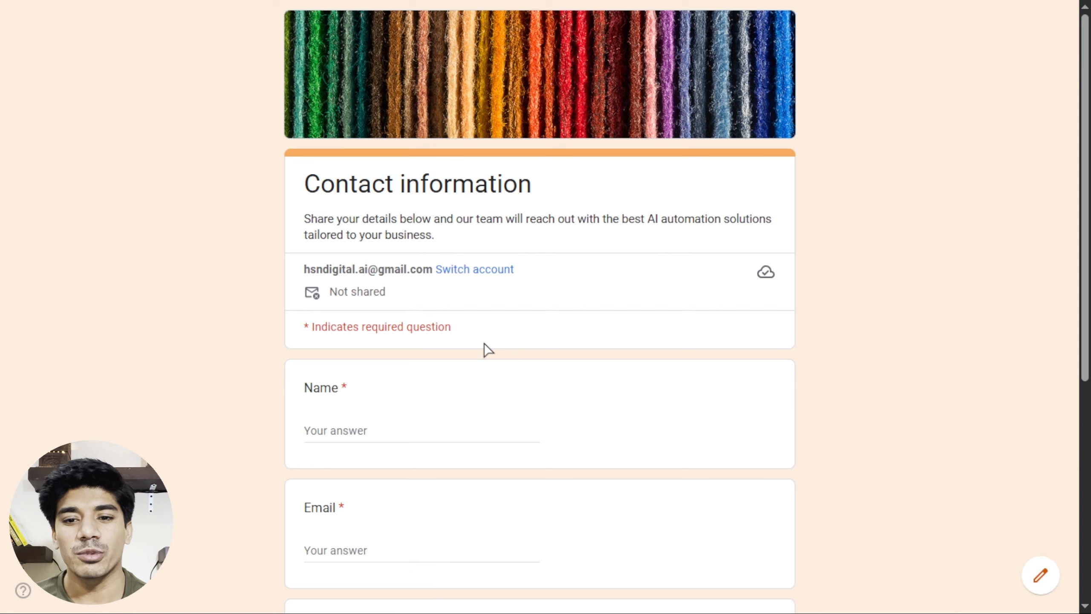
Submit the completed Contact information form as a test lead asking about custom AI agents.
{"action": "scroll", "coordinate": [485, 344], "scroll_direction": "down", "scroll_amount": 2}
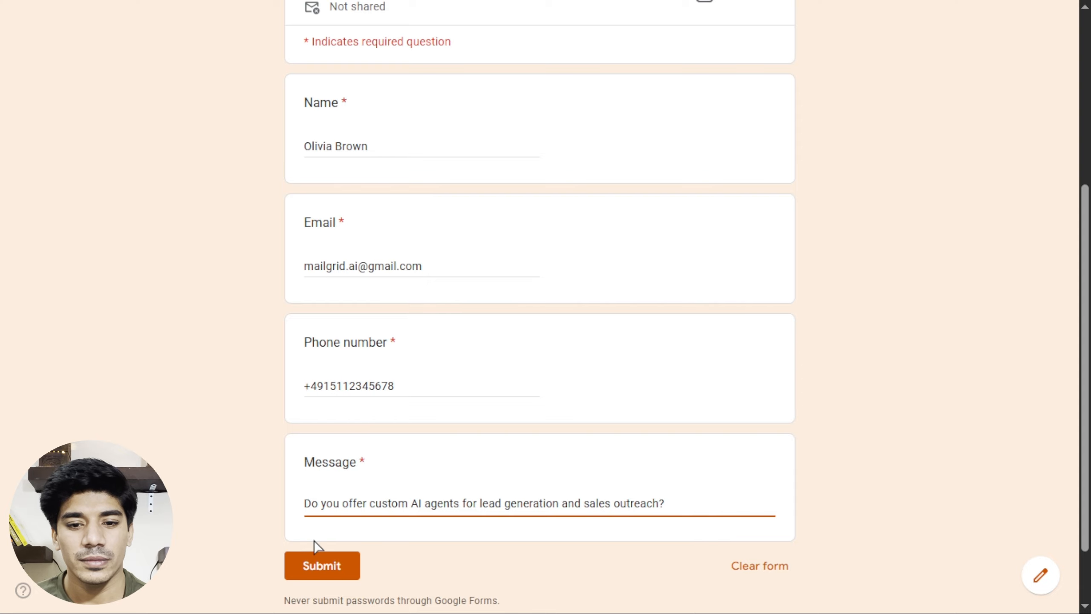
{"action": "left_click", "coordinate": [318, 565]}
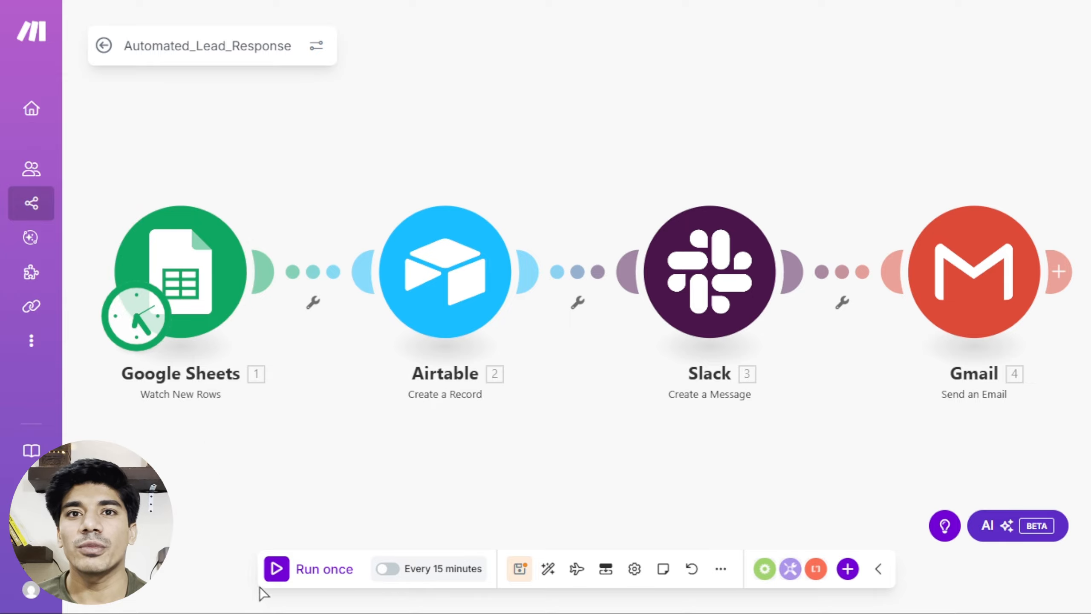
Run the Make lead-response scenario once to process the new form submission.
{"action": "left_click", "coordinate": [276, 568]}
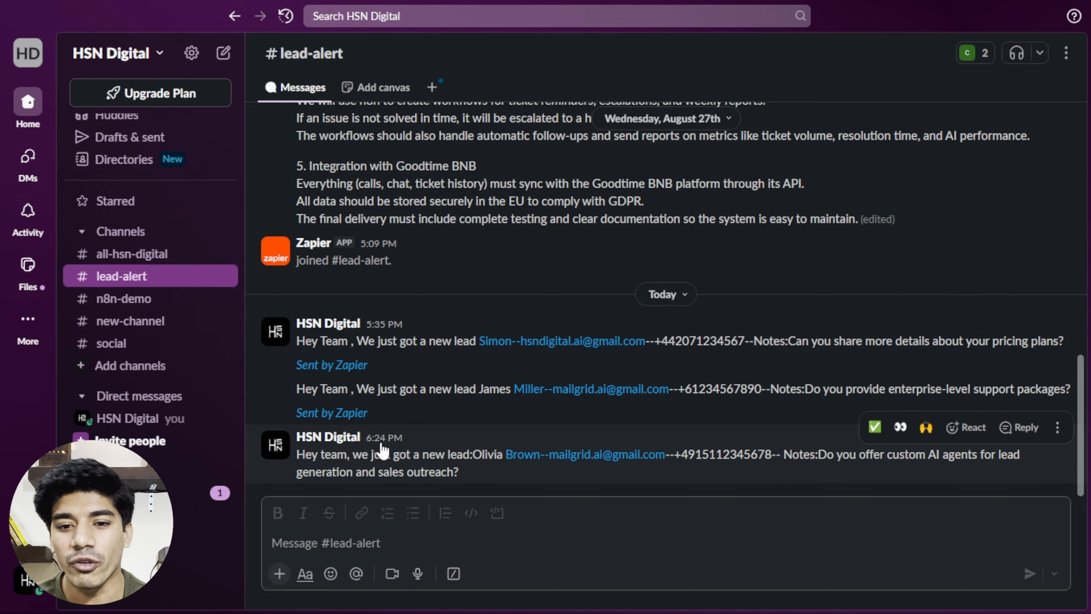
Highlight the new #lead-alert message showing the test lead's contact details, then deselect it.
{"action": "left_click_drag", "start_coordinate": [305, 454], "coordinate": [811, 455]}
{"action": "left_click", "coordinate": [813, 479]}
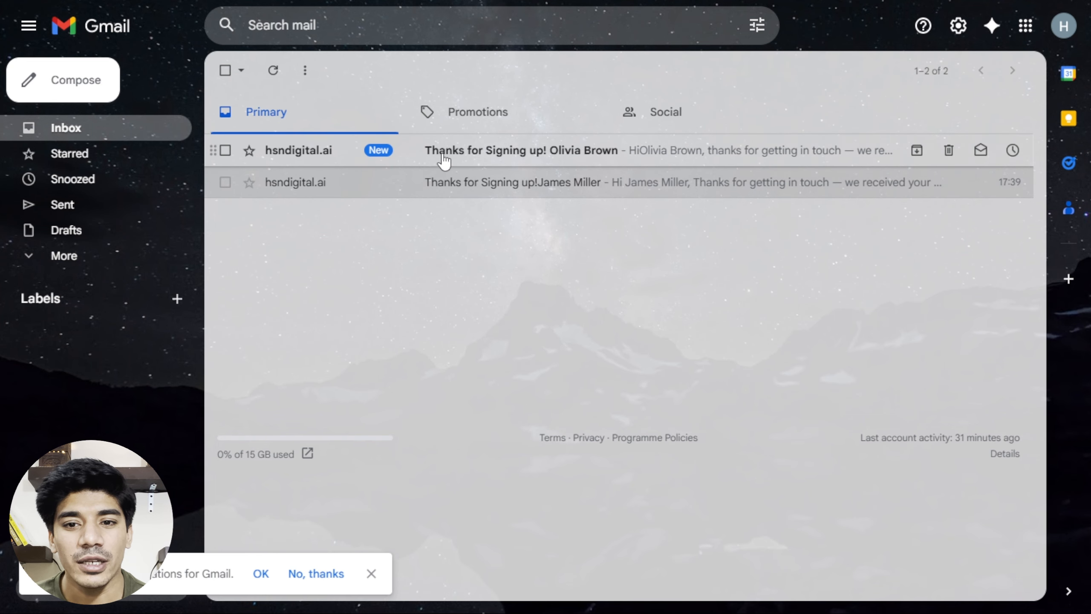
View the newest 'Thanks for Signing up!' auto-reply in the Gmail Primary inbox.
{"action": "left_click", "coordinate": [519, 150]}
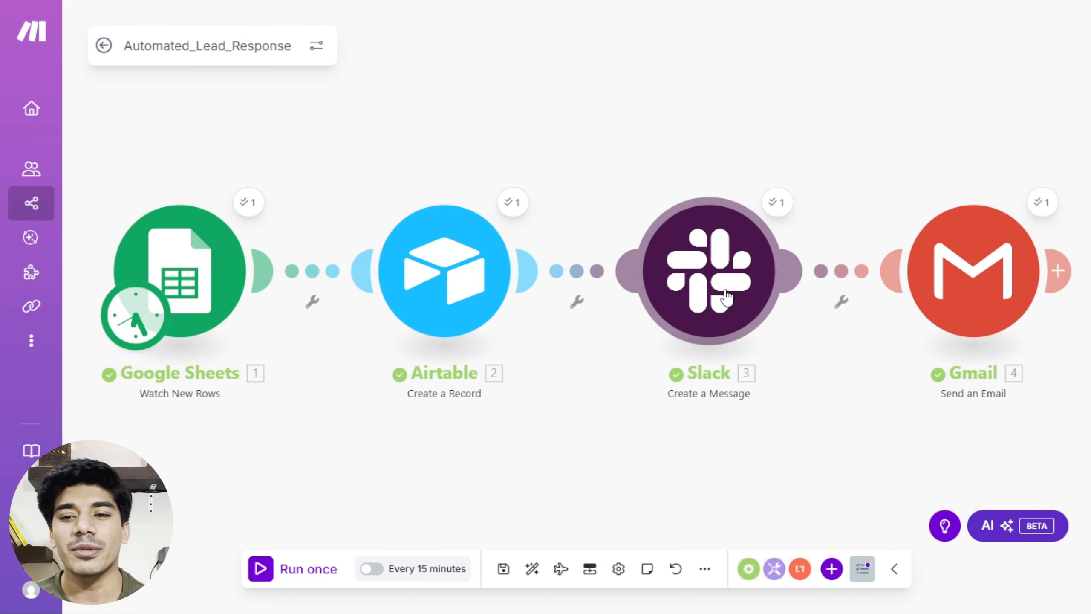
Inspect the Google Sheets run output and the Airtable record created for the test lead.
{"action": "left_click", "coordinate": [448, 306]}
{"action": "left_click", "coordinate": [248, 204]}
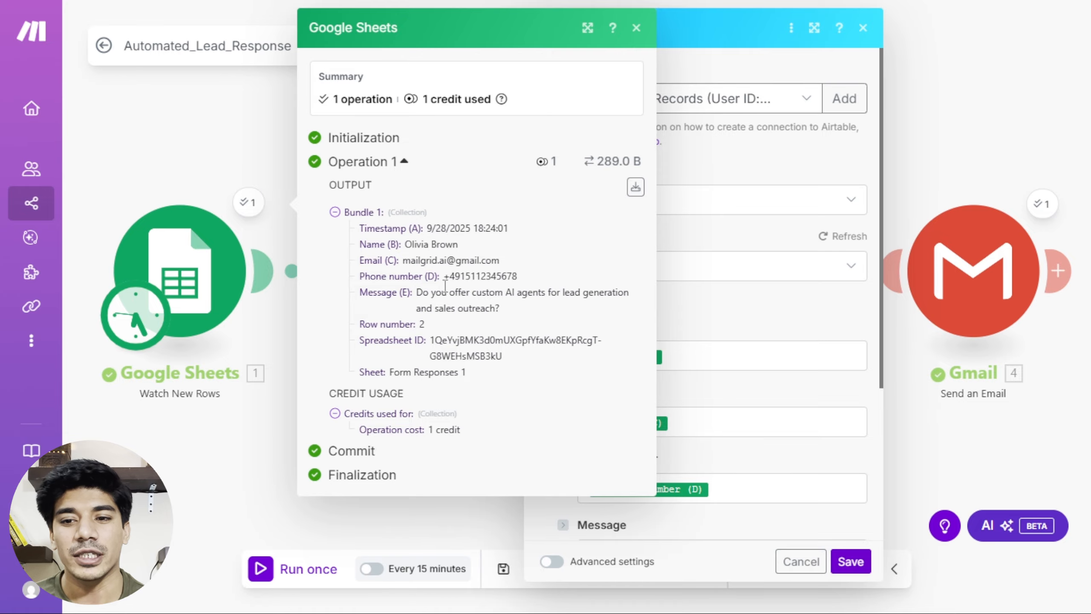
{"action": "left_click", "coordinate": [263, 449]}
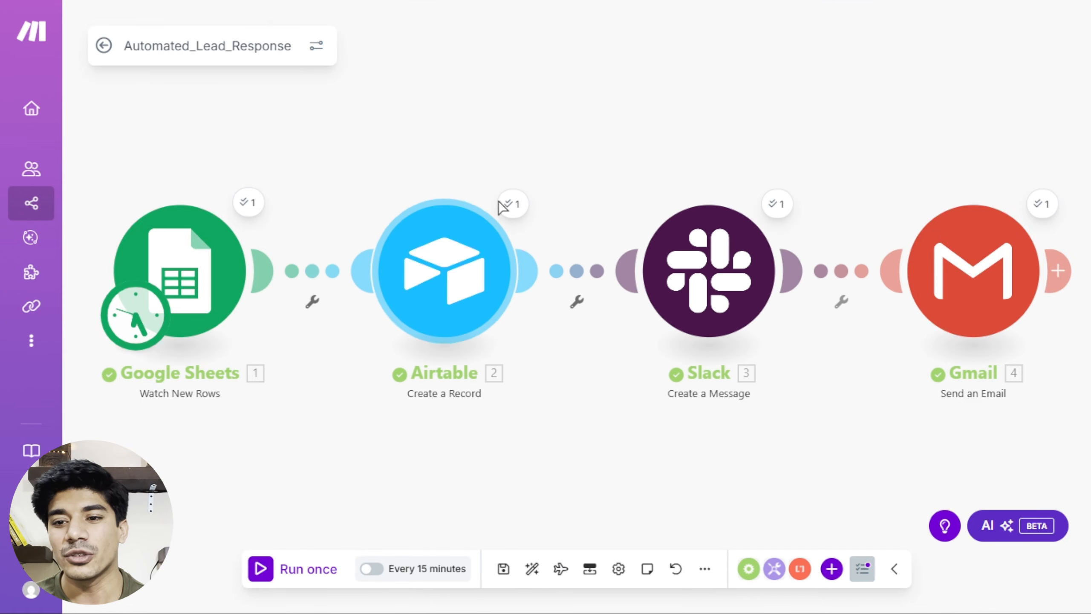
{"action": "left_click", "coordinate": [511, 206]}
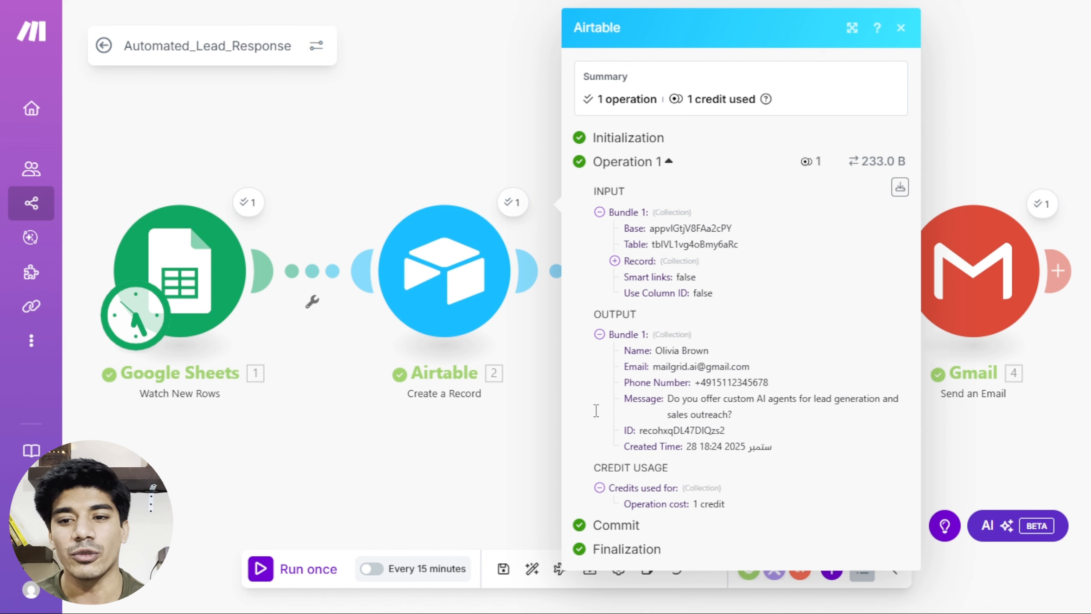
{"action": "left_click", "coordinate": [529, 444]}
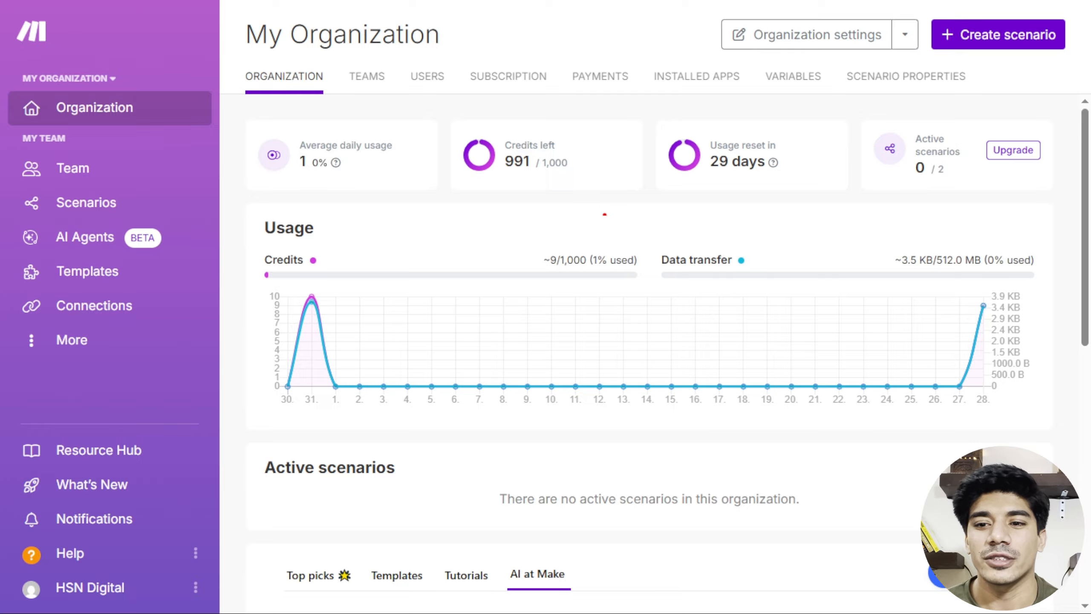
Review the Credits left card showing 991 of 1,000 credits remaining.
{"action": "mouse_move", "coordinate": [546, 121]}
{"action": "left_mouse_down"}
{"action": "mouse_move", "coordinate": [572, 142]}
{"action": "mouse_move", "coordinate": [445, 118]}
{"action": "mouse_move", "coordinate": [517, 206]}
{"action": "mouse_move", "coordinate": [582, 129]}
{"action": "mouse_move", "coordinate": [537, 118]}
{"action": "left_mouse_up"}
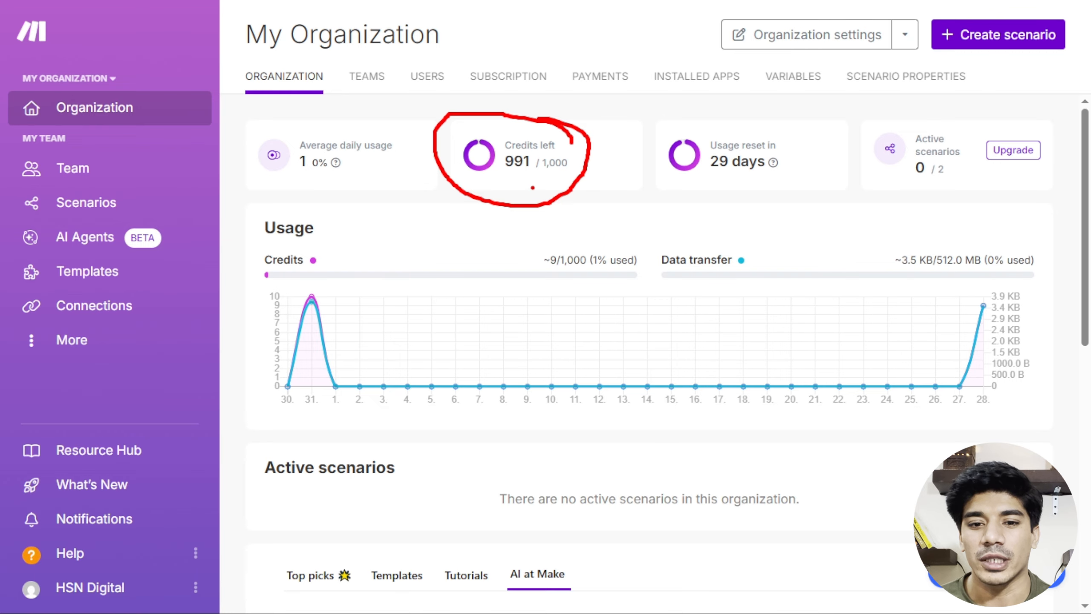
{"action": "key", "text": "Escape"}
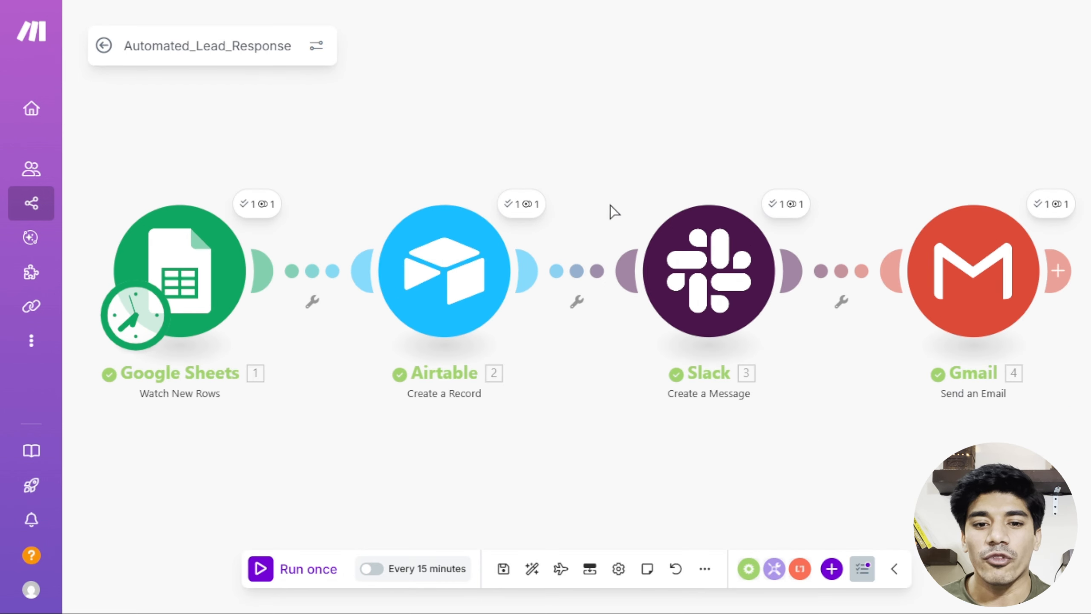
Inspect the Google Sheets bundle from the latest scenario run, then close the output panel.
{"action": "left_click", "coordinate": [267, 208]}
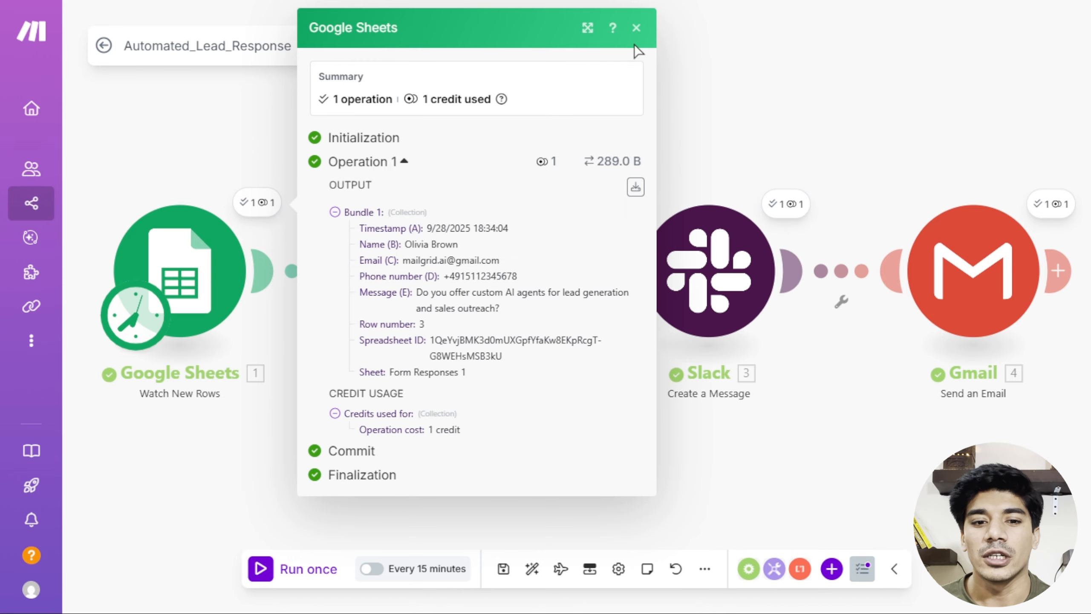
{"action": "left_click", "coordinate": [636, 28]}
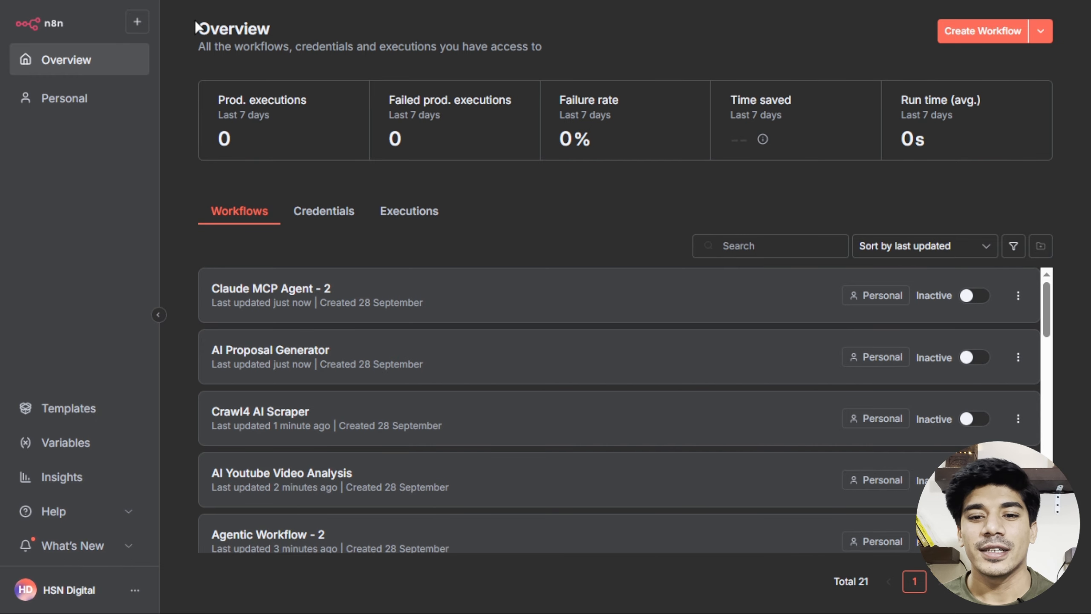
Create a new blank workflow, My workflow 2, and list the triggers for its first step.
{"action": "left_click", "coordinate": [981, 33]}
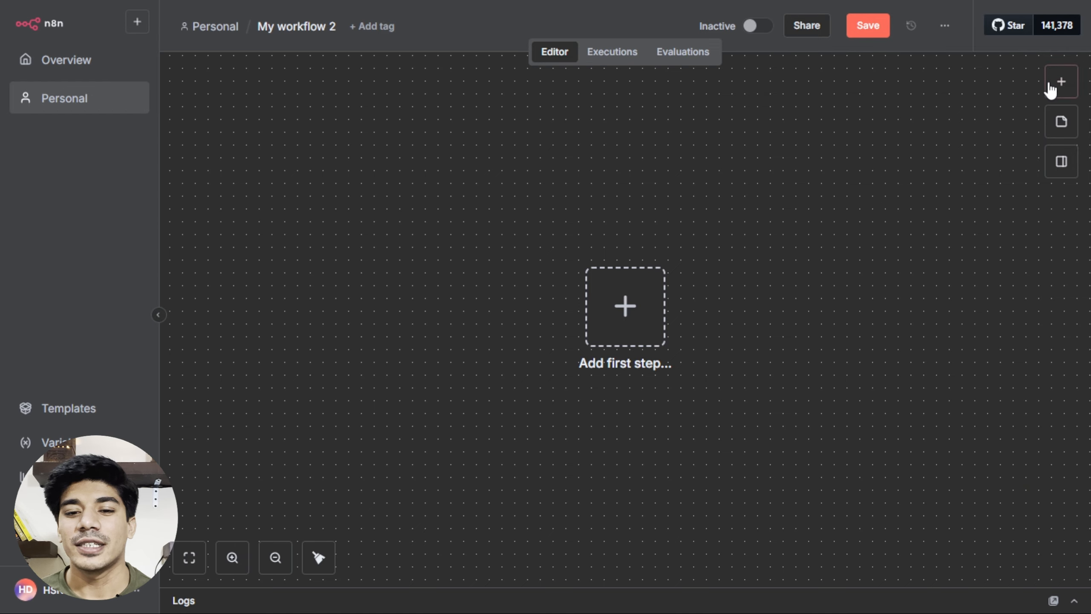
{"action": "left_click", "coordinate": [1061, 81]}
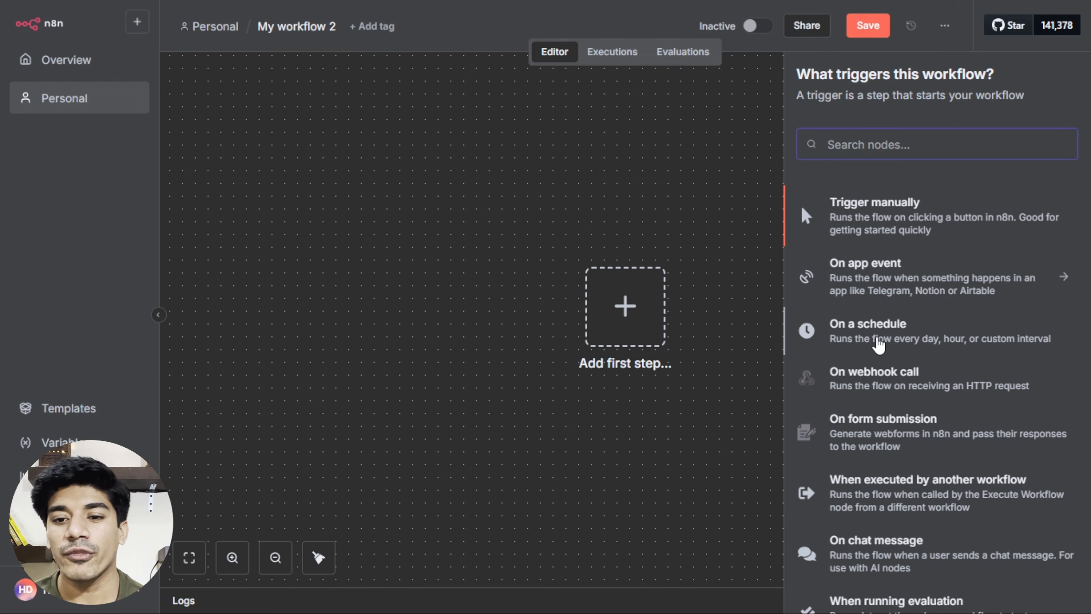
Browse the trigger list, search 'shee' to preview Google Sheets triggers, then clear the search.
{"action": "scroll", "coordinate": [878, 344], "scroll_direction": "down", "scroll_amount": 2}
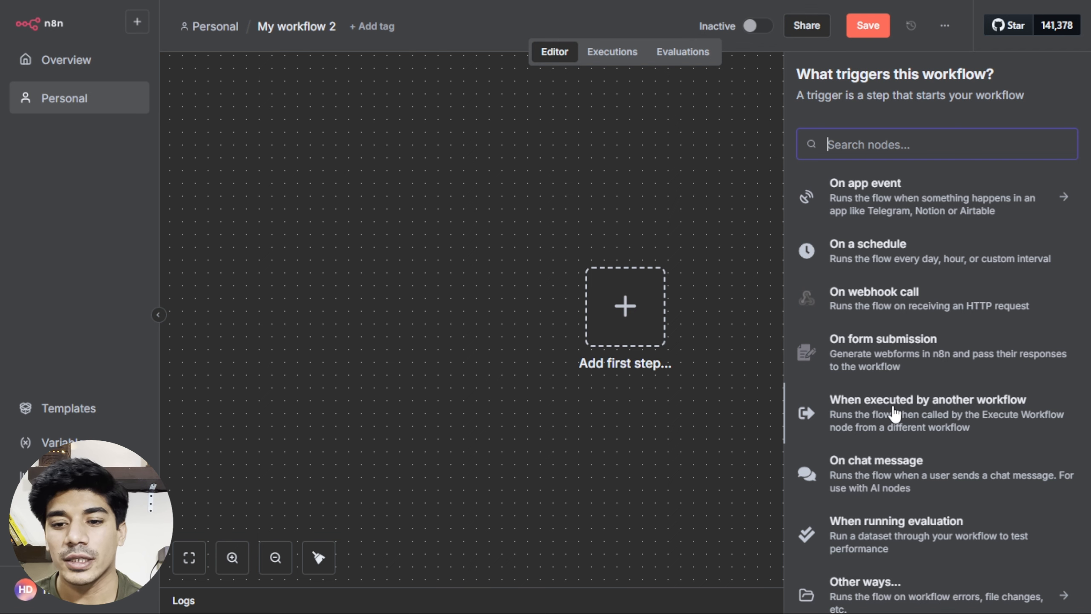
{"action": "scroll", "coordinate": [894, 413], "scroll_direction": "up", "scroll_amount": 2}
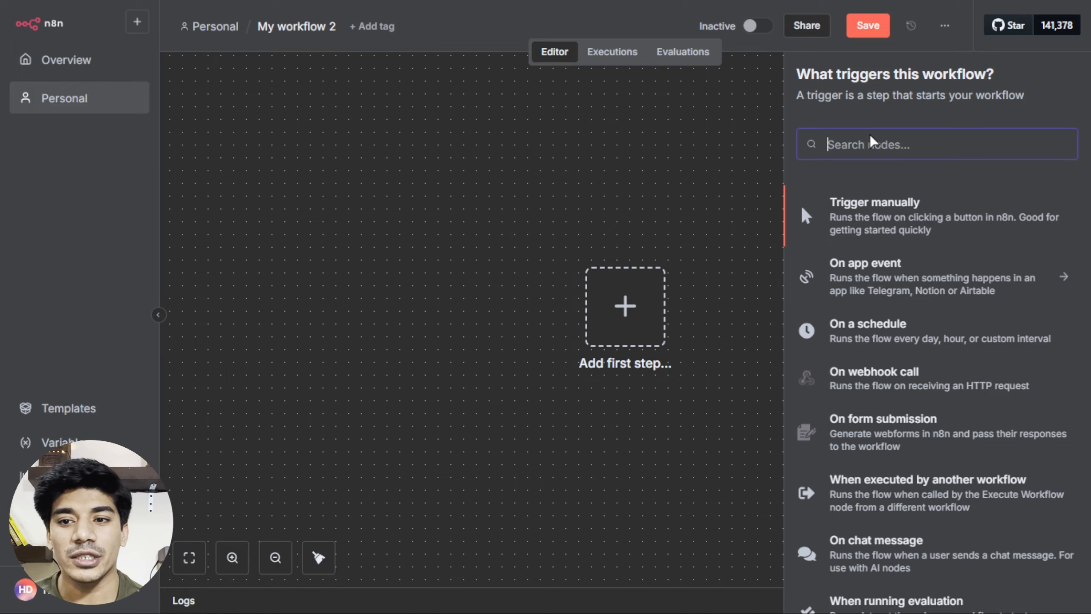
{"action": "type", "text": "shee"}
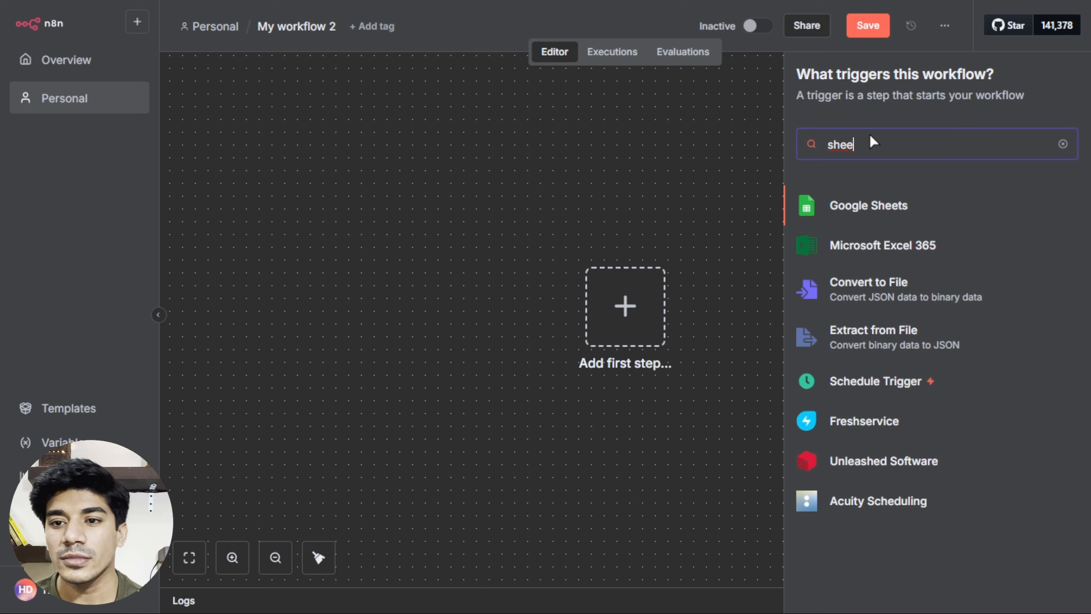
{"action": "left_click", "coordinate": [864, 202]}
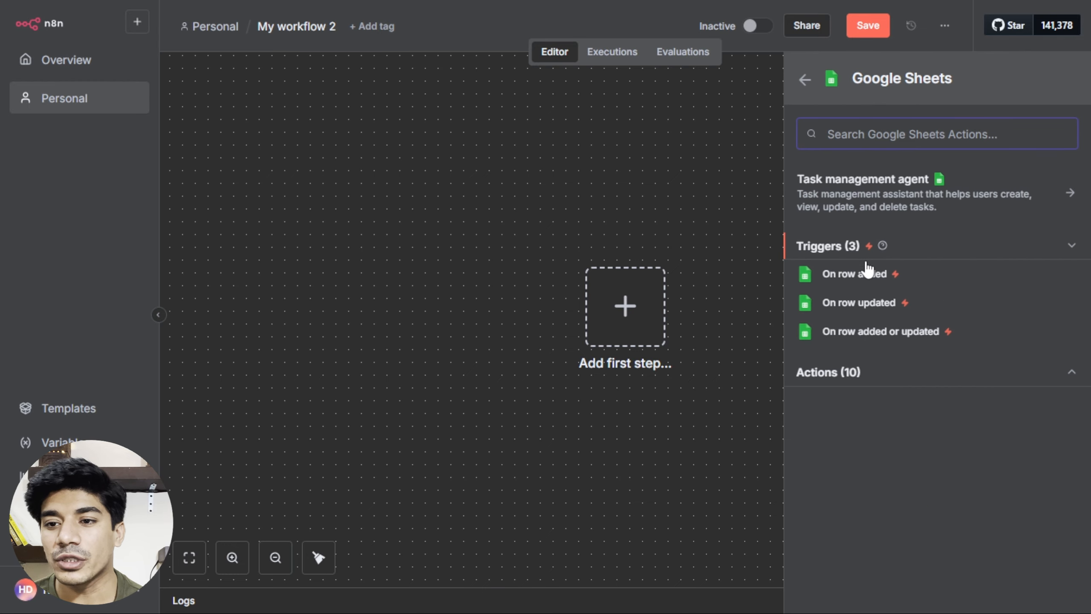
{"action": "left_click", "coordinate": [804, 80]}
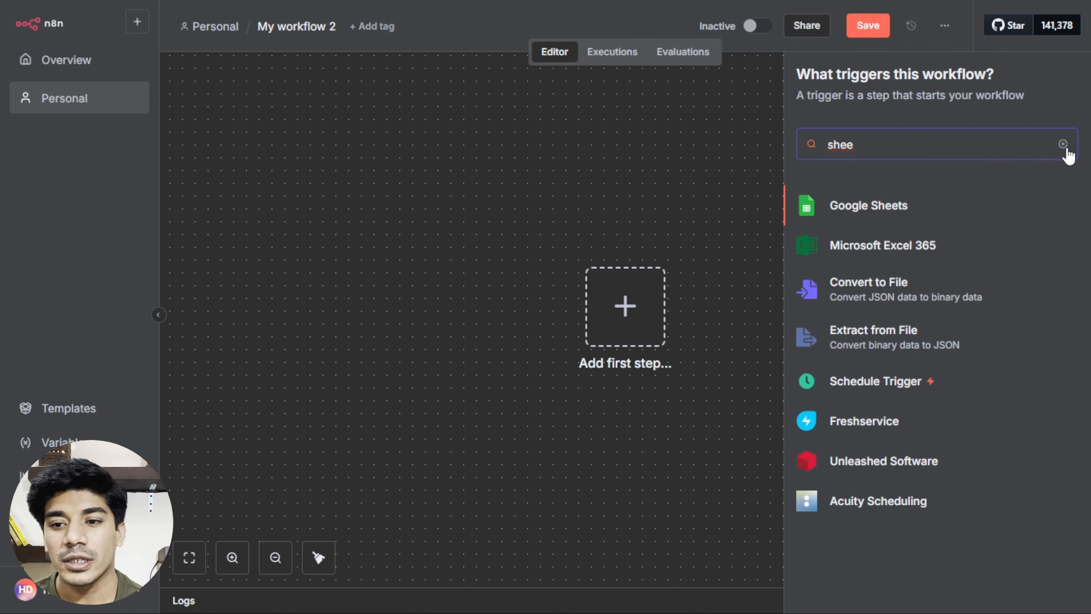
{"action": "left_click", "coordinate": [1062, 145]}
{"action": "scroll", "coordinate": [910, 419], "scroll_direction": "down", "scroll_amount": 3}
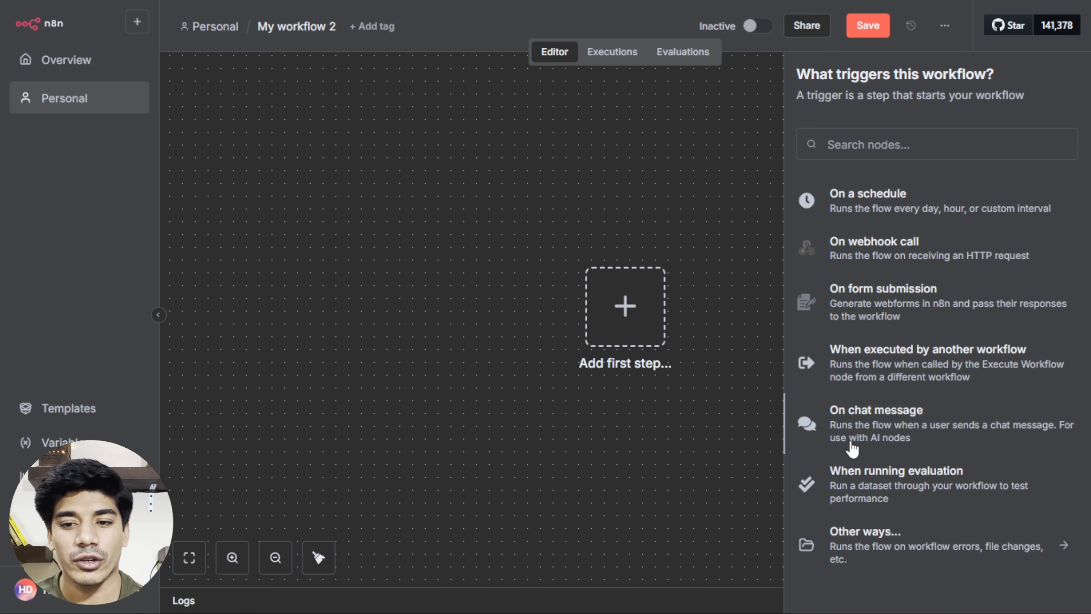
Rename the workflow to automated_lead_response.
{"action": "left_click", "coordinate": [326, 27]}
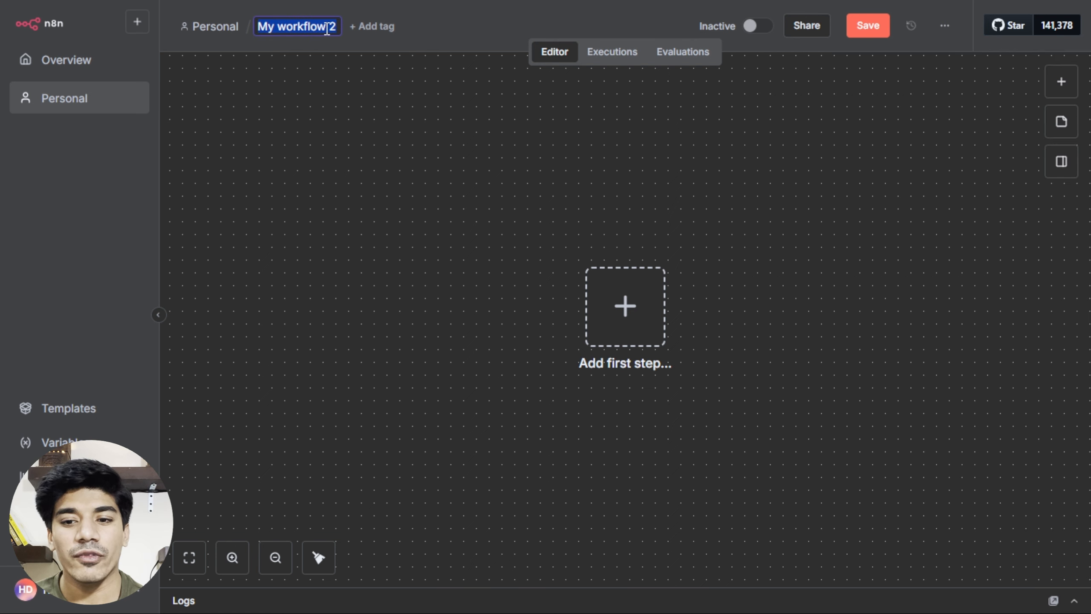
{"action": "key", "text": "BackSpace"}
{"action": "type", "text": "au"}
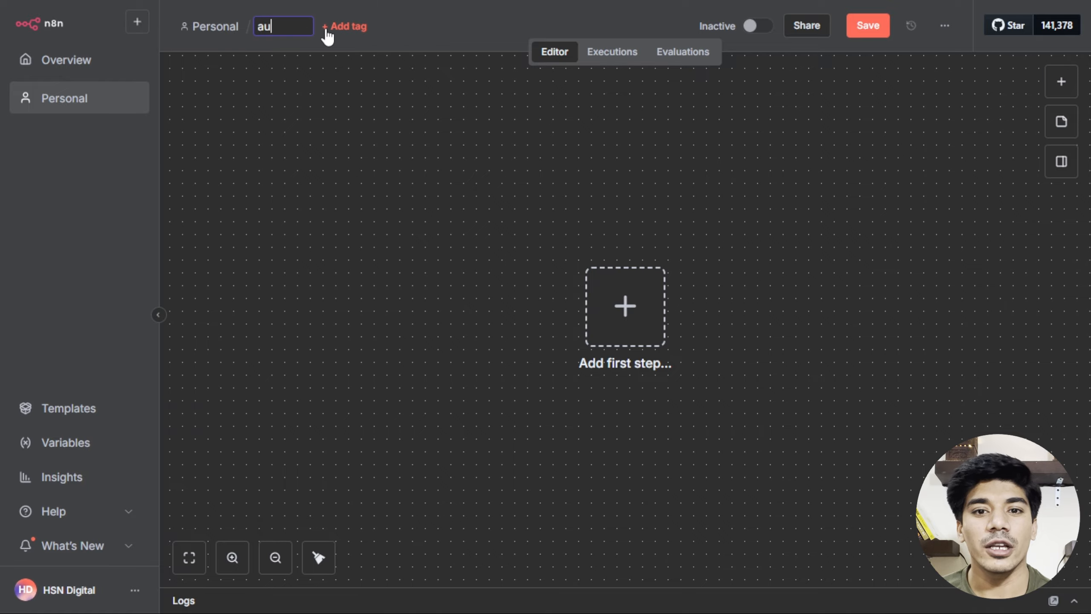
{"action": "type", "text": "tomated_"}
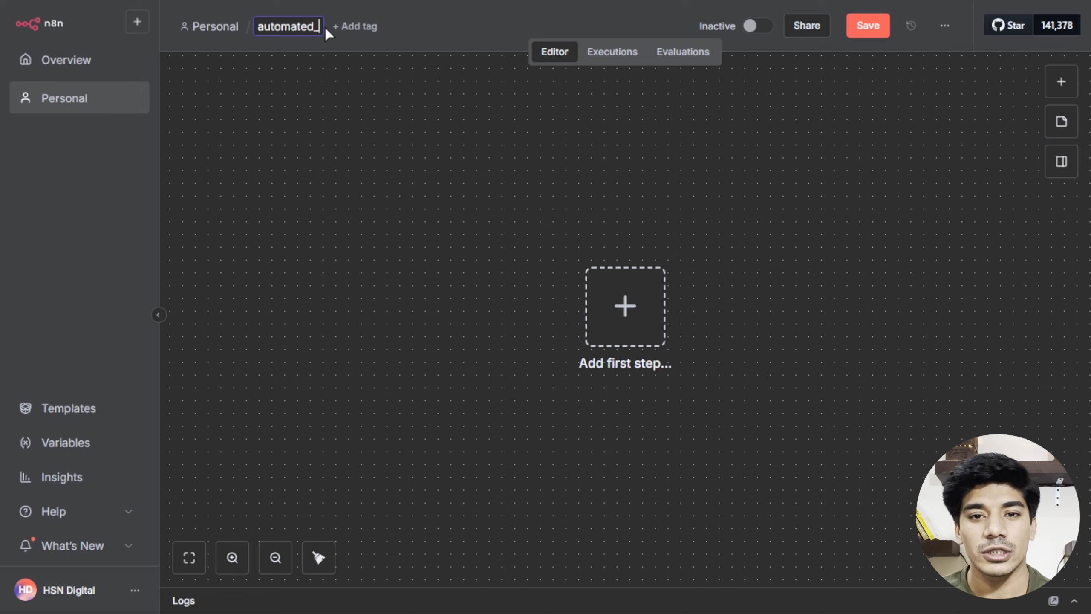
{"action": "type", "text": "lead_response"}
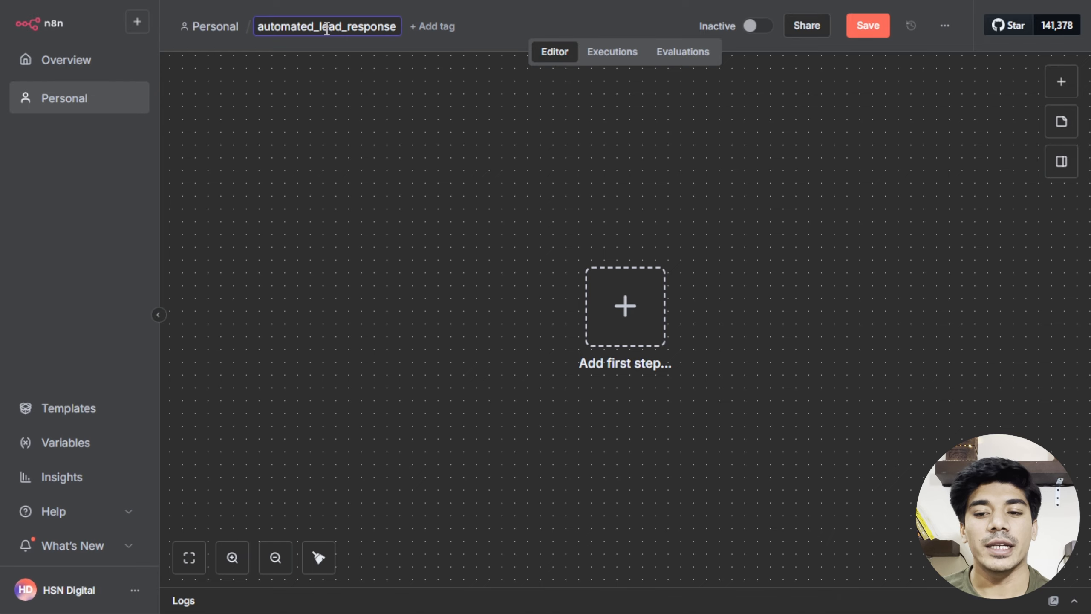
Search 'sheet' for the first step and show the Google Sheets triggers.
{"action": "left_click", "coordinate": [650, 321]}
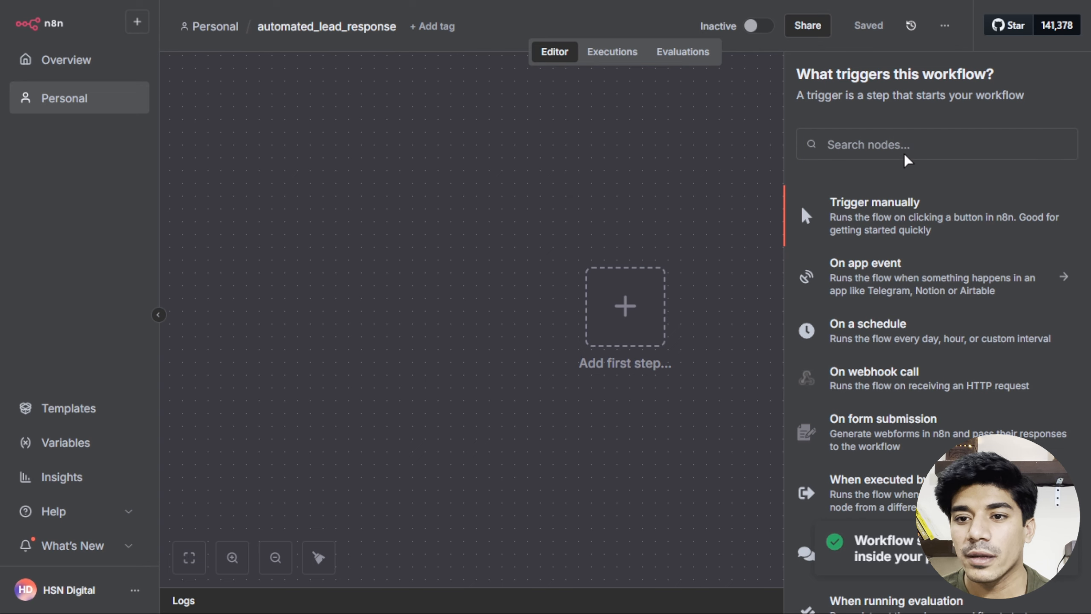
{"action": "type", "text": "sheet"}
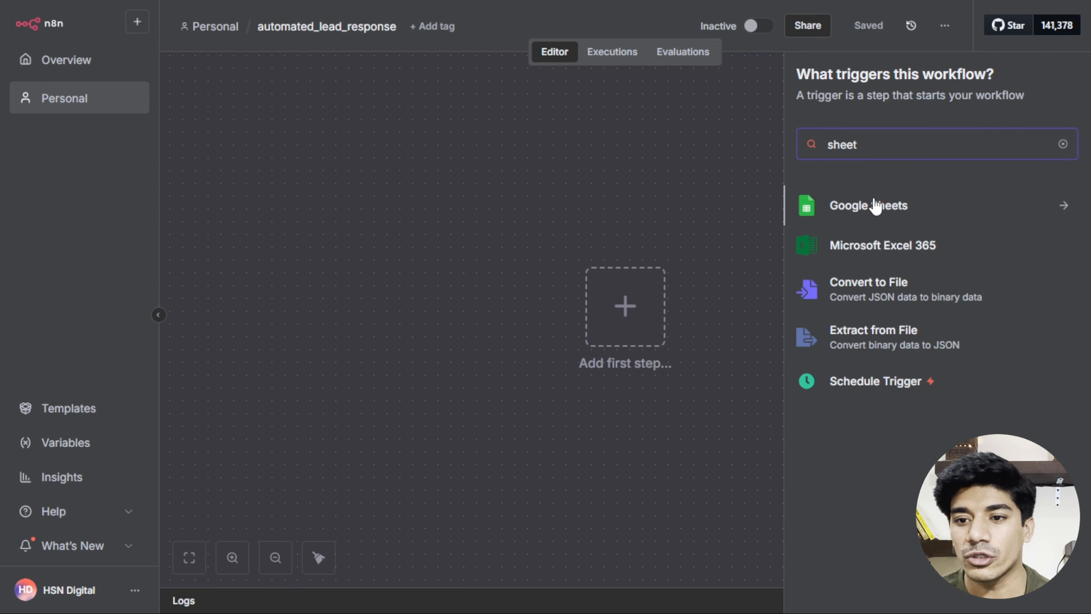
{"action": "left_click", "coordinate": [874, 206]}
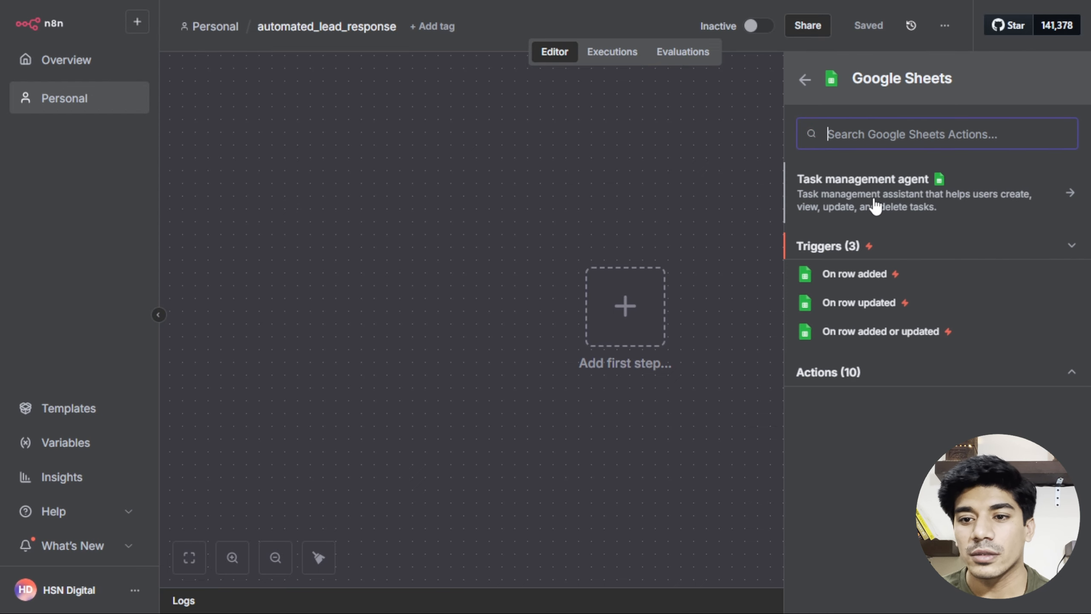
Open the trigger, start a new Google Sheets credential, review its OAuth fields, then discard it.
{"action": "left_click", "coordinate": [833, 275]}
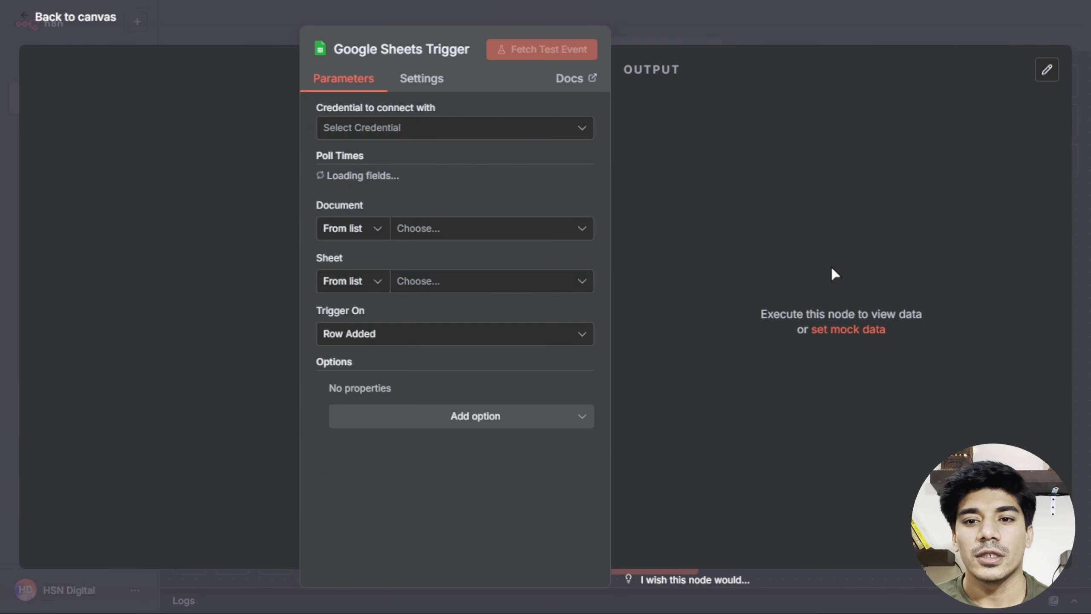
{"action": "left_click", "coordinate": [434, 129]}
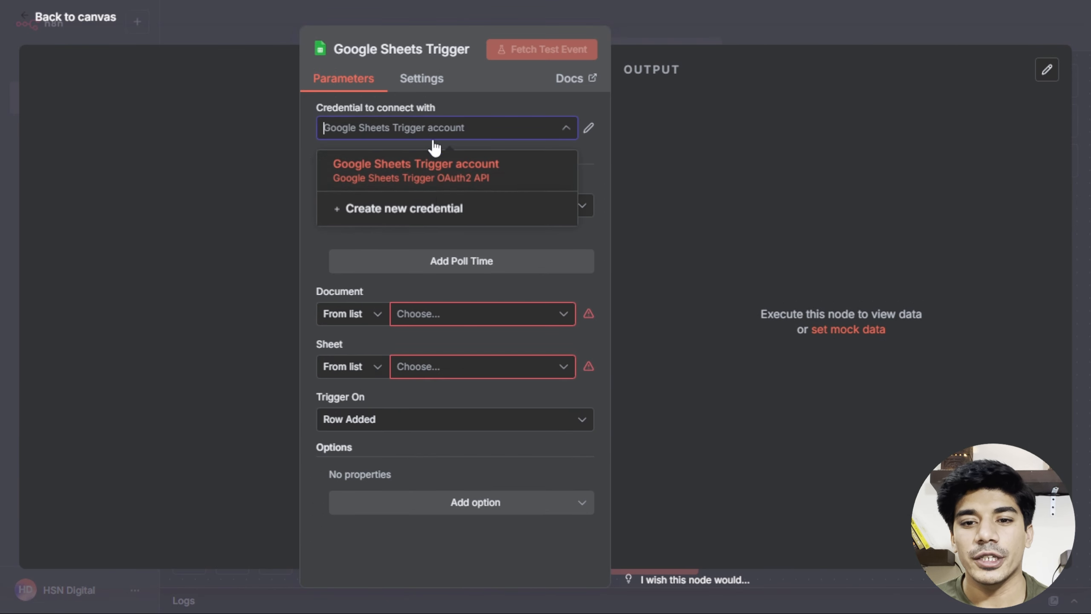
{"action": "left_click", "coordinate": [509, 207]}
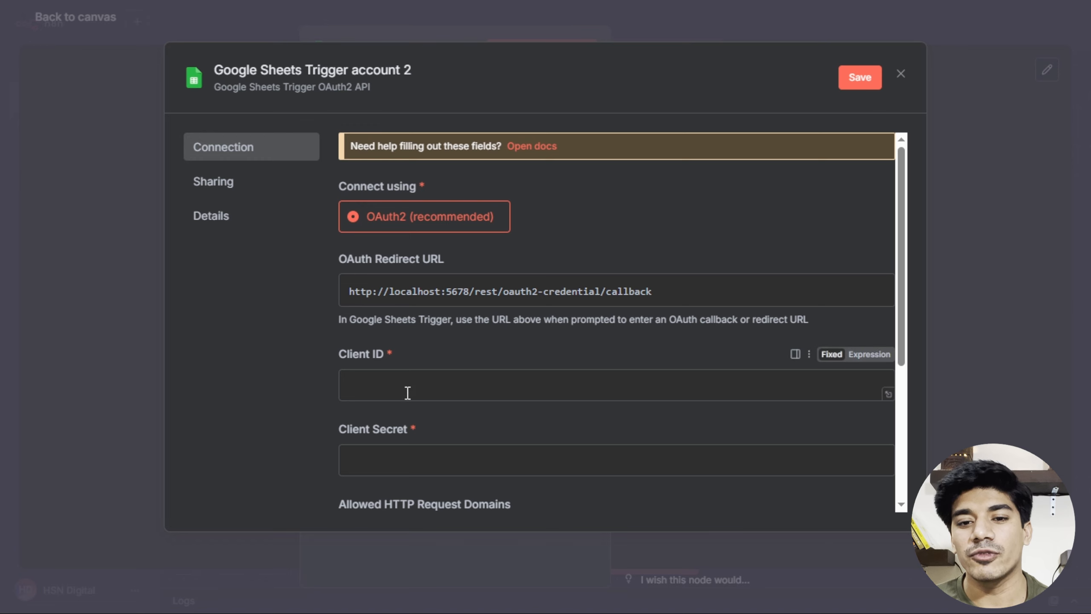
{"action": "scroll", "coordinate": [408, 344], "scroll_direction": "down", "scroll_amount": 2}
{"action": "left_click_drag", "start_coordinate": [338, 174], "coordinate": [421, 271]}
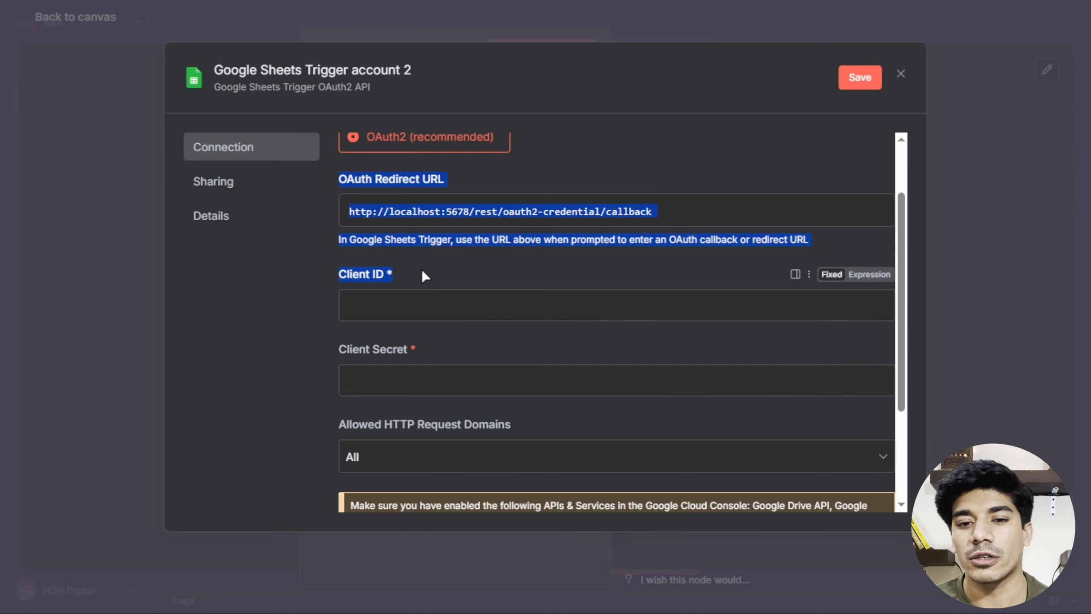
{"action": "left_click_drag", "start_coordinate": [338, 350], "coordinate": [402, 350]}
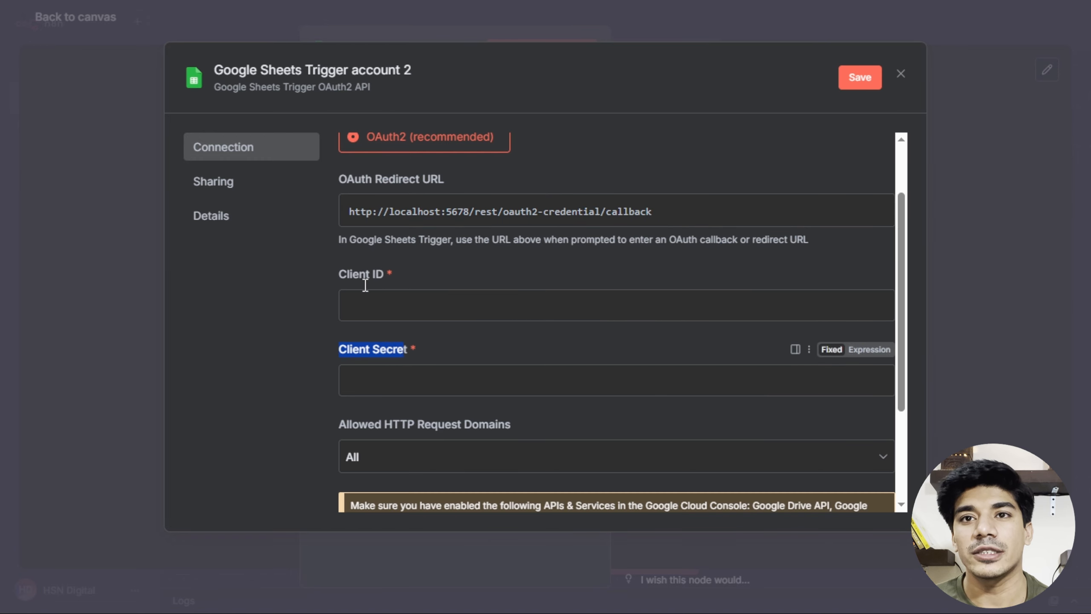
{"action": "left_click", "coordinate": [901, 74]}
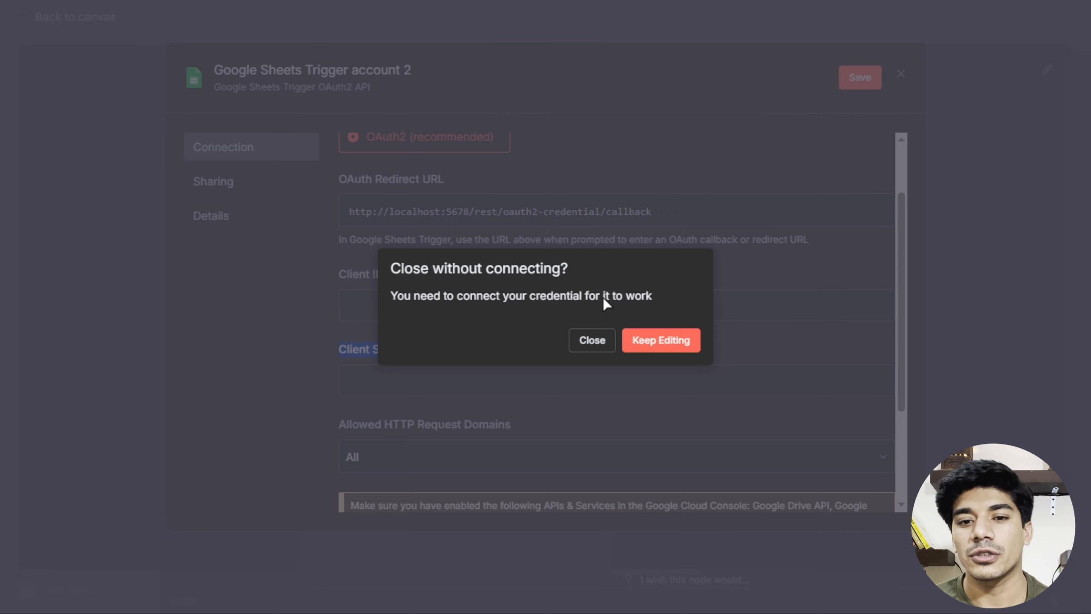
{"action": "left_click", "coordinate": [594, 344]}
Select the existing Google Sheets Trigger account and set polling to Every Minute.
{"action": "left_click", "coordinate": [462, 129]}
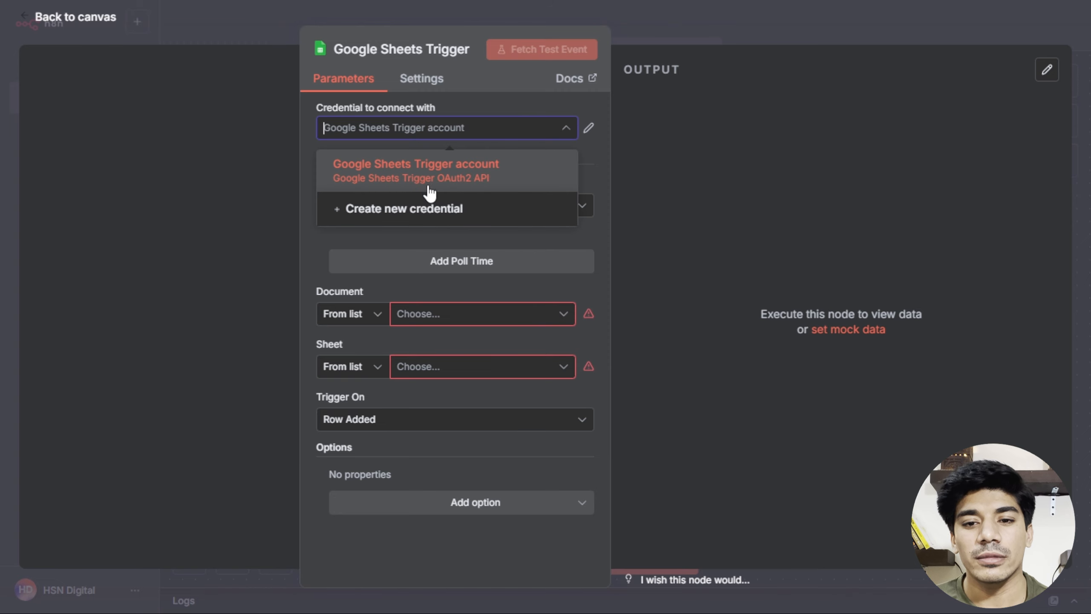
{"action": "left_click", "coordinate": [428, 185]}
{"action": "left_click", "coordinate": [434, 212]}
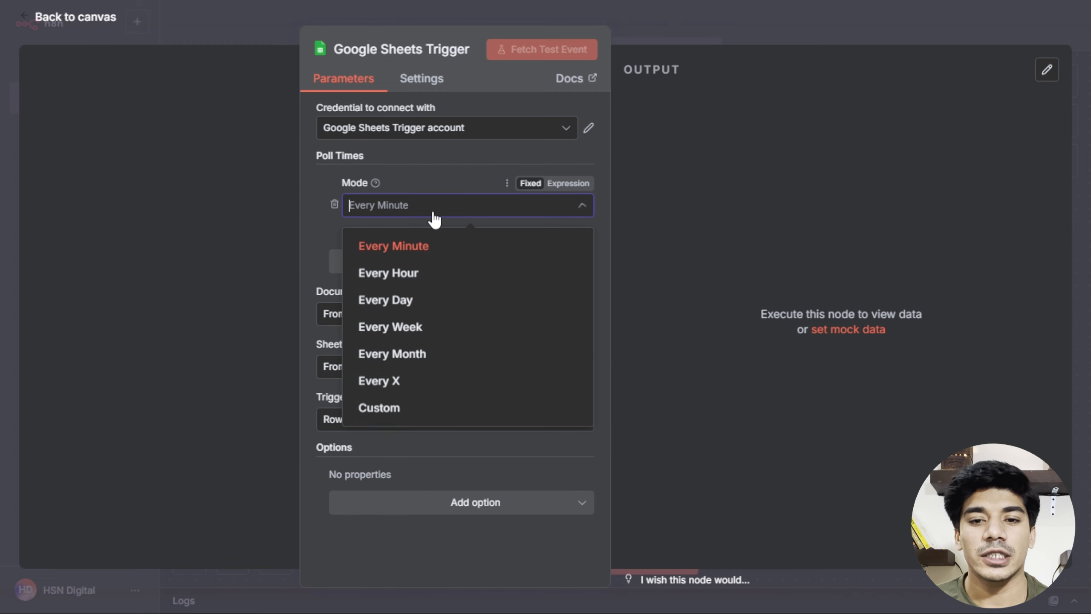
{"action": "left_click", "coordinate": [415, 257]}
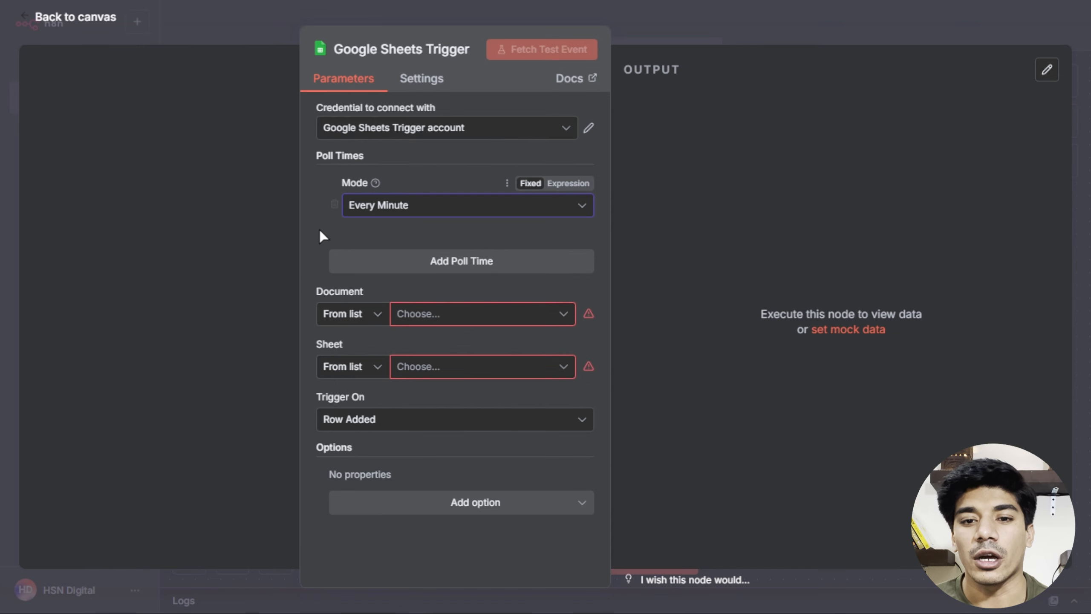
{"action": "left_click", "coordinate": [404, 210]}
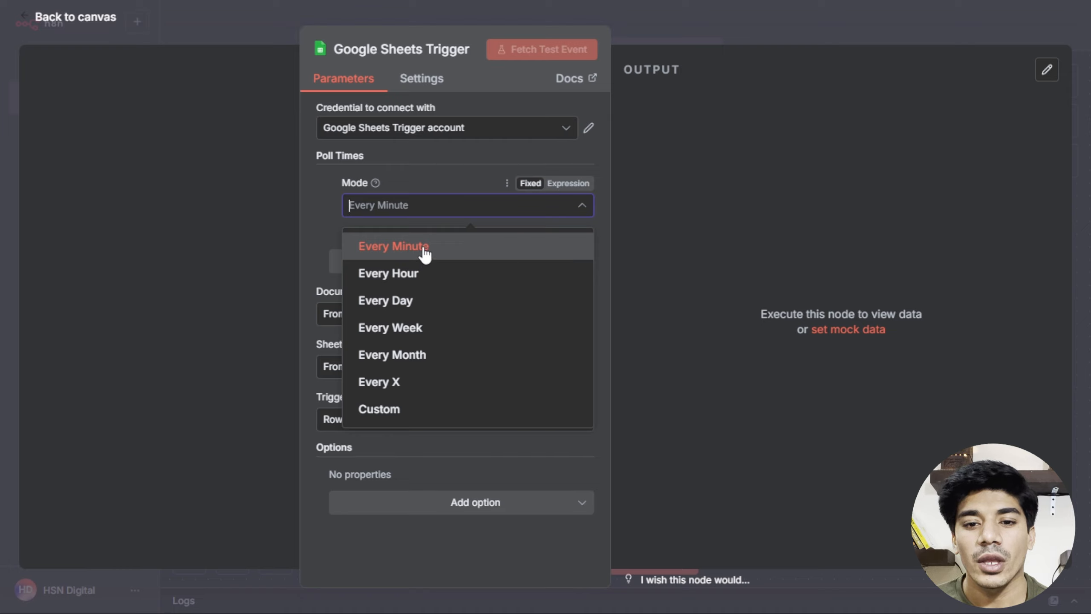
{"action": "left_click", "coordinate": [321, 216]}
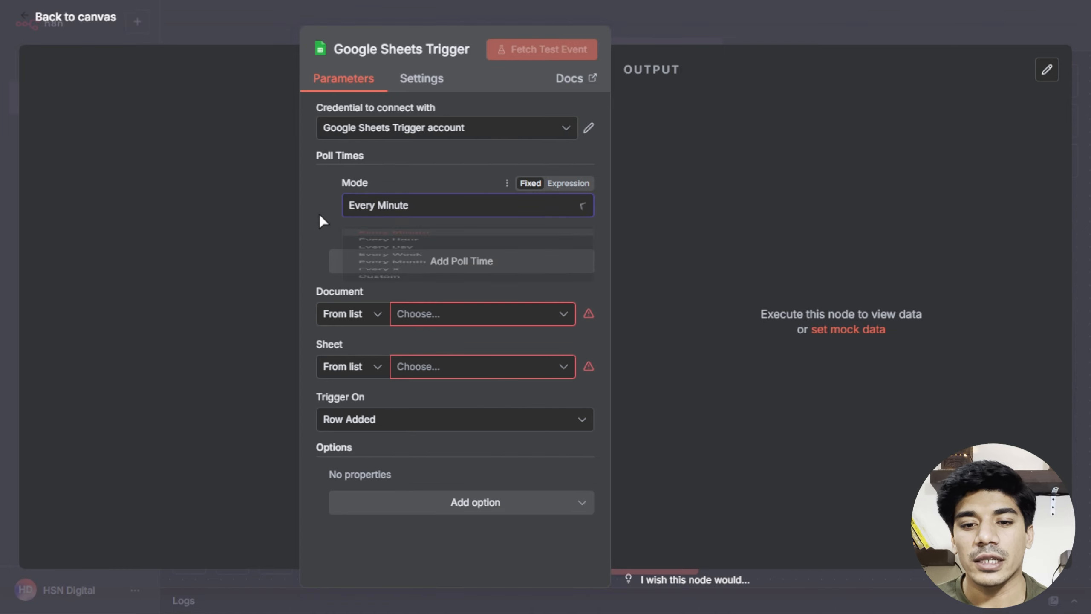
Watch sheet Form Responses 1 in 'Form Responses - Lead Form' for Row Added.
{"action": "left_click", "coordinate": [452, 322]}
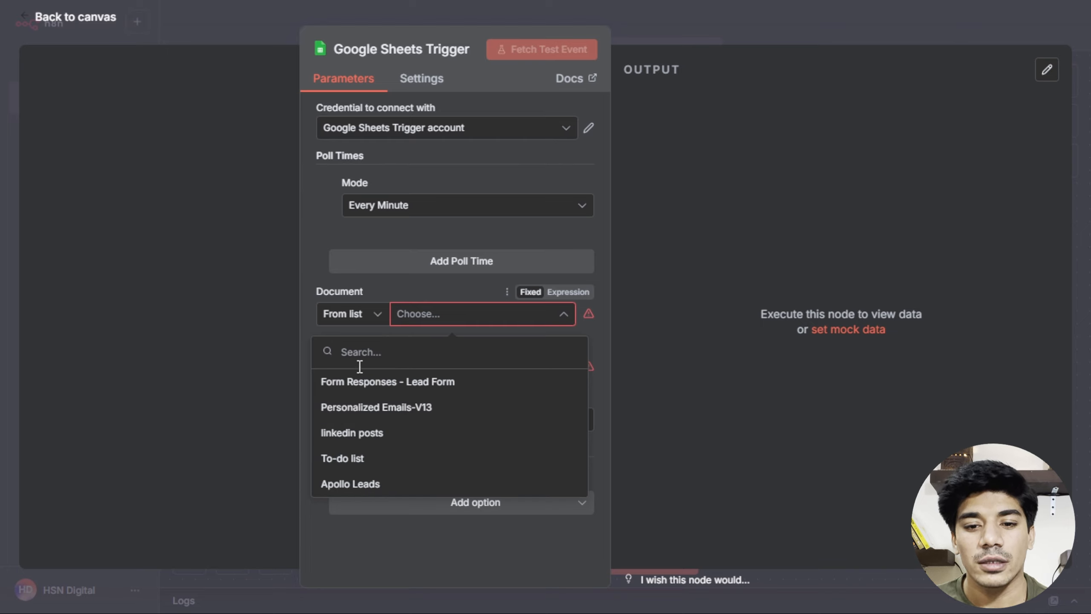
{"action": "left_click", "coordinate": [377, 387]}
{"action": "left_click", "coordinate": [436, 376]}
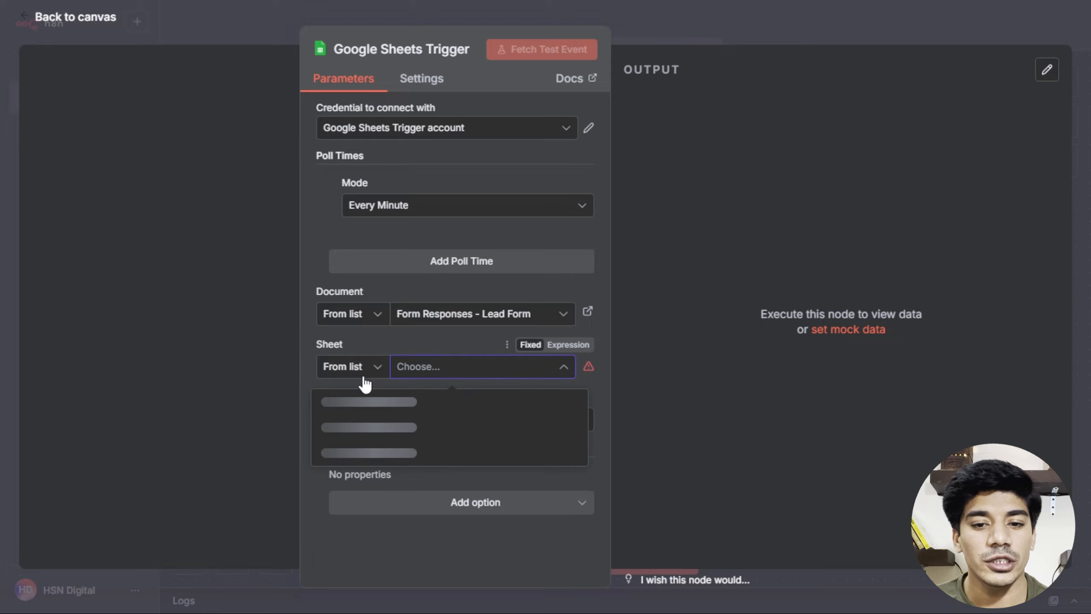
{"action": "left_click", "coordinate": [328, 411]}
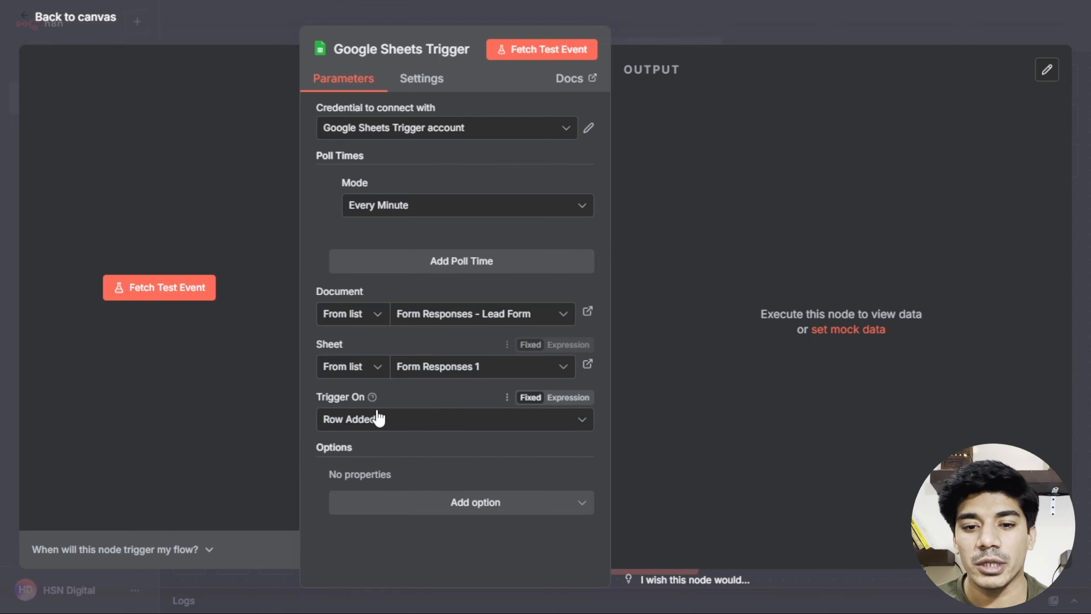
{"action": "left_click", "coordinate": [419, 426]}
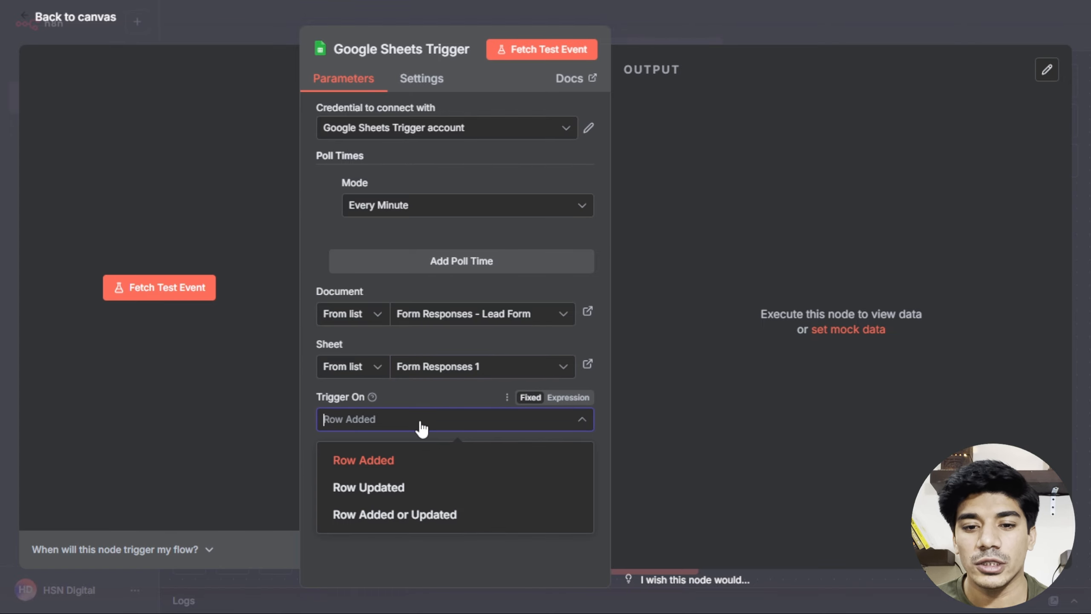
{"action": "left_click", "coordinate": [348, 457]}
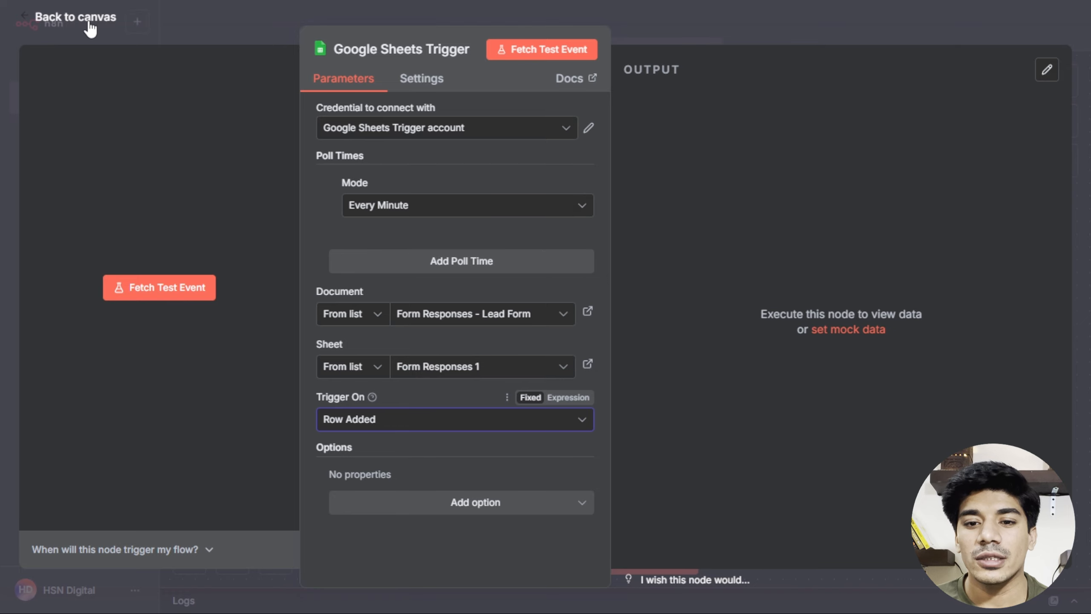
{"action": "left_click", "coordinate": [110, 19]}
Submit the completed contact form as a test lead about AI-powered chatbots, then return to n8n.
{"action": "left_click_drag", "start_coordinate": [462, 316], "coordinate": [318, 313]}
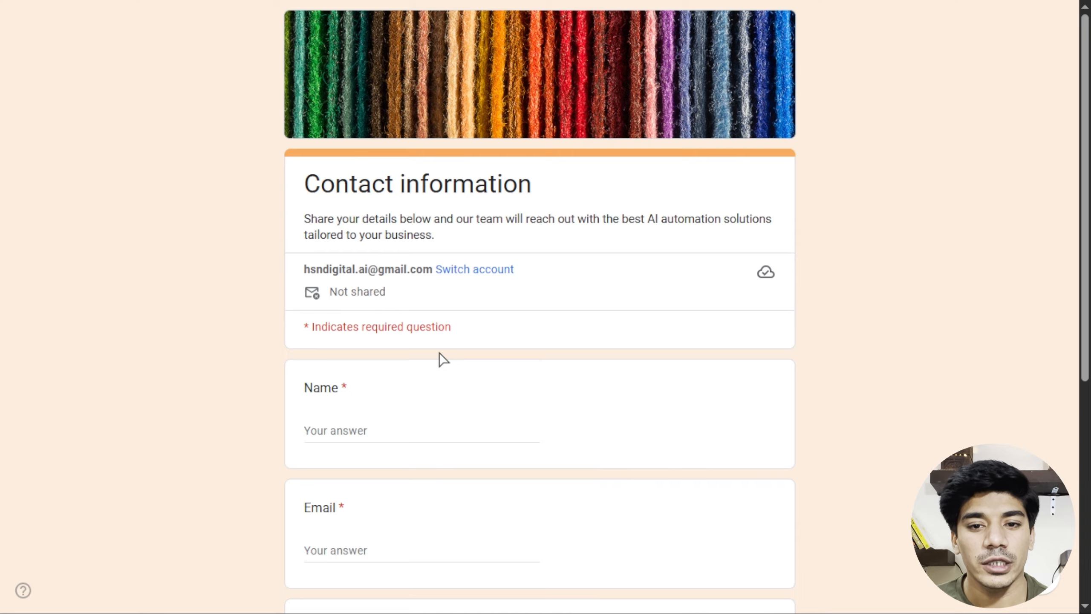
{"action": "scroll", "coordinate": [442, 360], "scroll_direction": "down", "scroll_amount": 4}
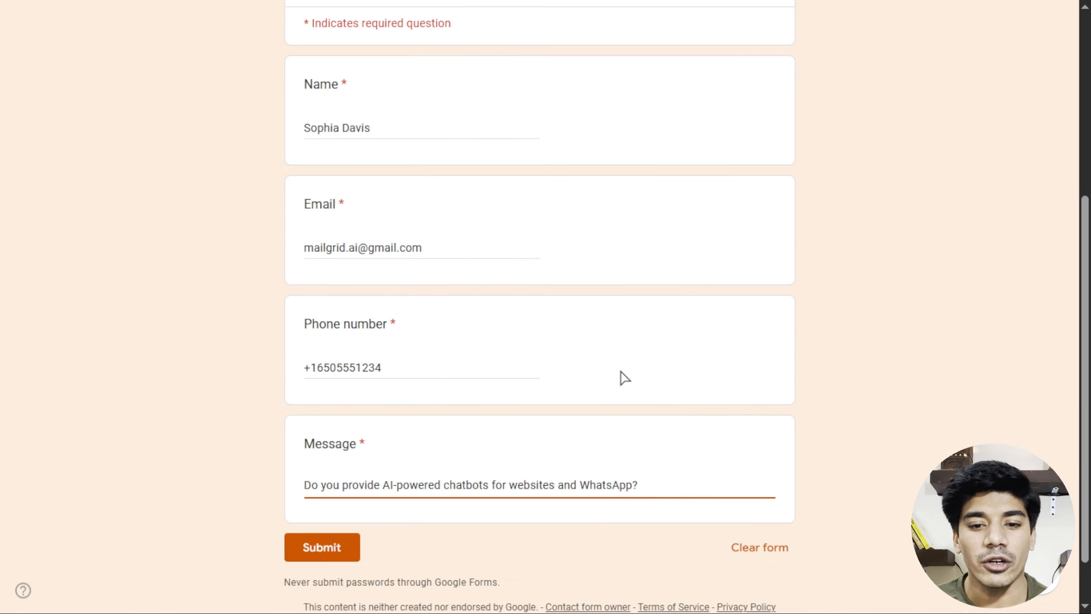
{"action": "left_click", "coordinate": [352, 543]}
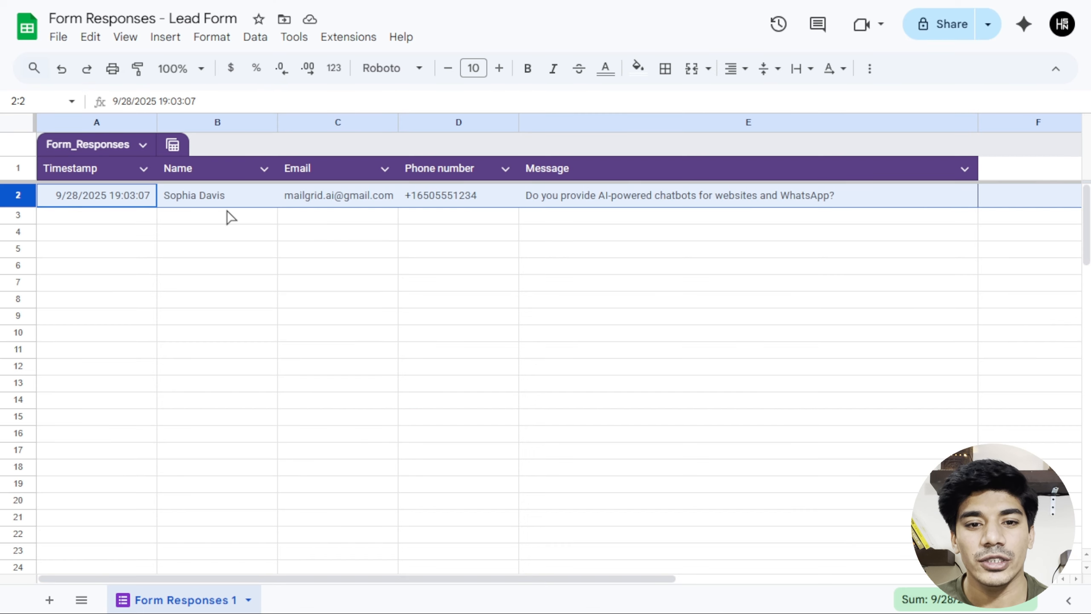
{"action": "key", "text": "ctrl+Tab"}
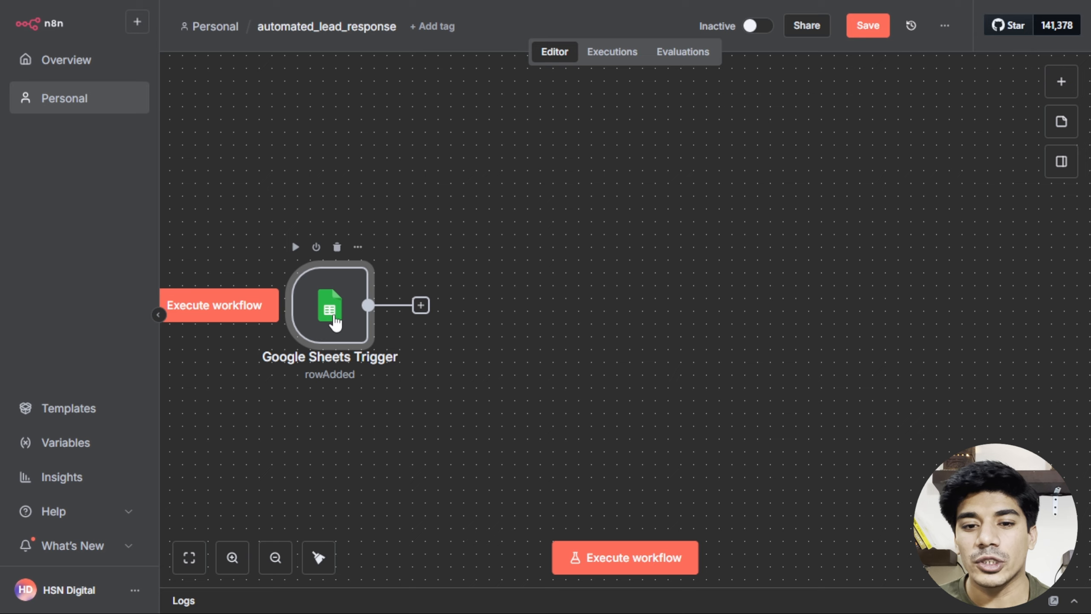
Fetch a test event in the Google Sheets Trigger, loading the new lead as 1 item.
{"action": "double_click", "coordinate": [334, 321]}
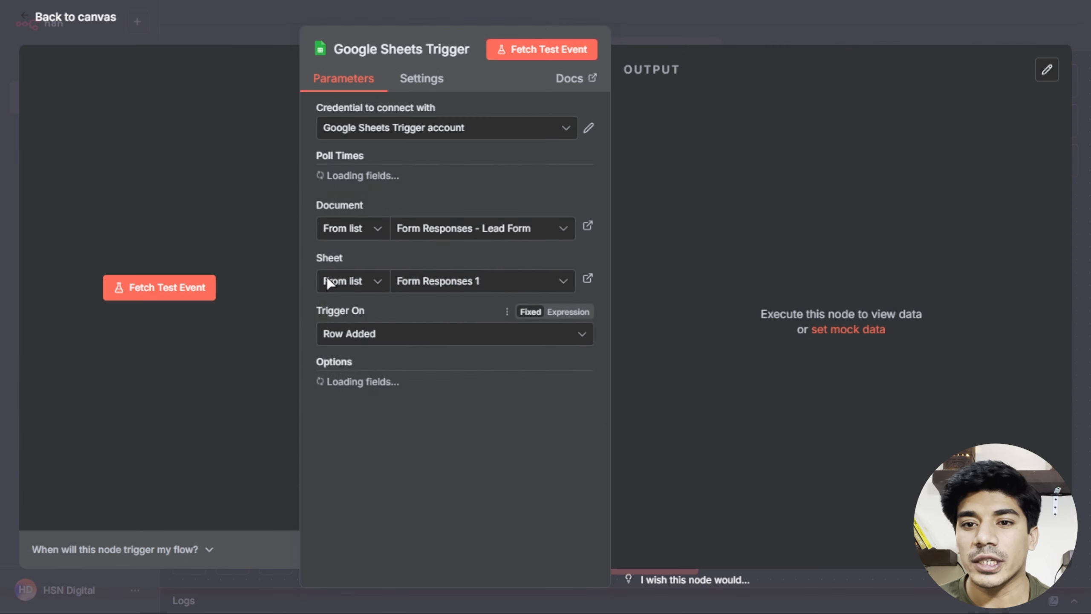
{"action": "left_click", "coordinate": [542, 47]}
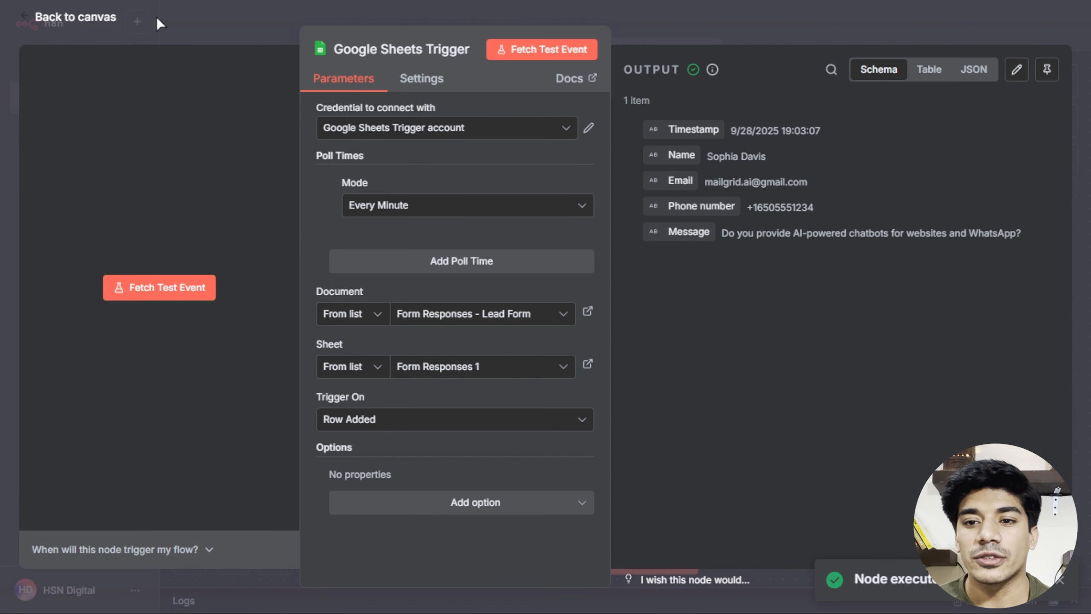
{"action": "left_click", "coordinate": [71, 21]}
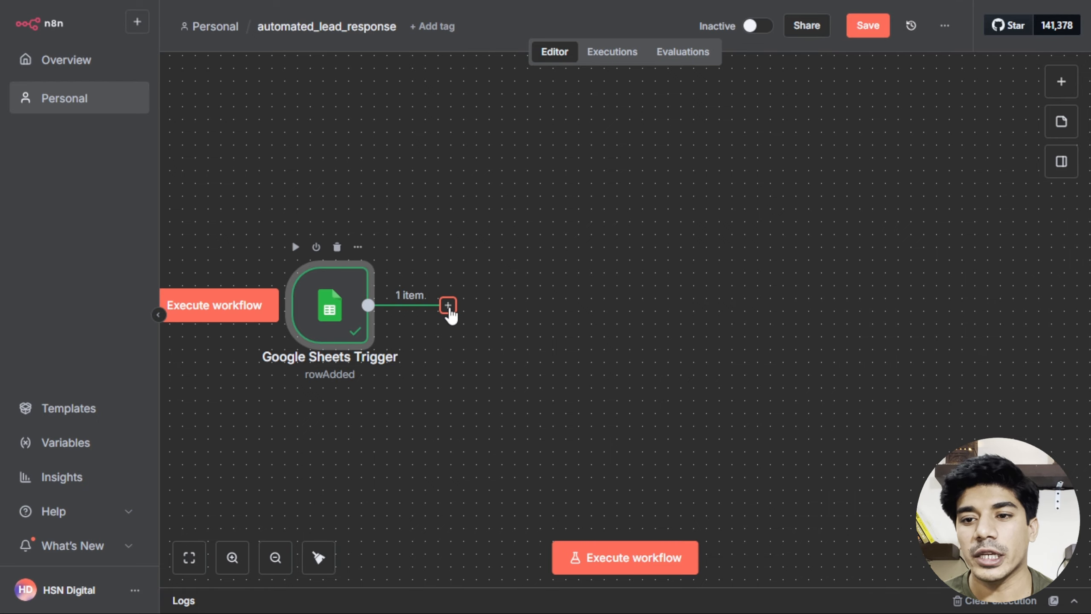
Add an Airtable 'Create a record' node after the trigger and start a new Personal Access Token credential.
{"action": "left_click", "coordinate": [448, 305]}
{"action": "type", "text": "airta"}
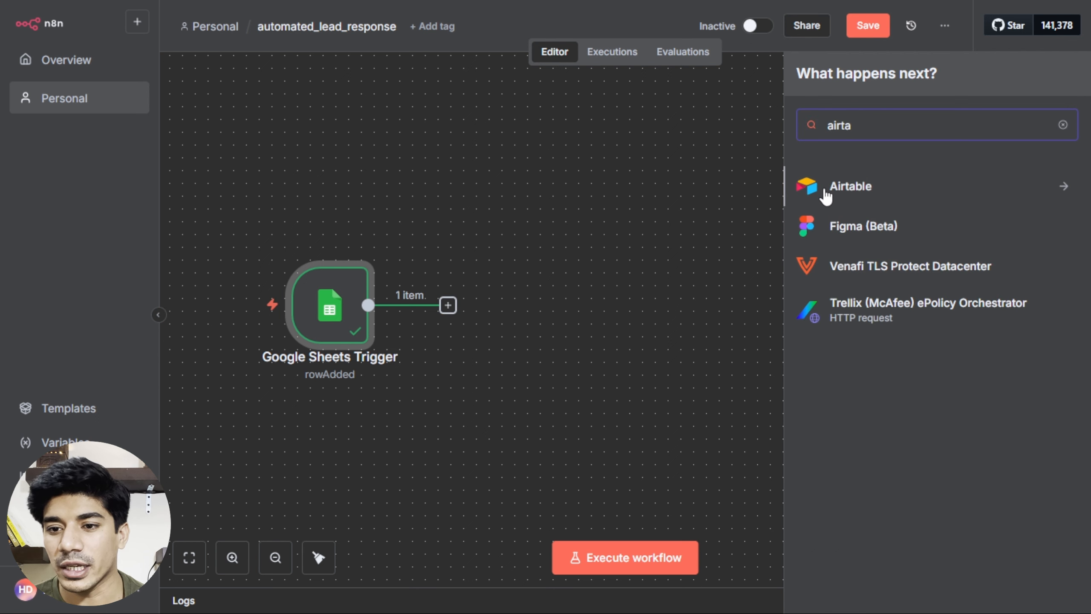
{"action": "left_click", "coordinate": [827, 189]}
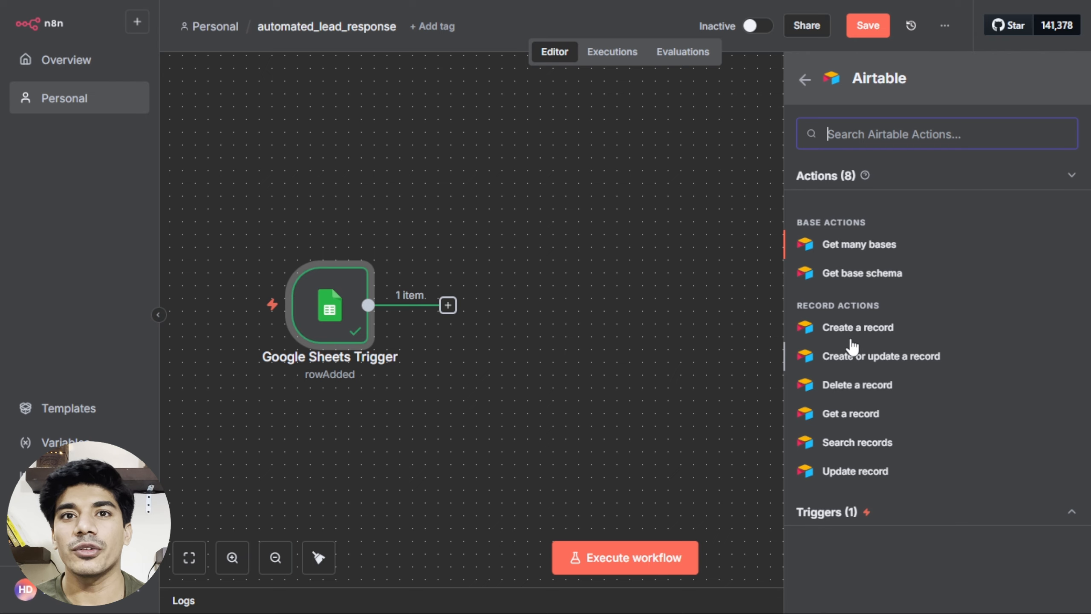
{"action": "left_click", "coordinate": [852, 327]}
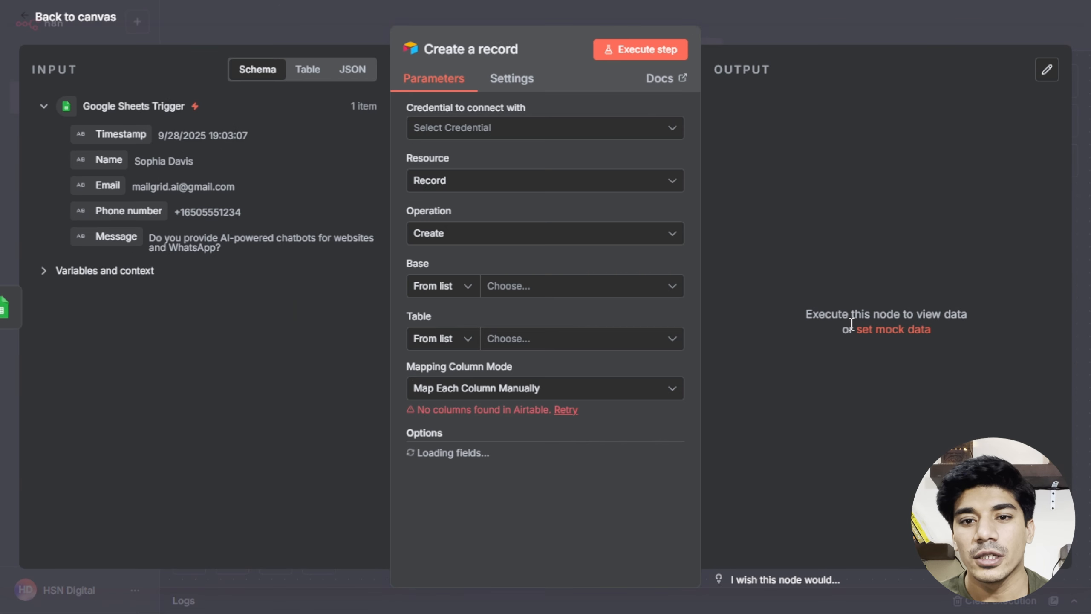
{"action": "left_click", "coordinate": [640, 133]}
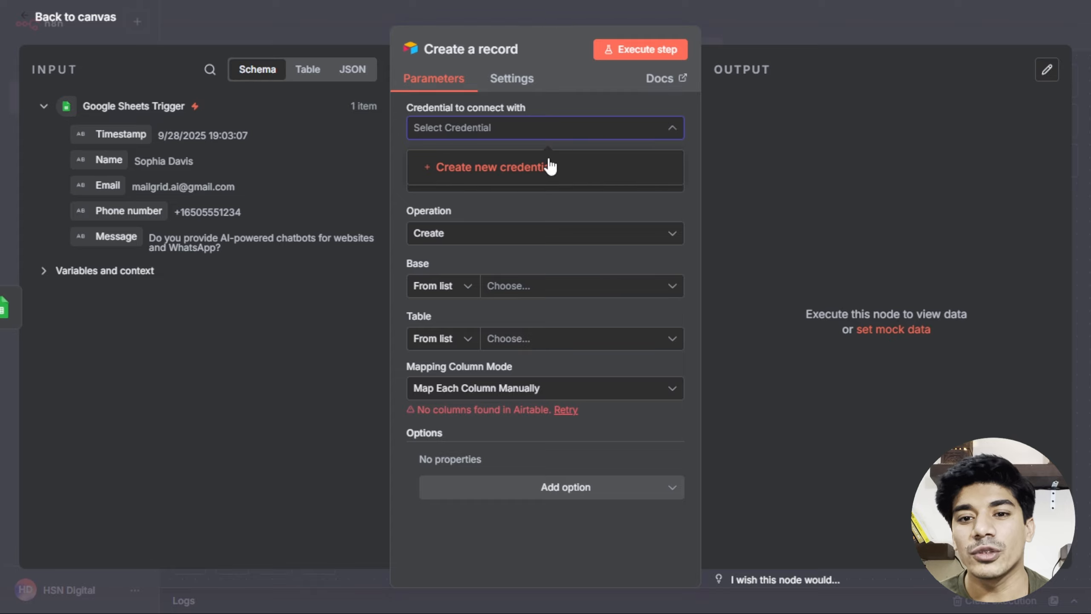
{"action": "left_click", "coordinate": [533, 170]}
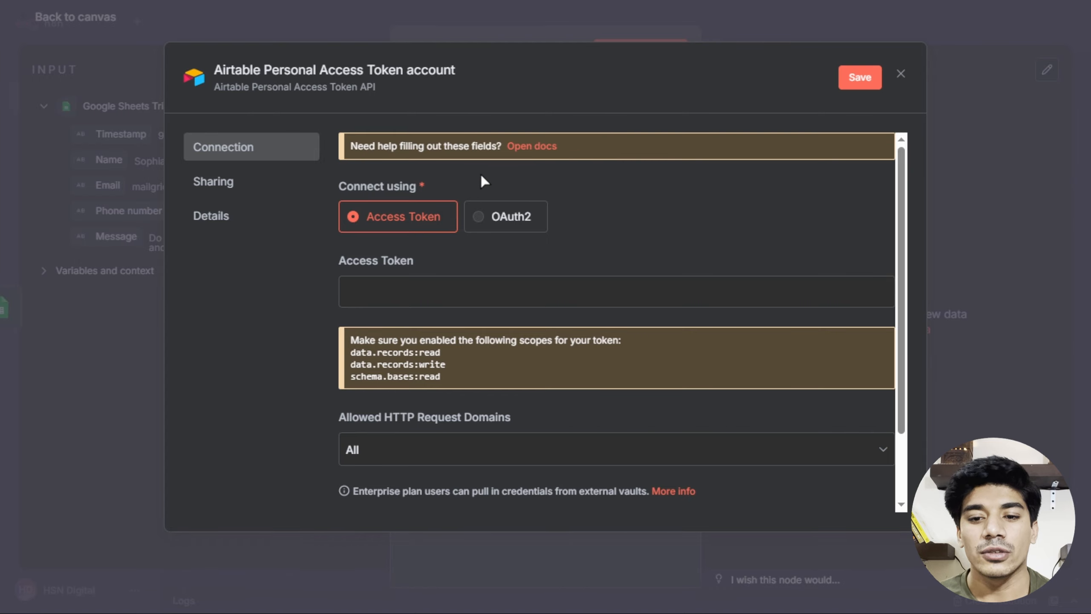
Open the Airtable credential docs and follow the 'Personal access tokens' link to Airtable.
{"action": "left_click", "coordinate": [540, 151]}
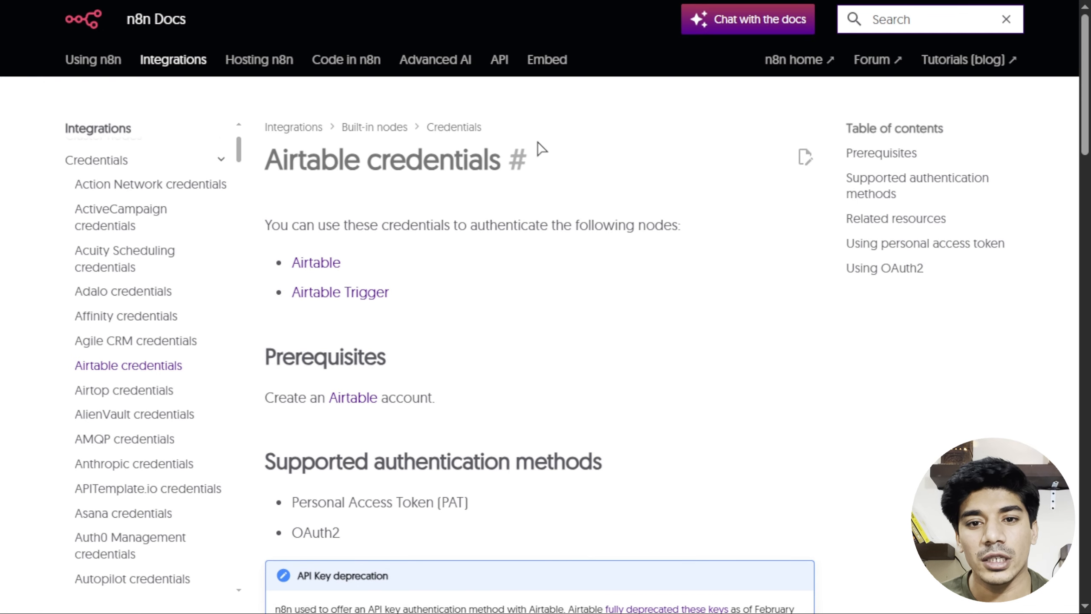
{"action": "scroll", "coordinate": [518, 183], "scroll_direction": "down", "scroll_amount": 10}
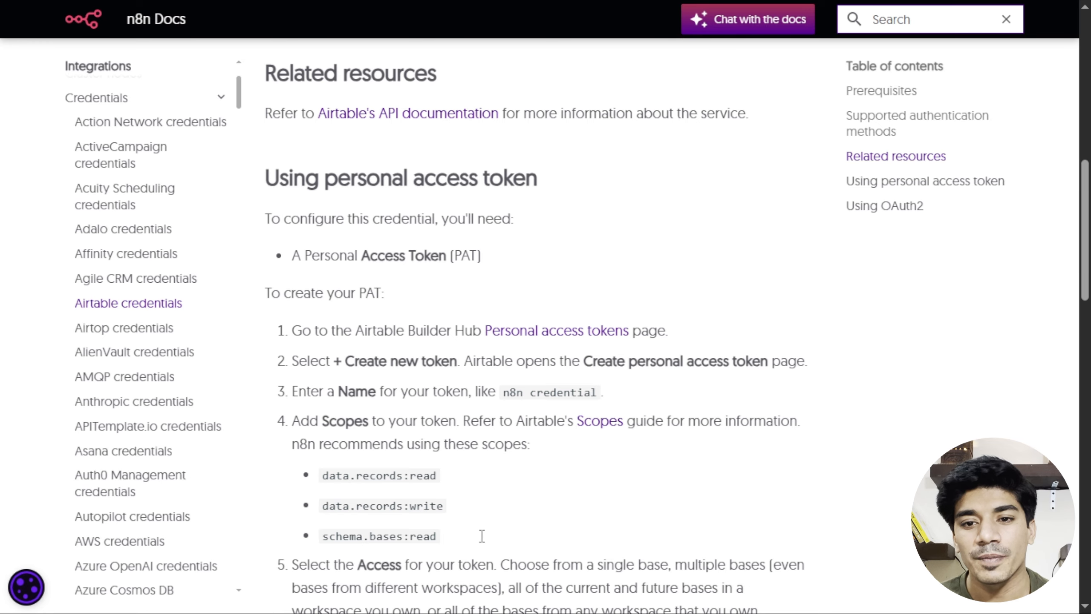
{"action": "scroll", "coordinate": [475, 481], "scroll_direction": "down", "scroll_amount": 4}
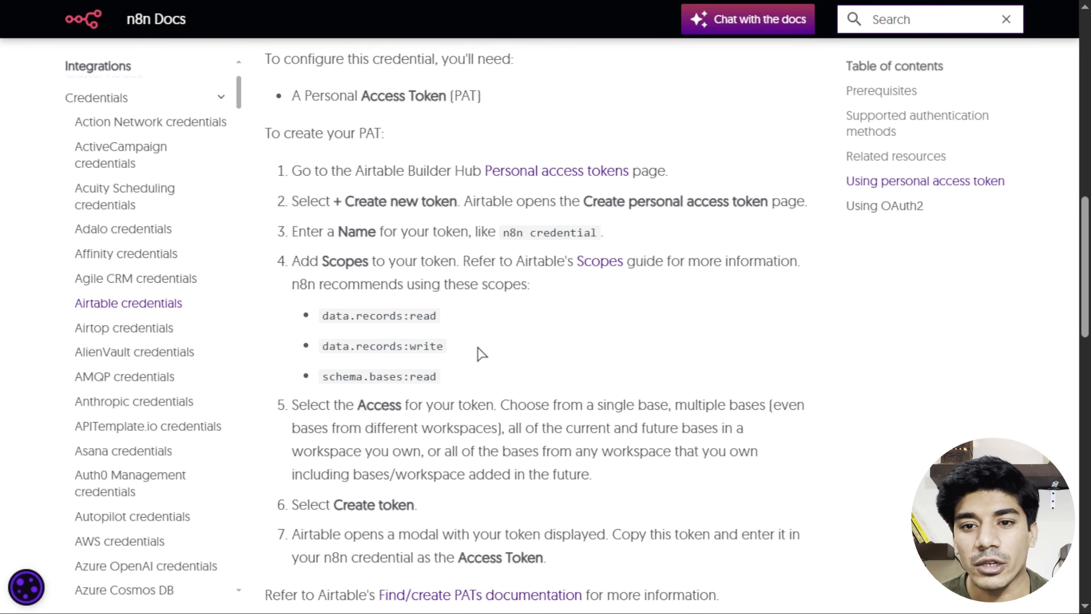
{"action": "left_click", "coordinate": [515, 174]}
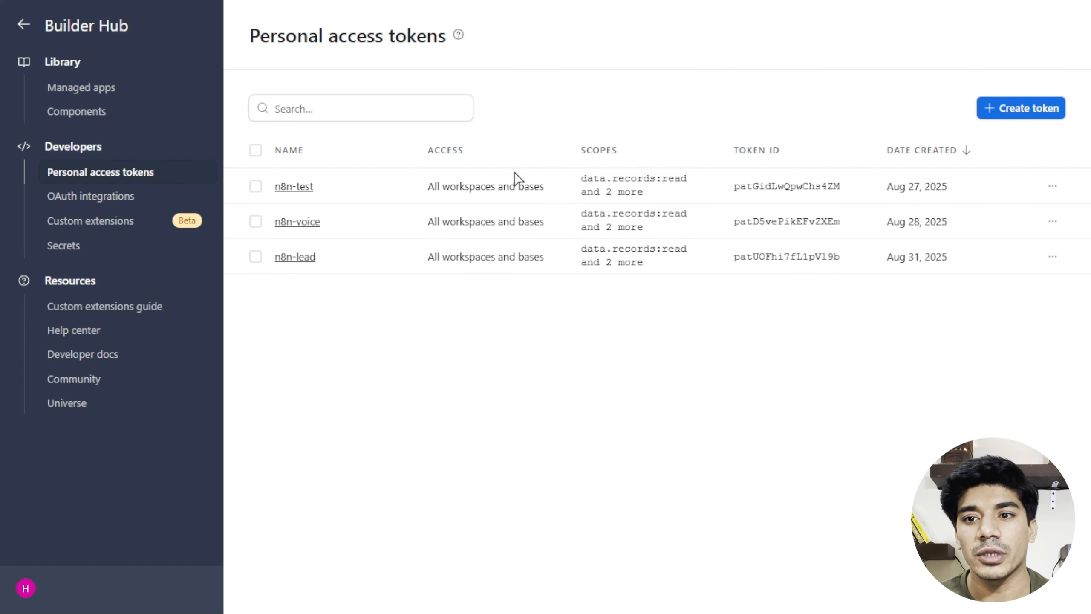
Start a new Airtable token and add the data.records:read scope copied from the docs.
{"action": "left_click", "coordinate": [998, 111]}
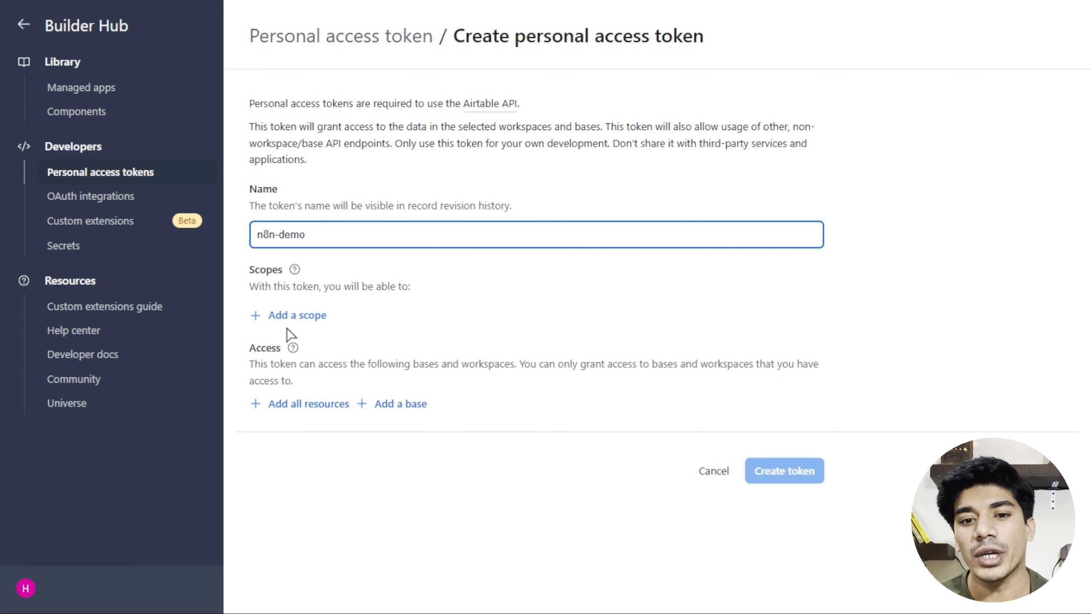
{"action": "left_click", "coordinate": [293, 317]}
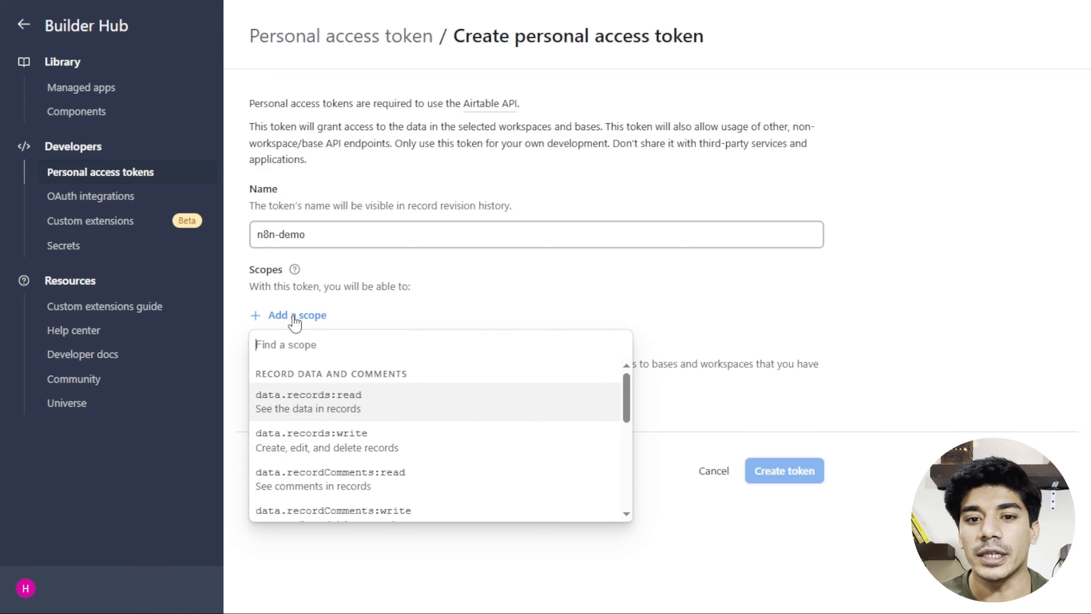
{"action": "key", "text": "alt+Tab"}
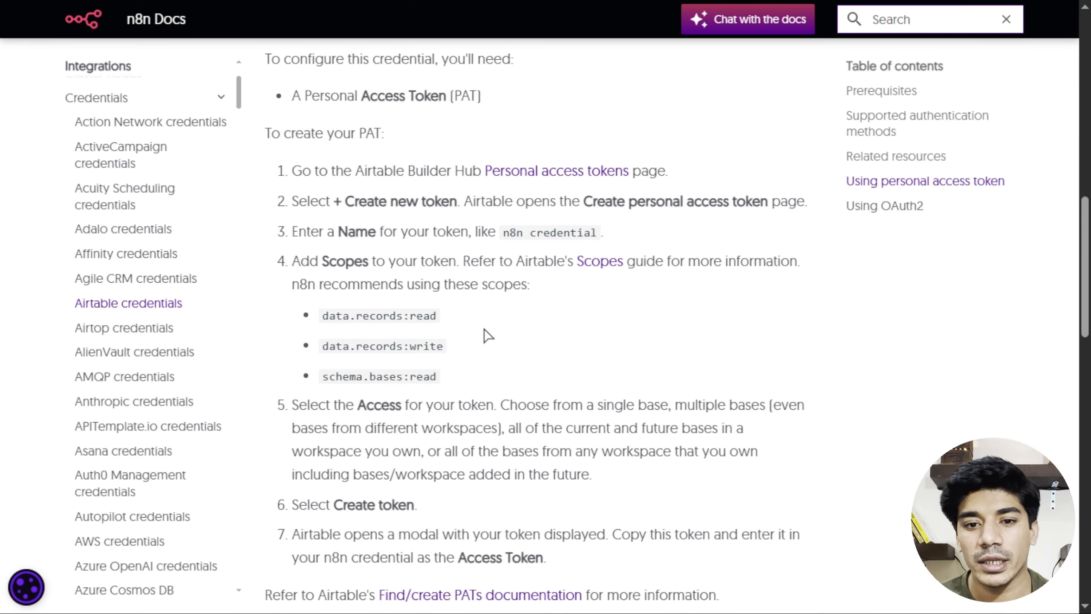
{"action": "left_click_drag", "start_coordinate": [436, 316], "coordinate": [326, 318]}
{"action": "key", "text": "ctrl+c"}
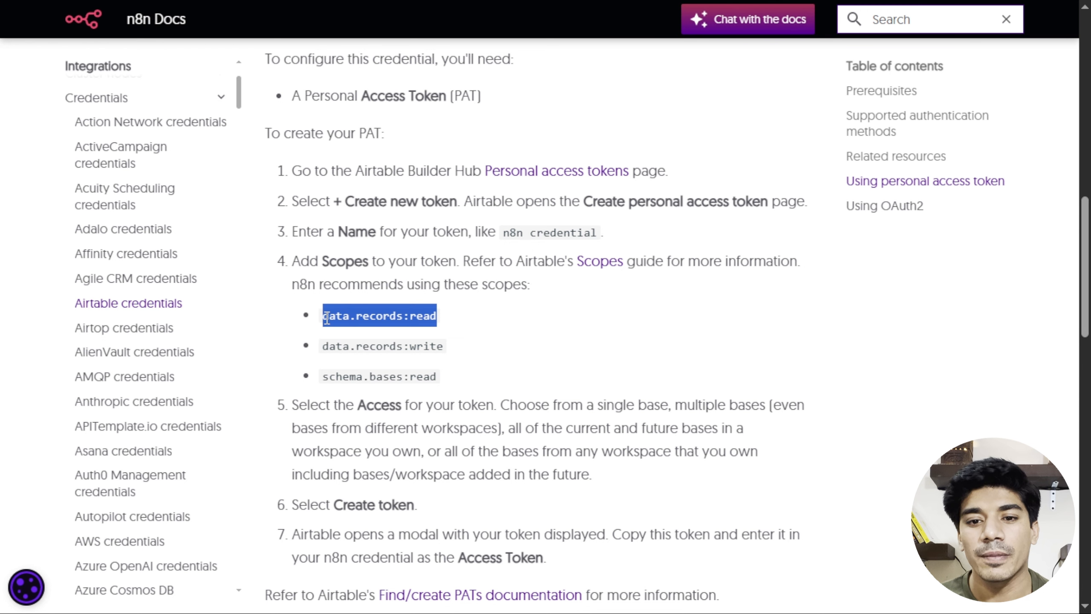
{"action": "key", "text": "alt+Tab"}
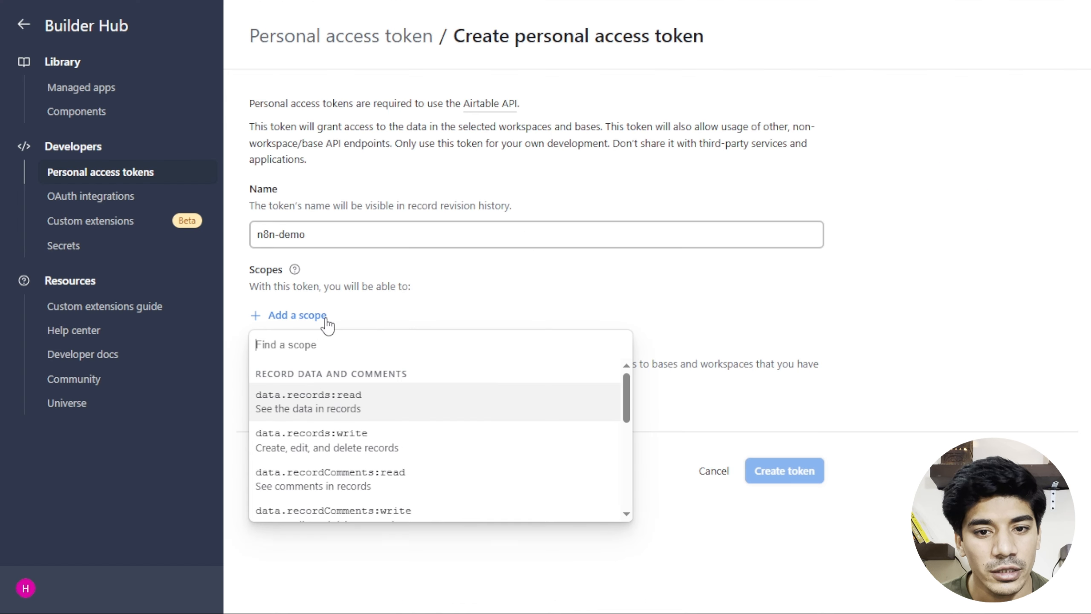
{"action": "left_click", "coordinate": [383, 312]}
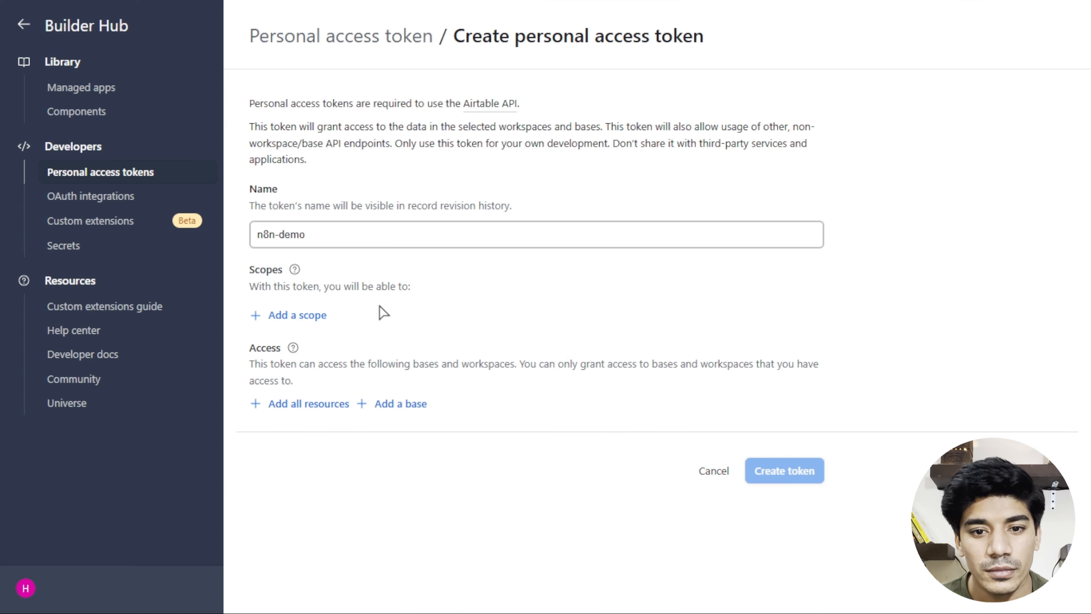
{"action": "left_click", "coordinate": [308, 318]}
{"action": "key", "text": "ctrl+v"}
{"action": "left_click", "coordinate": [312, 392]}
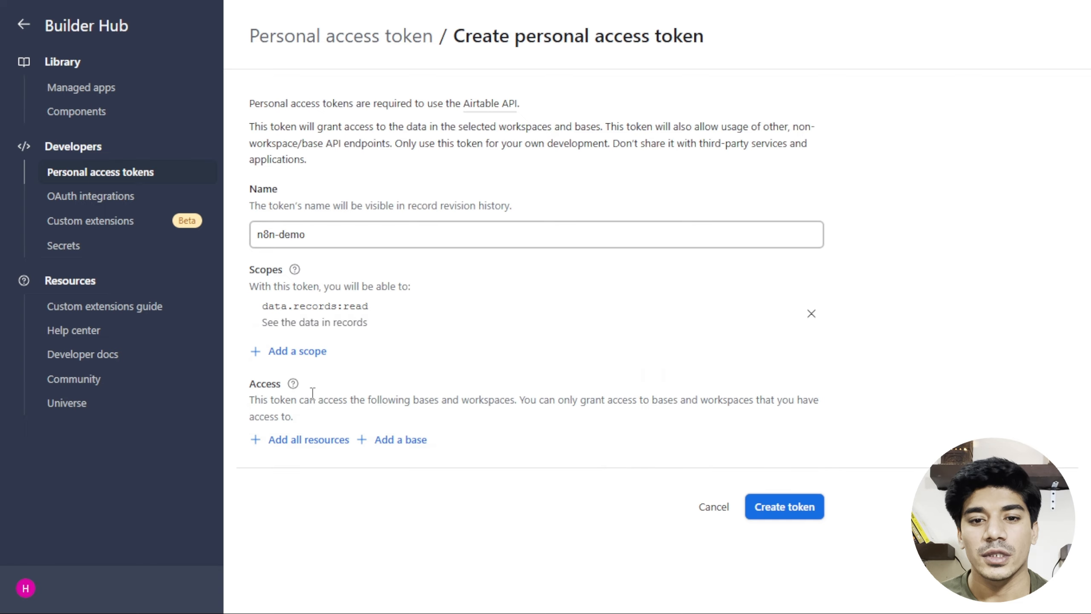
Add the data.records:write and schema.bases:read scopes, copying each name from the docs.
{"action": "left_click", "coordinate": [295, 352]}
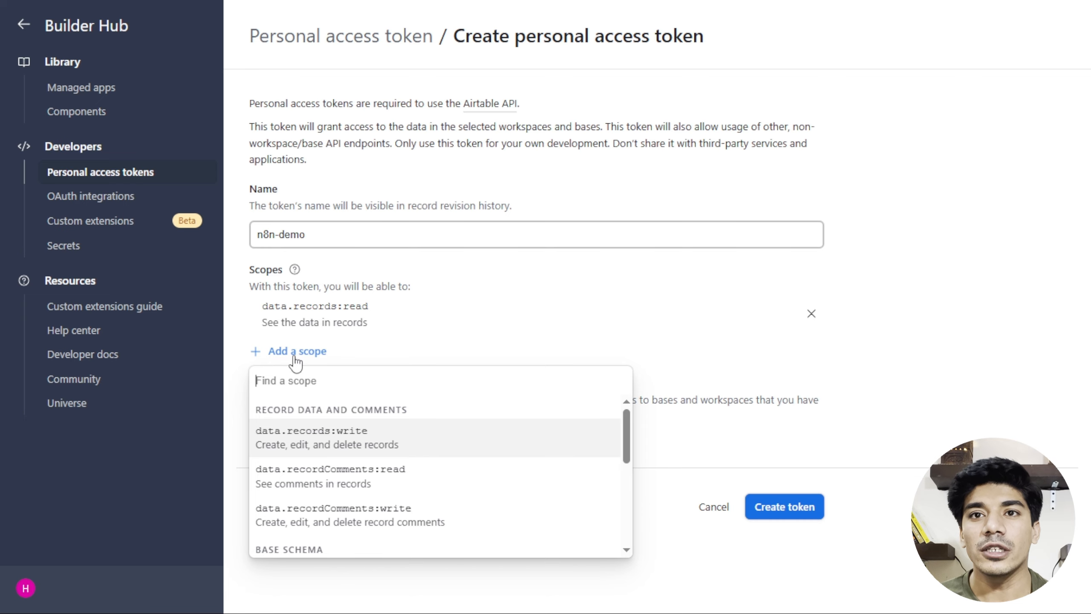
{"action": "key", "text": "ctrl+shift+Tab"}
{"action": "left_click_drag", "start_coordinate": [474, 351], "coordinate": [324, 346]}
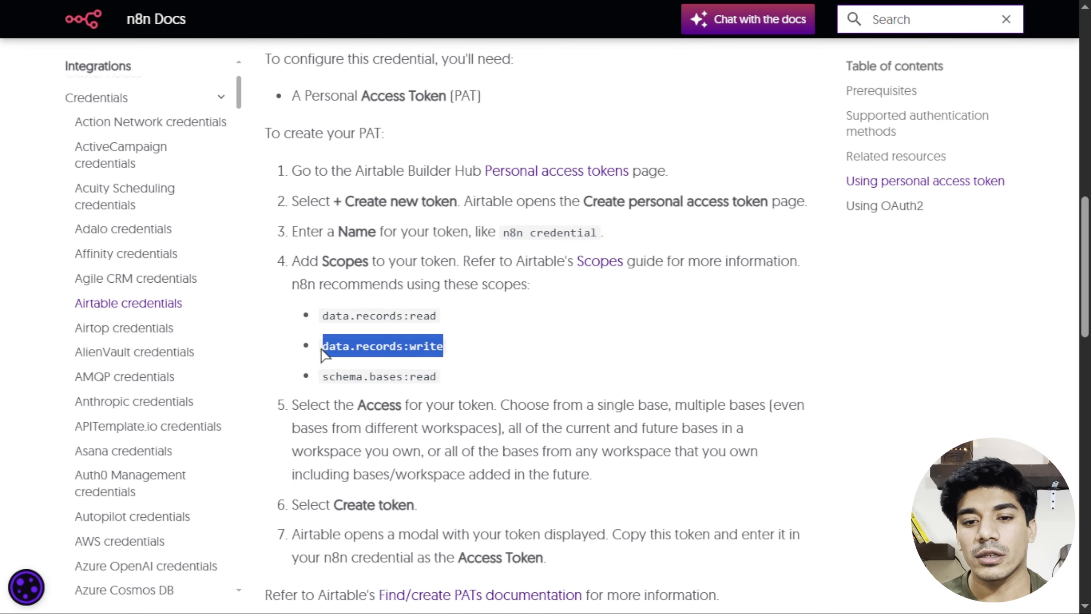
{"action": "key", "text": "ctrl+c"}
{"action": "key", "text": "ctrl+Tab"}
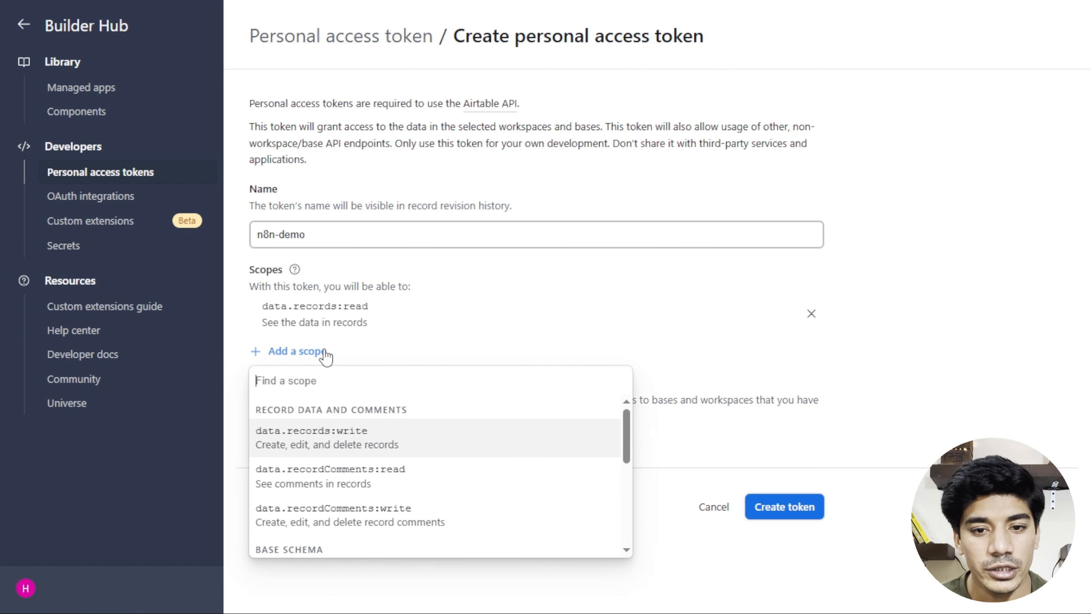
{"action": "key", "text": "ctrl+v"}
{"action": "left_click", "coordinate": [312, 445]}
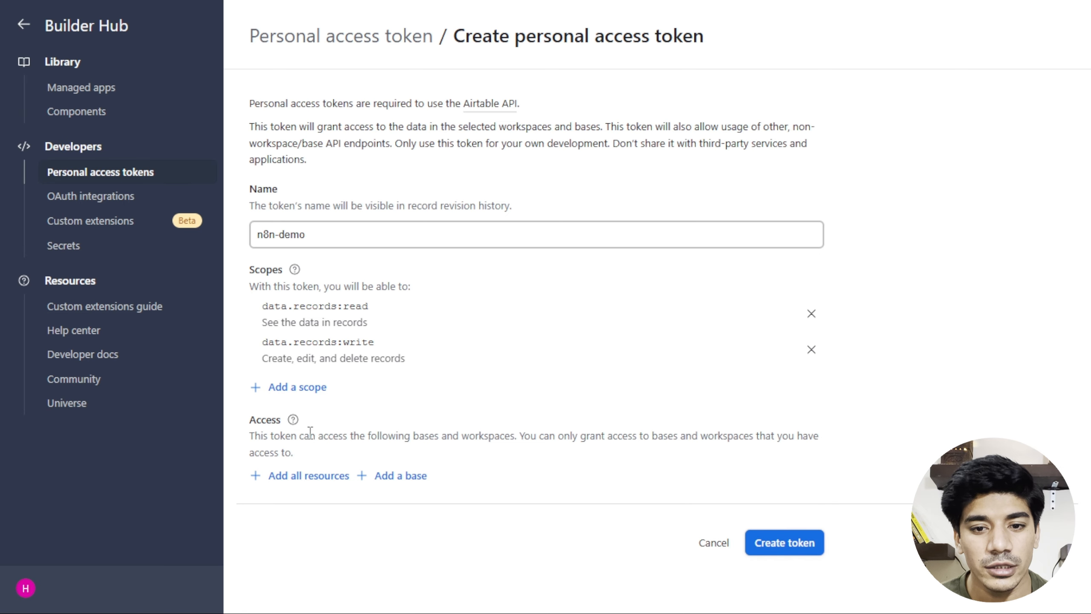
{"action": "key", "text": "ctrl+Tab"}
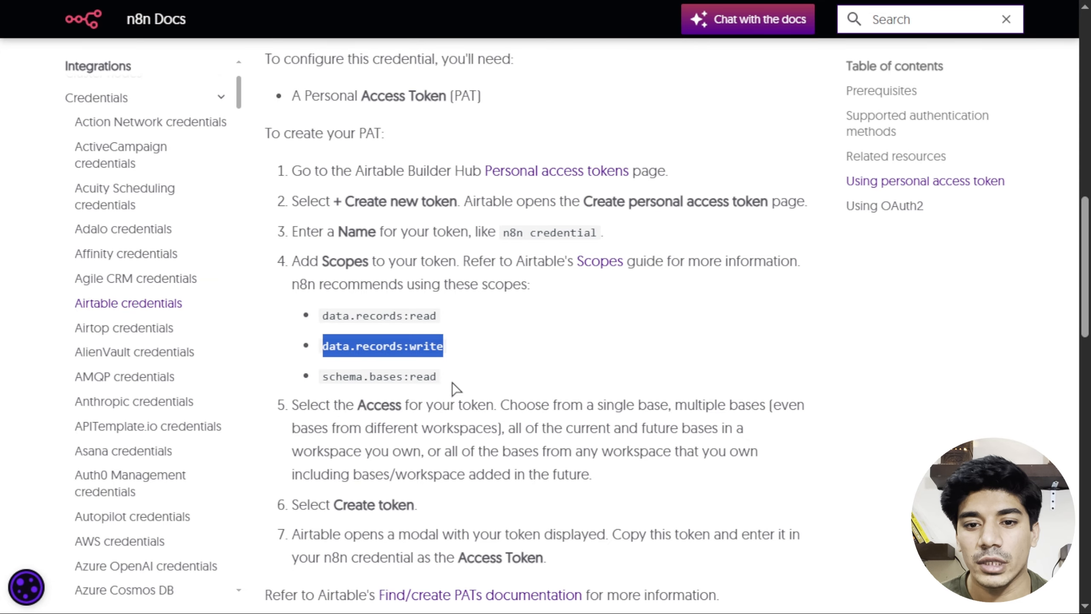
{"action": "left_click_drag", "start_coordinate": [455, 389], "coordinate": [322, 379]}
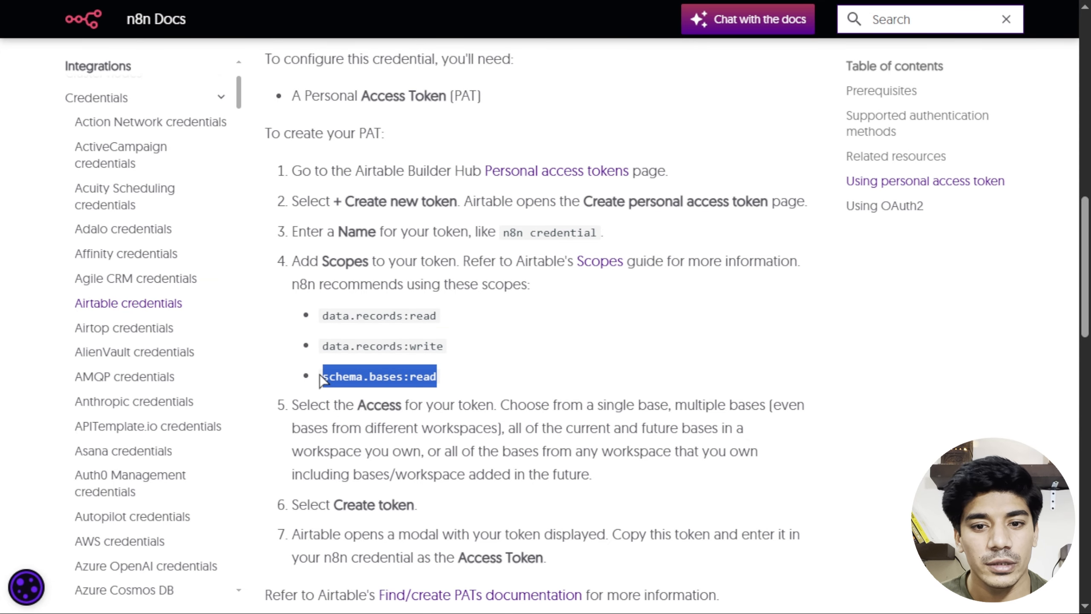
{"action": "key", "text": "ctrl+Tab"}
{"action": "left_click", "coordinate": [307, 389]}
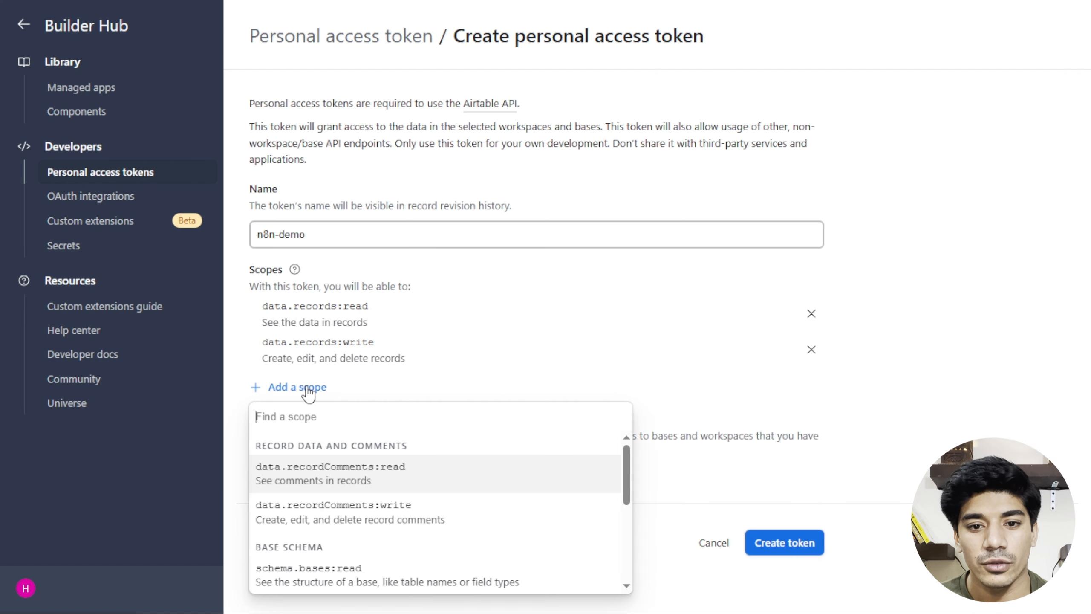
{"action": "key", "text": "ctrl+v"}
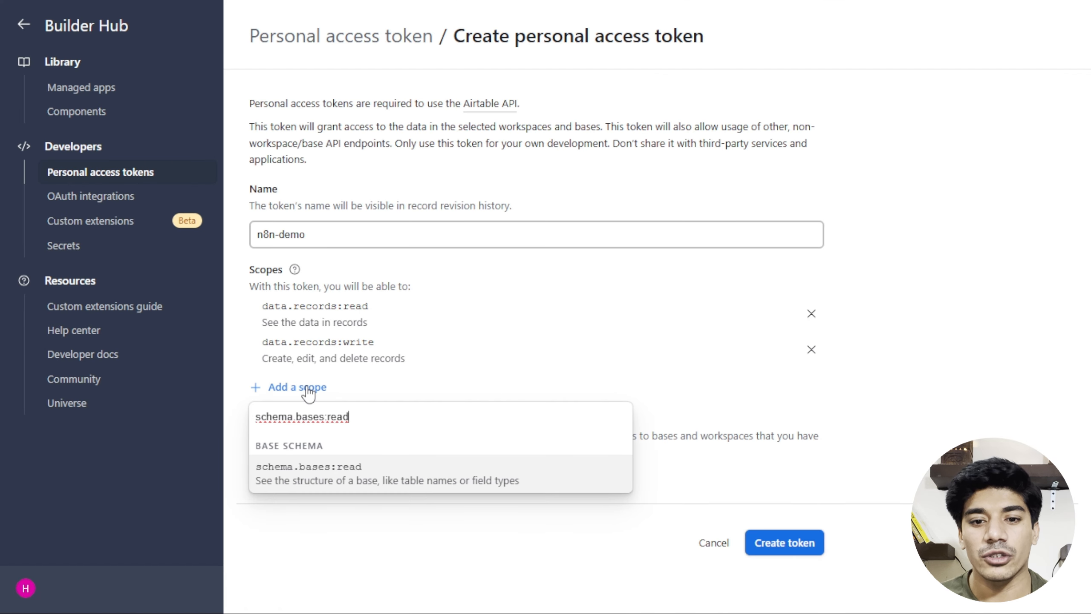
{"action": "left_click", "coordinate": [317, 464]}
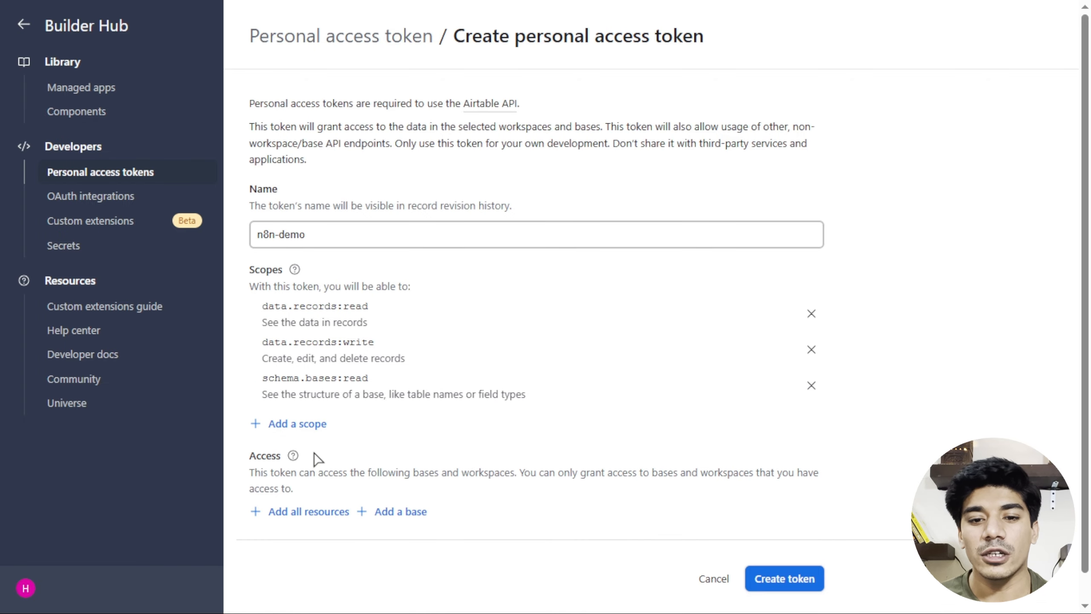
Grant access to all bases plus the Leads base, create the n8n-demo token and copy it.
{"action": "scroll", "coordinate": [317, 459], "scroll_direction": "down", "scroll_amount": 1}
{"action": "left_click", "coordinate": [310, 482]}
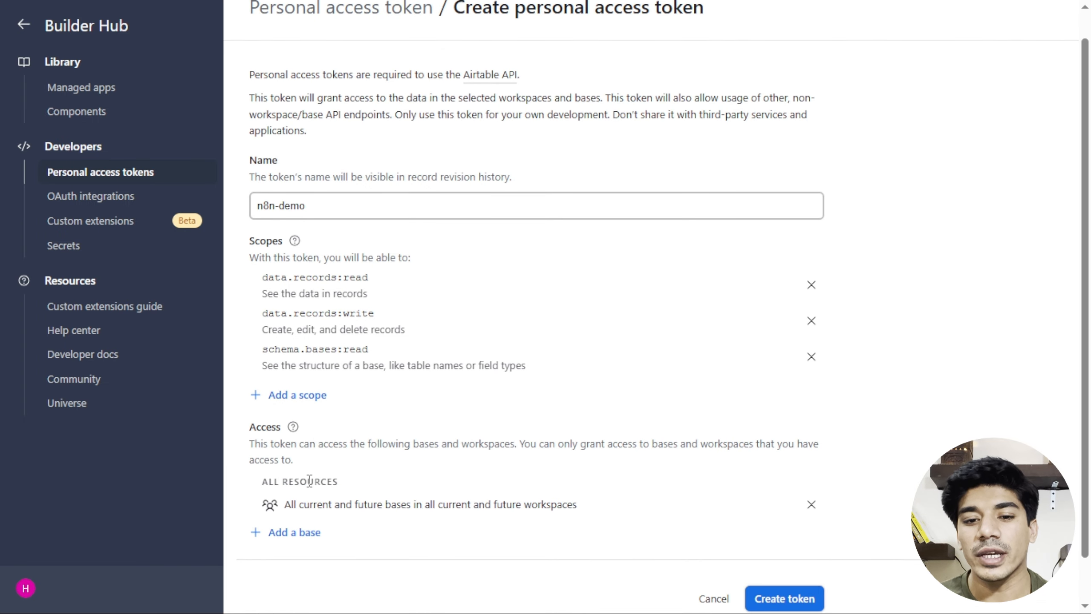
{"action": "scroll", "coordinate": [310, 481], "scroll_direction": "down", "scroll_amount": 1}
{"action": "left_click", "coordinate": [297, 482]}
{"action": "left_click", "coordinate": [298, 455]}
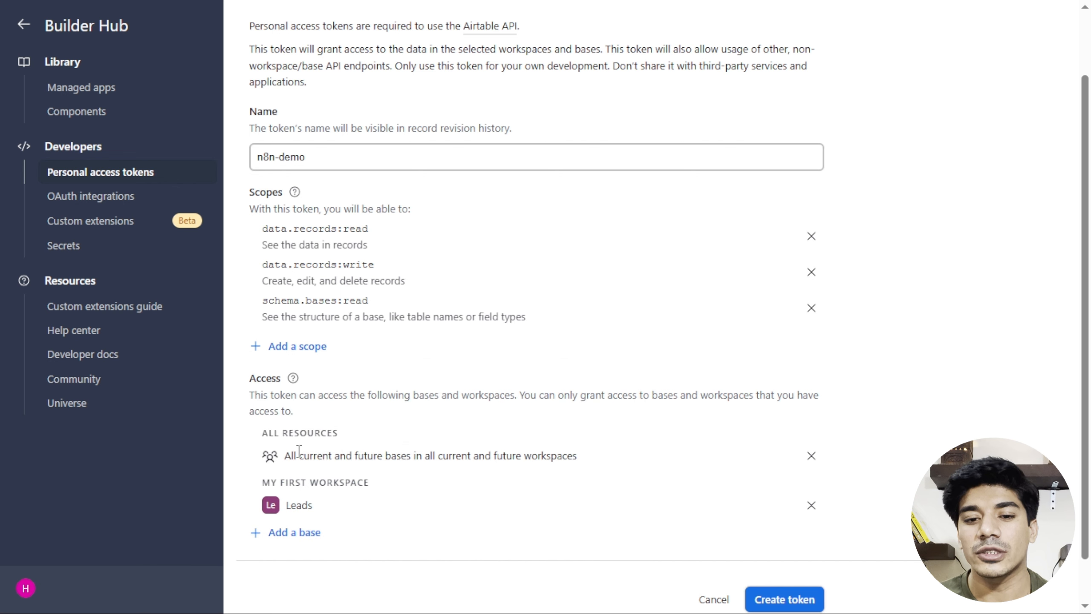
{"action": "scroll", "coordinate": [543, 508], "scroll_direction": "down", "scroll_amount": 1}
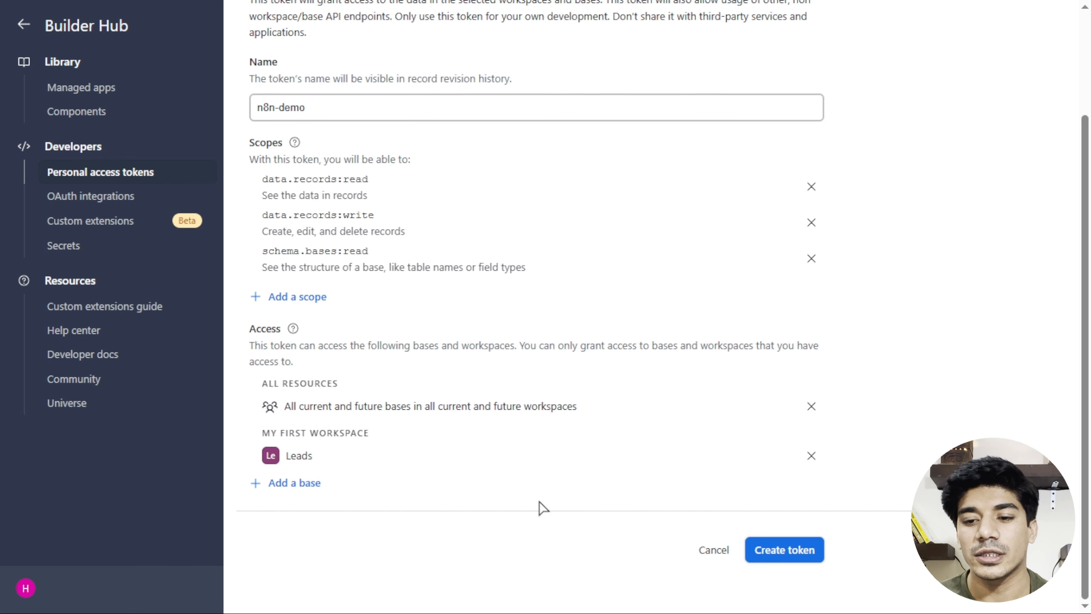
{"action": "left_click", "coordinate": [784, 550]}
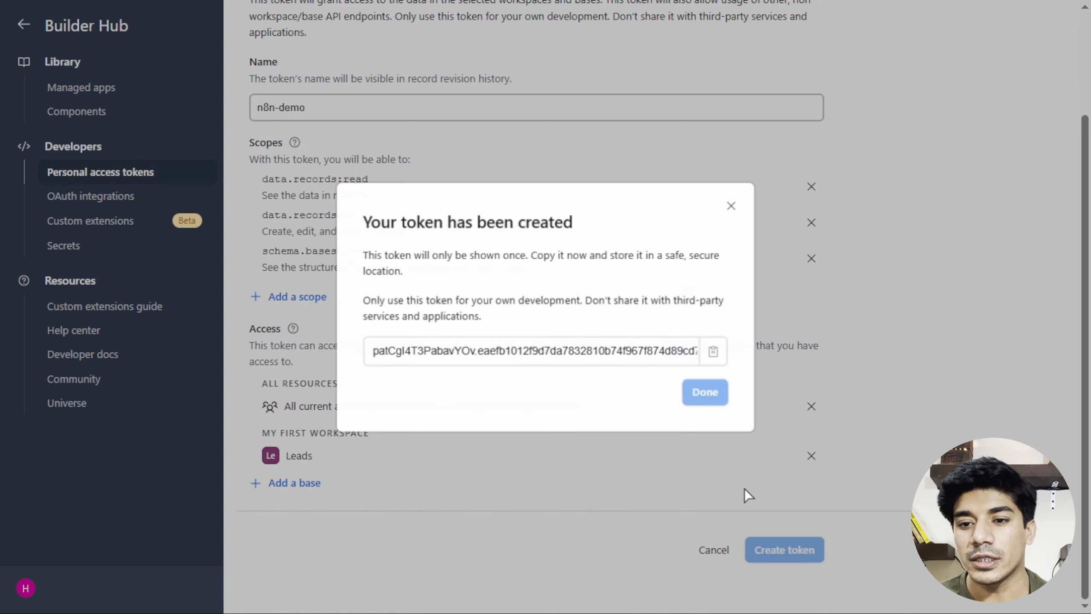
{"action": "left_click", "coordinate": [710, 353]}
{"action": "left_click", "coordinate": [701, 391]}
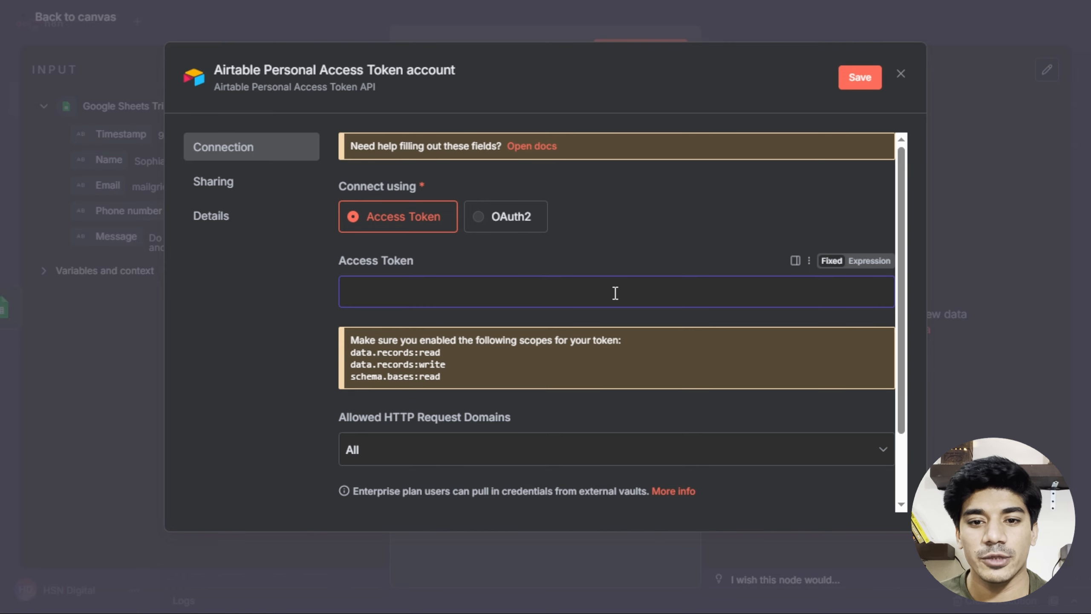
Paste the copied token as the Access Token and save the Airtable credential.
{"action": "key", "text": "ctrl+v"}
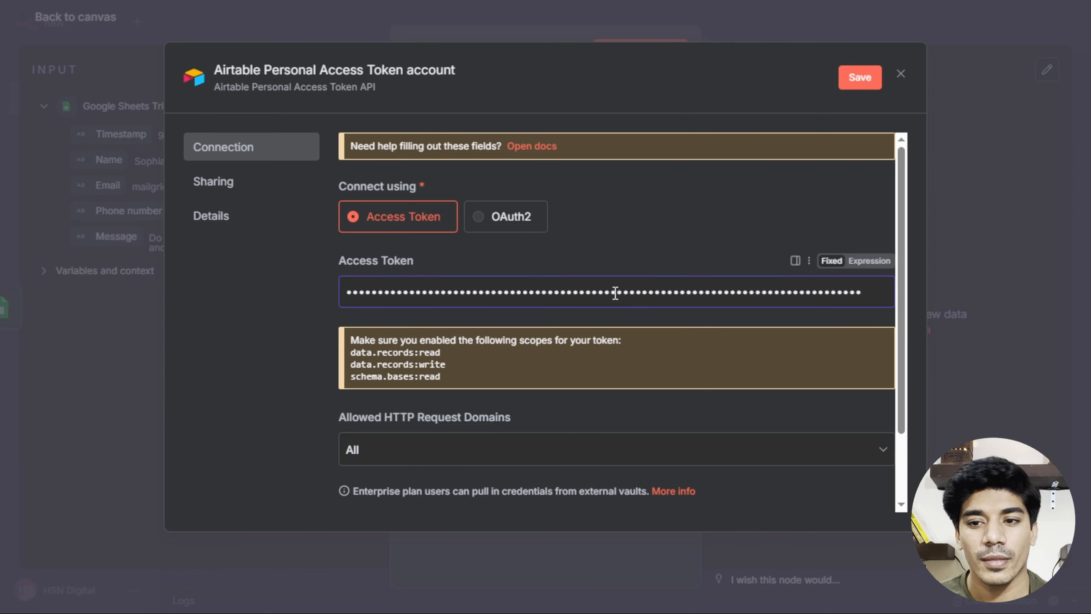
{"action": "scroll", "coordinate": [681, 329], "scroll_direction": "down", "scroll_amount": 2}
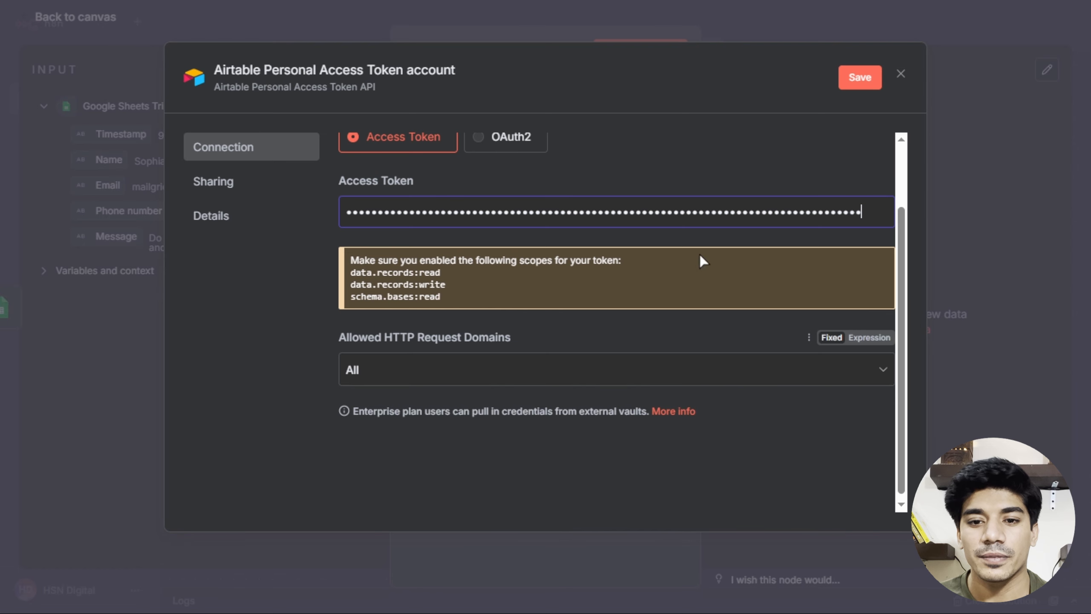
{"action": "left_click", "coordinate": [858, 75]}
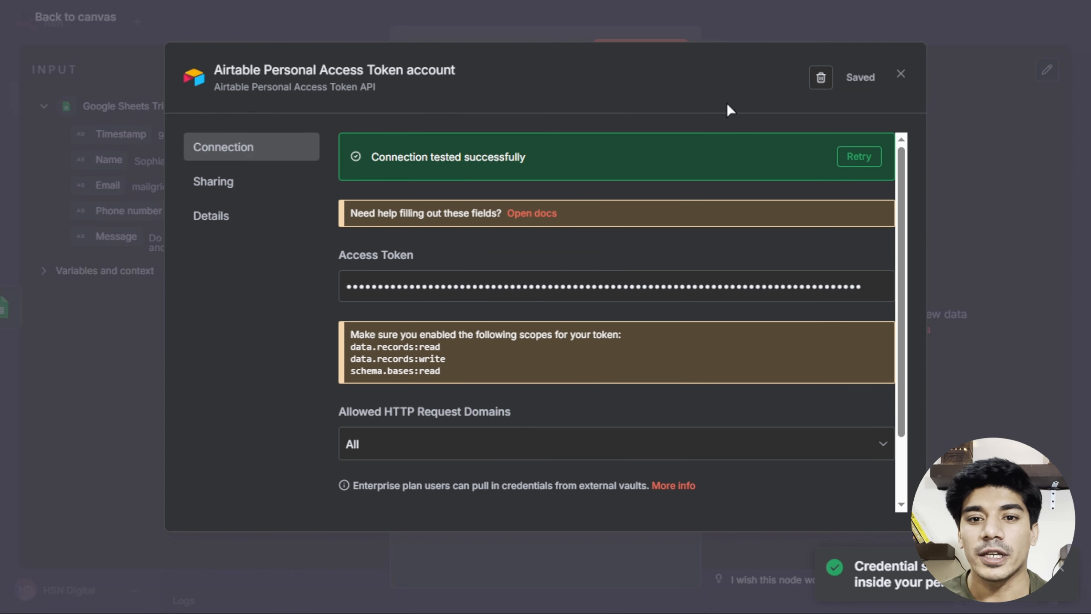
{"action": "left_click", "coordinate": [901, 73]}
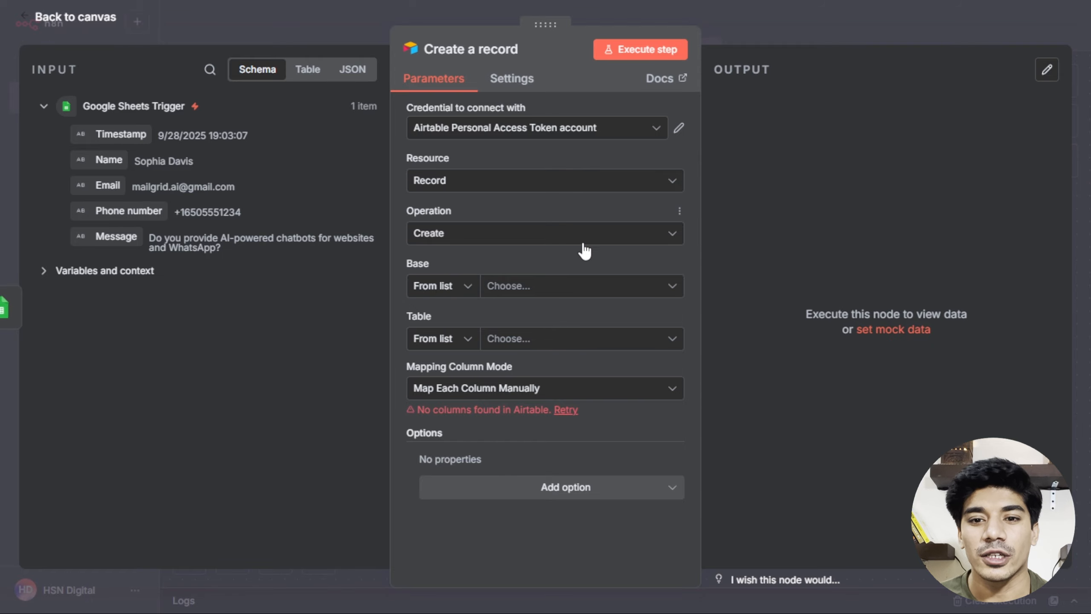
Keep the Create operation and target the Leads table in the Leads base.
{"action": "left_click", "coordinate": [564, 232]}
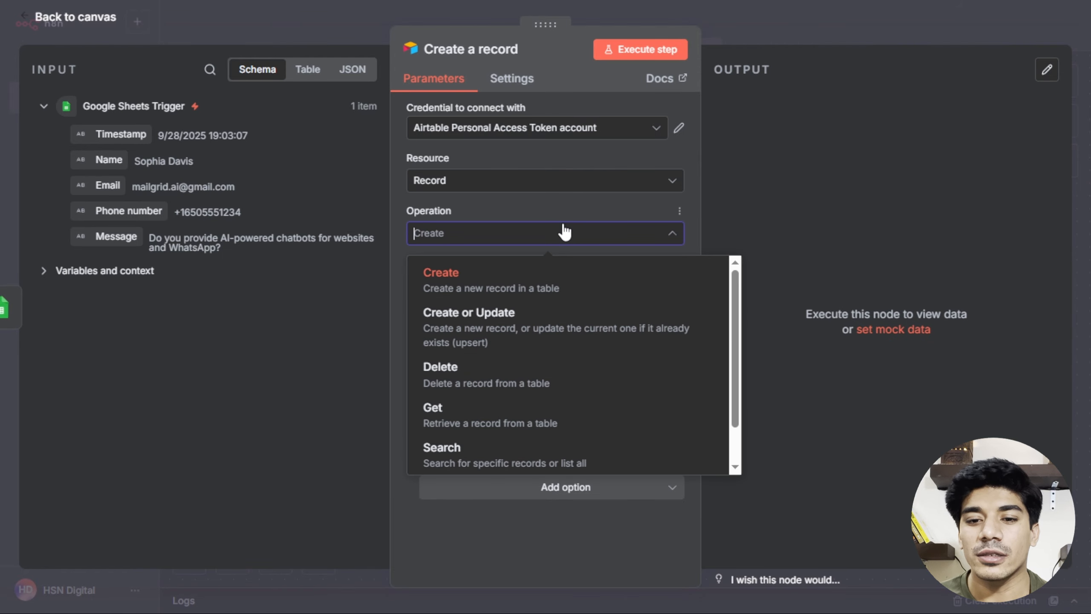
{"action": "left_click", "coordinate": [497, 274]}
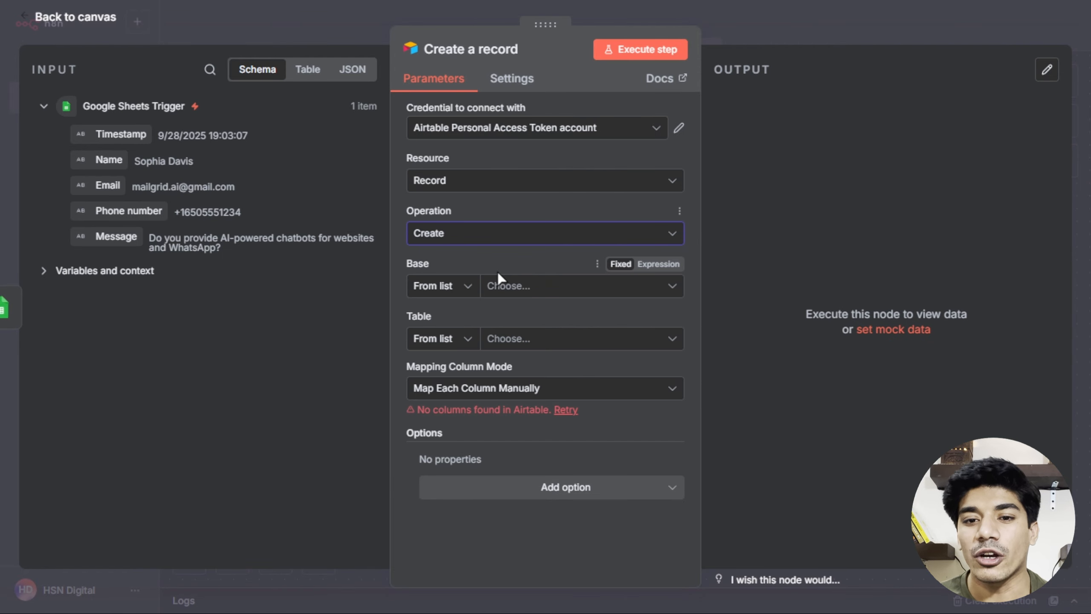
{"action": "left_click", "coordinate": [504, 289]}
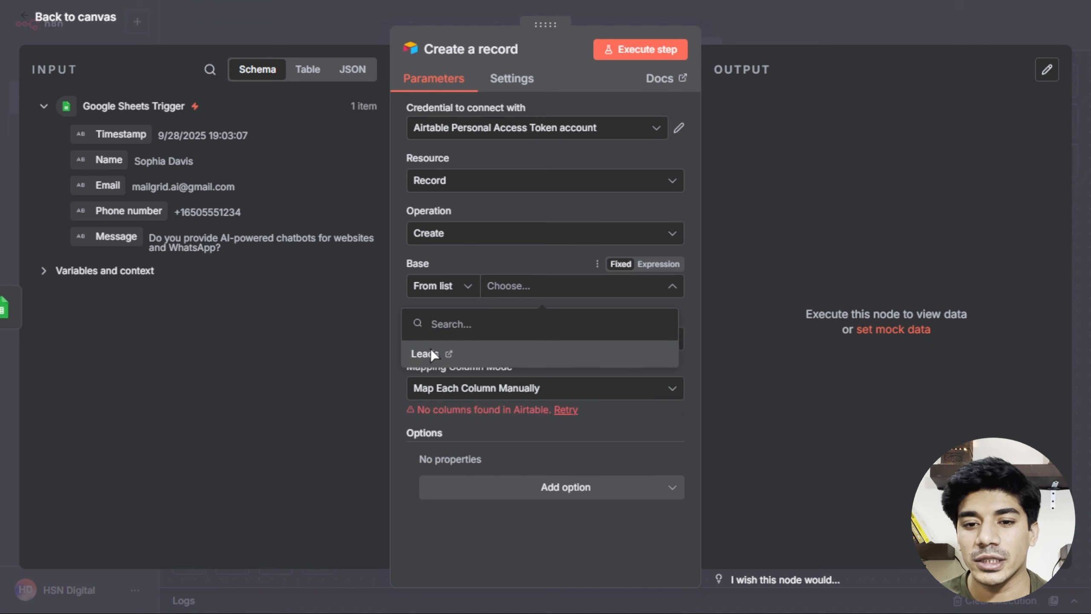
{"action": "left_click", "coordinate": [431, 353]}
{"action": "left_click", "coordinate": [496, 340]}
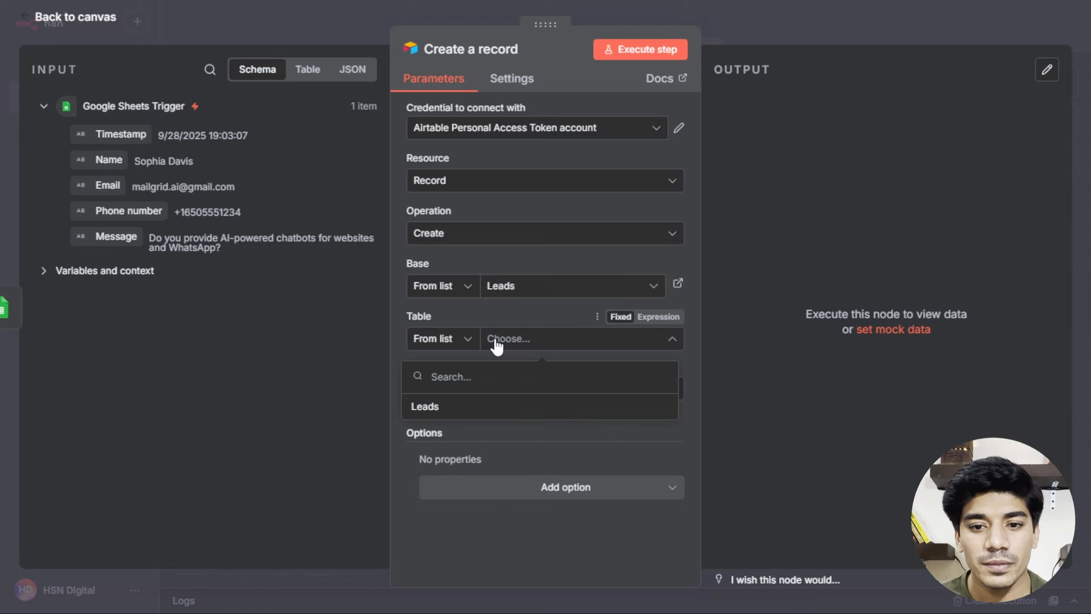
{"action": "left_click", "coordinate": [430, 406]}
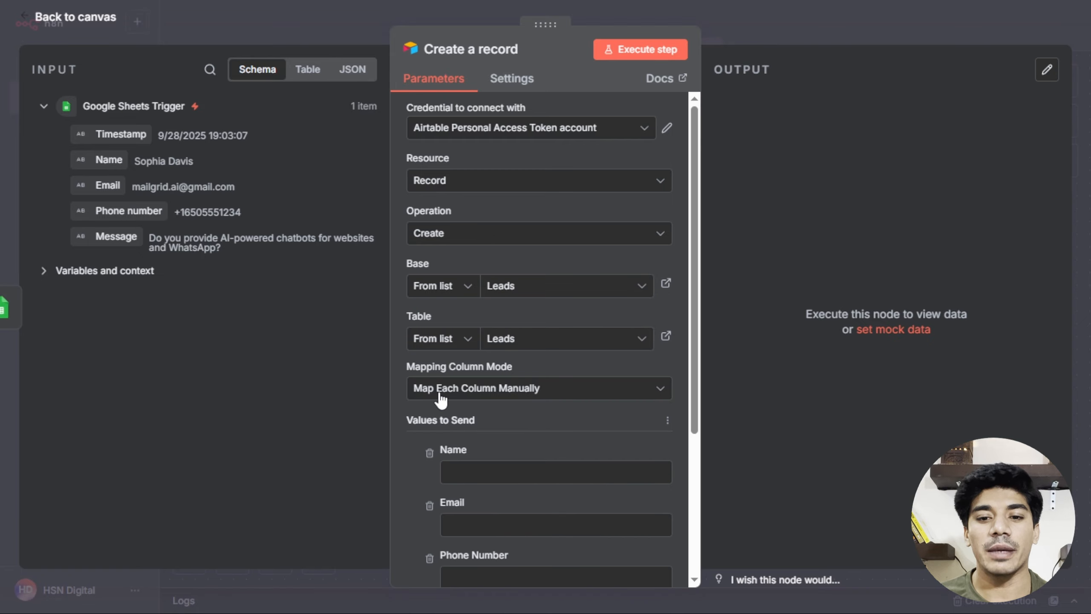
Map the sheet's Name, Email, Phone number and Message into the matching Airtable columns.
{"action": "scroll", "coordinate": [440, 399], "scroll_direction": "down", "scroll_amount": 2}
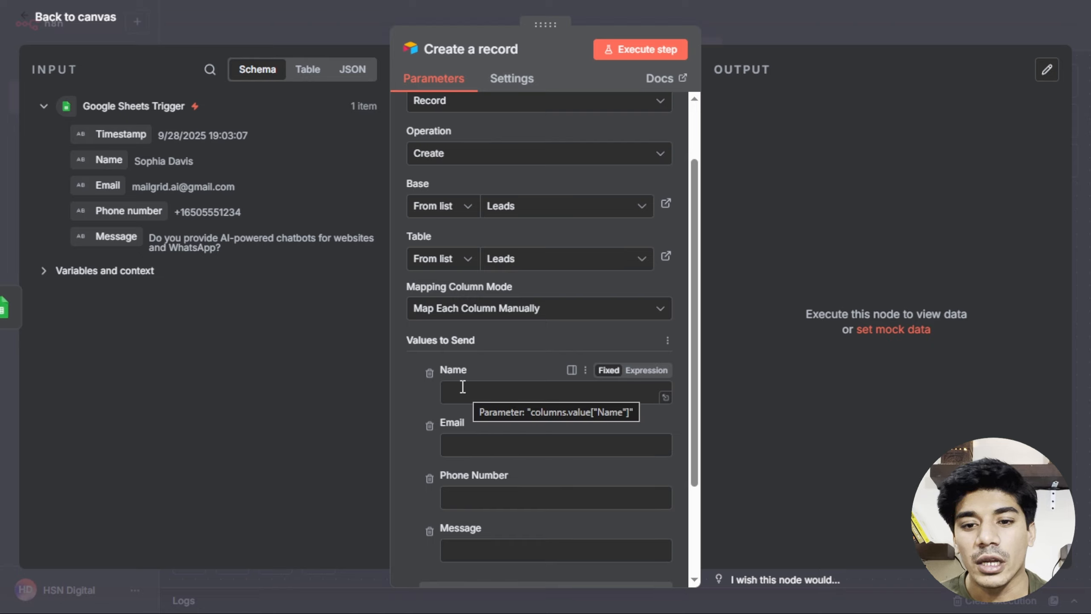
{"action": "left_click_drag", "start_coordinate": [109, 160], "coordinate": [473, 392]}
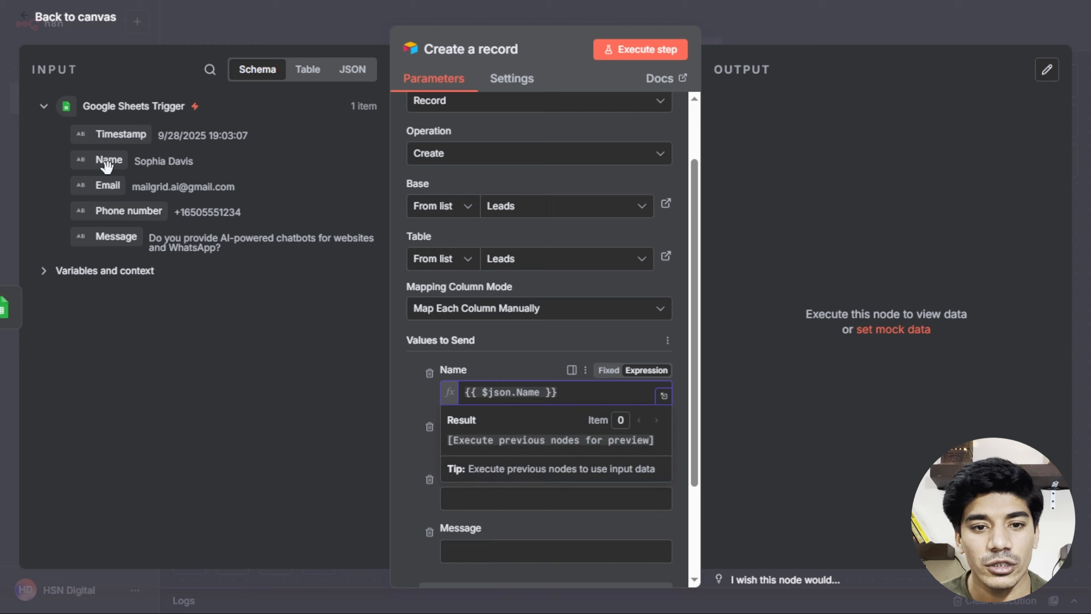
{"action": "left_click_drag", "start_coordinate": [99, 187], "coordinate": [455, 447]}
{"action": "left_click_drag", "start_coordinate": [116, 214], "coordinate": [473, 499]}
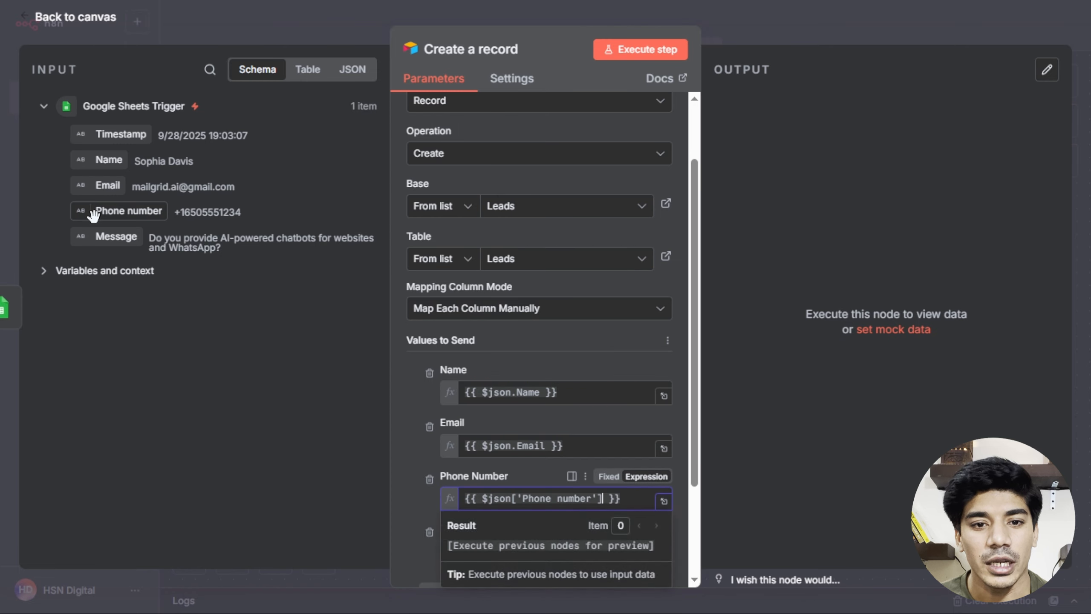
{"action": "left_click_drag", "start_coordinate": [100, 237], "coordinate": [468, 553]}
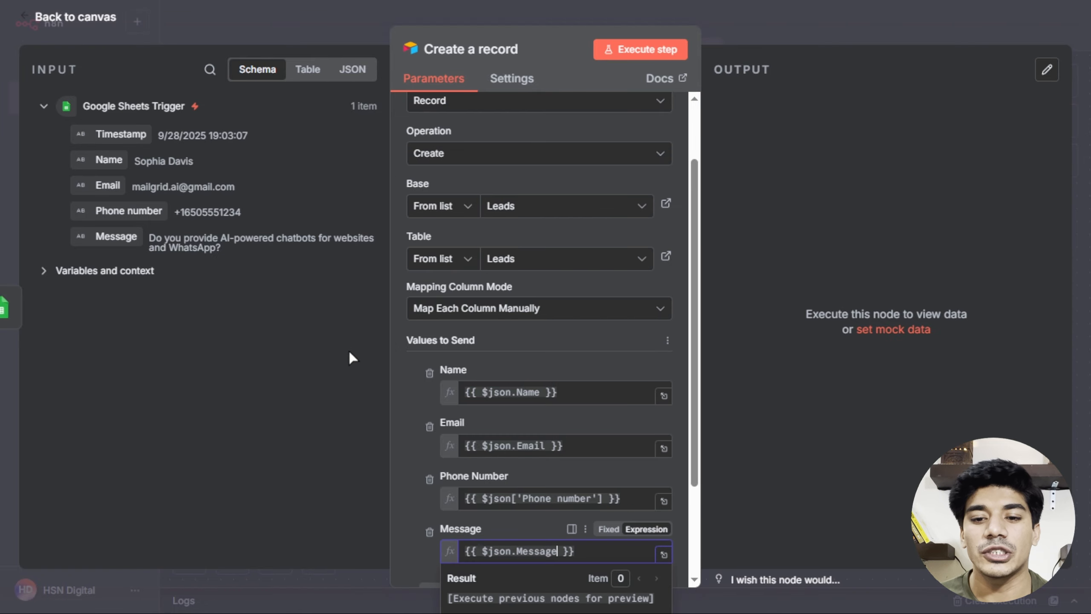
Execute the Airtable step to create a test Leads record and review its output table.
{"action": "scroll", "coordinate": [423, 326], "scroll_direction": "down", "scroll_amount": 3}
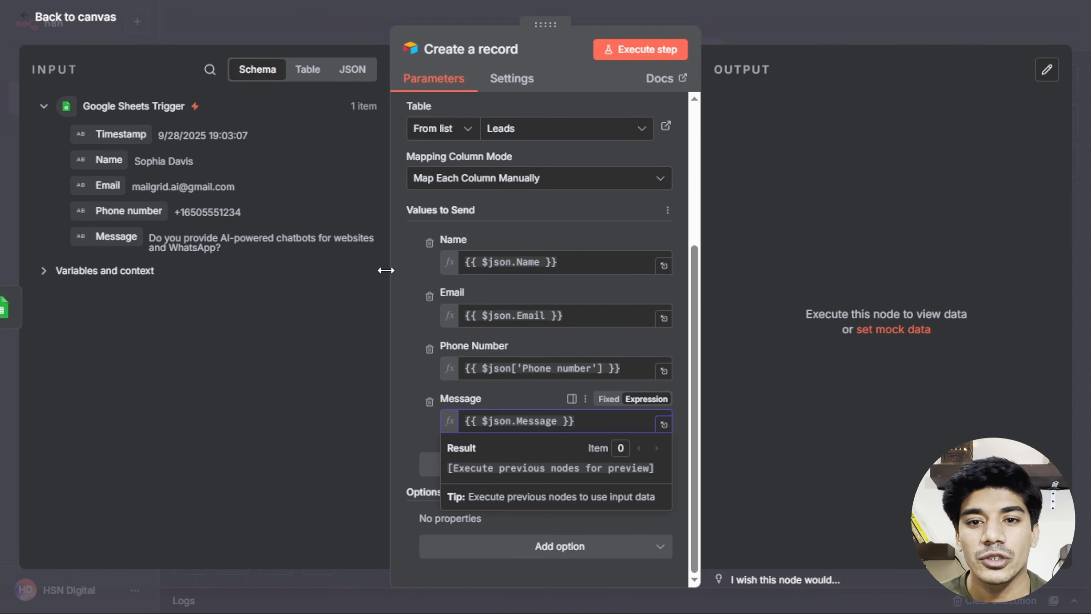
{"action": "left_click", "coordinate": [625, 53]}
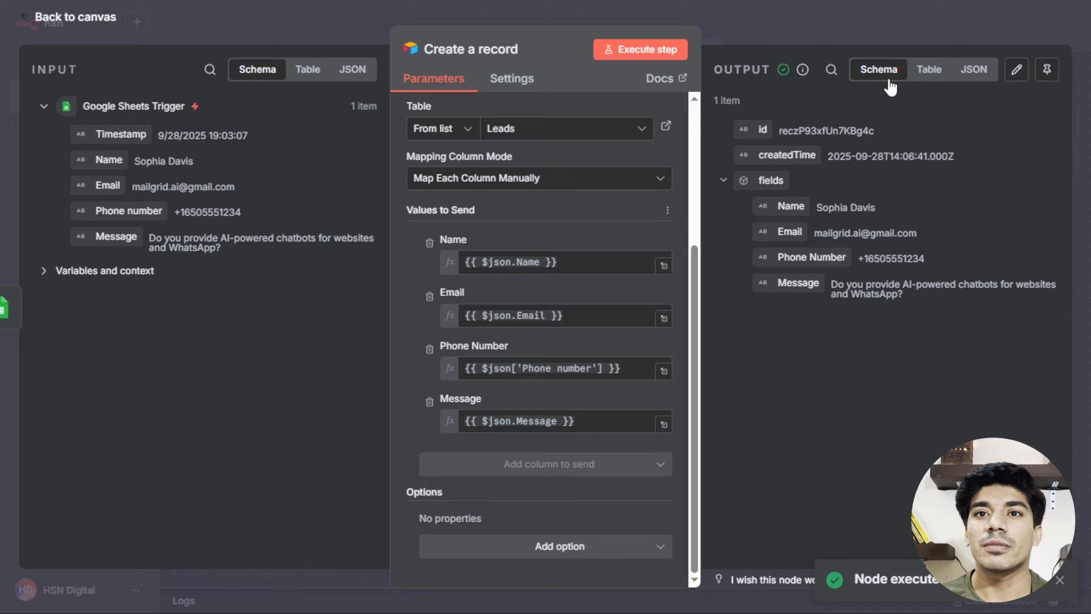
{"action": "left_click", "coordinate": [970, 72]}
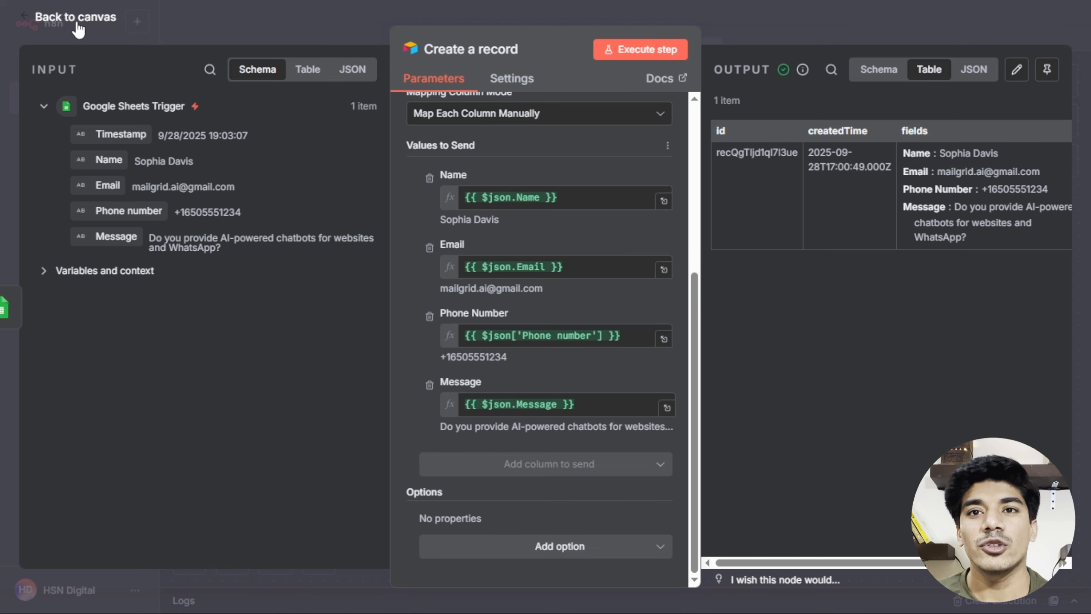
{"action": "left_click", "coordinate": [78, 24]}
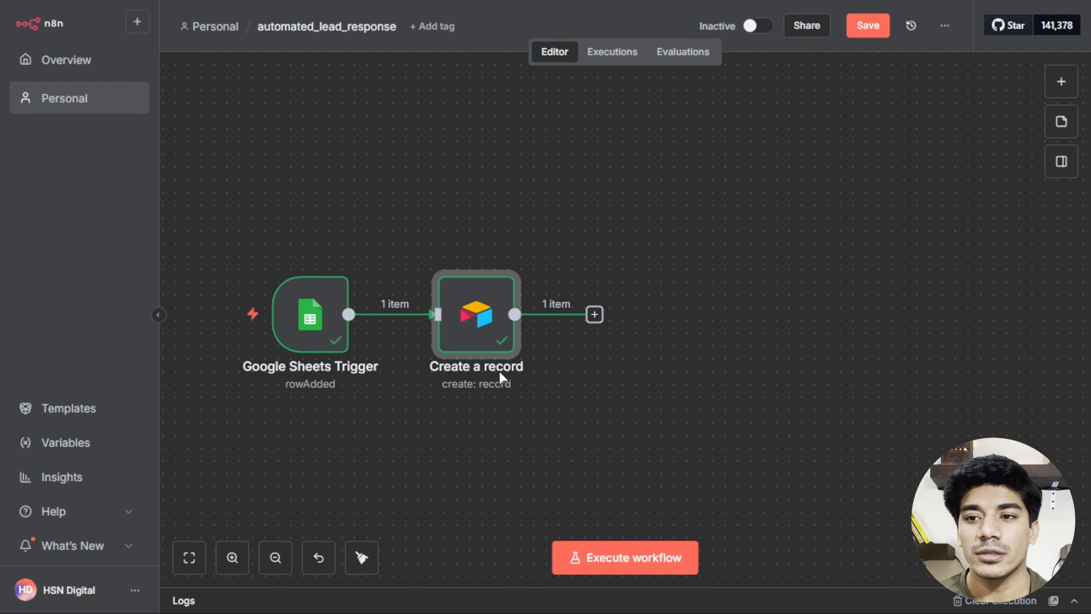
Add a Slack 'Send a message' node after the Airtable step.
{"action": "left_click", "coordinate": [1060, 83]}
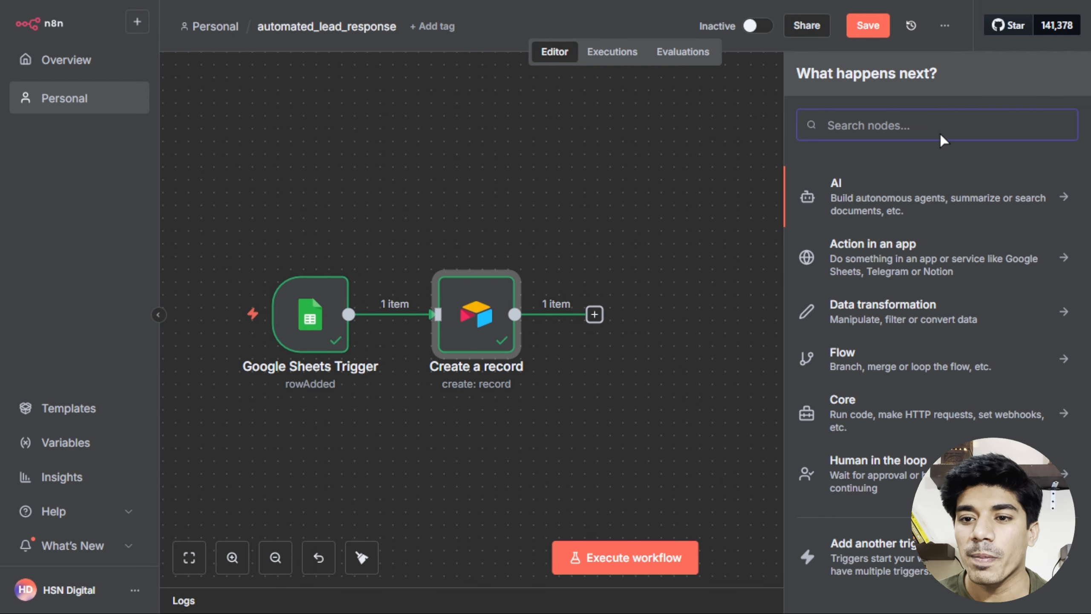
{"action": "type", "text": "slack"}
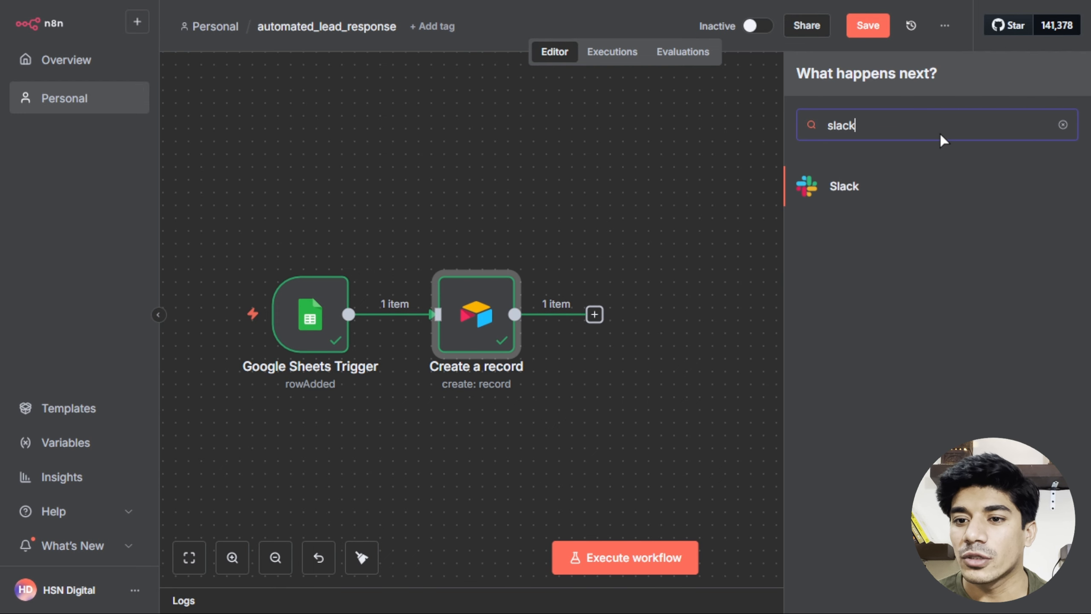
{"action": "left_click", "coordinate": [848, 189]}
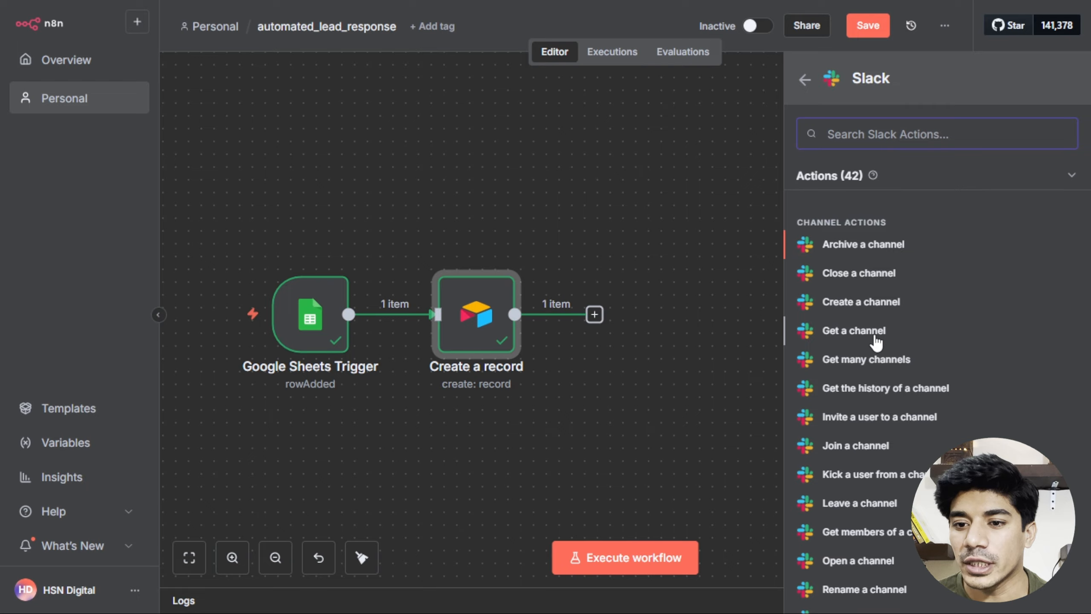
{"action": "scroll", "coordinate": [876, 344], "scroll_direction": "down", "scroll_amount": 10}
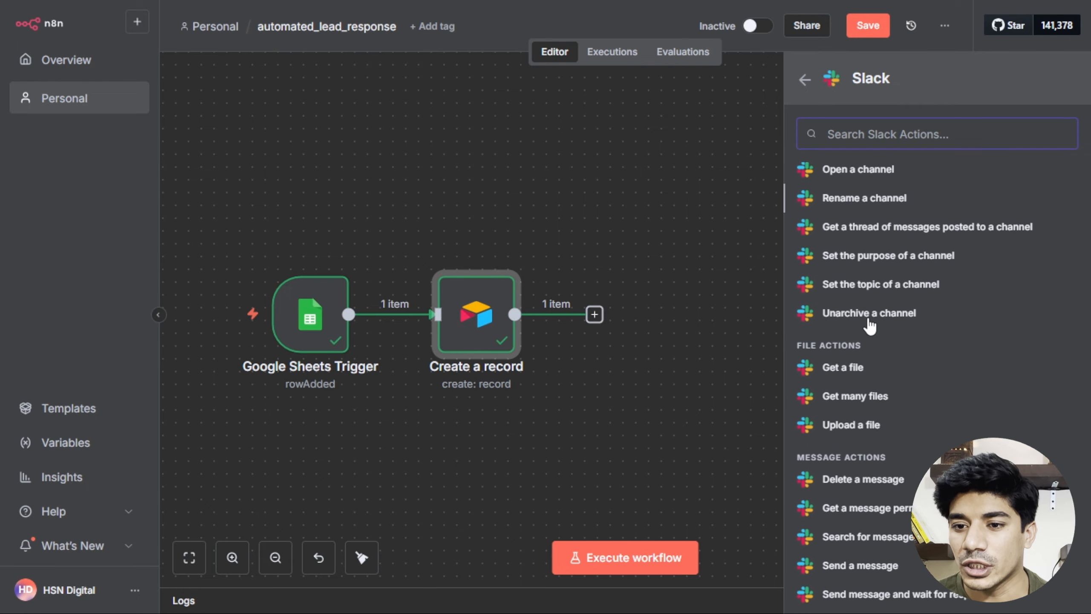
{"action": "scroll", "coordinate": [870, 325], "scroll_direction": "down", "scroll_amount": 4}
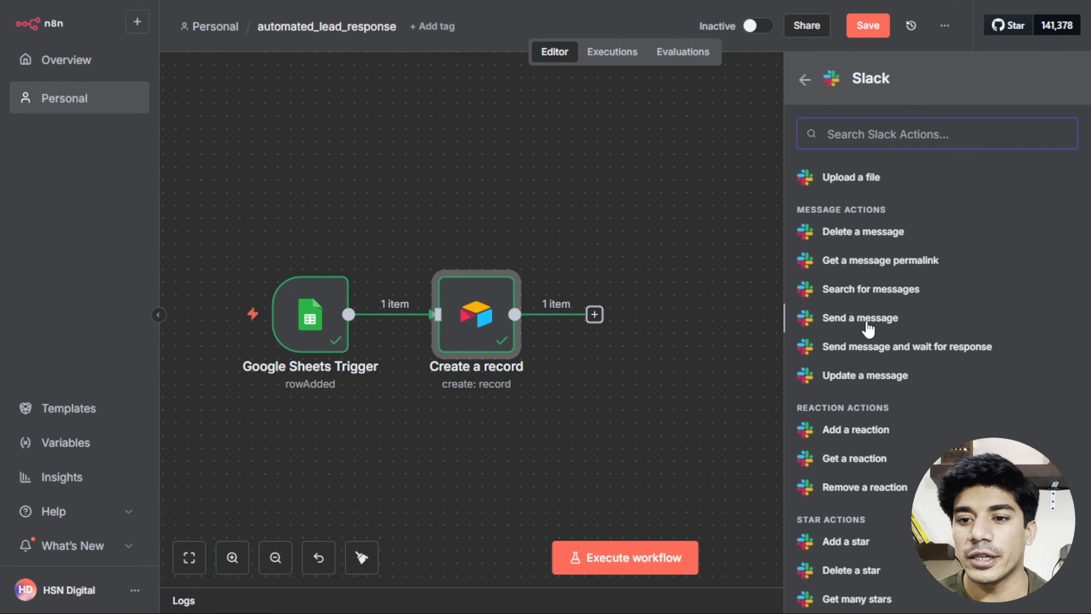
{"action": "left_click", "coordinate": [867, 320]}
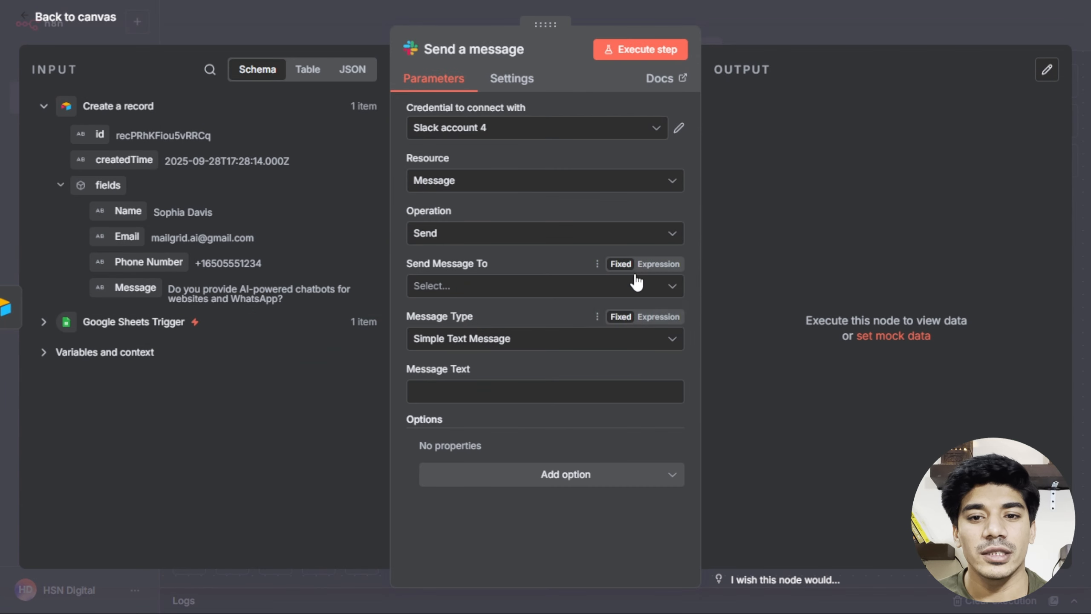
Start a new Slack credential and follow its docs to the Slack API Your Apps page.
{"action": "left_click", "coordinate": [489, 127]}
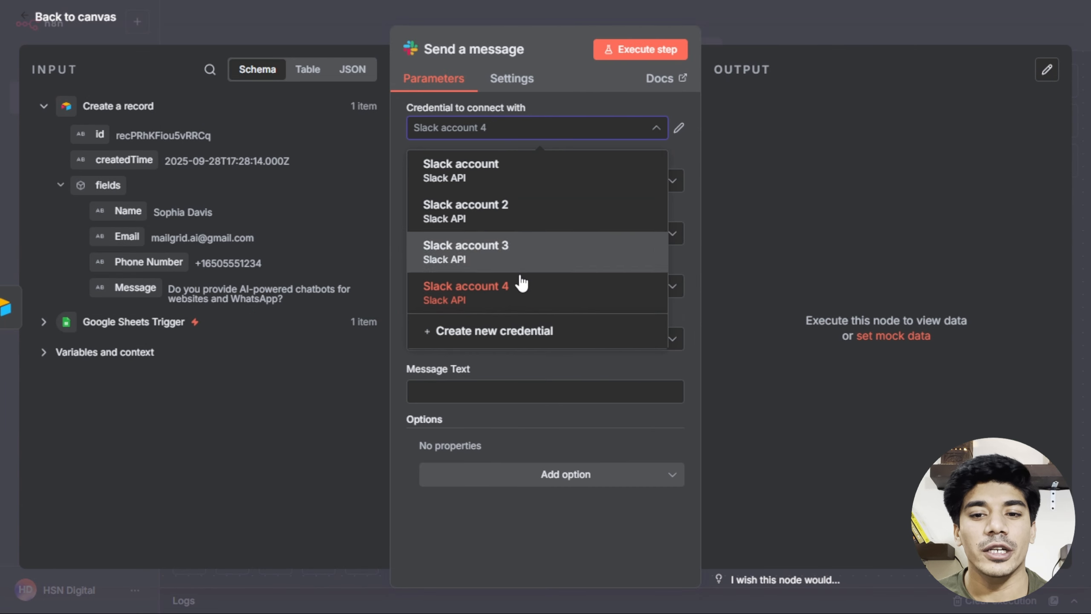
{"action": "left_click", "coordinate": [478, 344]}
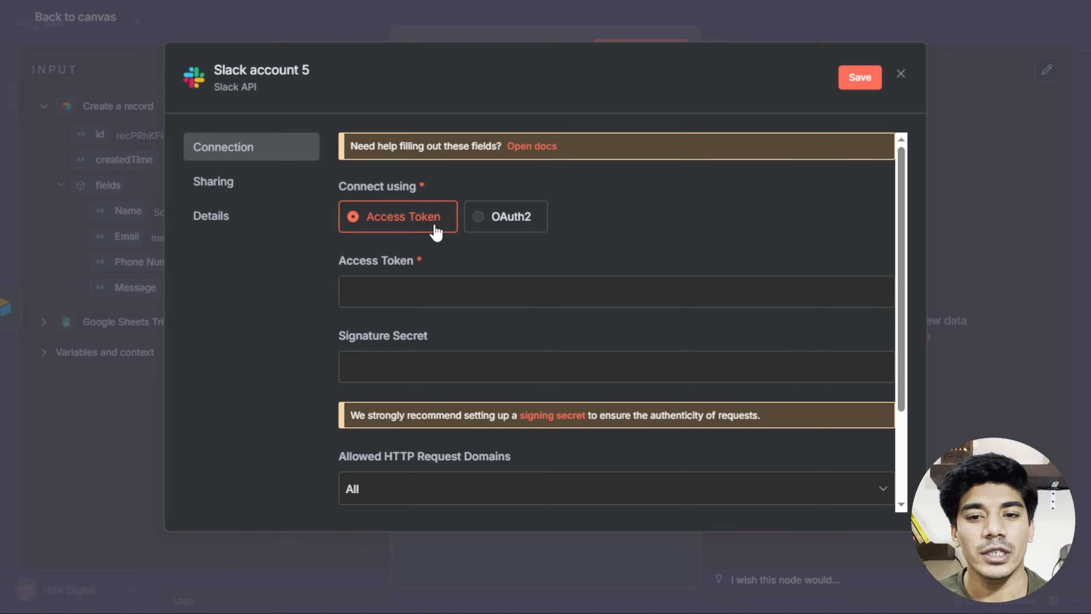
{"action": "left_click", "coordinate": [531, 146]}
{"action": "scroll", "coordinate": [511, 306], "scroll_direction": "down", "scroll_amount": 7}
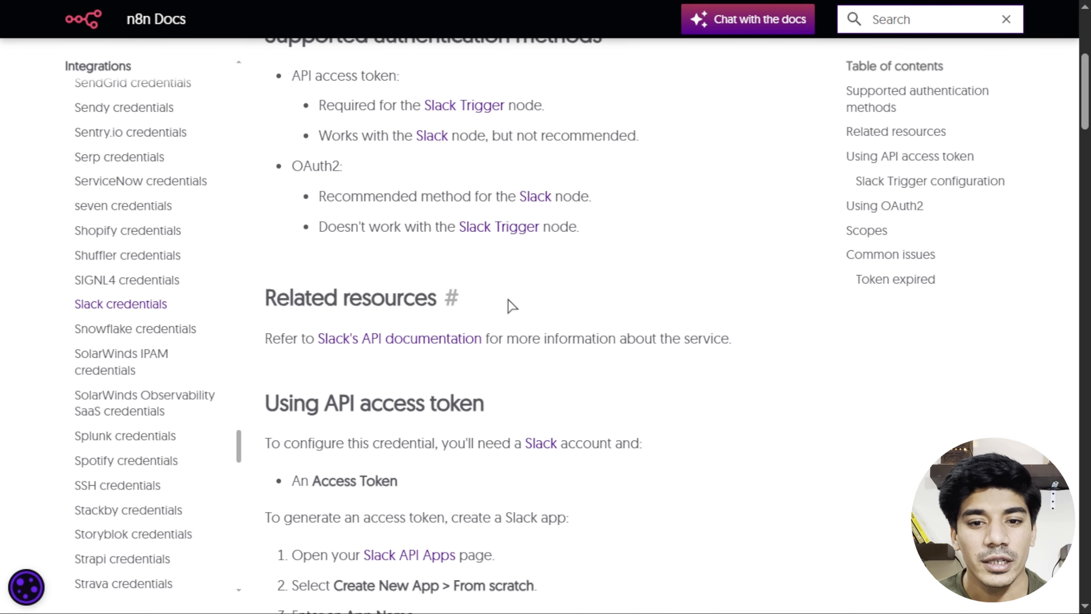
{"action": "scroll", "coordinate": [511, 306], "scroll_direction": "down", "scroll_amount": 3}
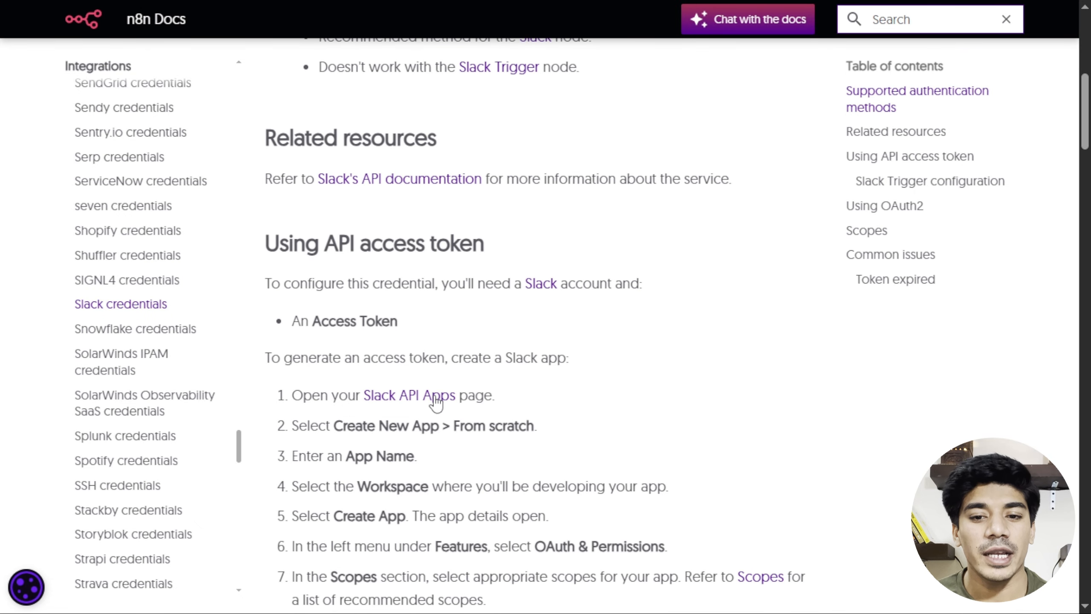
{"action": "left_click", "coordinate": [436, 402]}
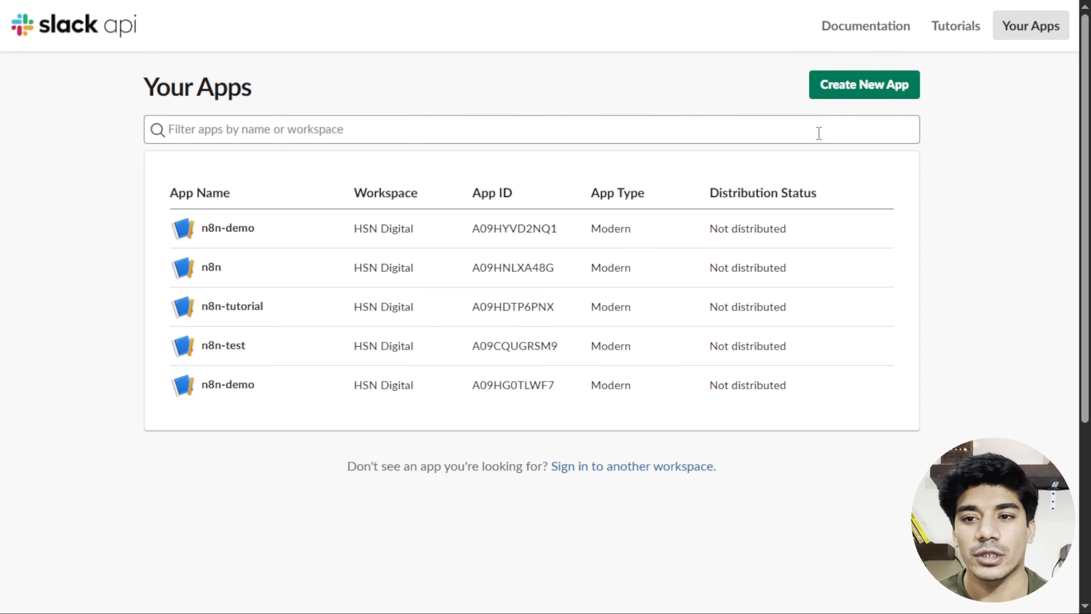
Create a from-scratch Slack app named 'n8n-demo', developed in the HSN Digital workspace.
{"action": "left_click", "coordinate": [852, 98]}
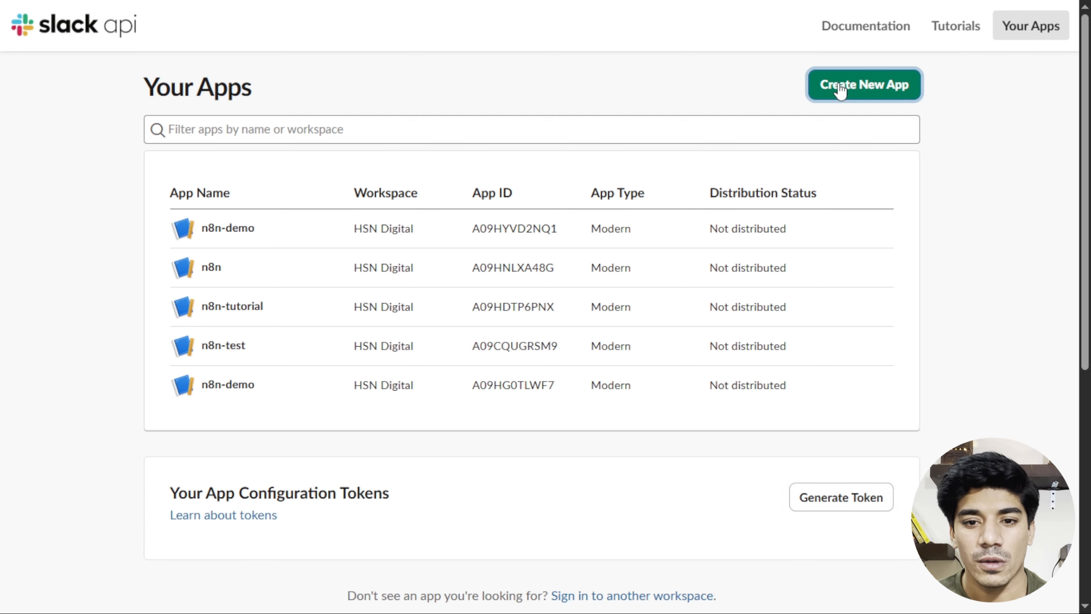
{"action": "left_click", "coordinate": [839, 88]}
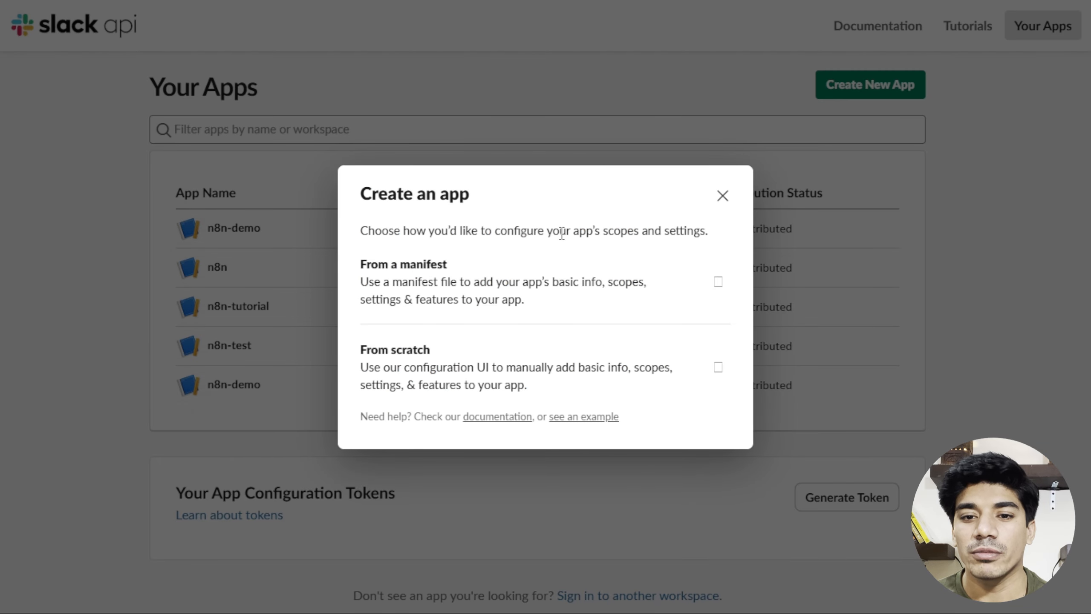
{"action": "left_click", "coordinate": [474, 364]}
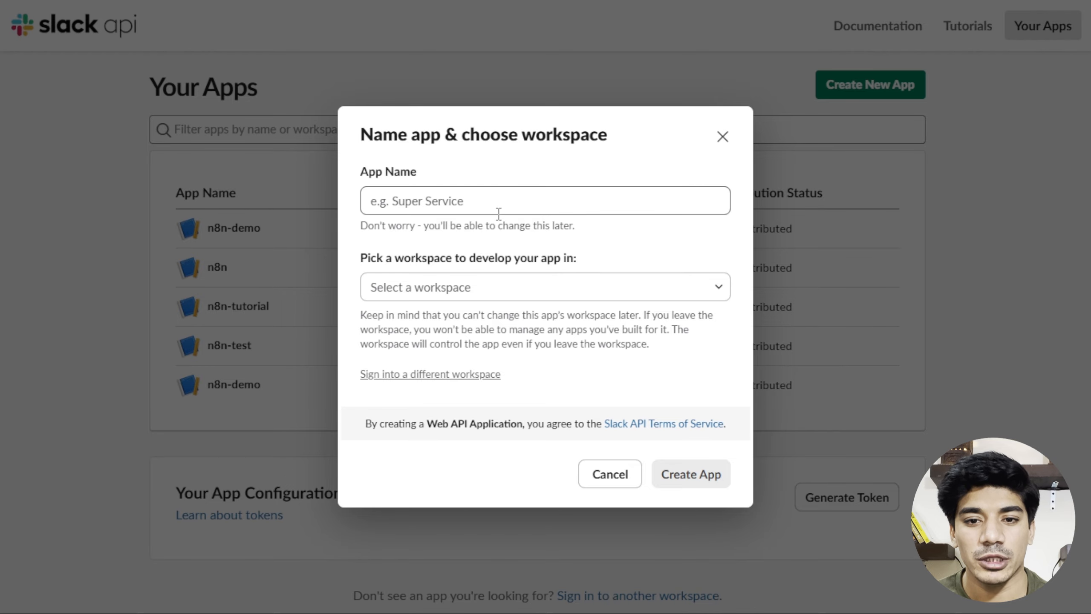
{"action": "left_click", "coordinate": [504, 202]}
{"action": "type", "text": "n8n"}
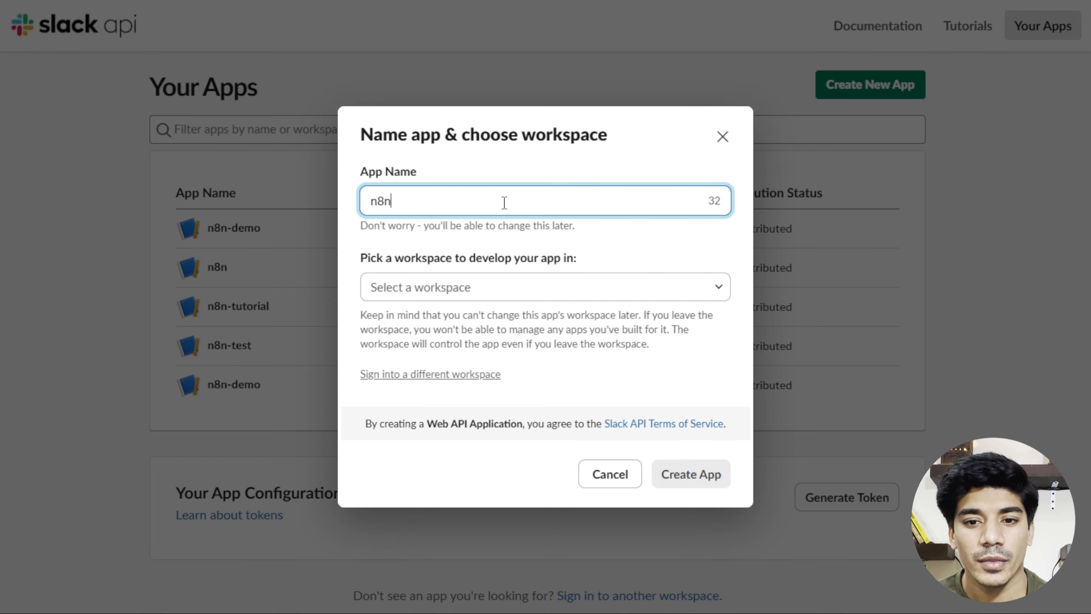
{"action": "type", "text": "-demo"}
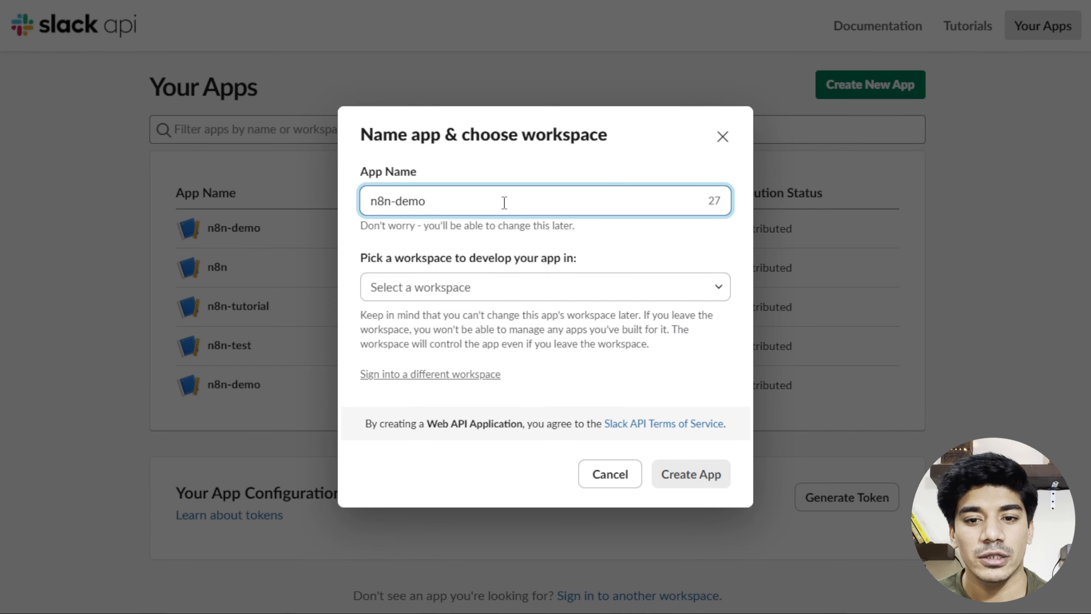
{"action": "left_click", "coordinate": [469, 294]}
{"action": "left_click", "coordinate": [424, 318]}
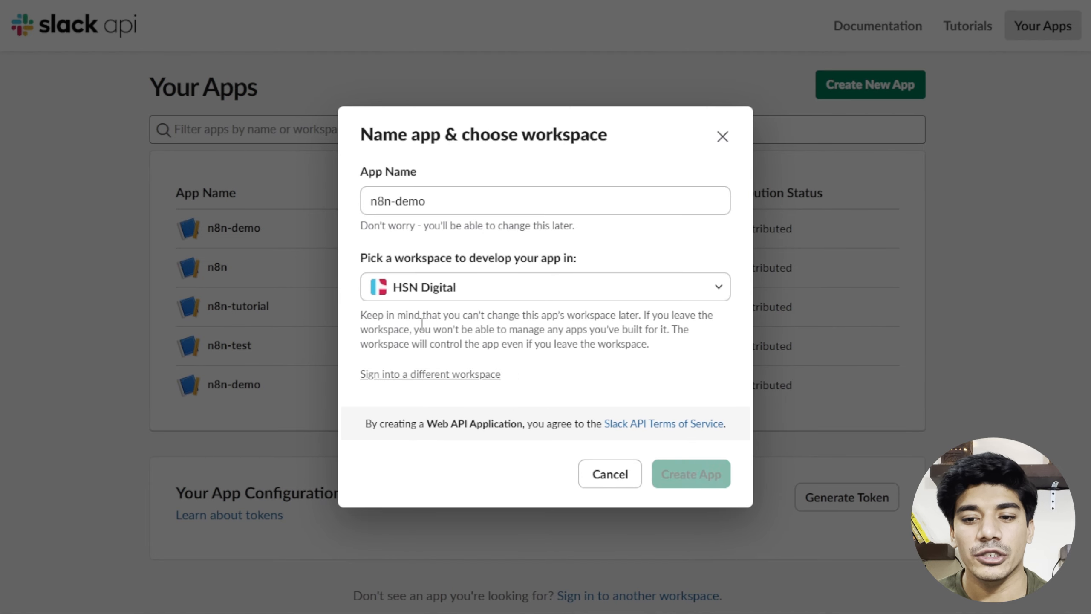
{"action": "left_click", "coordinate": [704, 473]}
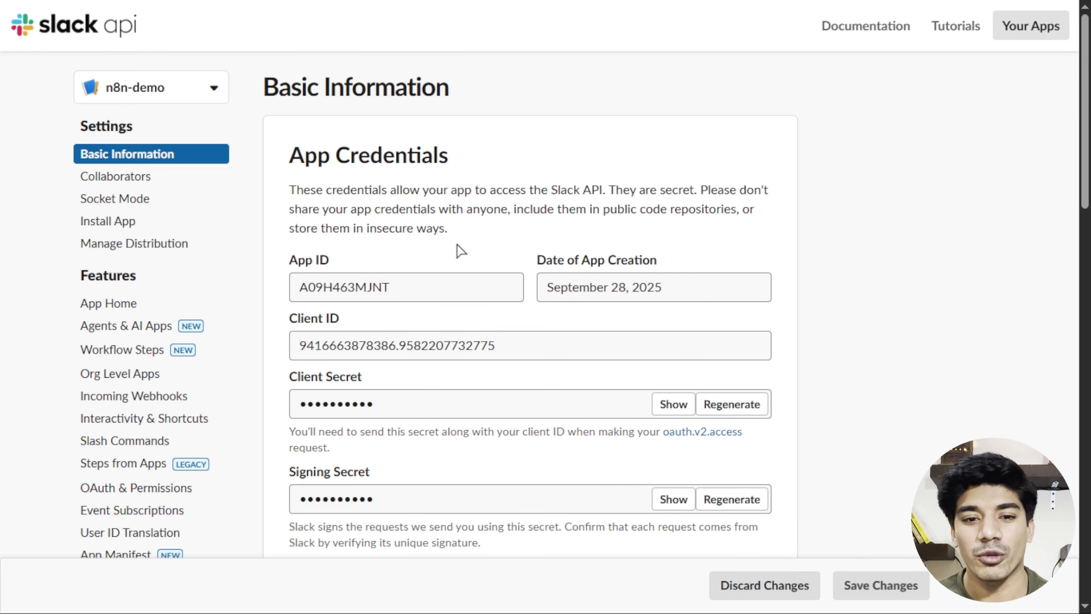
Open OAuth & Permissions and add channels:read as a user token scope.
{"action": "scroll", "coordinate": [344, 310], "scroll_direction": "down", "scroll_amount": 5}
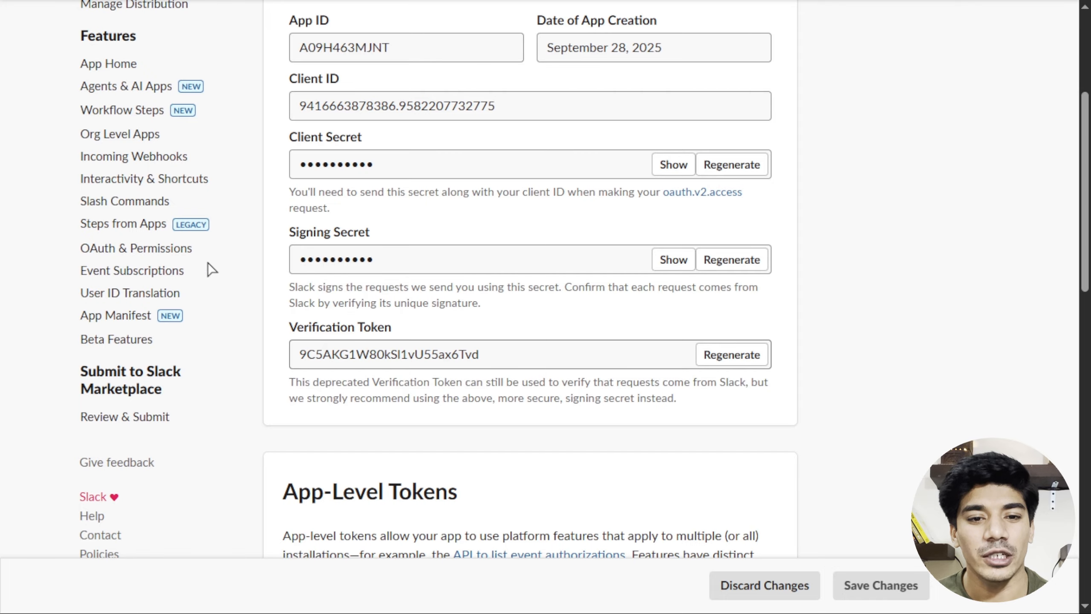
{"action": "left_click", "coordinate": [172, 250]}
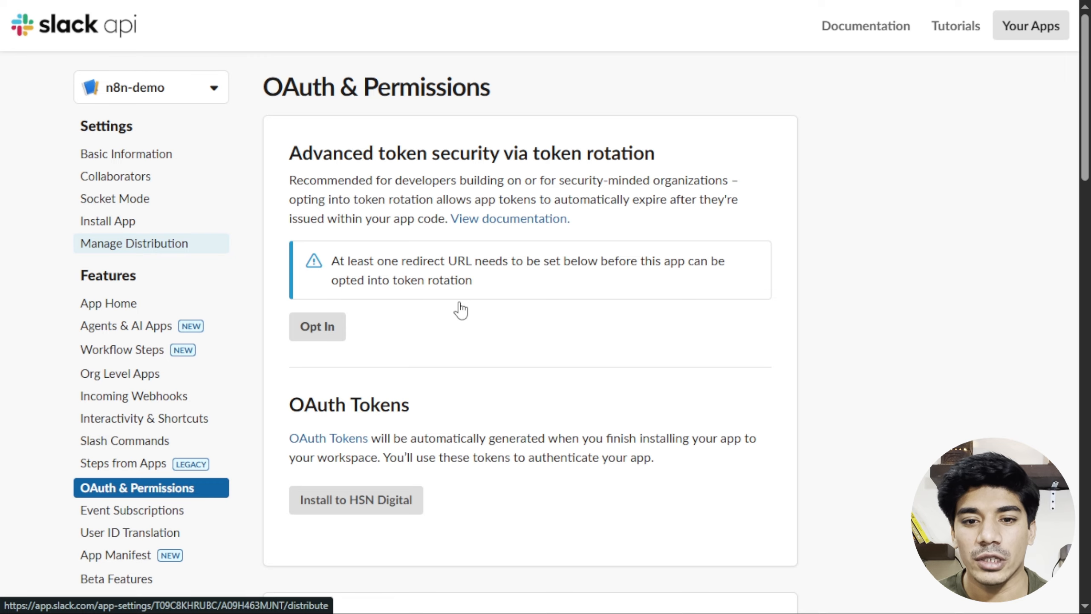
{"action": "scroll", "coordinate": [460, 310], "scroll_direction": "down", "scroll_amount": 7}
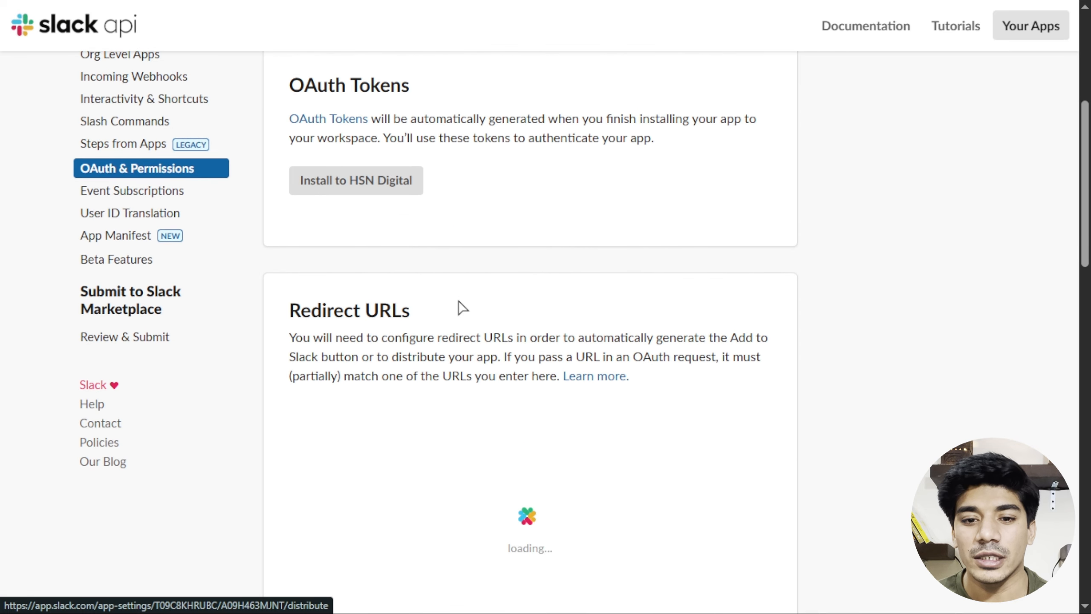
{"action": "scroll", "coordinate": [458, 307], "scroll_direction": "down", "scroll_amount": 3}
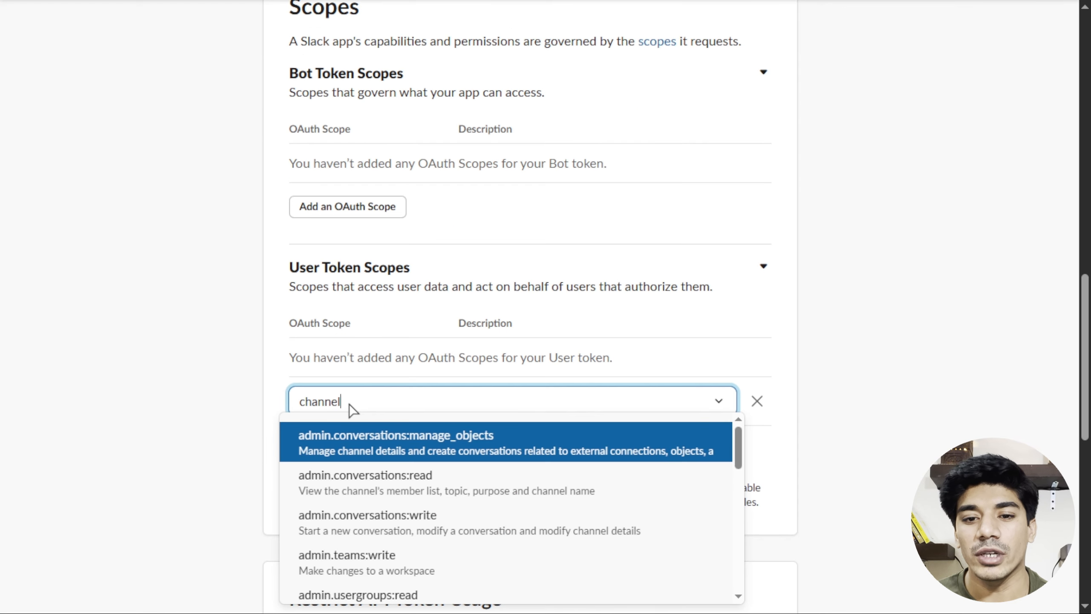
{"action": "type", "text": "s"}
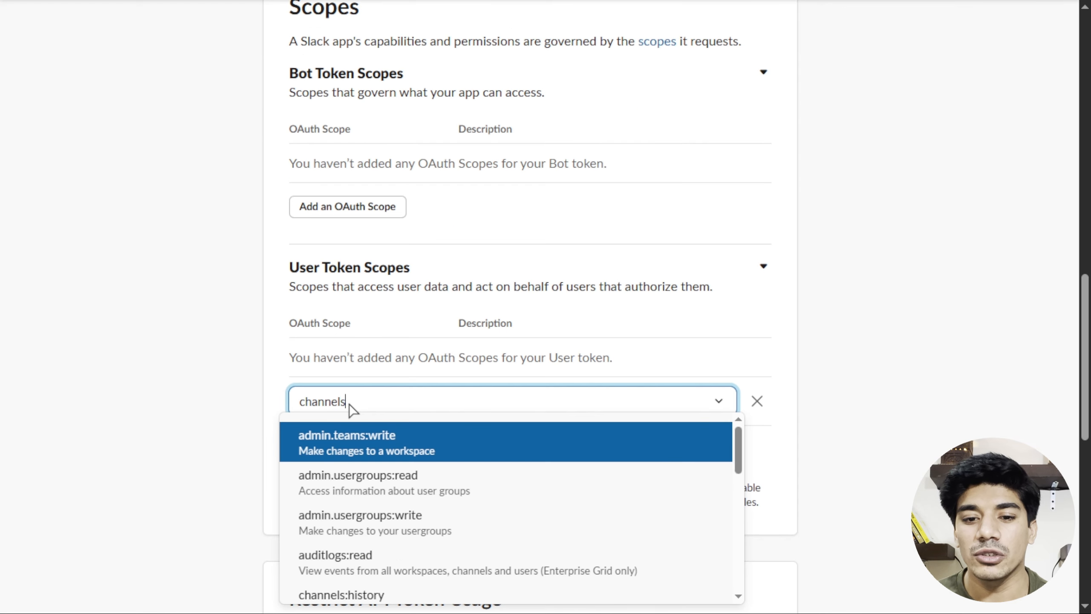
{"action": "scroll", "coordinate": [391, 494], "scroll_direction": "down", "scroll_amount": 3}
{"action": "left_click", "coordinate": [383, 490]}
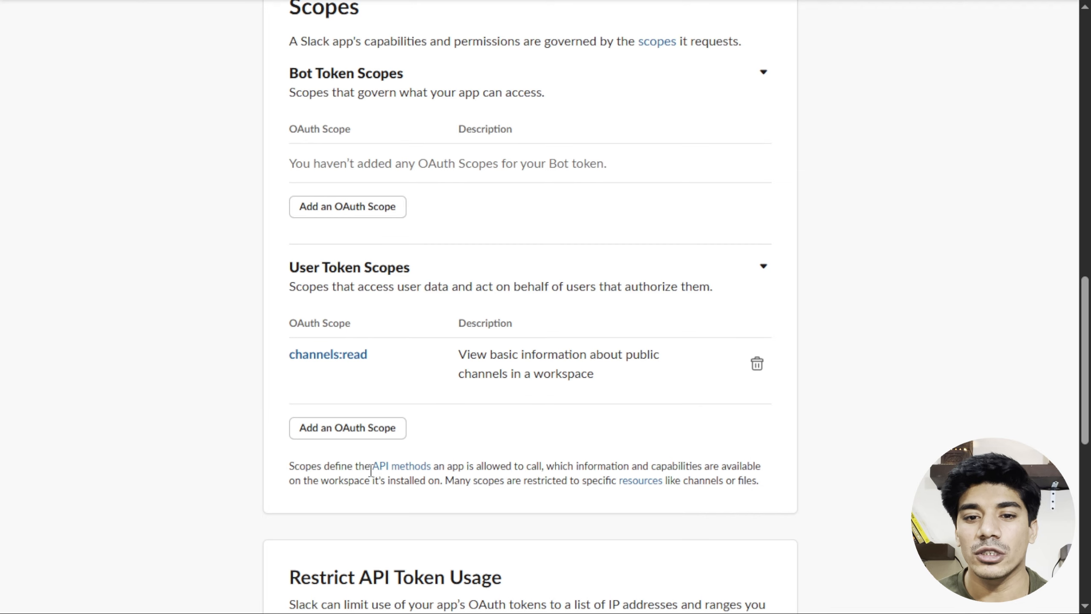
Add chat:write and groups:read as further user token scopes.
{"action": "left_click", "coordinate": [350, 427]}
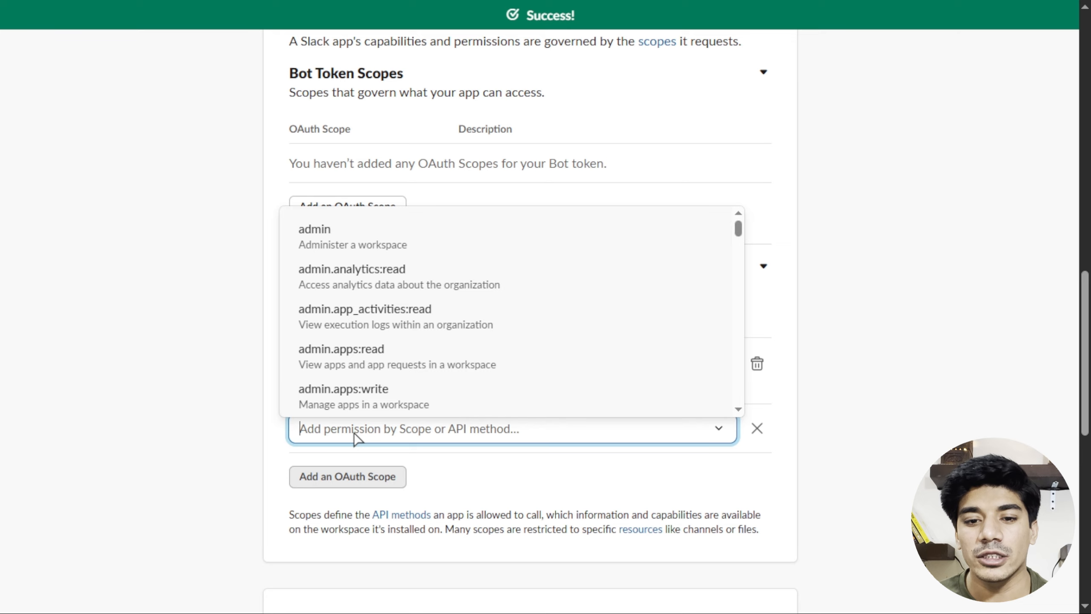
{"action": "type", "text": "chat"}
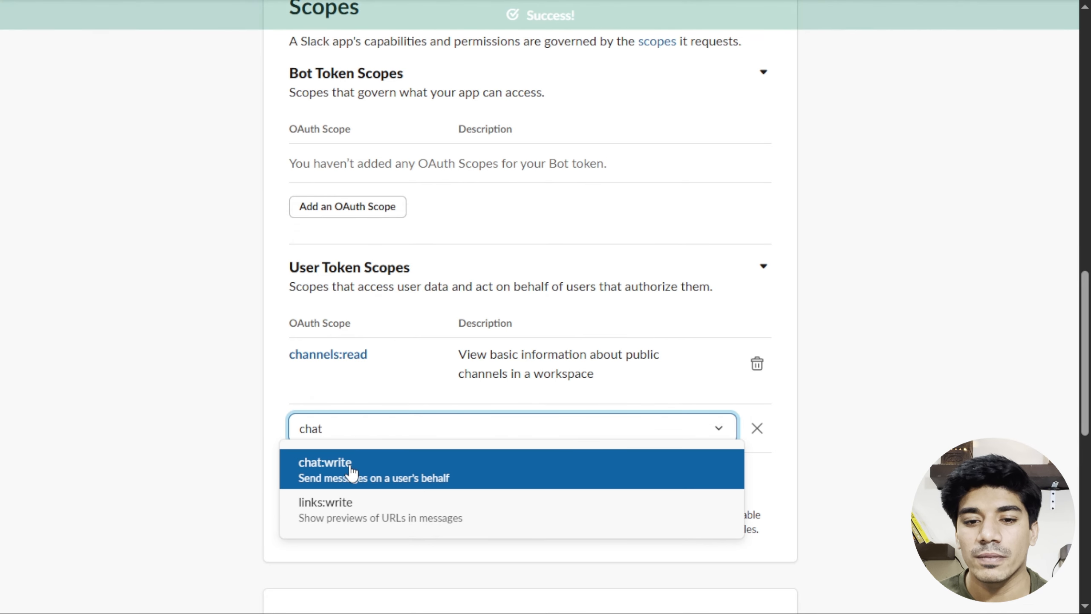
{"action": "left_click", "coordinate": [350, 468]}
{"action": "left_click", "coordinate": [354, 484]}
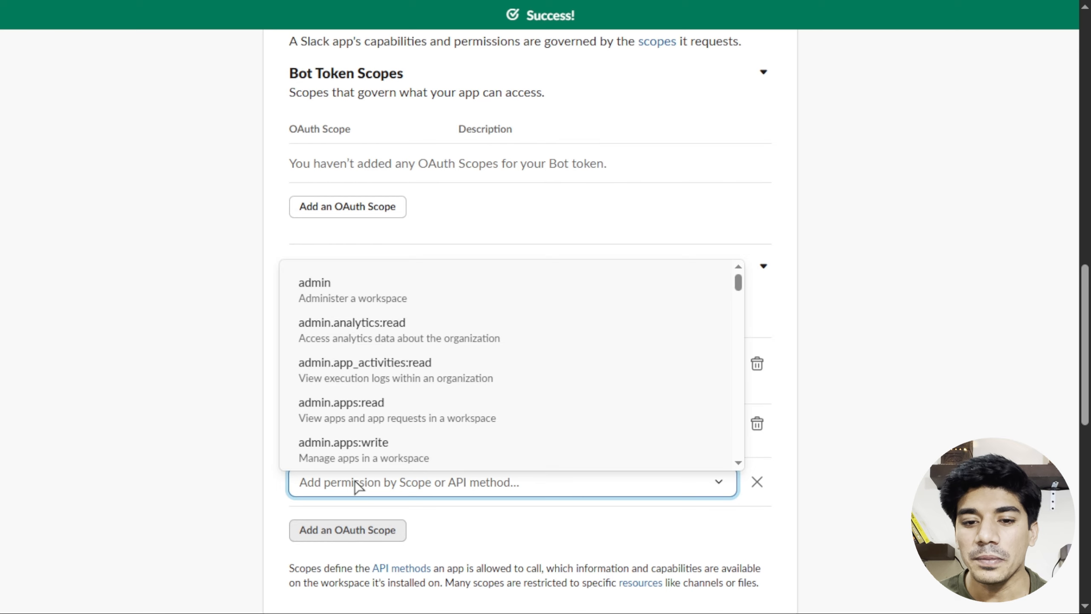
{"action": "type", "text": "groups"}
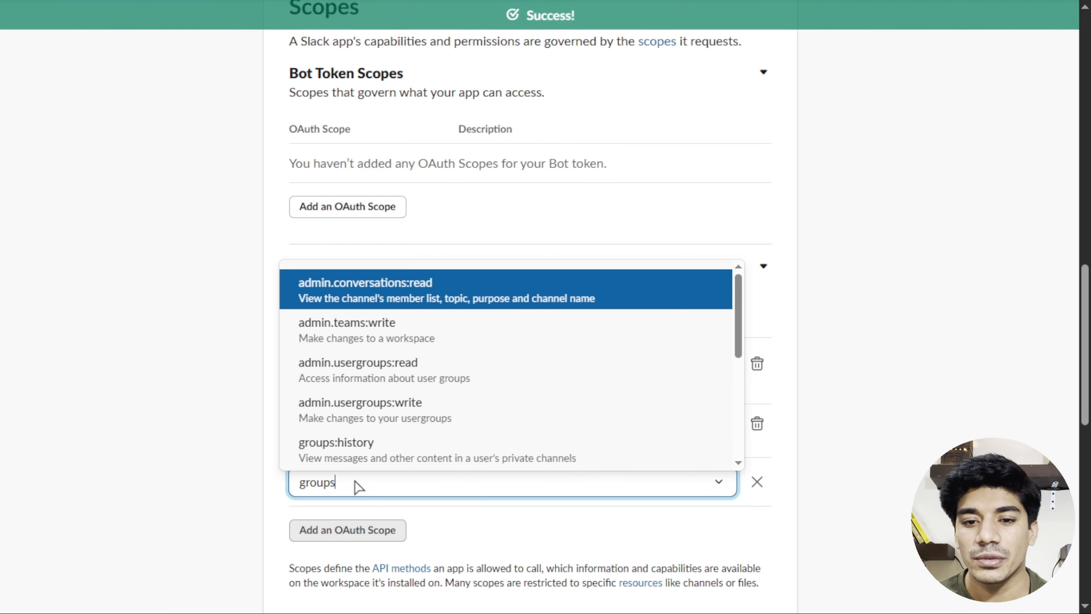
{"action": "scroll", "coordinate": [391, 436], "scroll_direction": "down", "scroll_amount": 2}
{"action": "left_click", "coordinate": [382, 419]}
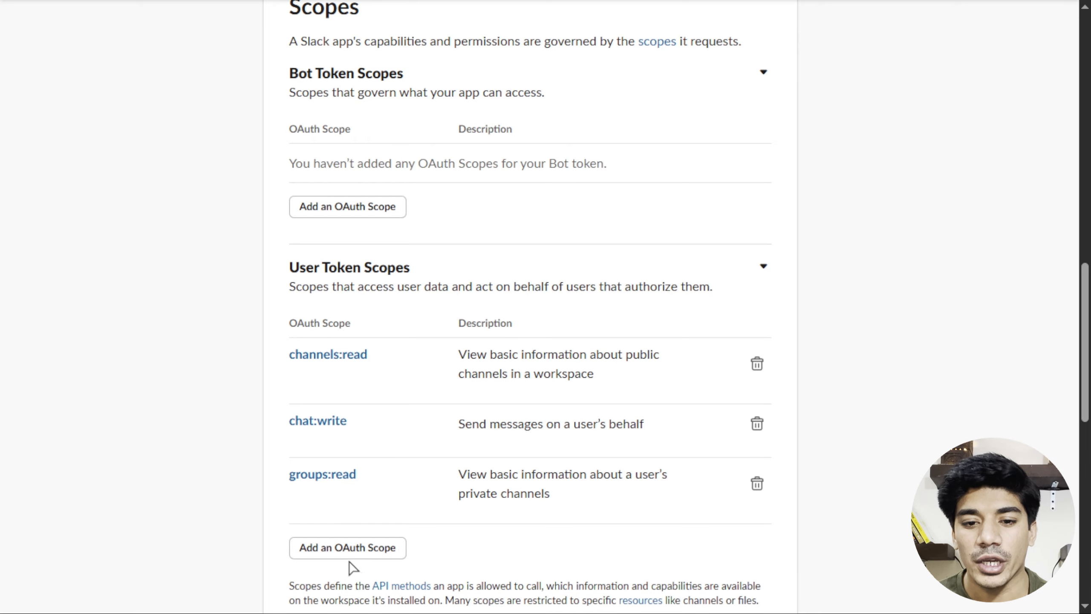
Add files:read as the last user token scope.
{"action": "left_click", "coordinate": [357, 553]}
{"action": "type", "text": "fil"}
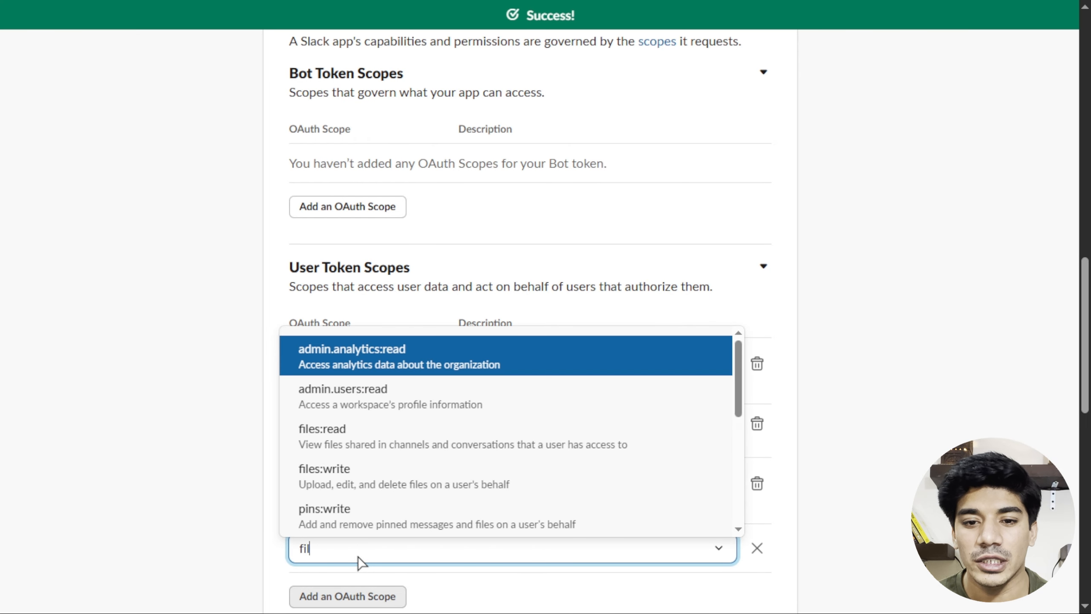
{"action": "type", "text": "es"}
{"action": "left_click", "coordinate": [370, 363]}
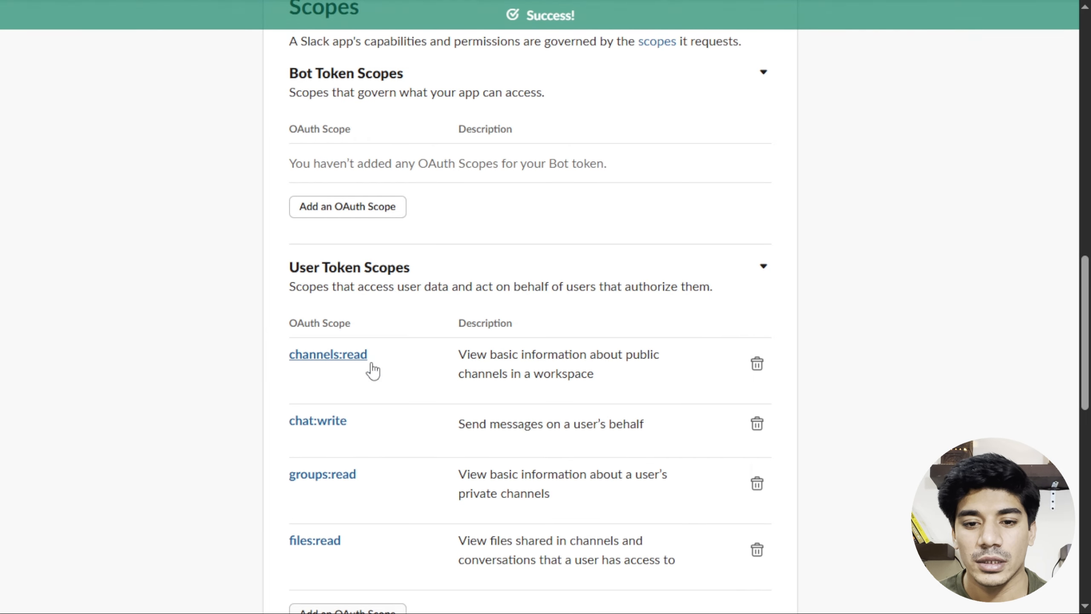
{"action": "scroll", "coordinate": [575, 410], "scroll_direction": "down", "scroll_amount": 4}
{"action": "scroll", "coordinate": [570, 407], "scroll_direction": "up", "scroll_amount": 5}
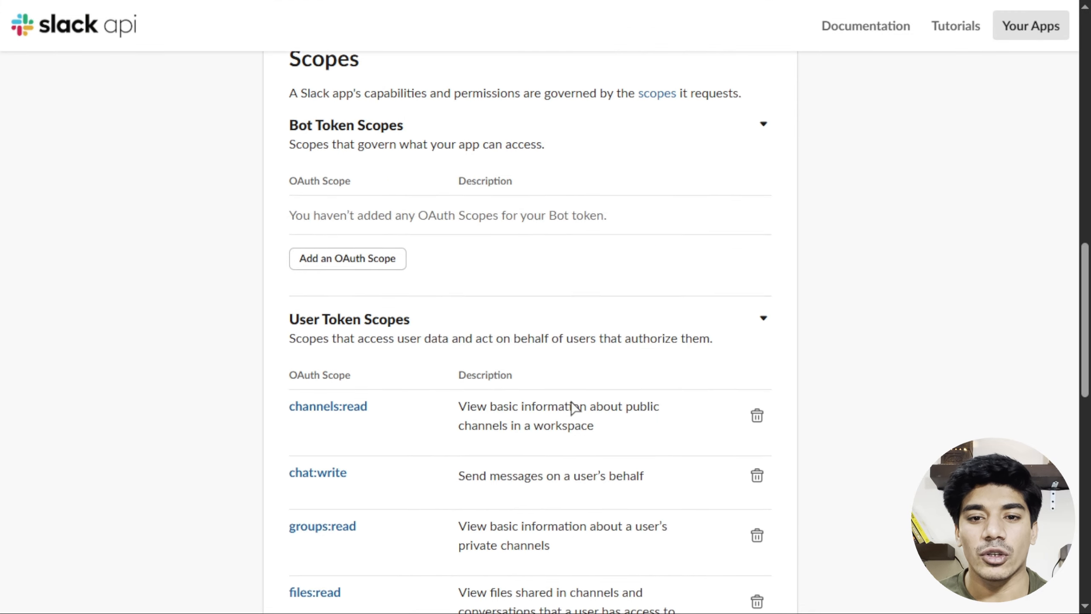
{"action": "scroll", "coordinate": [575, 409], "scroll_direction": "up", "scroll_amount": 15}
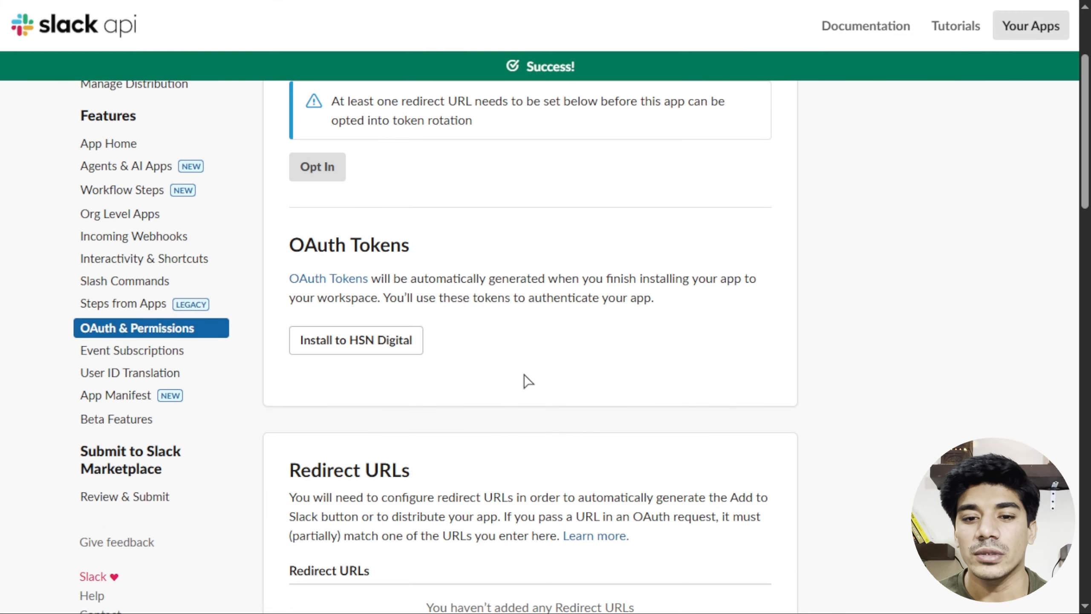
Install n8n-demo to HSN Digital, allow its permissions, and copy the User OAuth Token.
{"action": "left_click", "coordinate": [366, 354]}
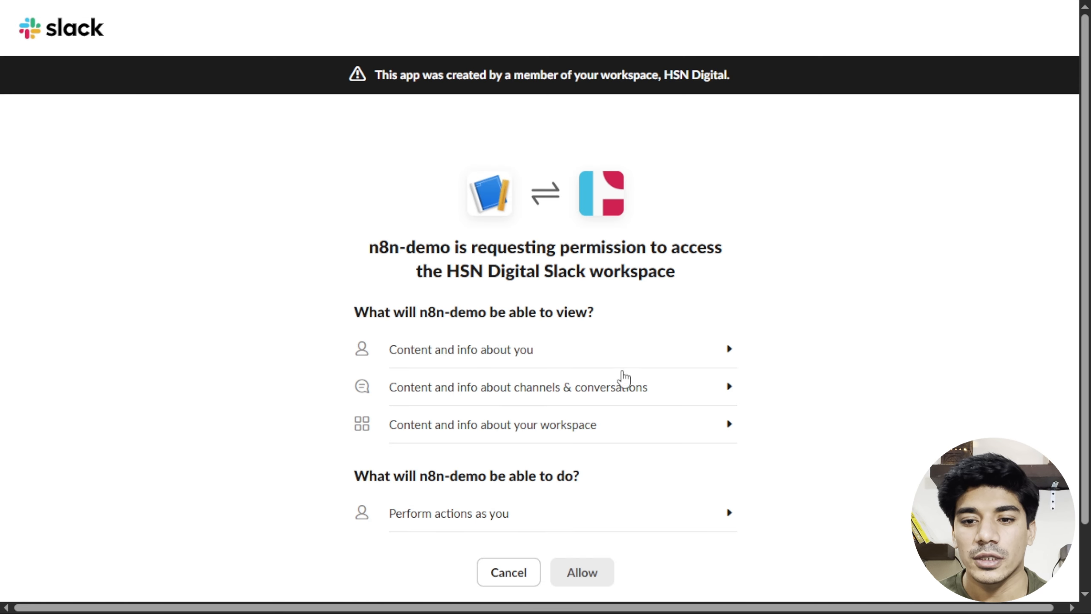
{"action": "scroll", "coordinate": [610, 422], "scroll_direction": "down", "scroll_amount": 2}
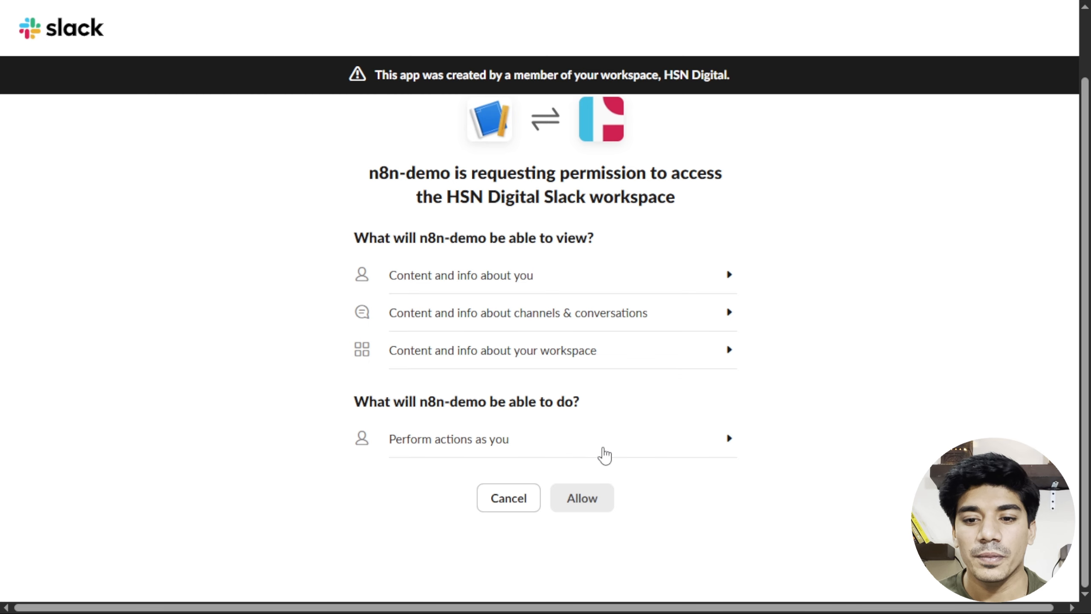
{"action": "left_click", "coordinate": [597, 505]}
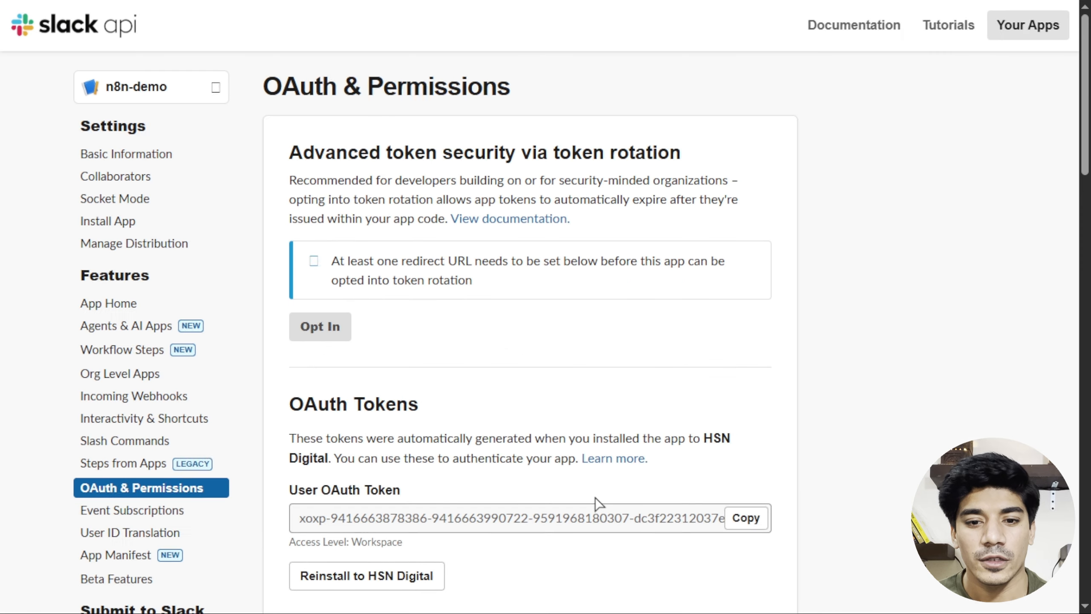
{"action": "scroll", "coordinate": [649, 414], "scroll_direction": "down", "scroll_amount": 3}
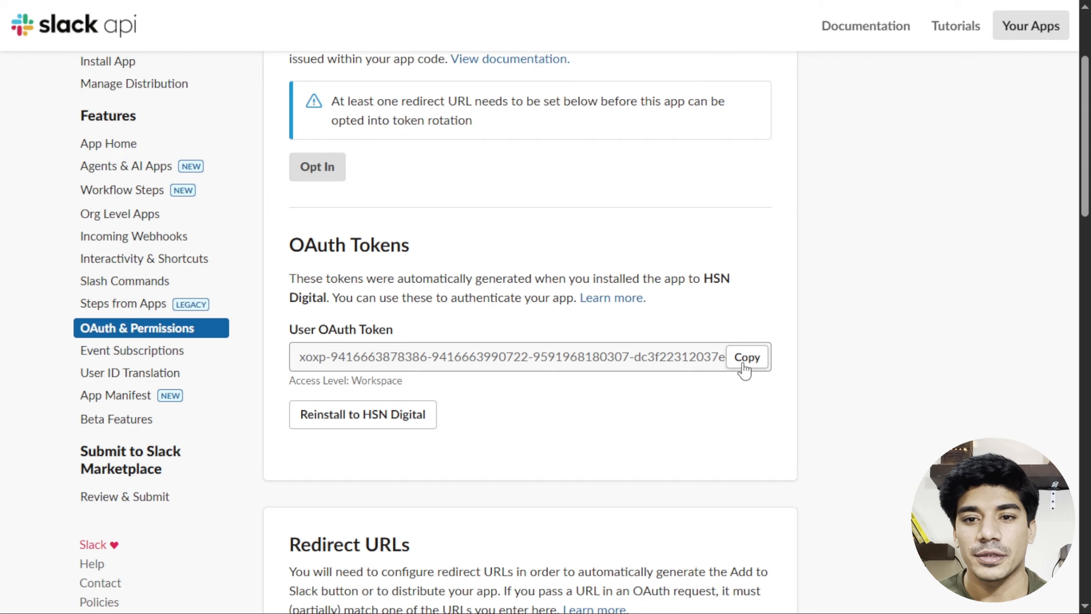
{"action": "left_click", "coordinate": [744, 366]}
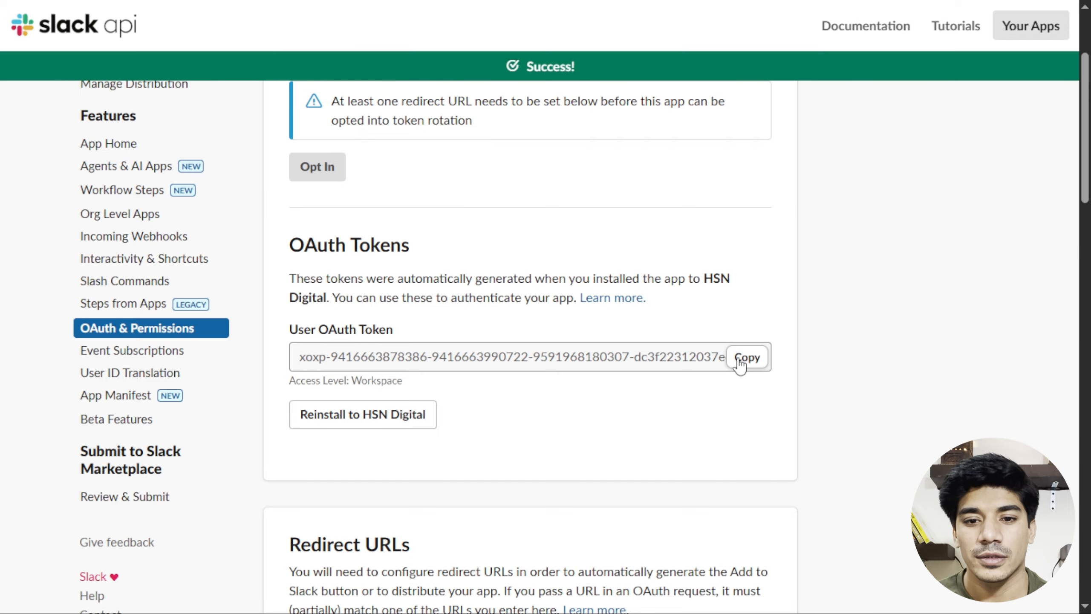
Paste the token into Slack account 5's Access Token, save it, and close the dialog once tested.
{"action": "key", "text": "ctrl+shift+Tab"}
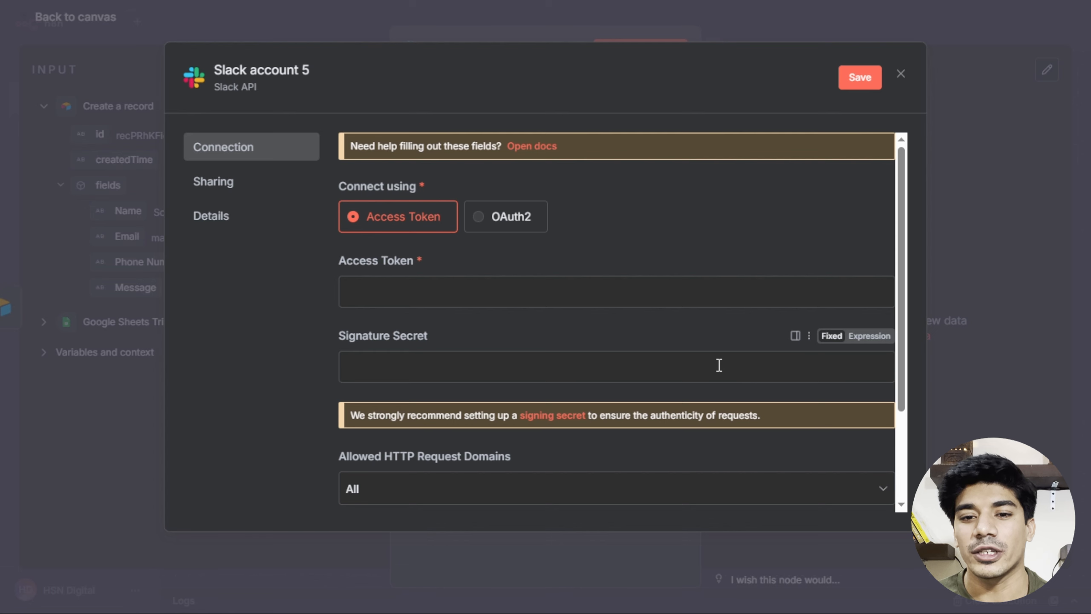
{"action": "left_click", "coordinate": [570, 299]}
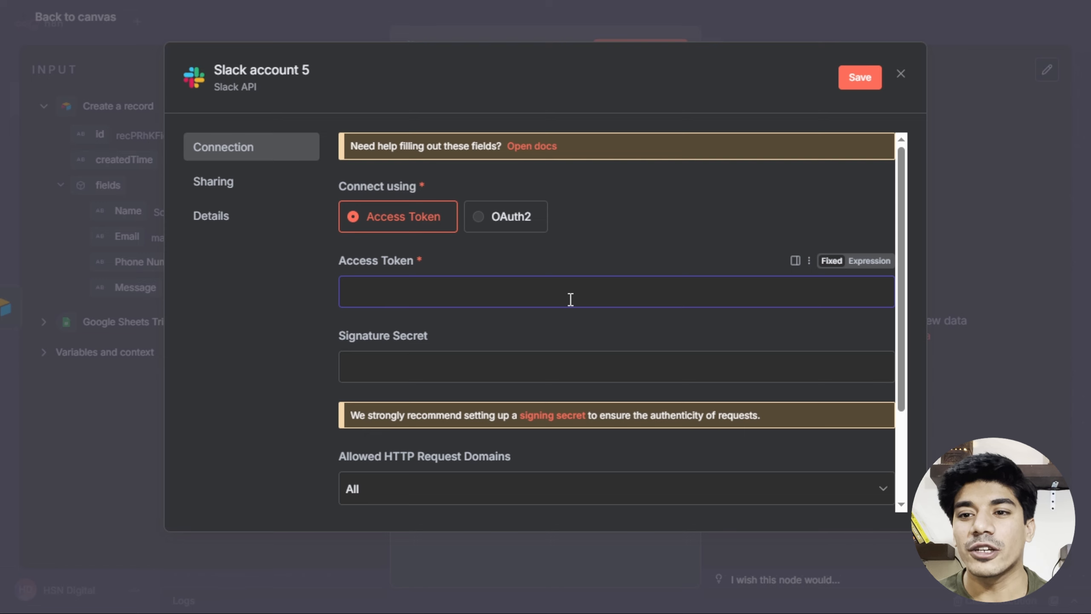
{"action": "key", "text": "ctrl+v"}
{"action": "left_click", "coordinate": [852, 82]}
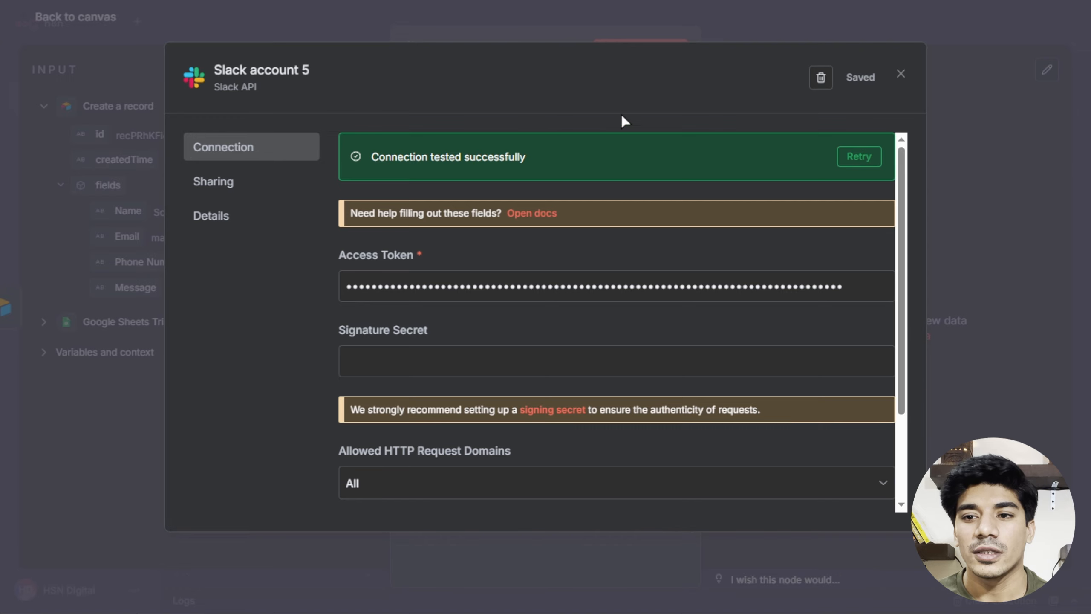
{"action": "left_click", "coordinate": [901, 75]}
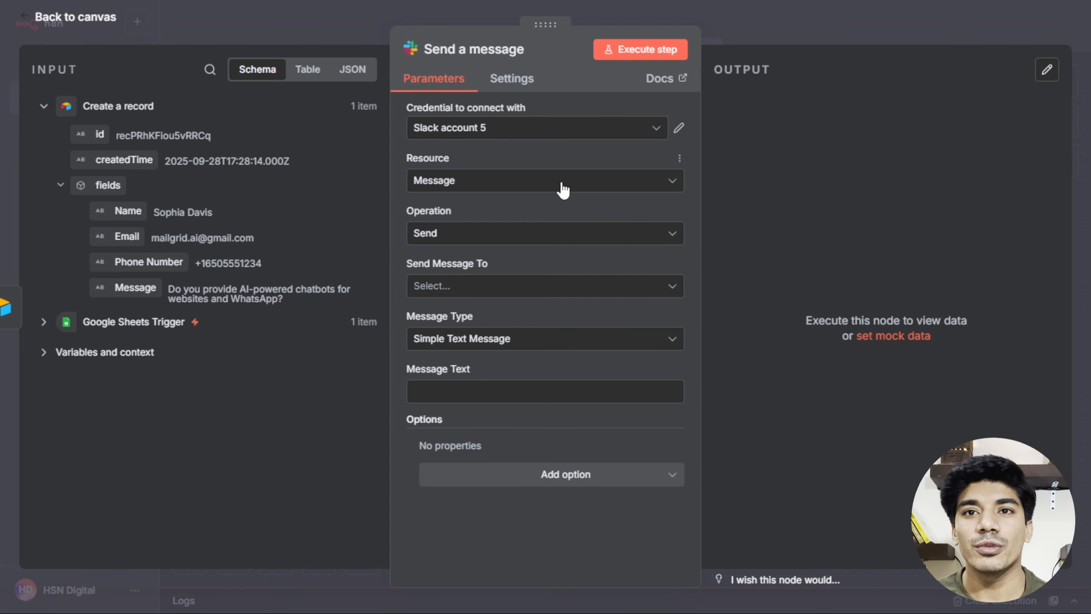
Set the Slack node to the Send operation, sending to Channel lead-alert.
{"action": "left_click", "coordinate": [550, 234]}
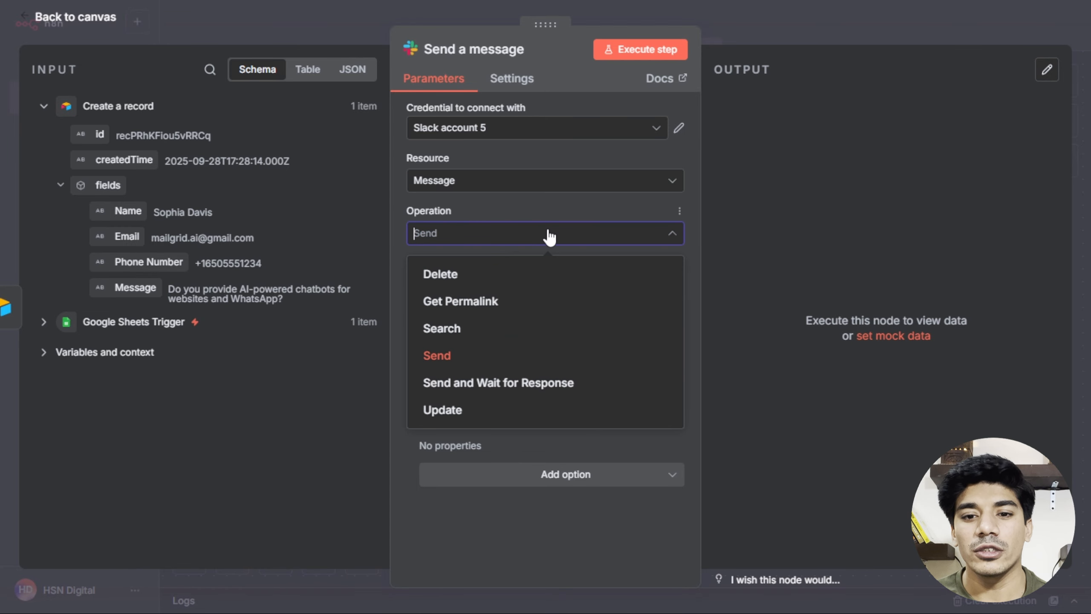
{"action": "left_click", "coordinate": [447, 356]}
{"action": "left_click", "coordinate": [510, 294]}
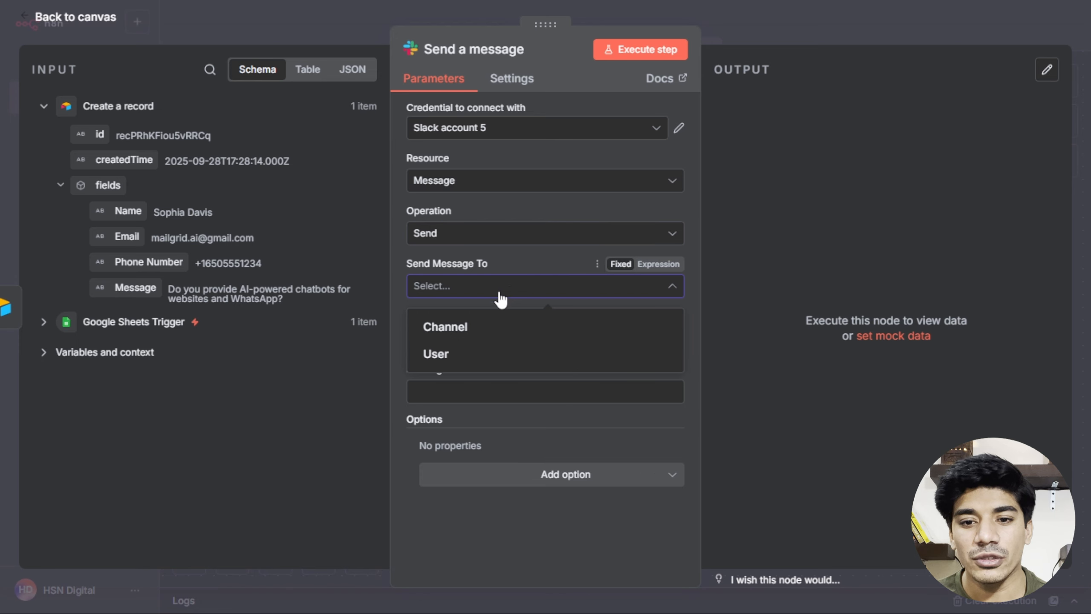
{"action": "left_click", "coordinate": [464, 326]}
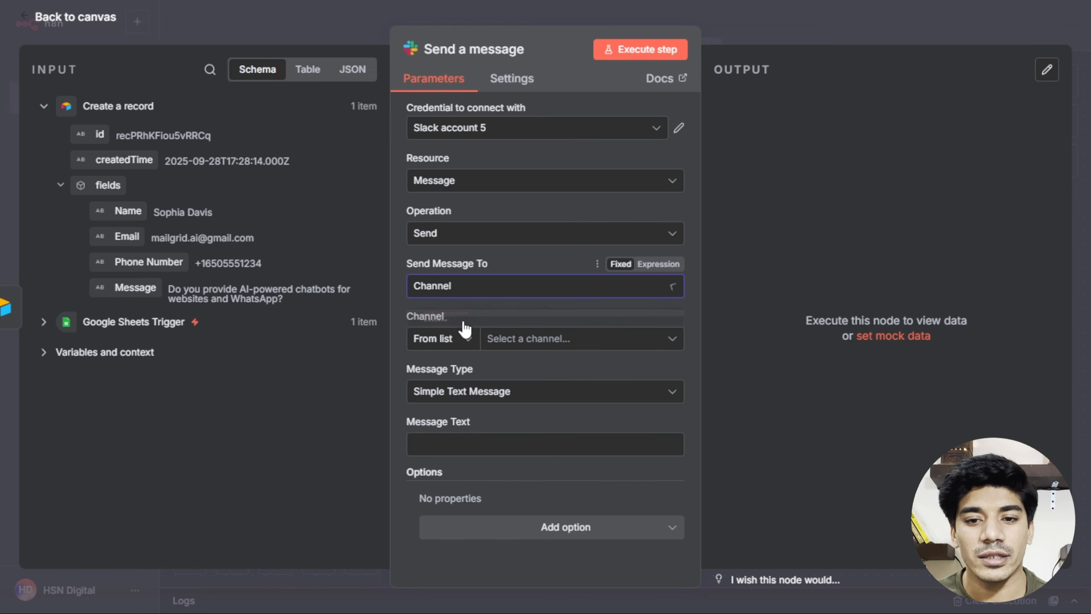
{"action": "left_click", "coordinate": [508, 340]}
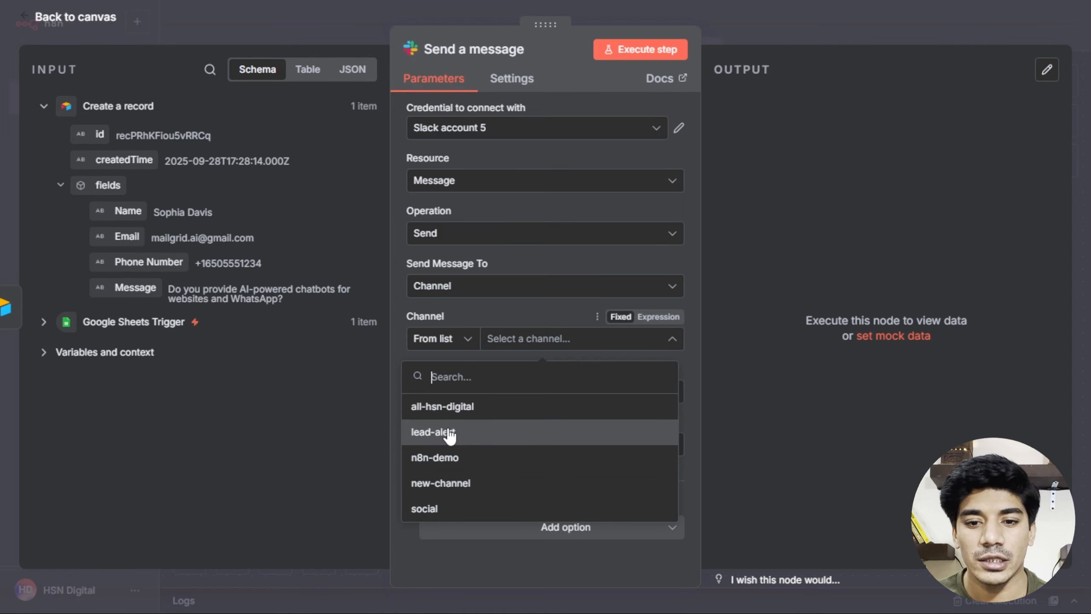
{"action": "left_click", "coordinate": [447, 431]}
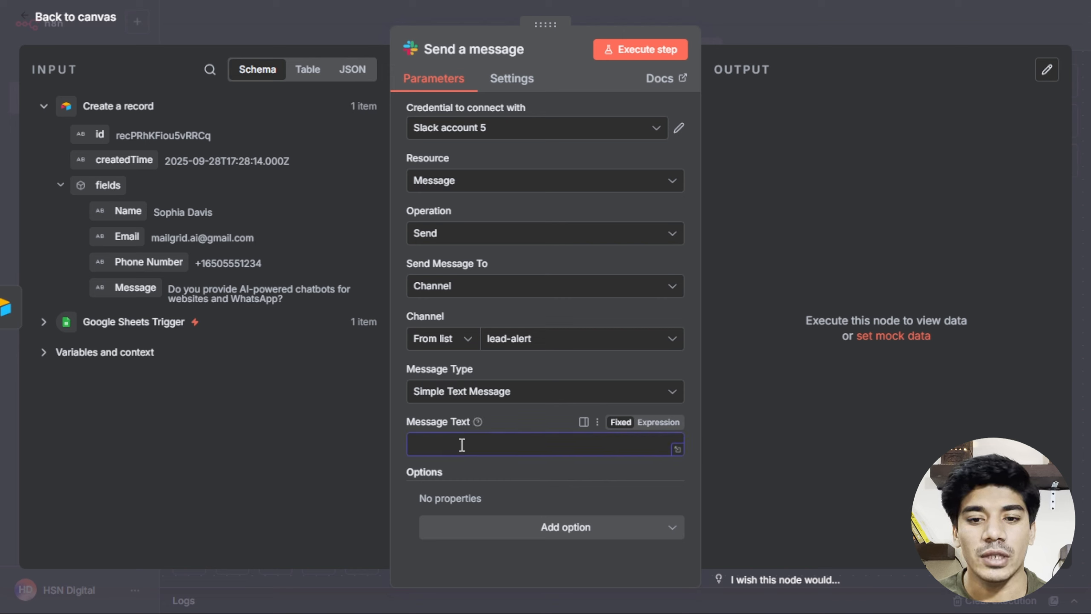
Write 'Hey team, we just got a new lead:' followed by the mapped Name and Email fields.
{"action": "left_click", "coordinate": [427, 449]}
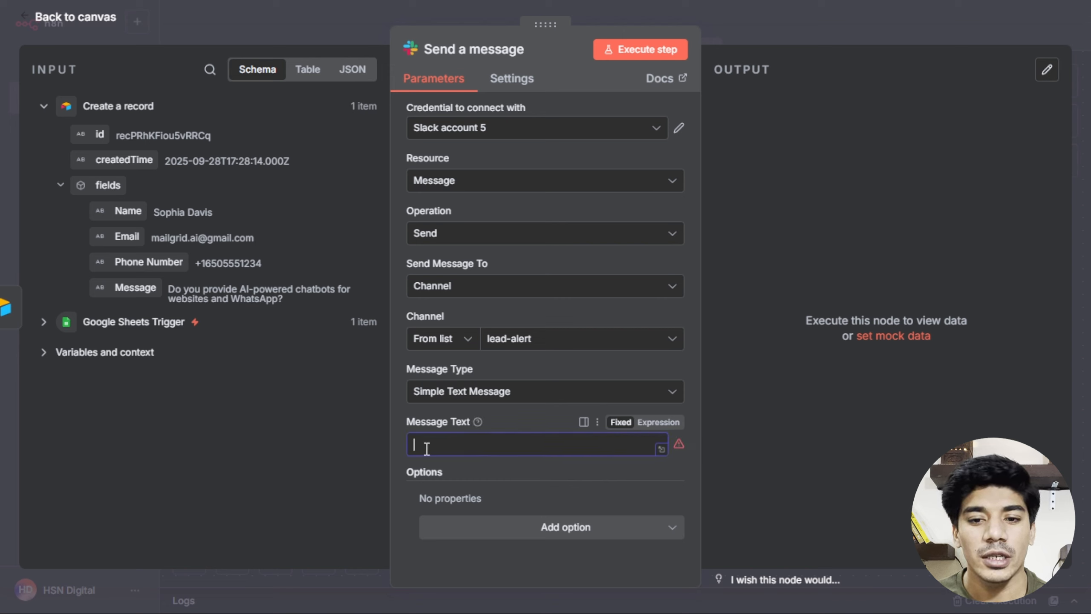
{"action": "type", "text": "Hey team, we just got a new lead:"}
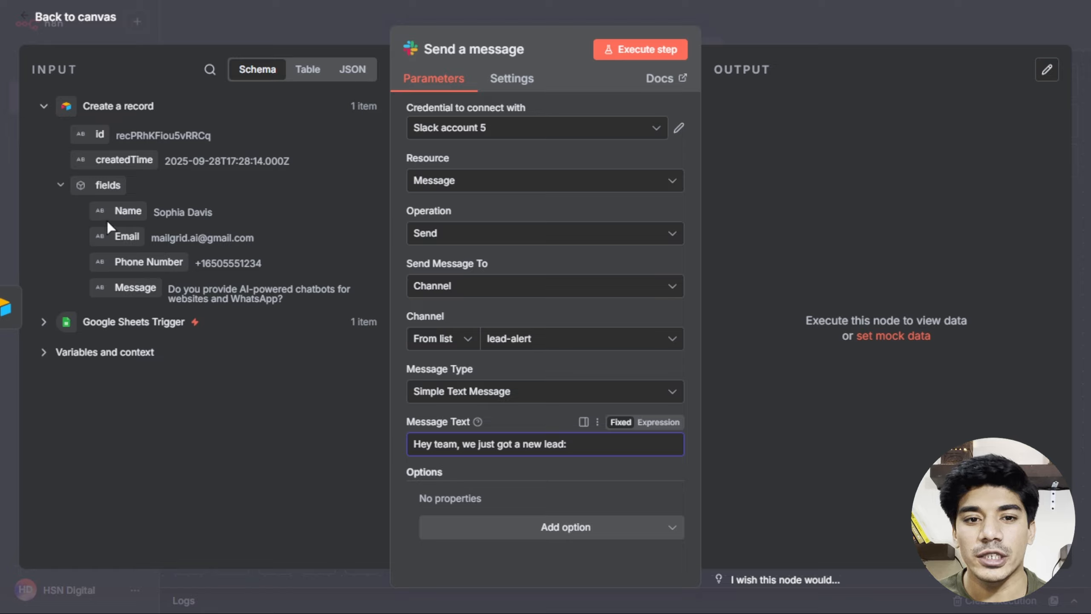
{"action": "left_click_drag", "start_coordinate": [127, 211], "coordinate": [578, 451]}
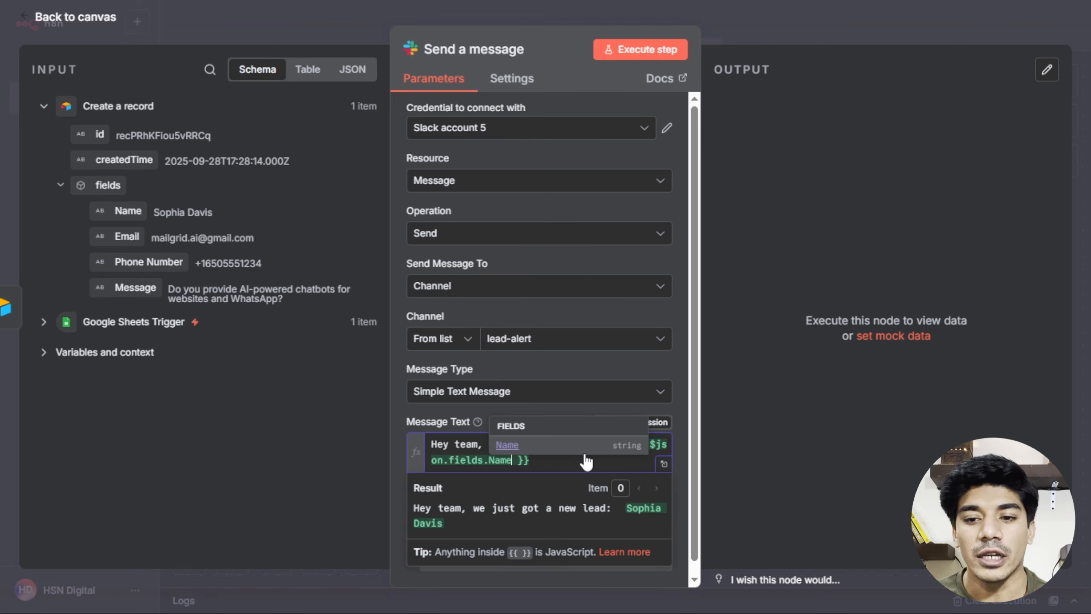
{"action": "left_click", "coordinate": [570, 457]}
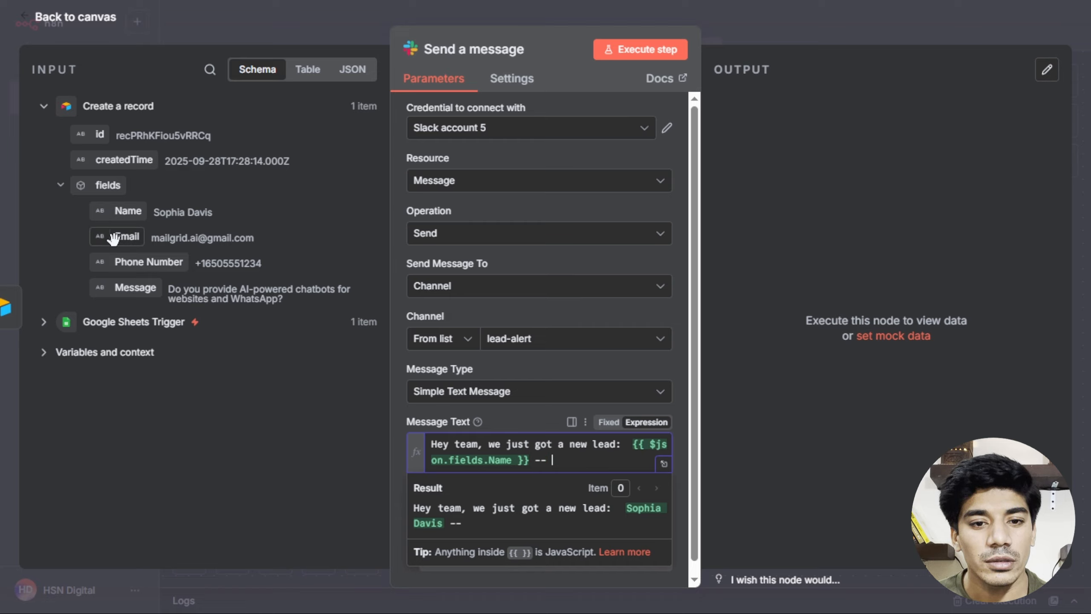
{"action": "left_click_drag", "start_coordinate": [113, 238], "coordinate": [559, 464]}
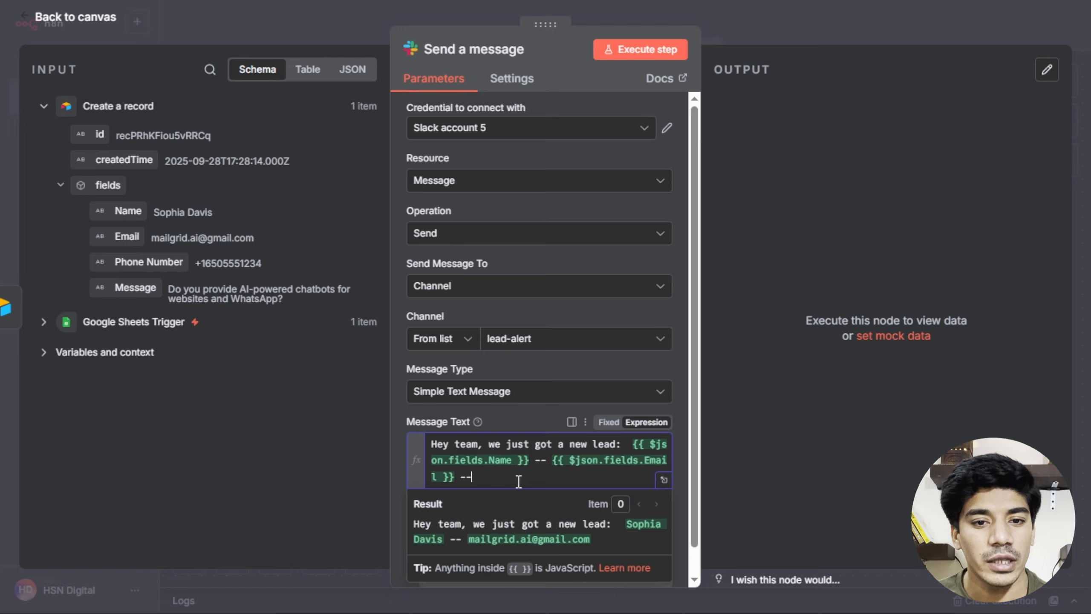
Append the Phone Number field, then '-- Notes:' and the lead's Message field.
{"action": "left_click_drag", "start_coordinate": [106, 259], "coordinate": [518, 490]}
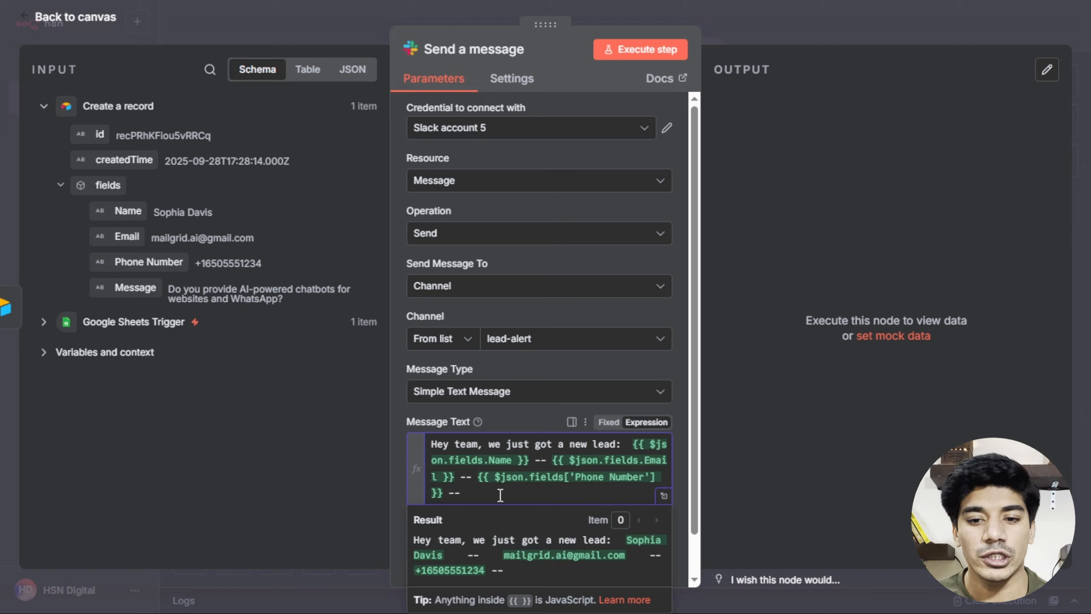
{"action": "type", "text": "-- Note"}
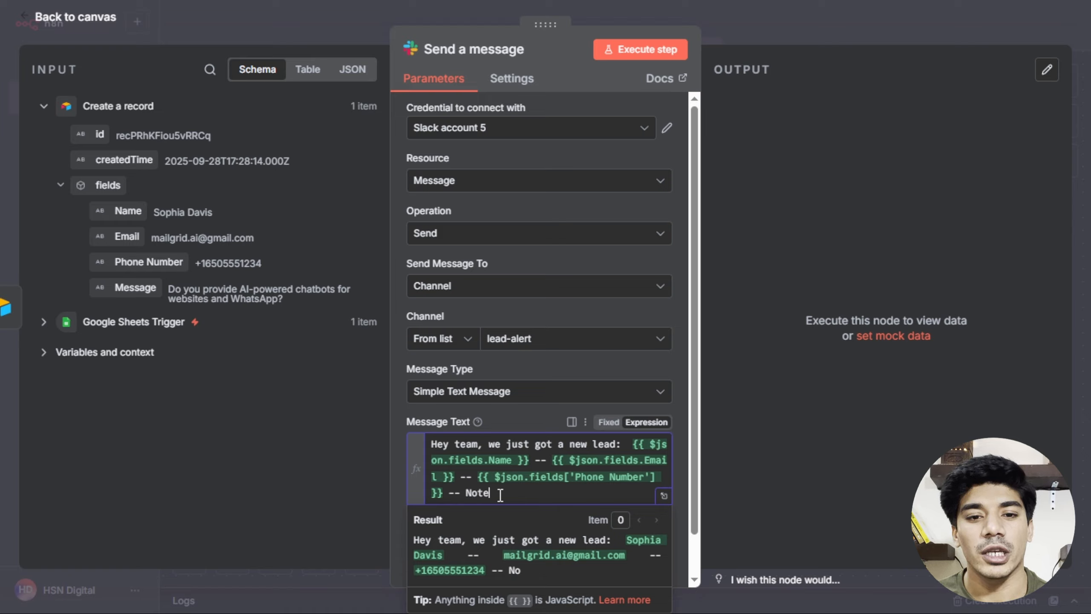
{"action": "type", "text": "s:"}
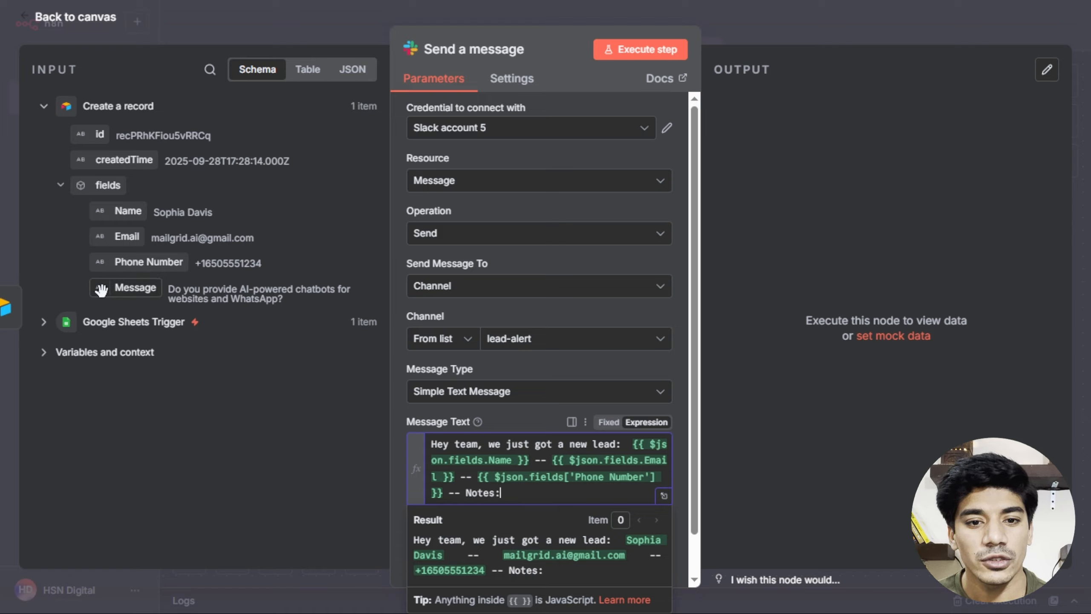
{"action": "left_click_drag", "start_coordinate": [113, 290], "coordinate": [526, 454]}
{"action": "left_click_drag", "start_coordinate": [533, 488], "coordinate": [533, 491]}
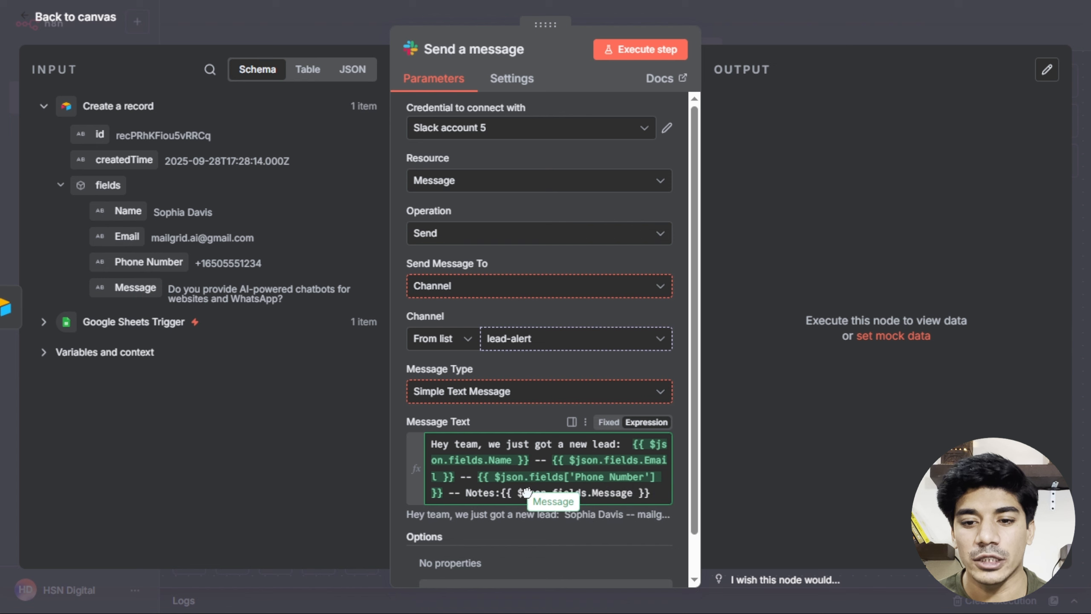
Execute the Slack step to post the test lead alert to #lead-alert.
{"action": "left_click", "coordinate": [556, 364]}
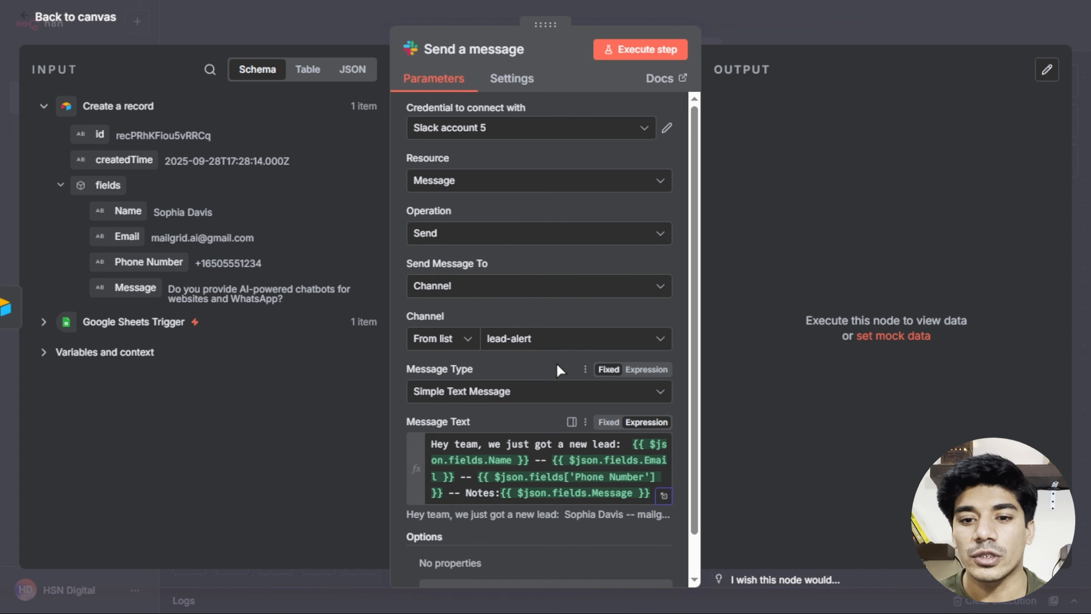
{"action": "scroll", "coordinate": [559, 380], "scroll_direction": "down", "scroll_amount": 2}
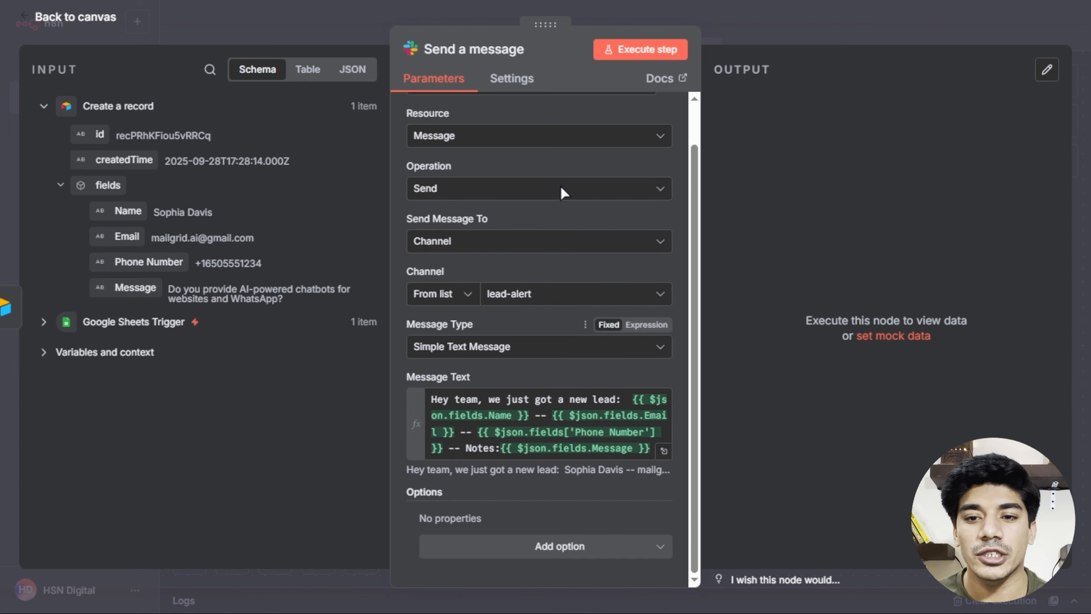
{"action": "left_click", "coordinate": [613, 46]}
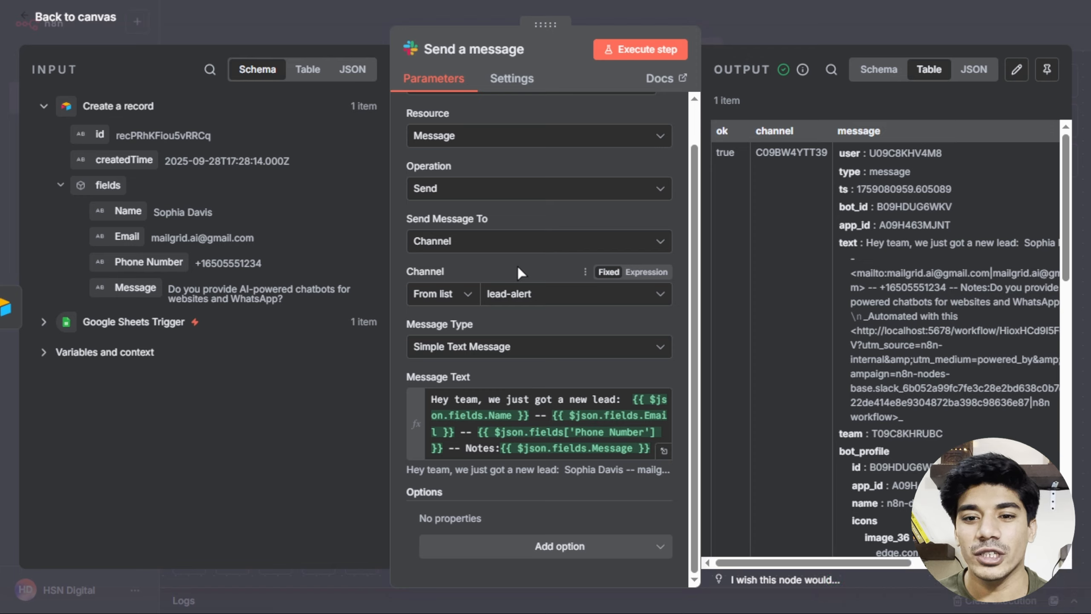
{"action": "key", "text": "alt+Tab"}
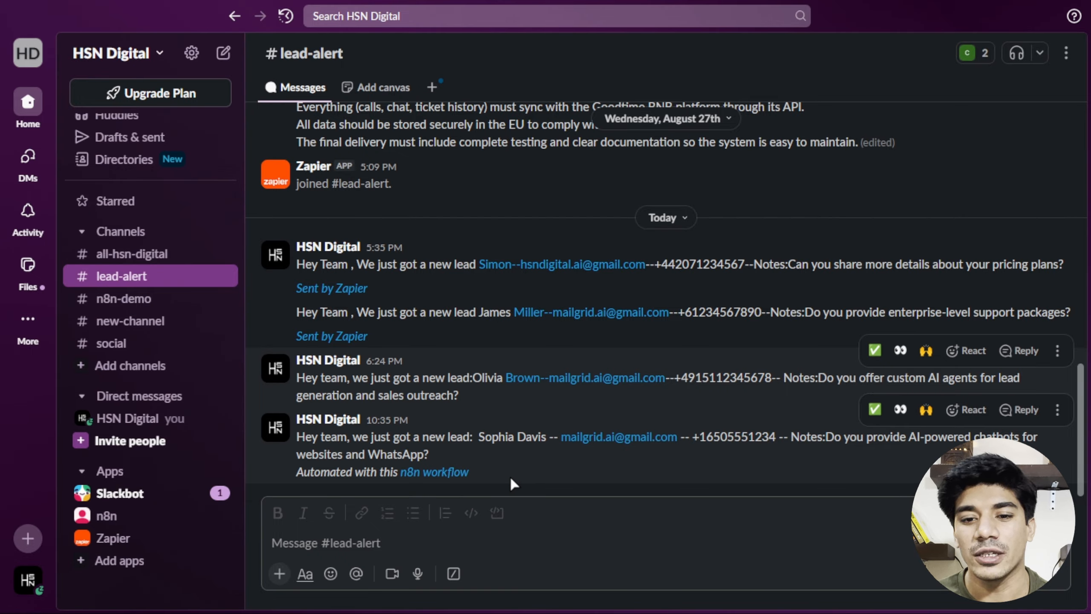
Check the lead alert in Slack's #lead-alert, then return to n8n.
{"action": "key", "text": "ctrl+Tab"}
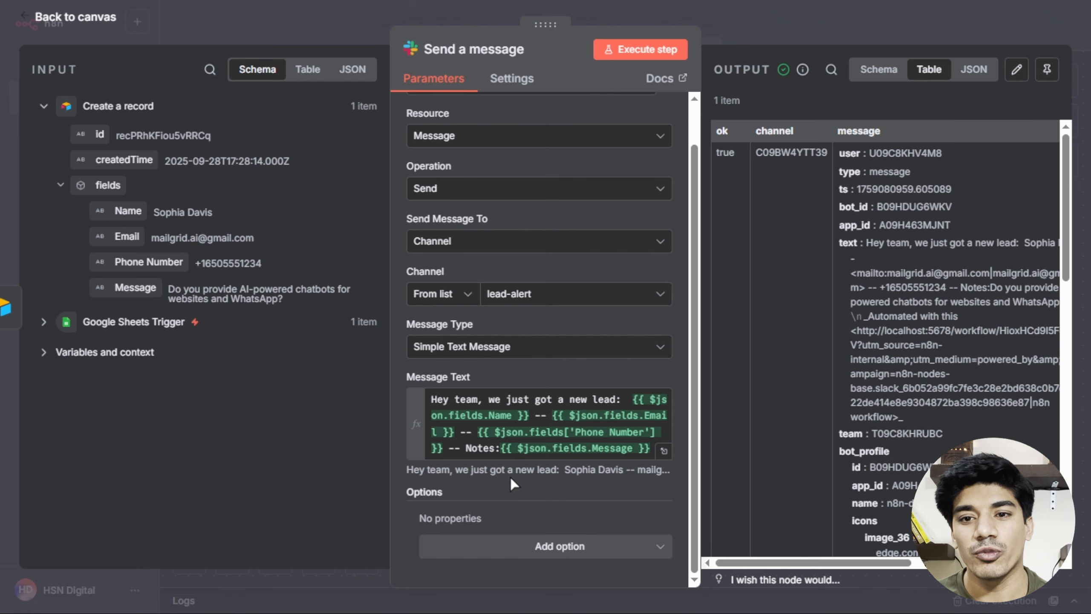
Add a Gmail 'Send a message' node after the Slack alert step.
{"action": "left_click", "coordinate": [48, 26]}
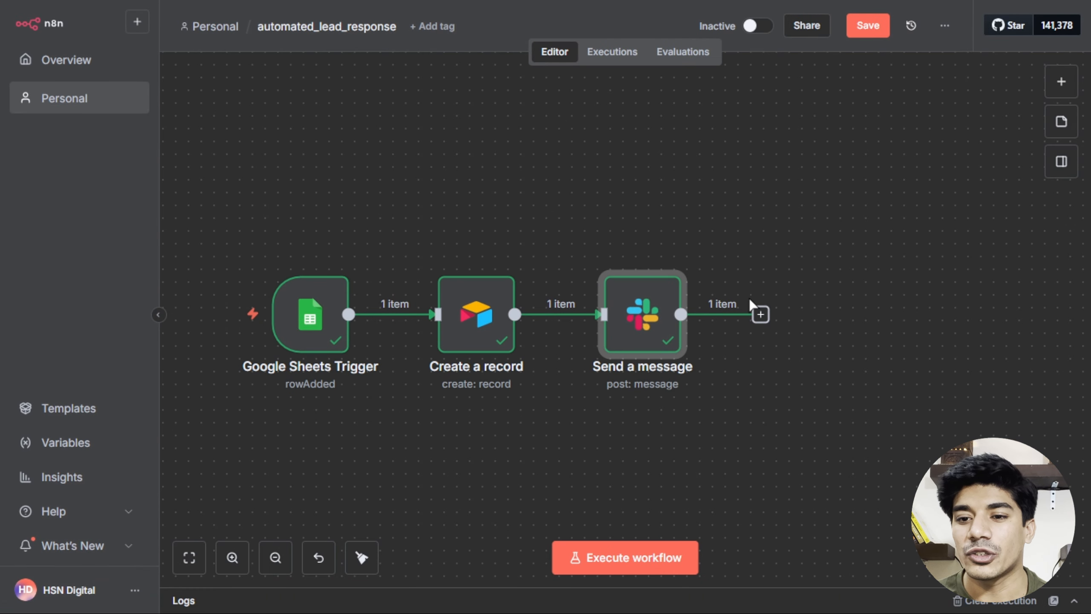
{"action": "left_click", "coordinate": [760, 314]}
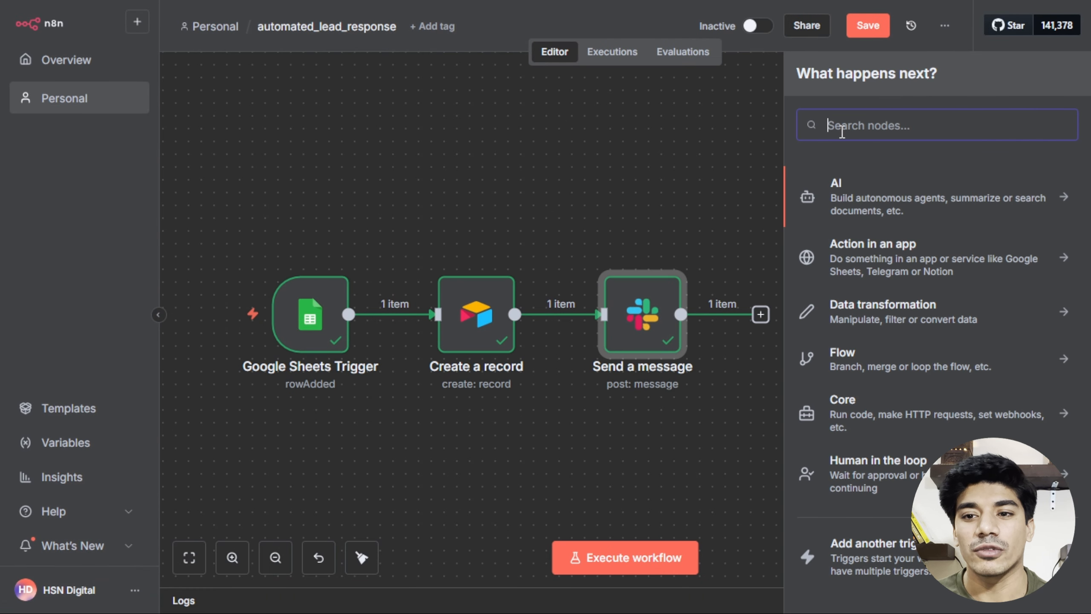
{"action": "type", "text": "g"}
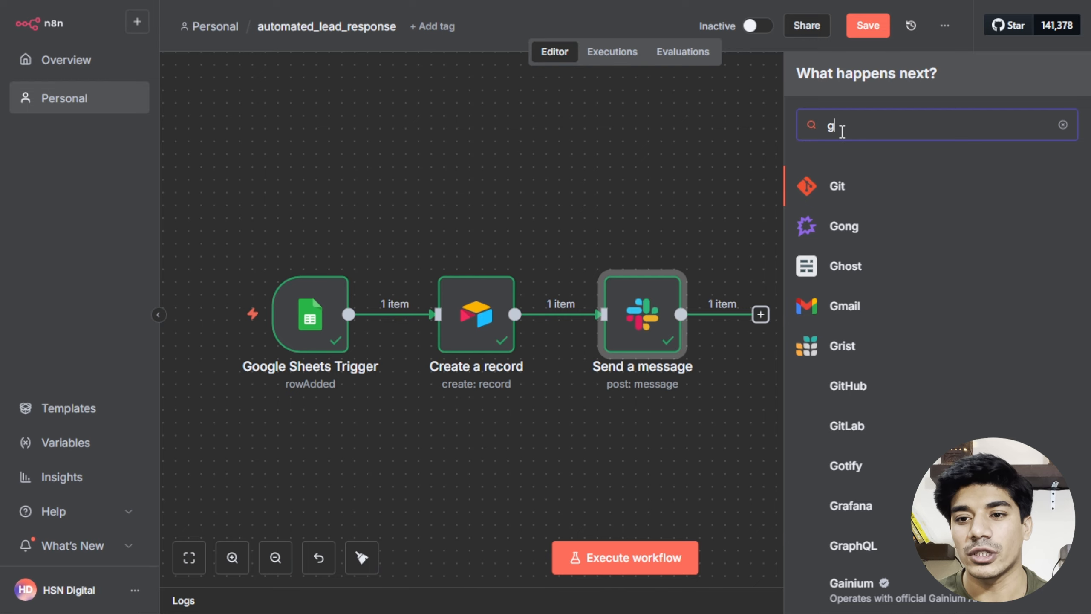
{"action": "type", "text": "mail"}
{"action": "left_click", "coordinate": [840, 188]}
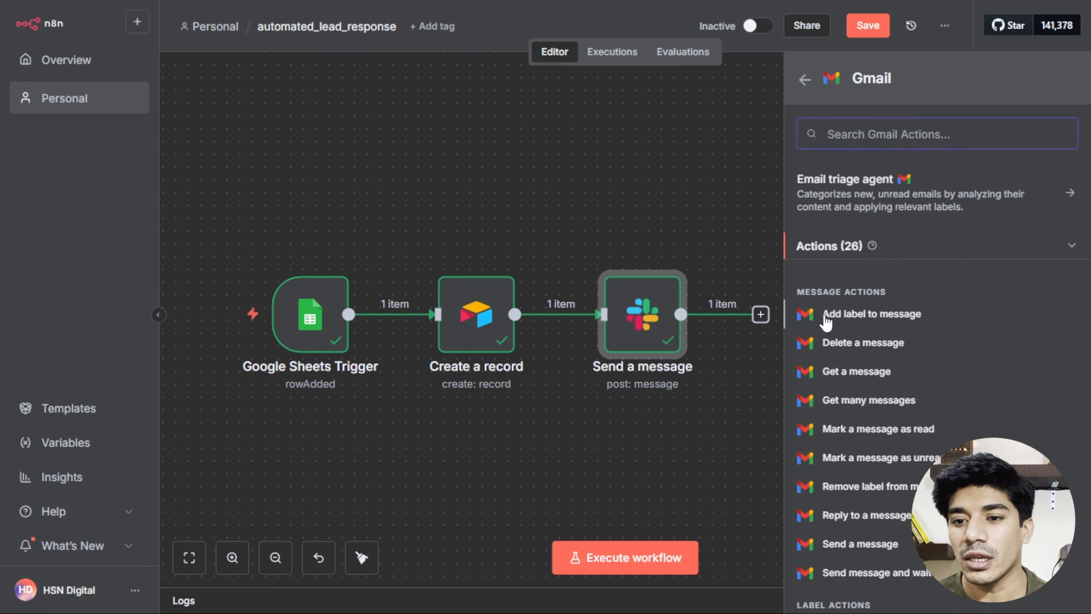
{"action": "scroll", "coordinate": [892, 372], "scroll_direction": "down", "scroll_amount": 2}
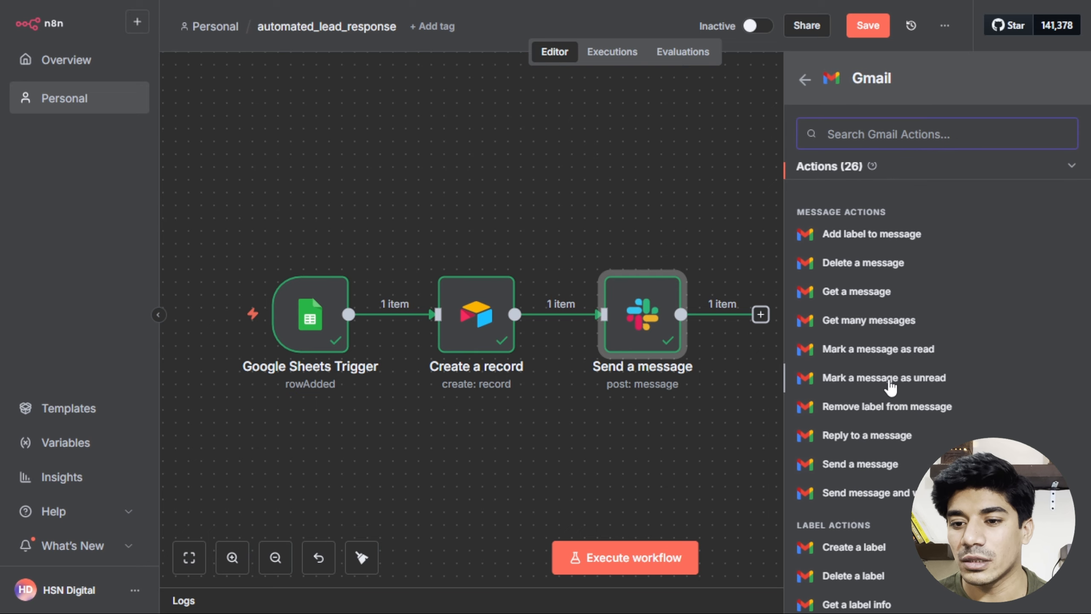
{"action": "left_click", "coordinate": [850, 470]}
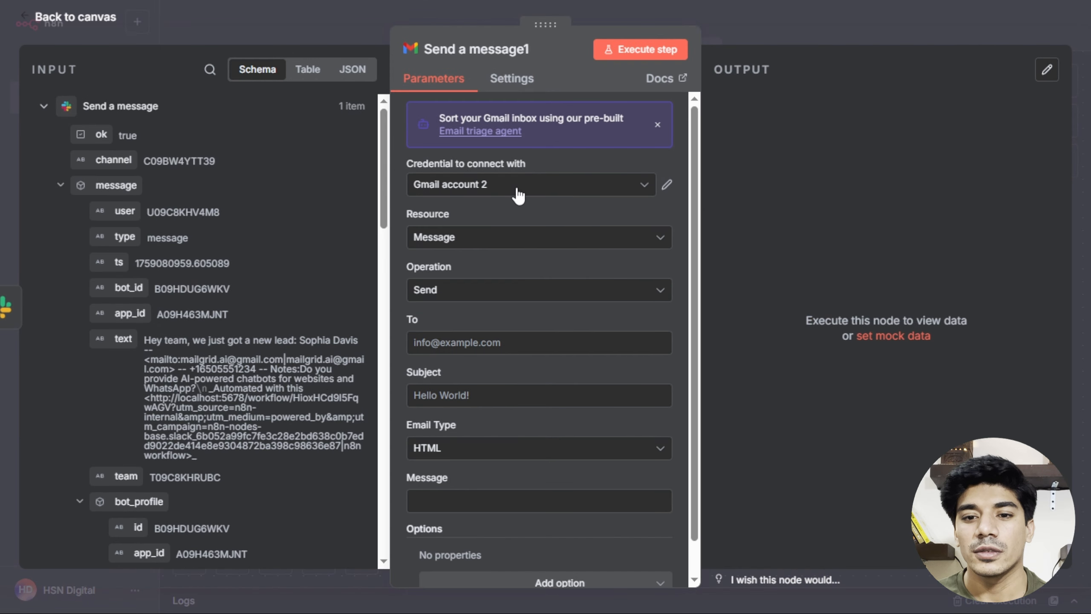
Look at the new Gmail credential form's OAuth Redirect URL, then close it without connecting.
{"action": "left_click", "coordinate": [519, 195]}
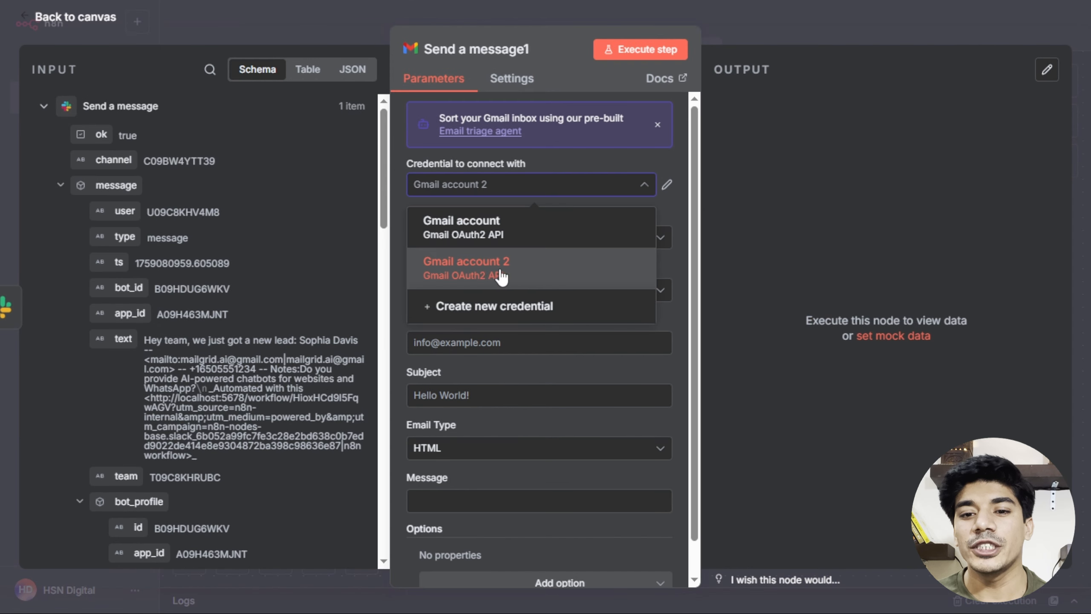
{"action": "left_click", "coordinate": [485, 315]}
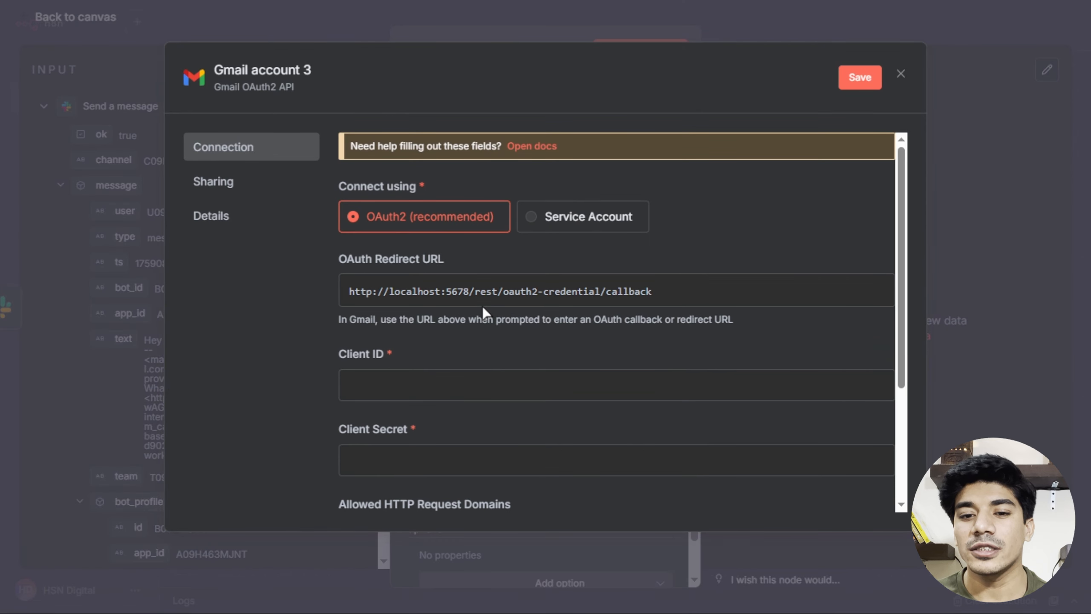
{"action": "scroll", "coordinate": [533, 333], "scroll_direction": "down", "scroll_amount": 2}
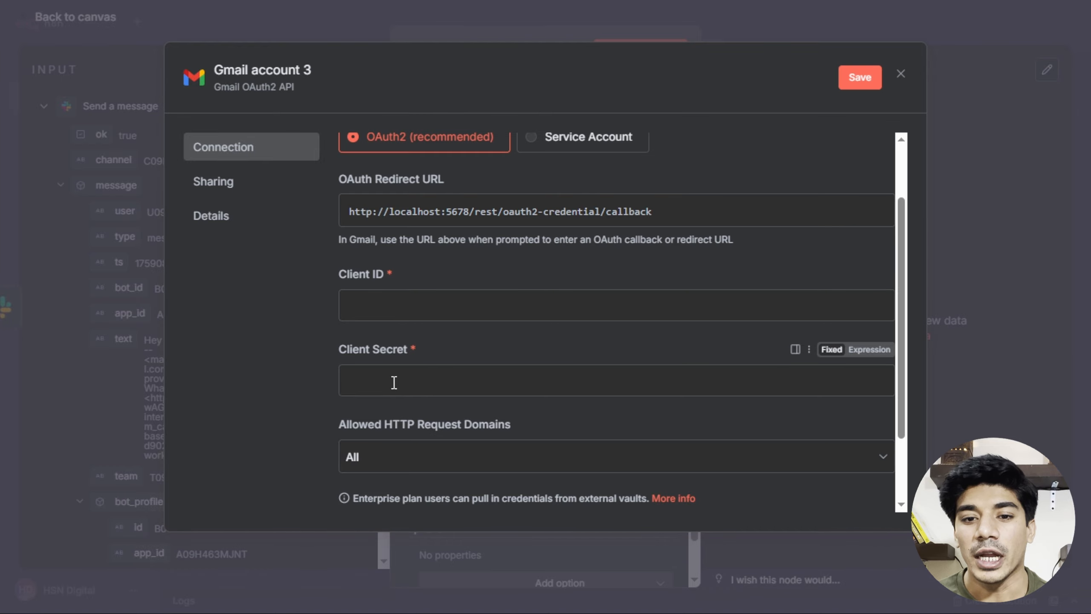
{"action": "scroll", "coordinate": [461, 312], "scroll_direction": "up", "scroll_amount": 2}
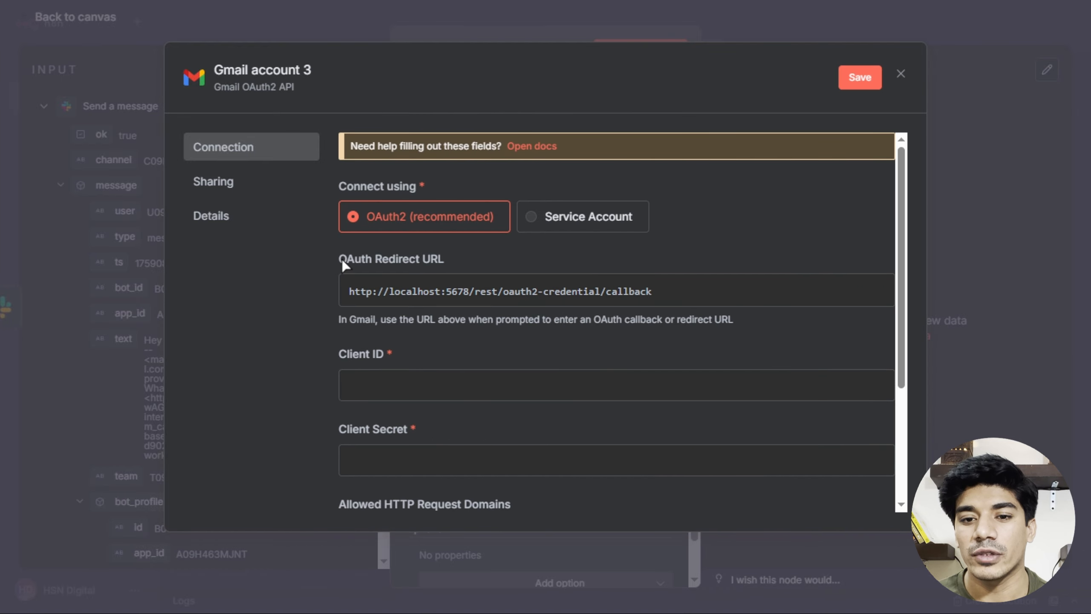
{"action": "left_click_drag", "start_coordinate": [342, 259], "coordinate": [448, 261]}
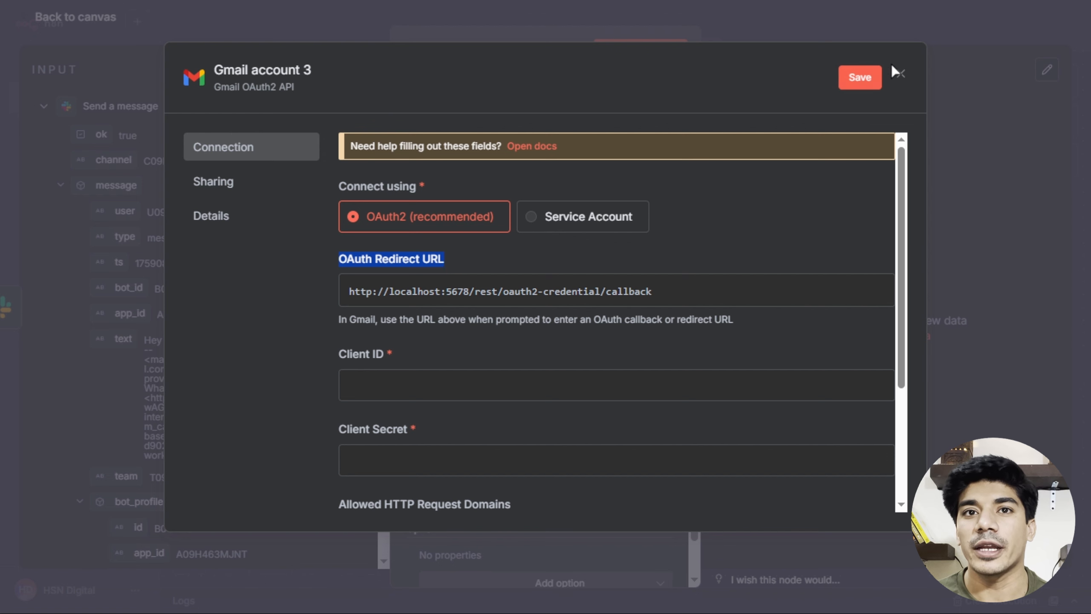
{"action": "left_click", "coordinate": [900, 74]}
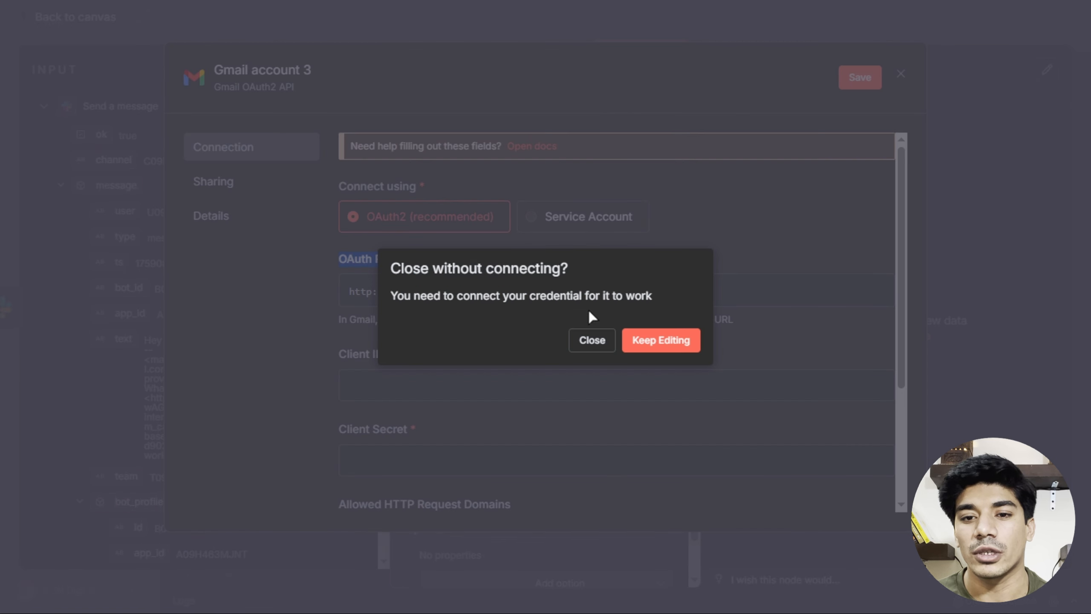
{"action": "left_click", "coordinate": [593, 341]}
{"action": "left_click", "coordinate": [511, 184]}
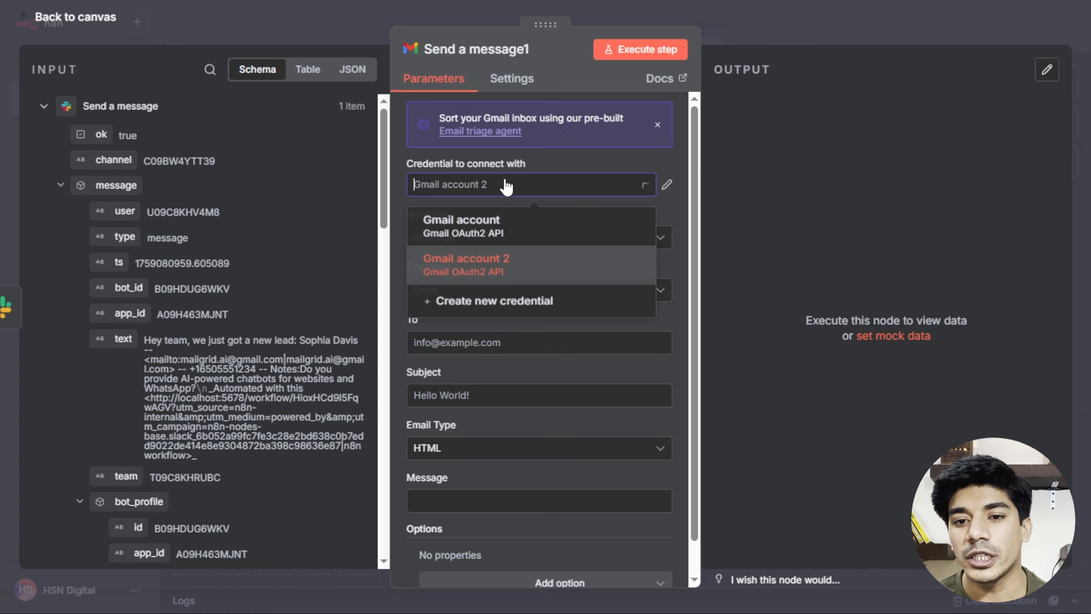
Use Gmail account 2 with the Send operation and map the Airtable record's Email into To.
{"action": "left_click", "coordinate": [487, 253]}
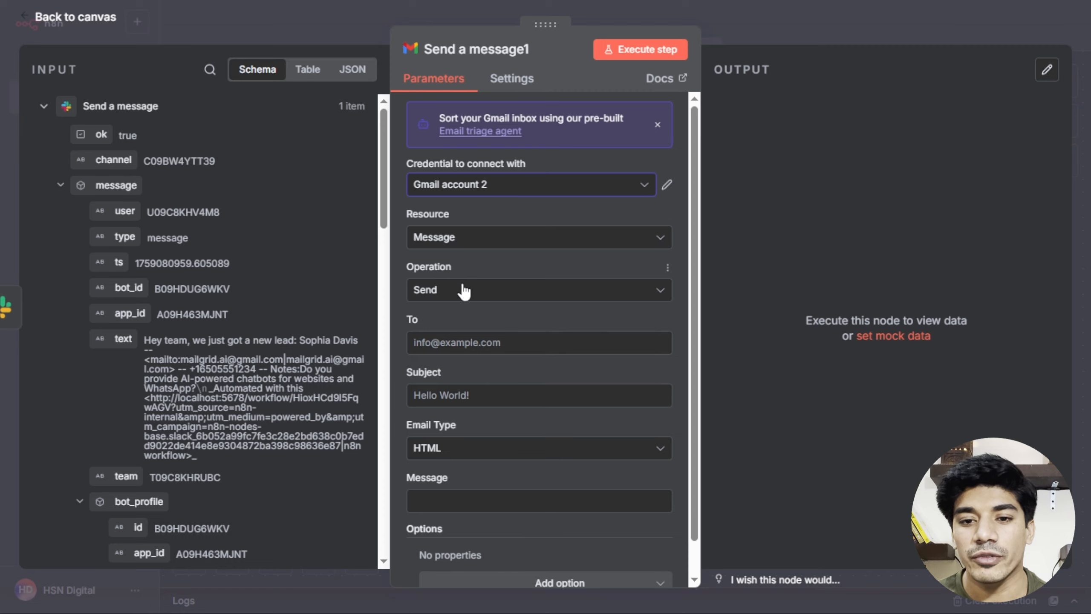
{"action": "left_click", "coordinate": [497, 297]}
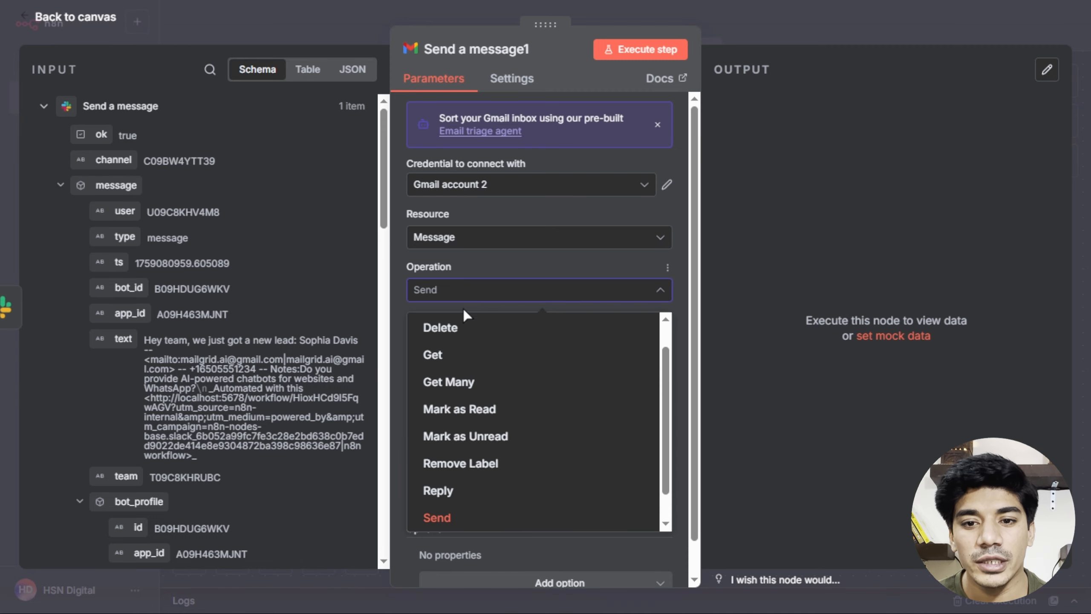
{"action": "left_click", "coordinate": [446, 515]}
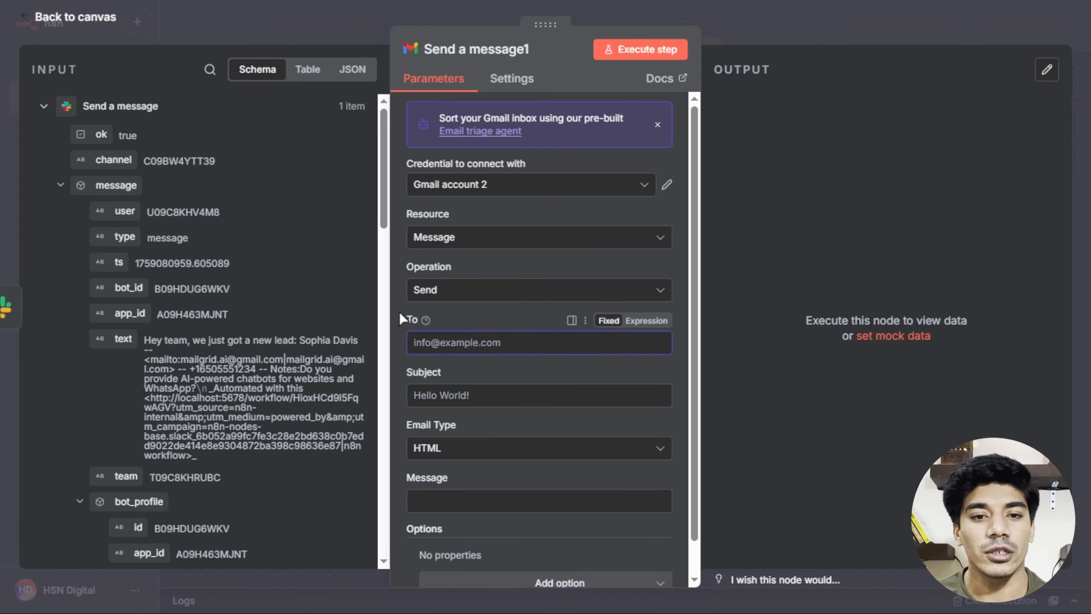
{"action": "left_click", "coordinate": [43, 107]}
{"action": "left_click", "coordinate": [43, 137]}
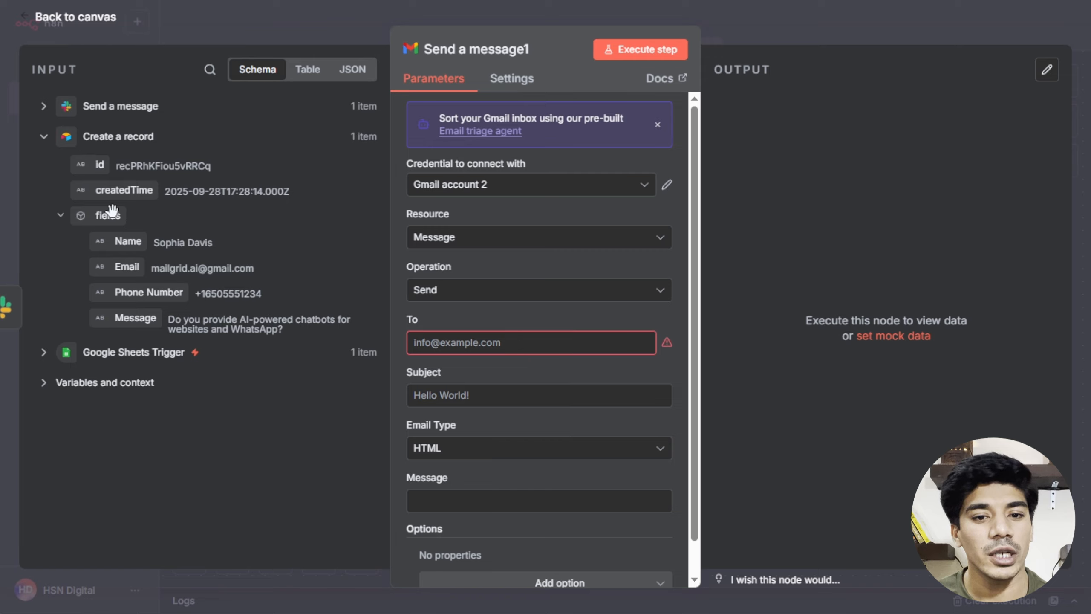
{"action": "left_click_drag", "start_coordinate": [126, 267], "coordinate": [444, 343]}
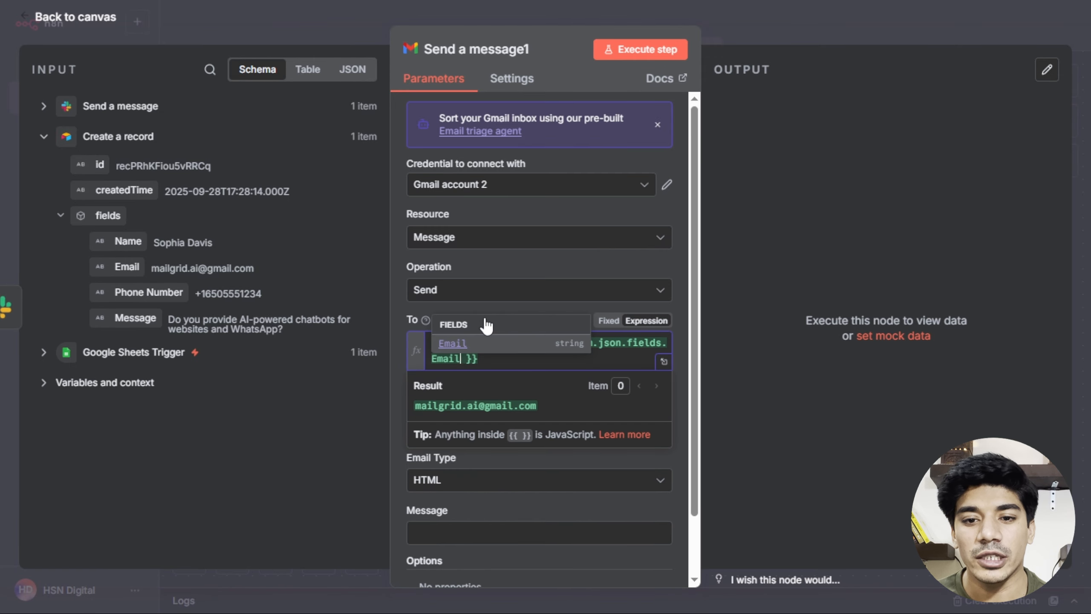
{"action": "left_click", "coordinate": [395, 308]}
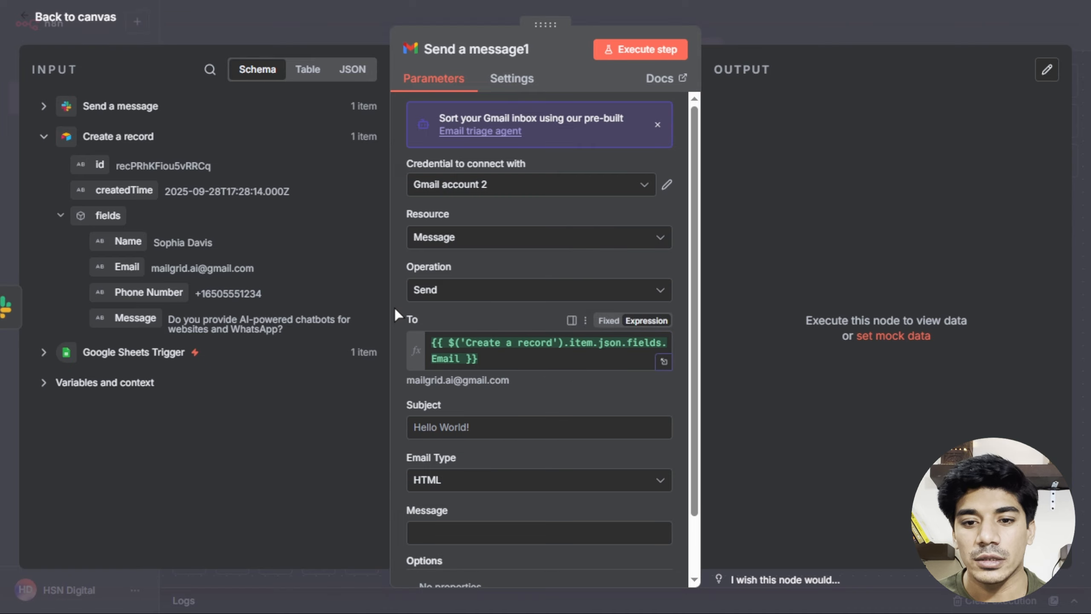
{"action": "scroll", "coordinate": [455, 322], "scroll_direction": "down", "scroll_amount": 2}
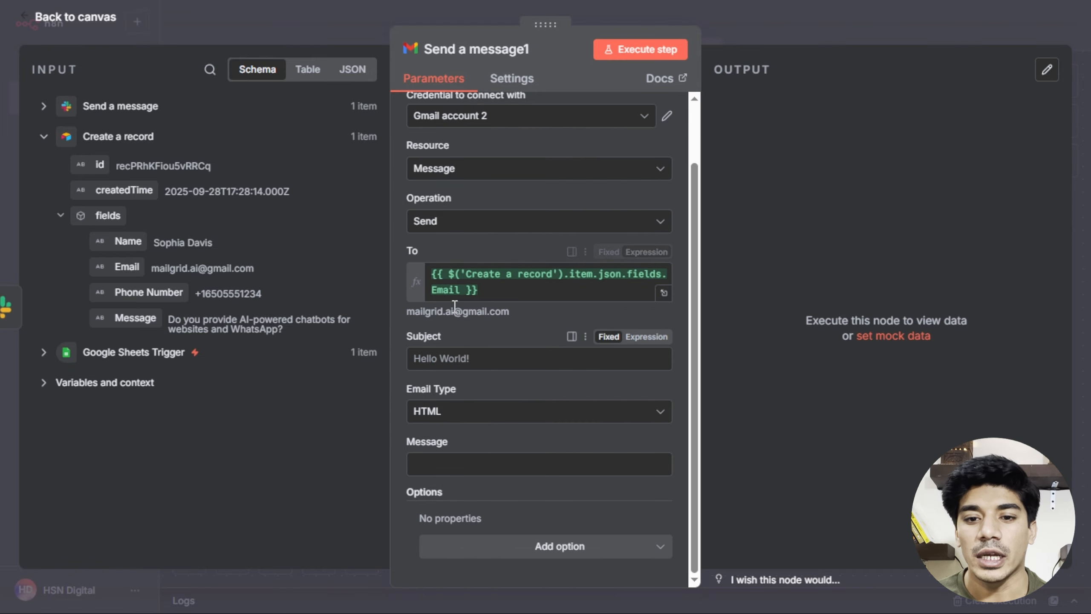
{"action": "left_click", "coordinate": [453, 358]}
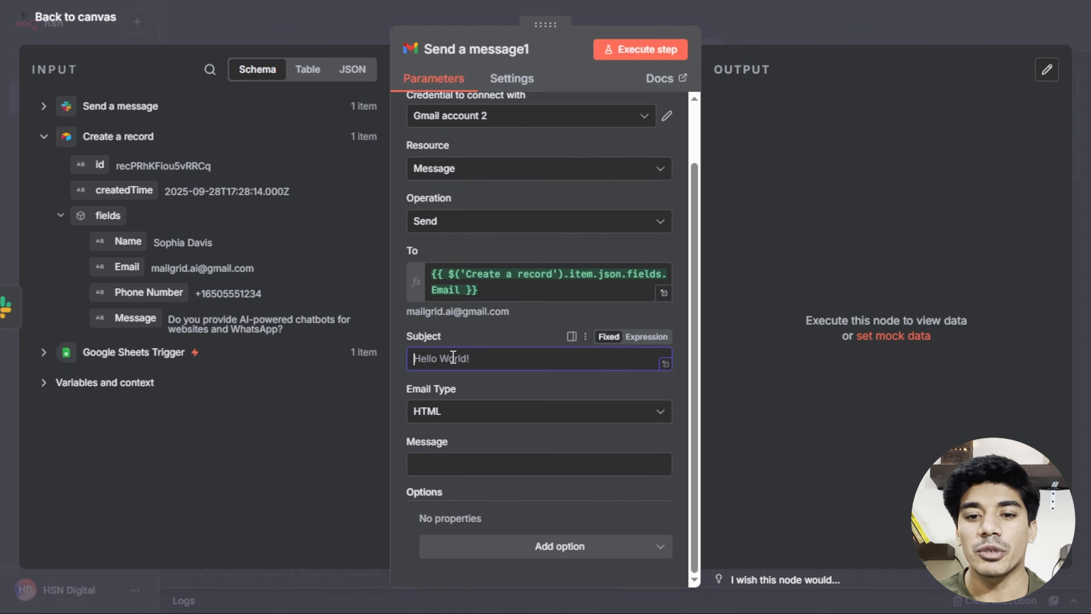
Set the subject to 'Thanks for signing up!' plus the lead's Name field.
{"action": "type", "text": "Thanks for signing up!"}
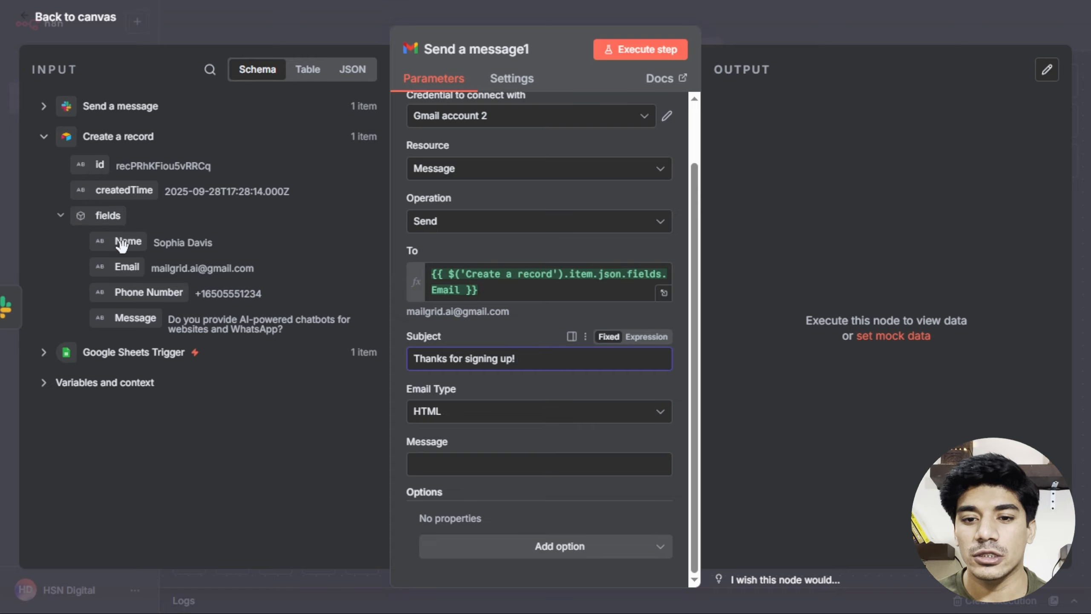
{"action": "left_click_drag", "start_coordinate": [128, 241], "coordinate": [531, 363]}
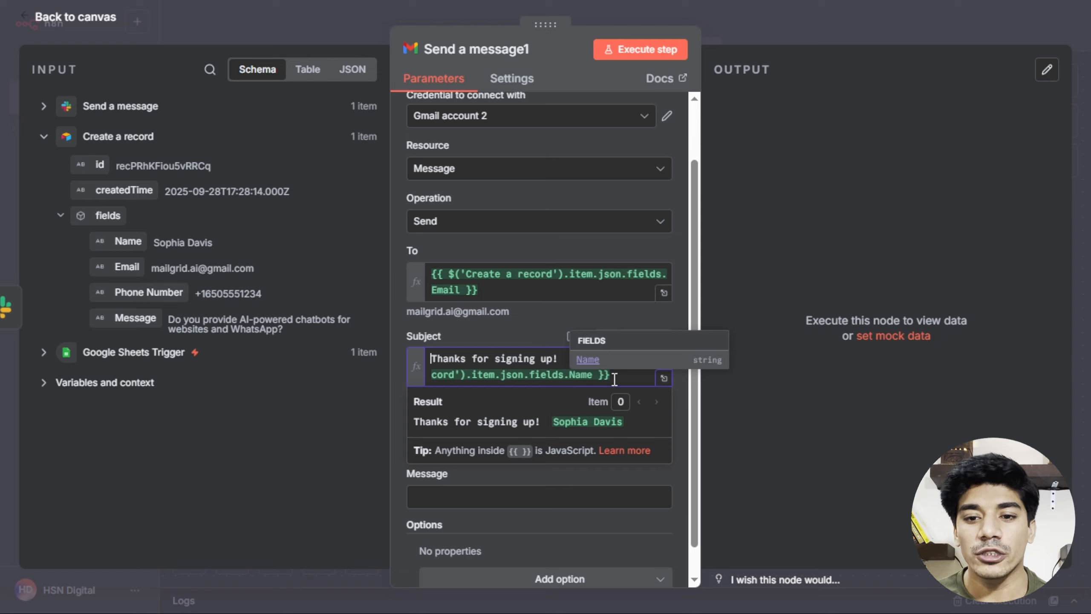
{"action": "left_click", "coordinate": [614, 379]}
Paste the 24-hour reply thank-you text into Message as an expression.
{"action": "scroll", "coordinate": [516, 421], "scroll_direction": "down", "scroll_amount": 1}
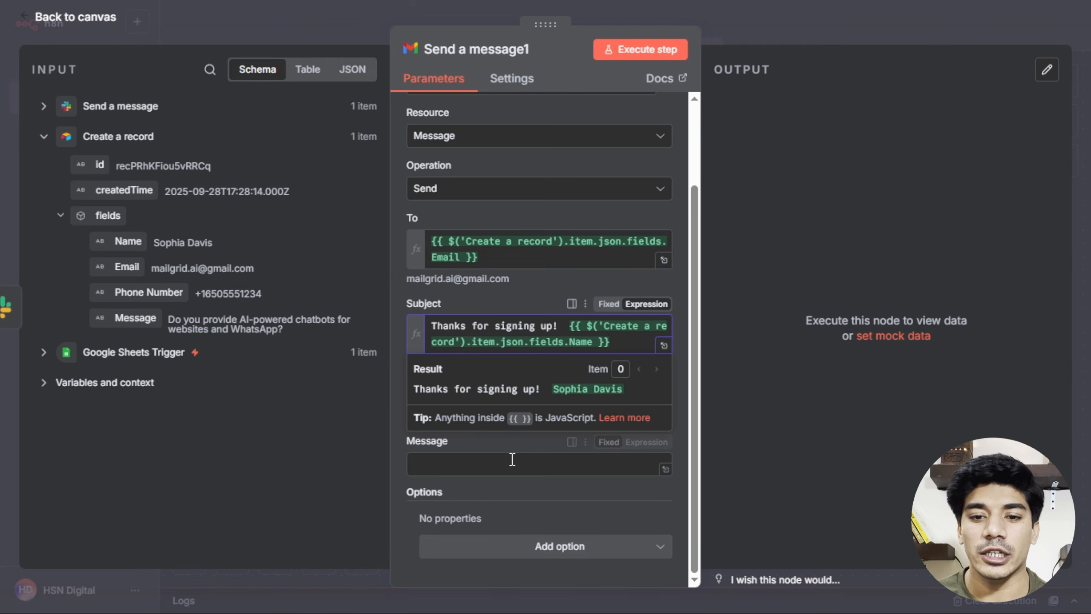
{"action": "left_click", "coordinate": [513, 452]}
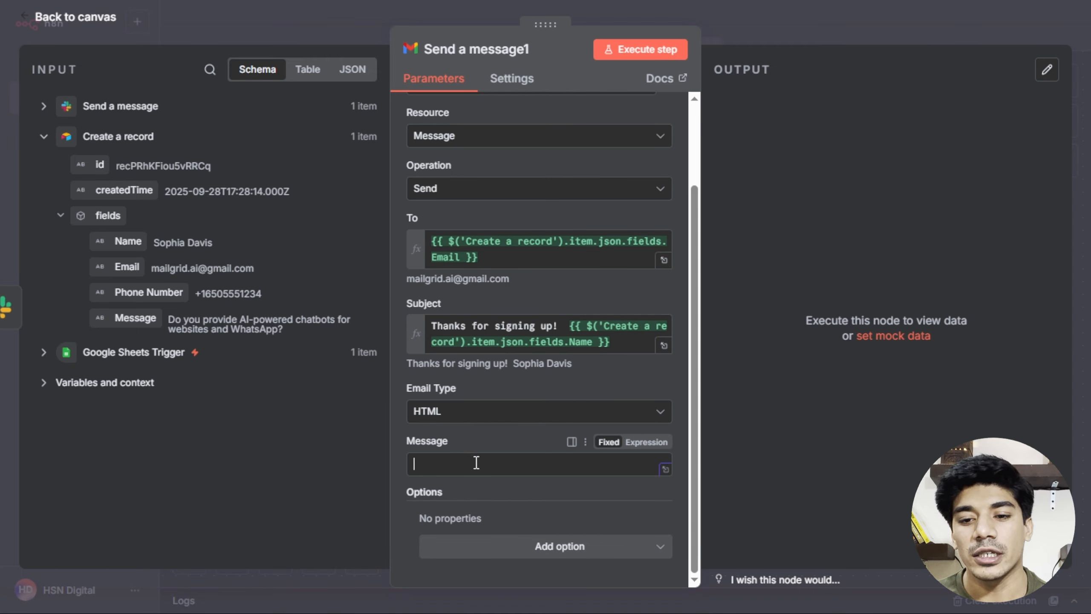
{"action": "key", "text": "ctrl+v"}
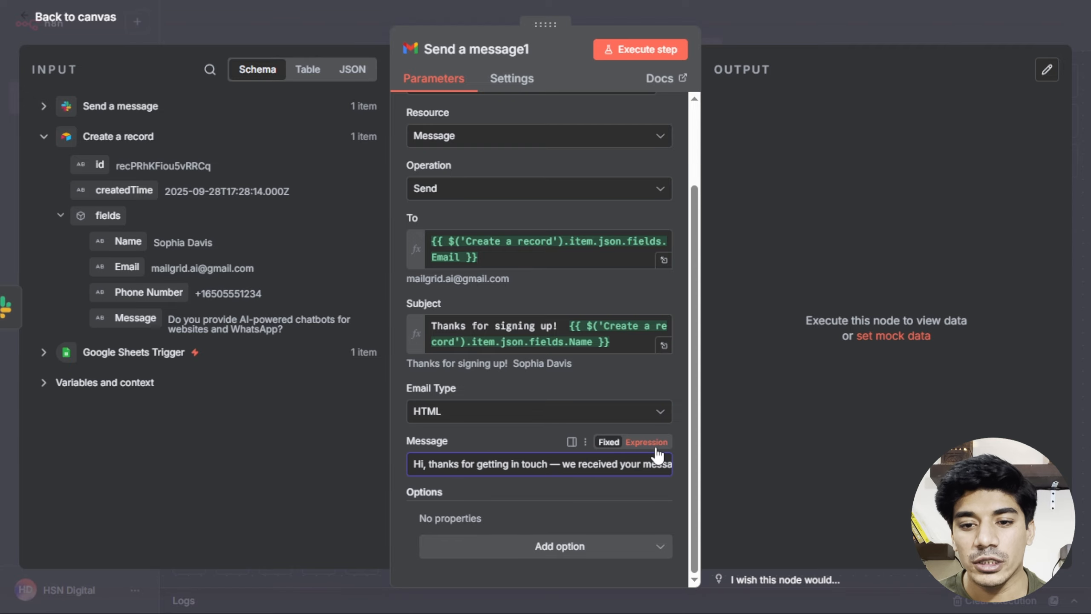
{"action": "left_click", "coordinate": [643, 443]}
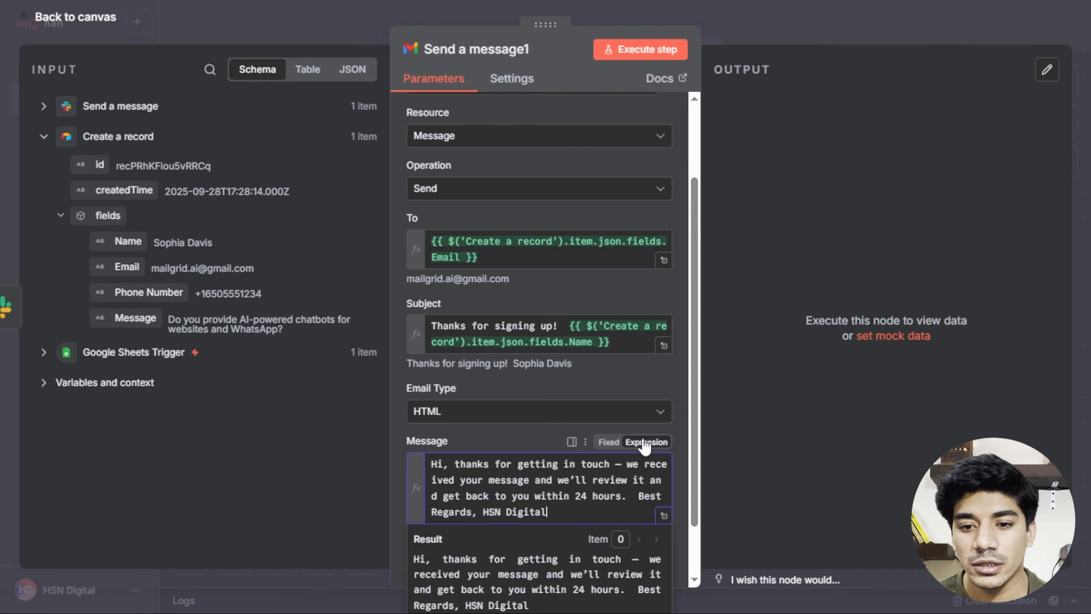
In the Gmail body, insert the Airtable Name after 'Hi' and the lead's Message inside quotes.
{"action": "left_click", "coordinate": [663, 515]}
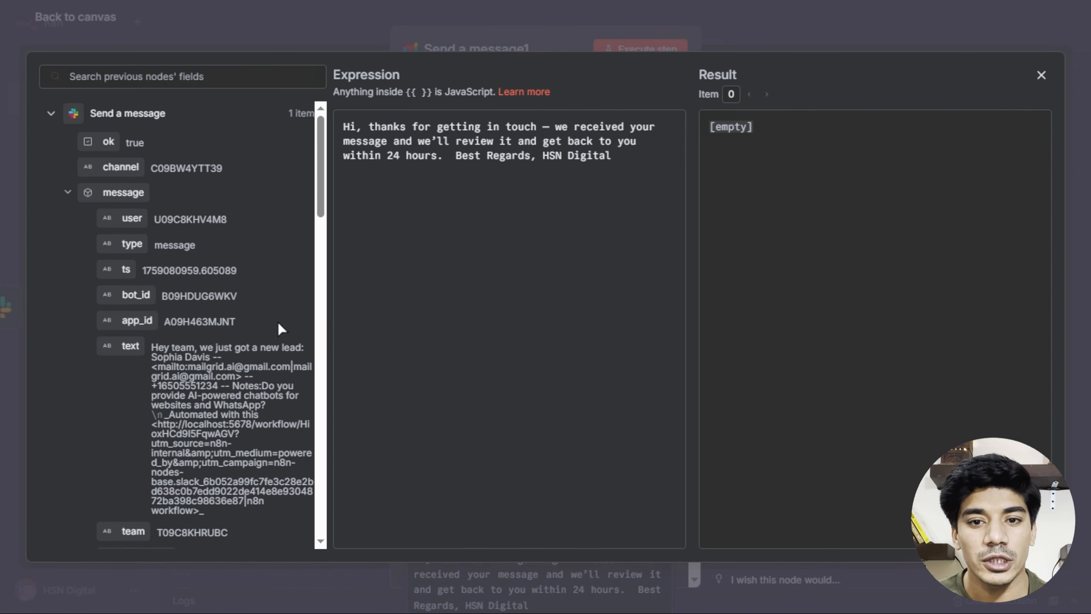
{"action": "left_click", "coordinate": [359, 131]}
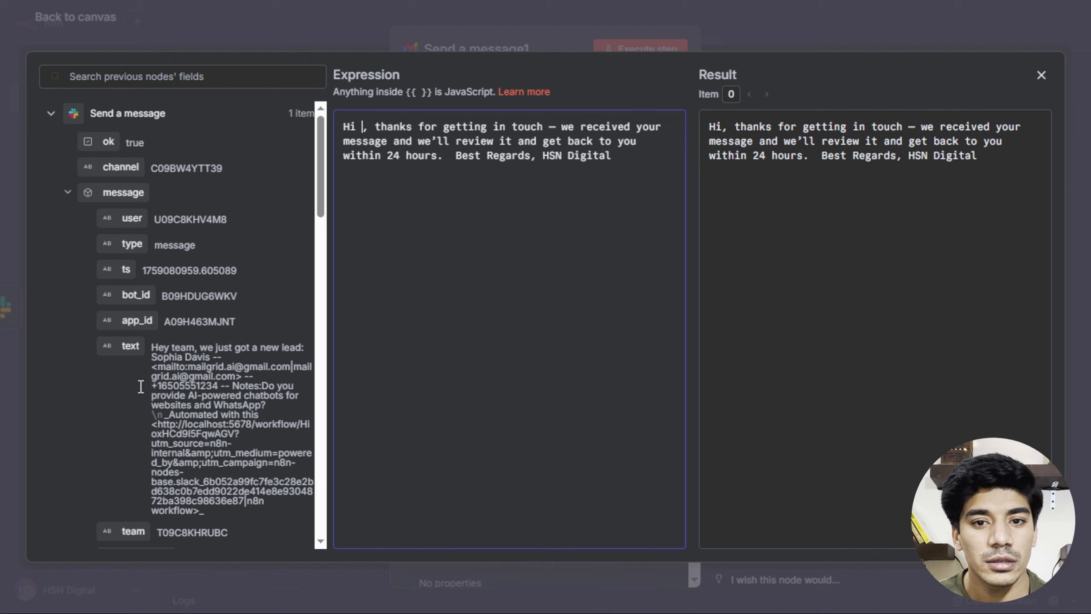
{"action": "left_click", "coordinate": [50, 113]}
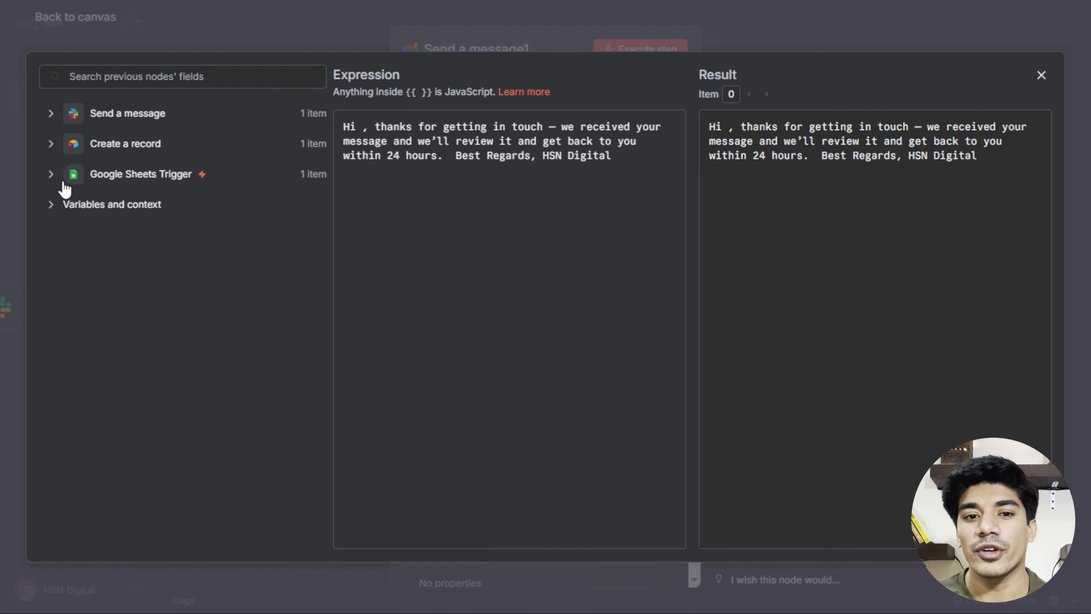
{"action": "left_click", "coordinate": [51, 143]}
{"action": "left_click_drag", "start_coordinate": [124, 249], "coordinate": [364, 130]}
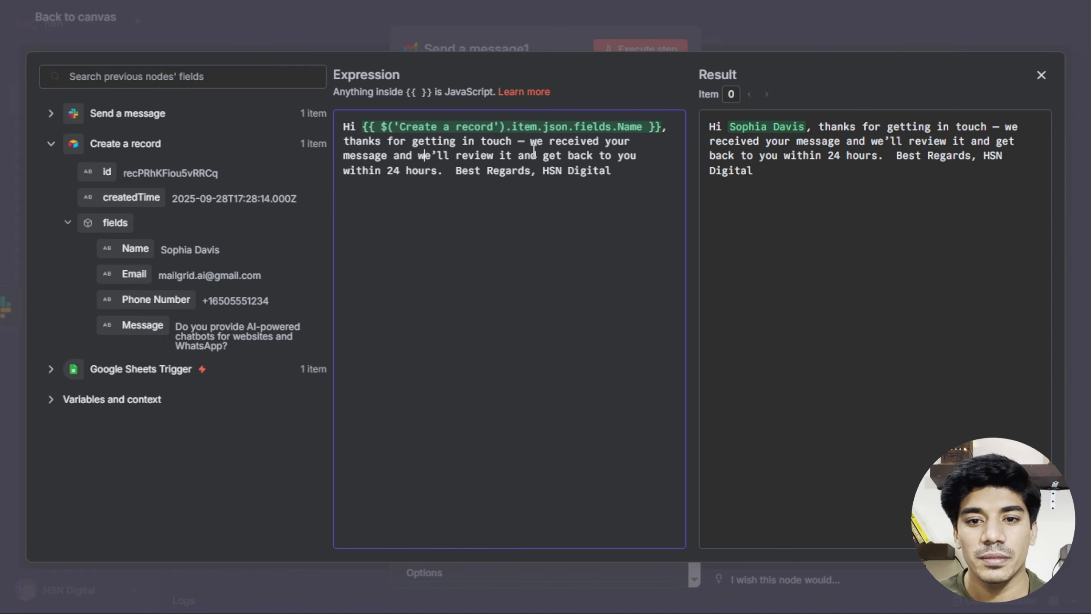
{"action": "left_click", "coordinate": [395, 154]}
{"action": "type", "text": "\"\""}
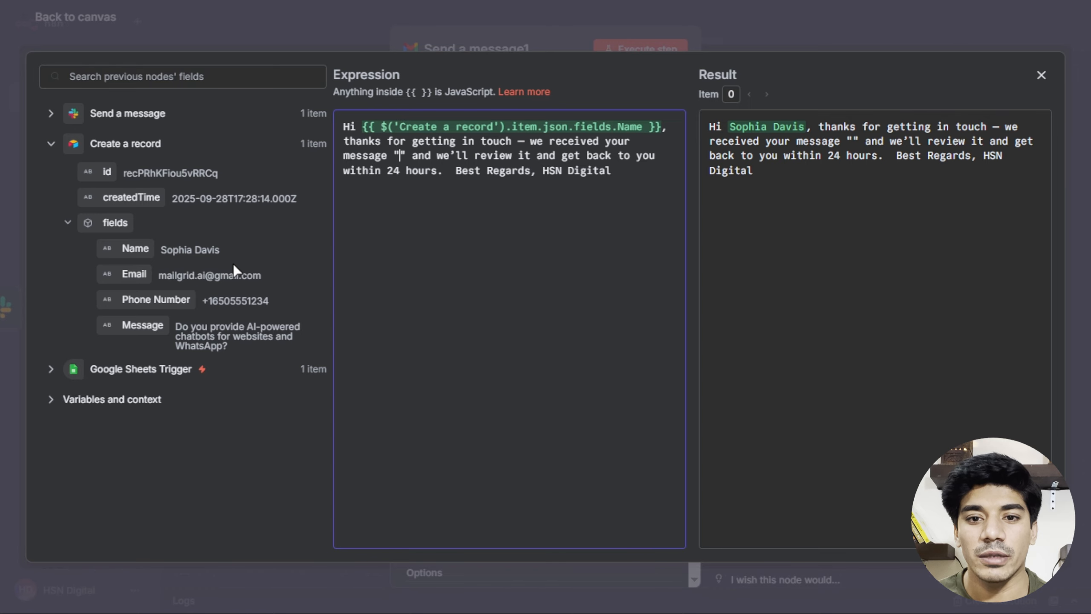
{"action": "left_click_drag", "start_coordinate": [133, 325], "coordinate": [400, 159]}
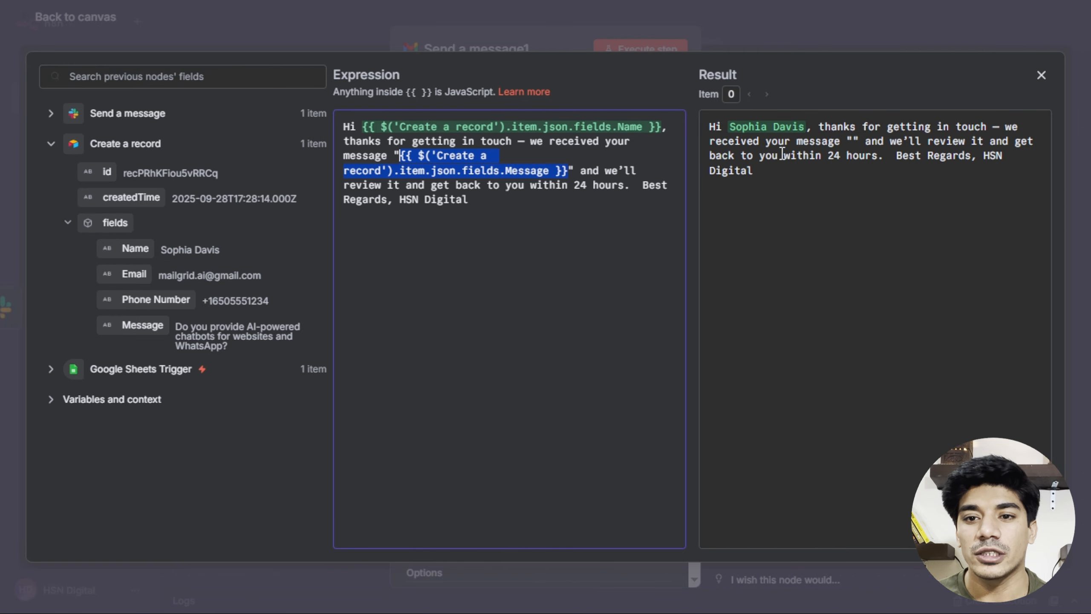
{"action": "left_click", "coordinate": [1041, 76]}
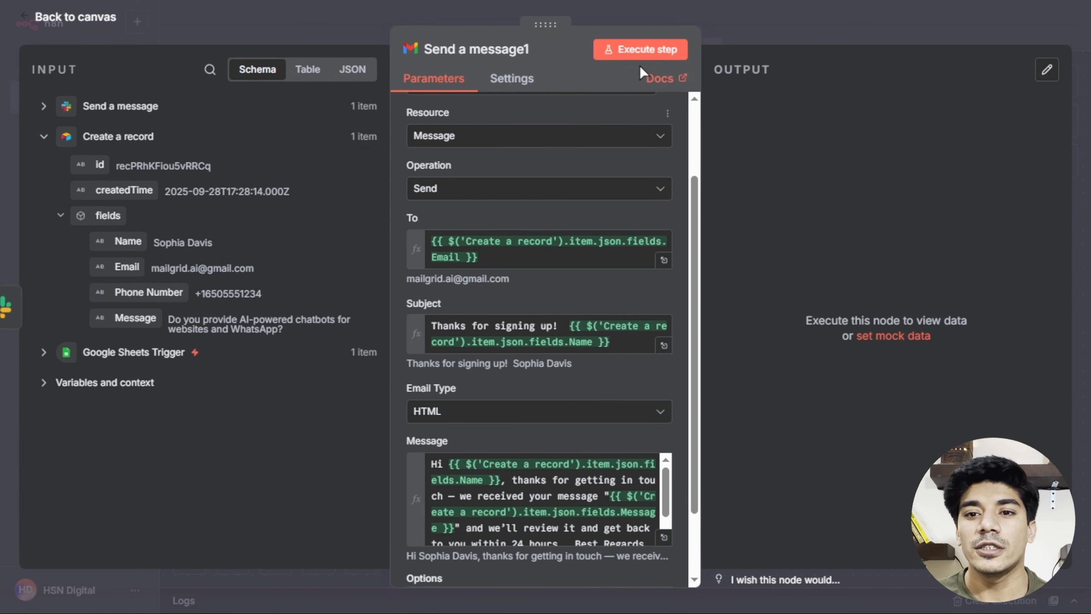
{"action": "scroll", "coordinate": [608, 285], "scroll_direction": "down", "scroll_amount": 2}
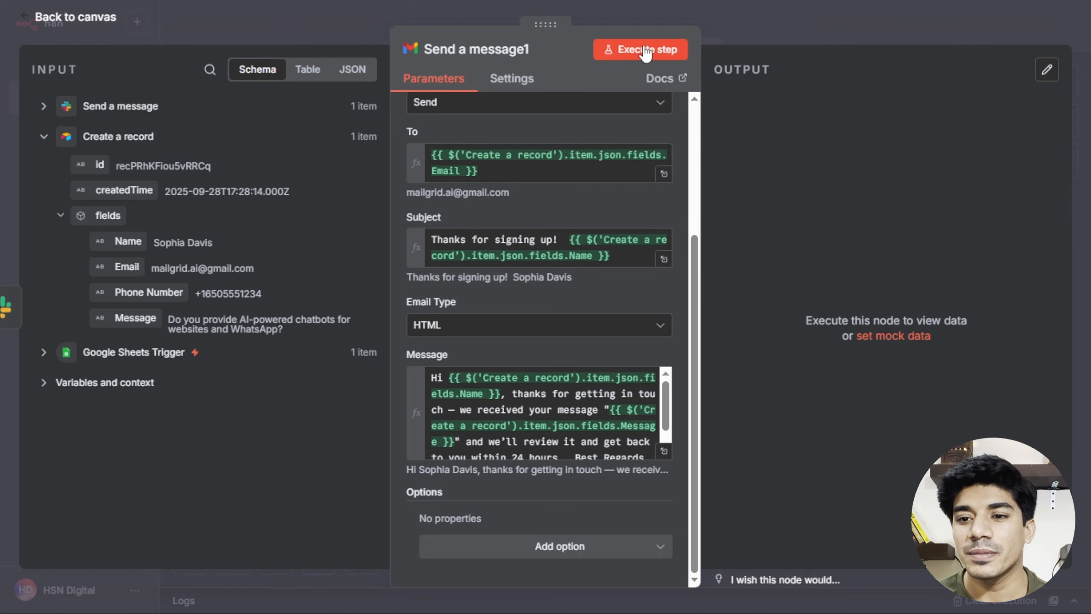
Run the Gmail step and open the resulting 'Thanks for signing up!' email in the inbox.
{"action": "left_click", "coordinate": [642, 48]}
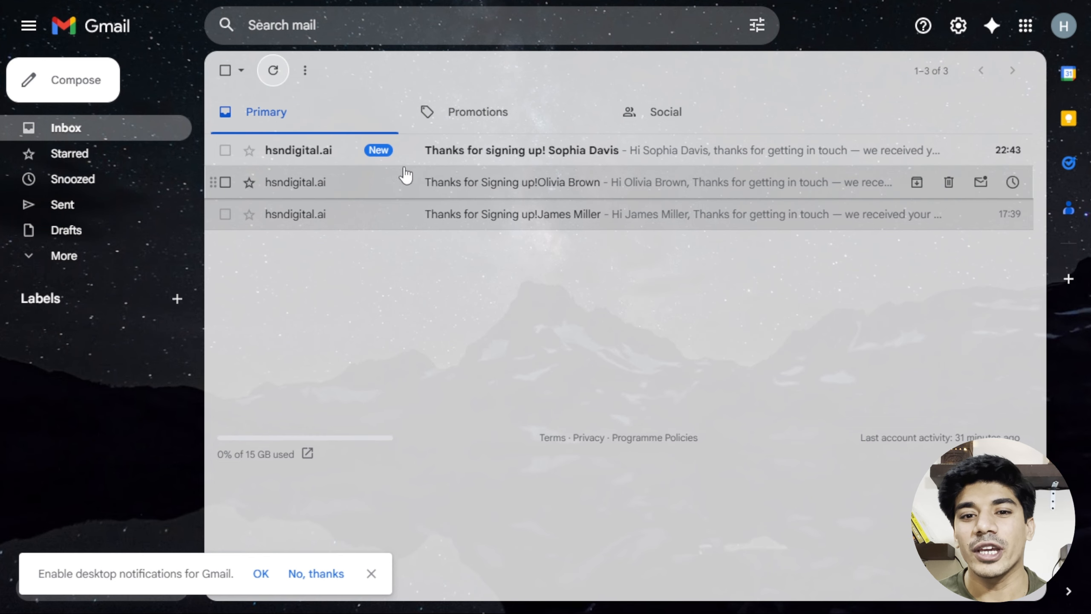
{"action": "left_click", "coordinate": [523, 161]}
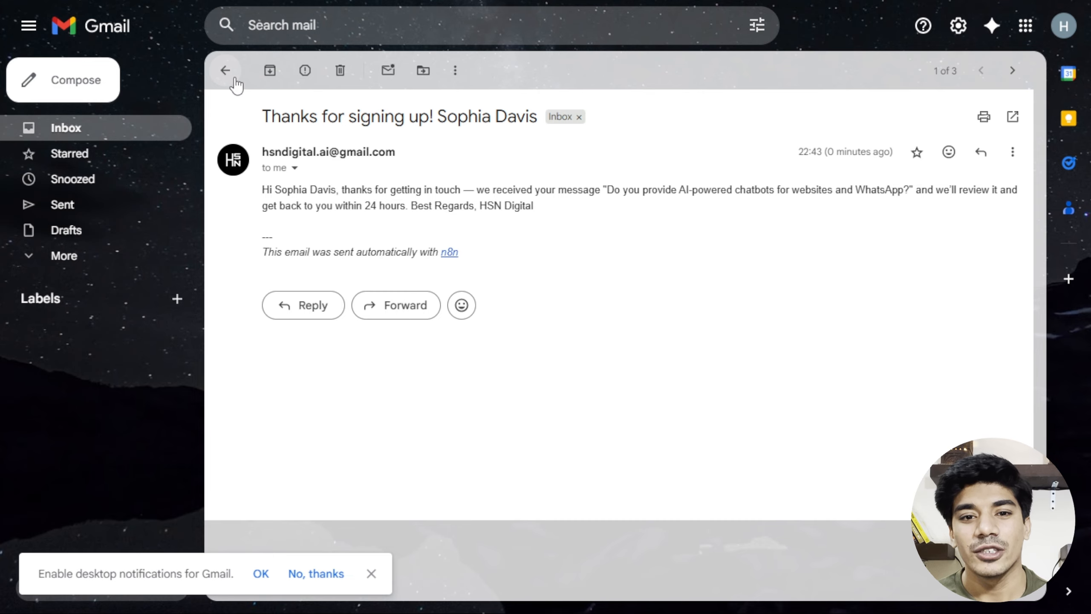
{"action": "key", "text": "ctrl+Tab"}
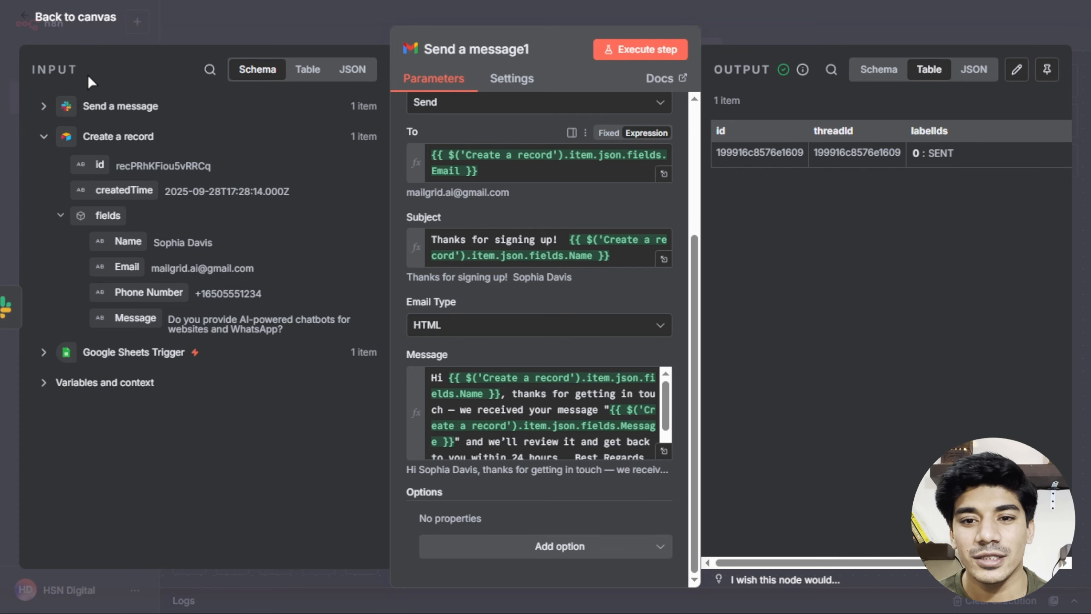
Leave the Gmail node and go back to the workflow canvas.
{"action": "left_click", "coordinate": [71, 19]}
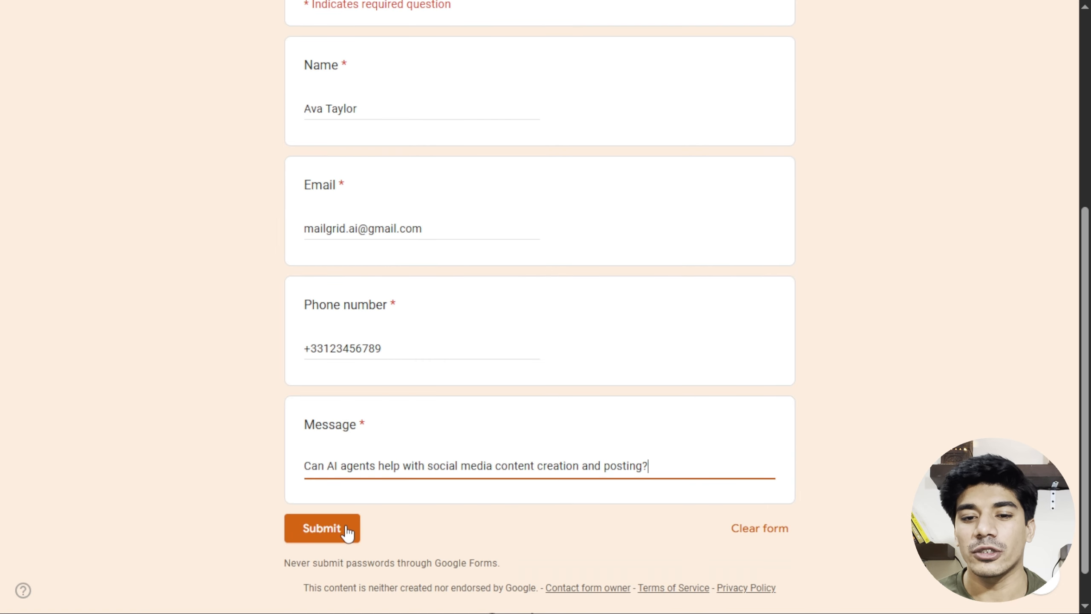
Submit the filled-in Contact information form with the new test lead.
{"action": "left_click", "coordinate": [346, 526]}
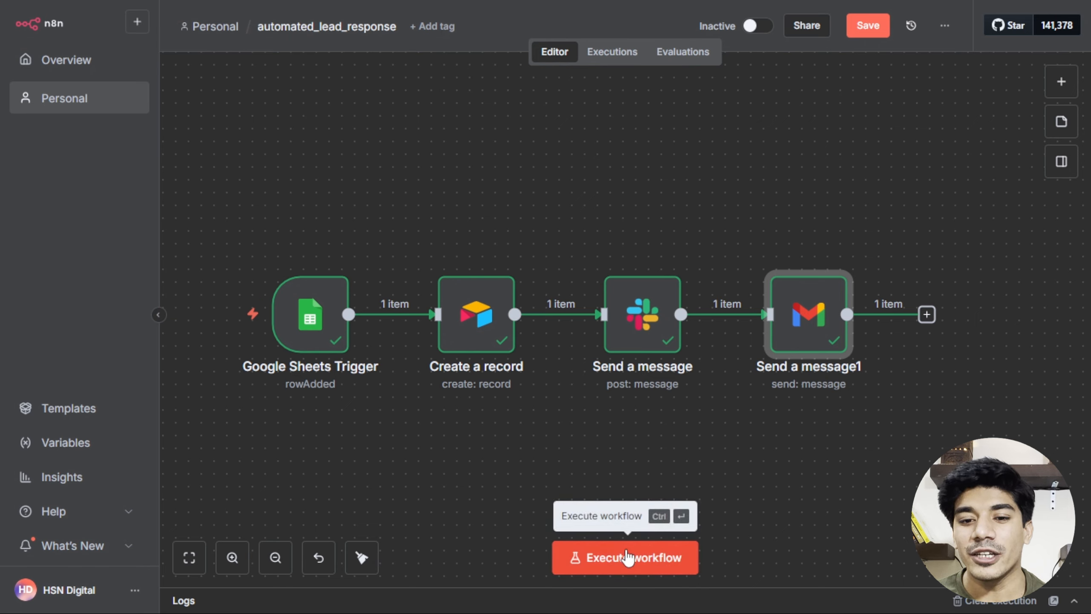
Execute the whole workflow so the trigger picks up the new form row.
{"action": "left_click", "coordinate": [627, 557]}
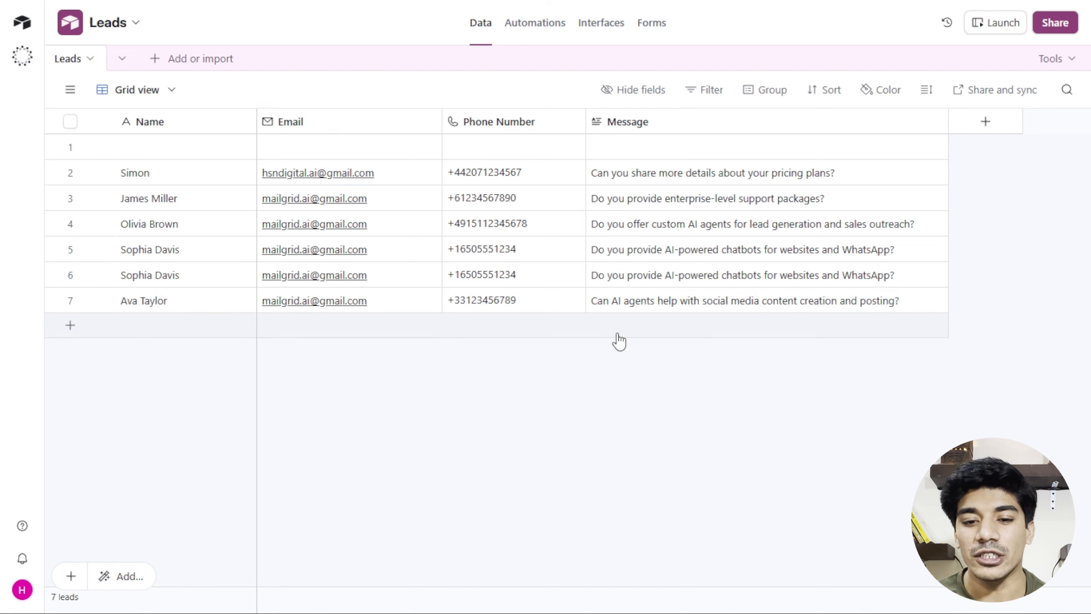
Check the new lead's alert in Slack #lead-alert, then move on to Gmail.
{"action": "key", "text": "ctrl+Tab"}
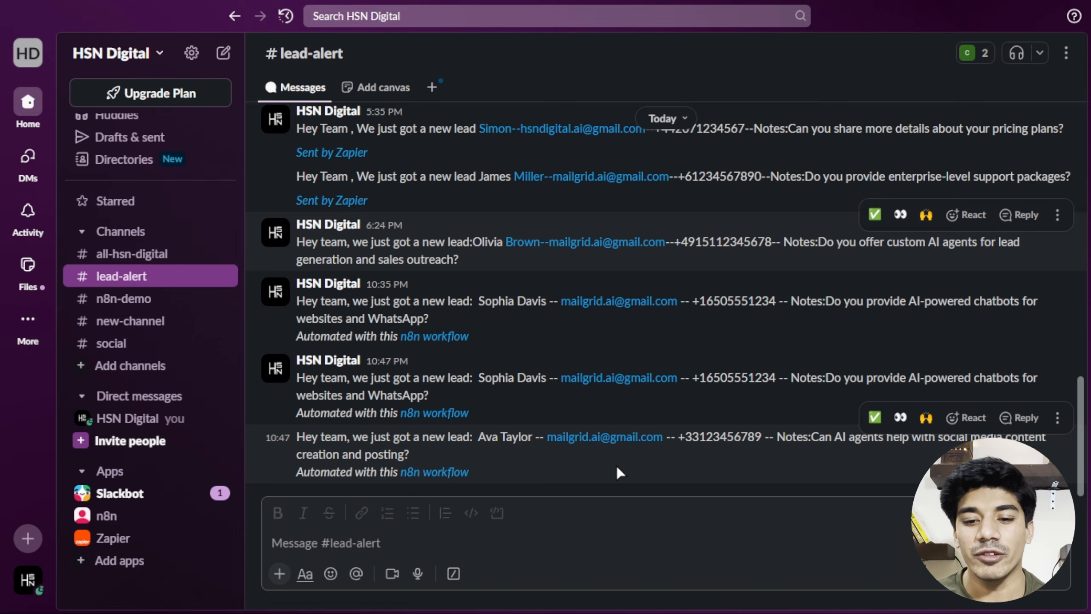
{"action": "key", "text": "ctrl+Tab"}
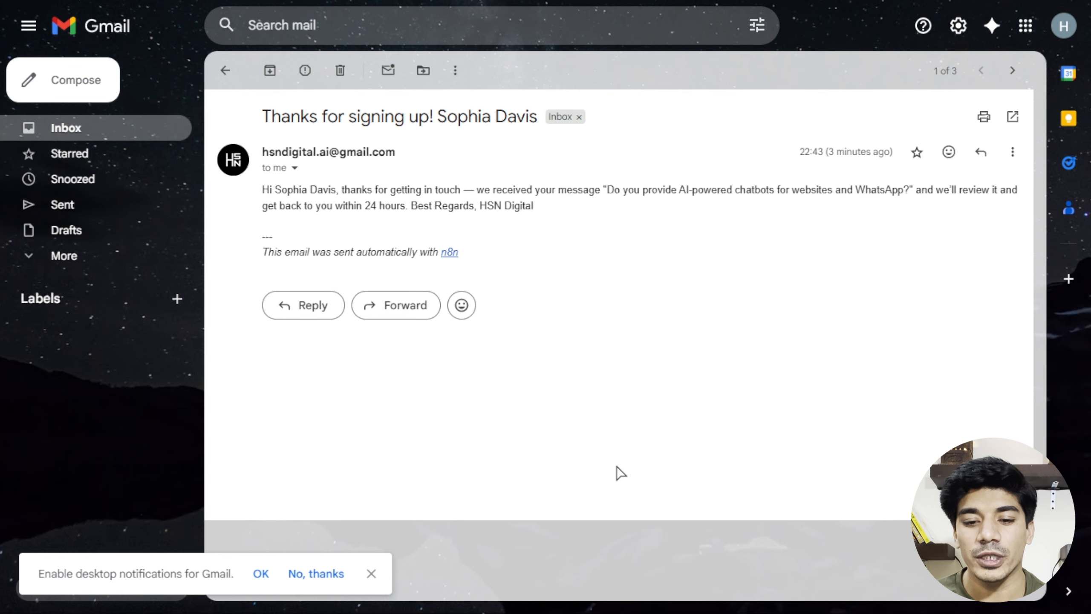
Open the newest lead's 'Thanks for signing up!' auto-reply, then return to the n8n canvas.
{"action": "left_click", "coordinate": [225, 70]}
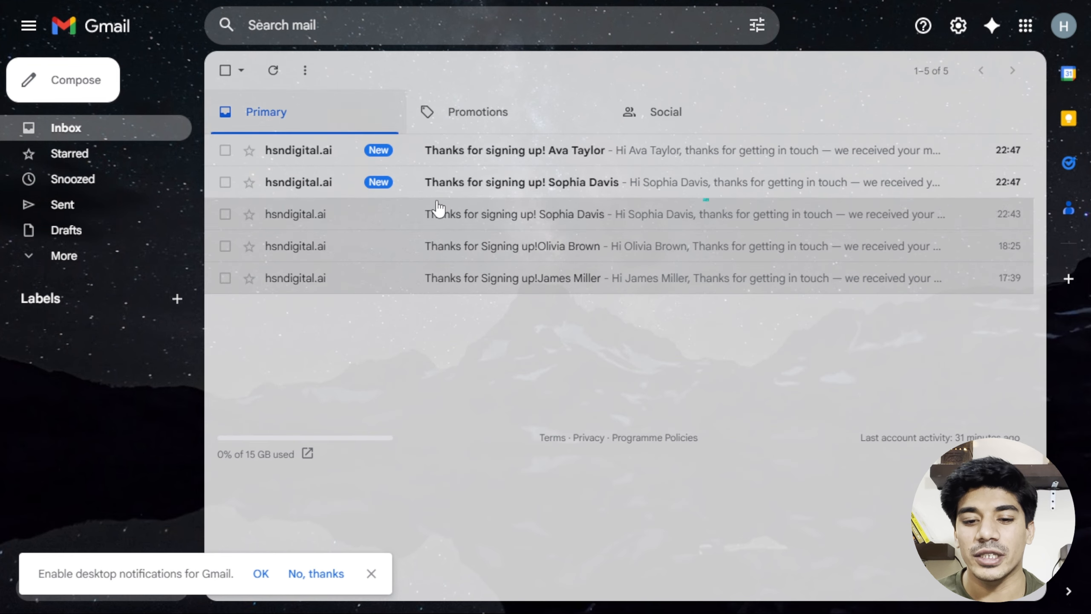
{"action": "left_click", "coordinate": [524, 150]}
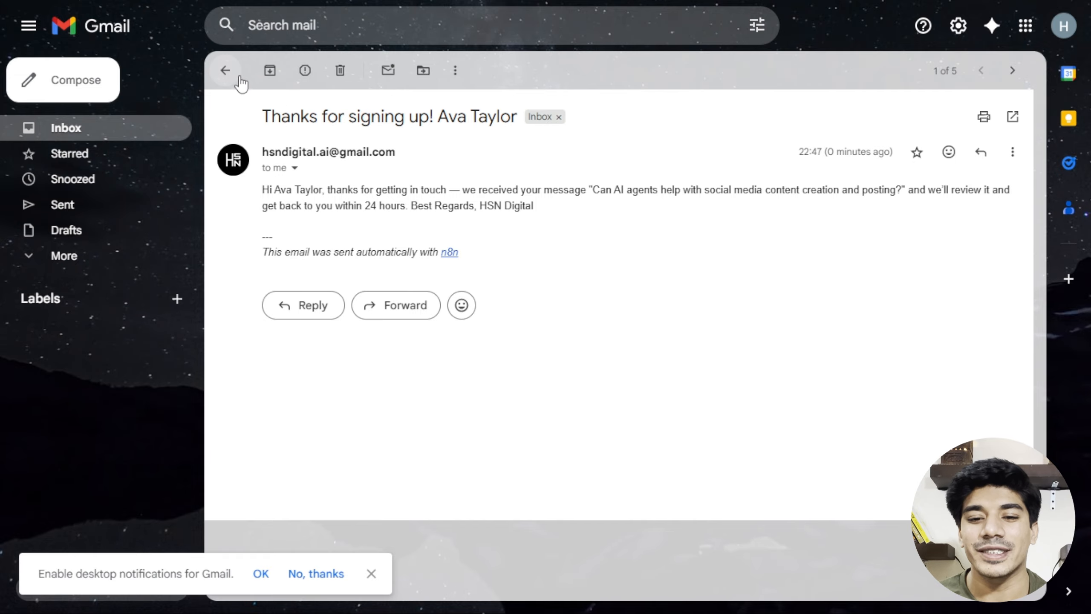
{"action": "left_click", "coordinate": [225, 69]}
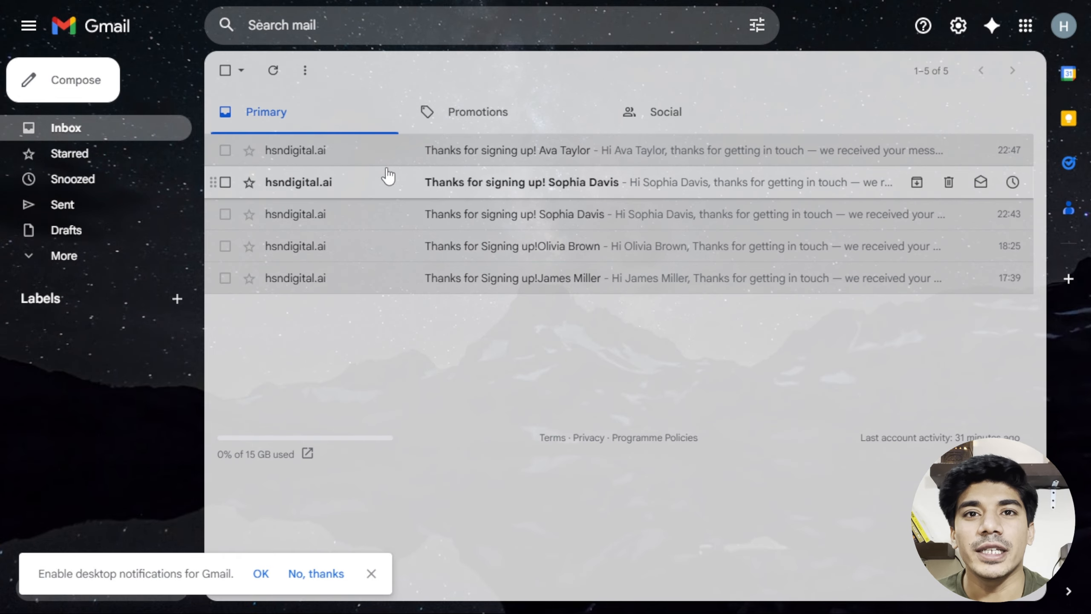
{"action": "key", "text": "ctrl+Tab"}
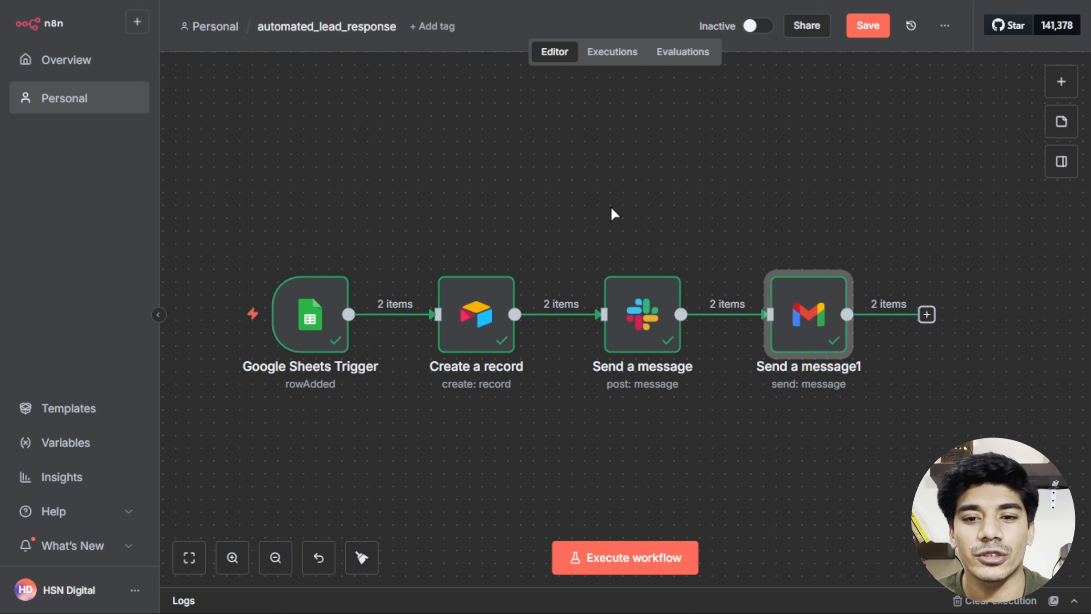
{"action": "mouse_move", "coordinate": [625, 268]}
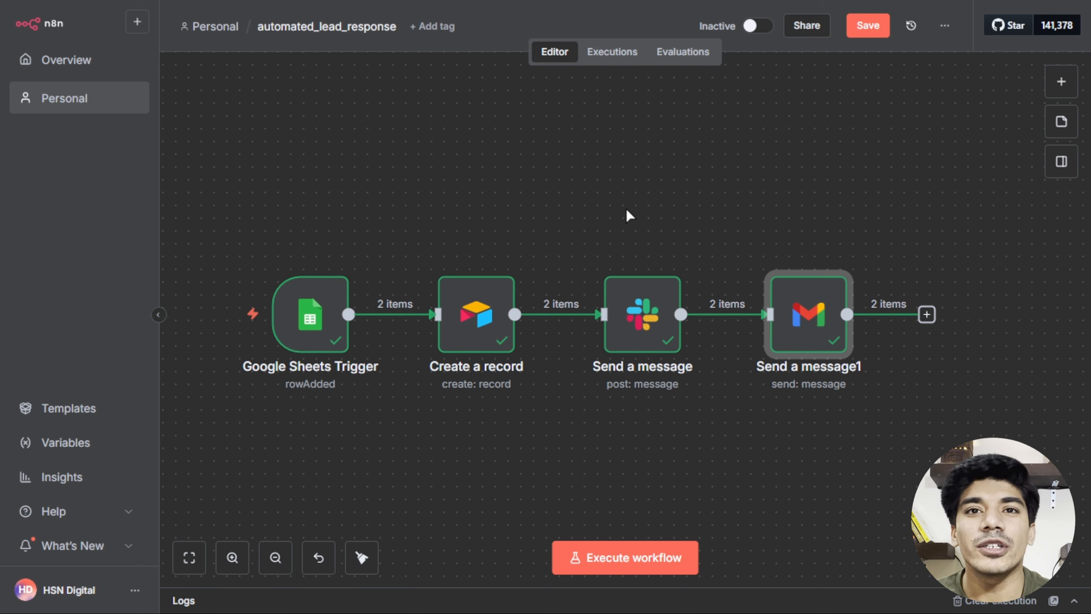